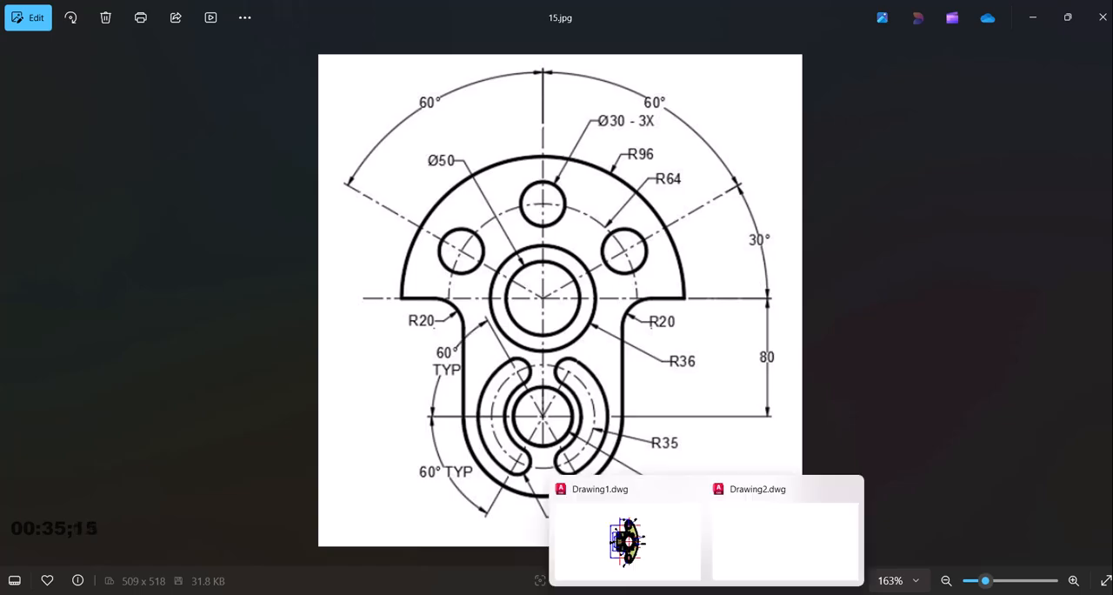
# - Switch to Drawing2 in AutoCAD and set the drawing's insertion scale units to Millimeters
pyautogui.click(809, 585)
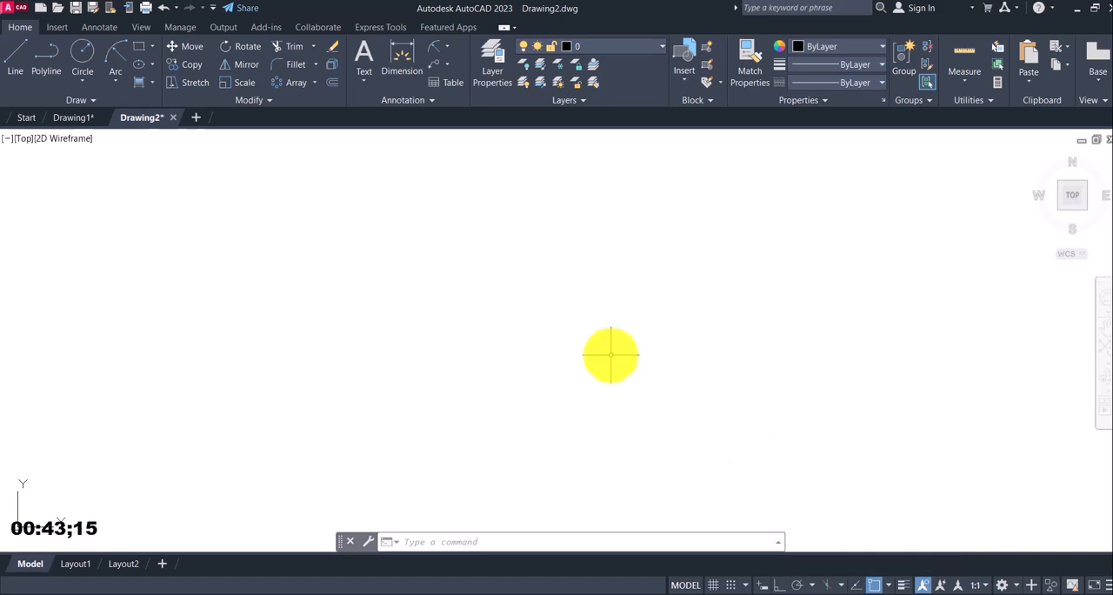
pyautogui.write('un')
pyautogui.press('Return')
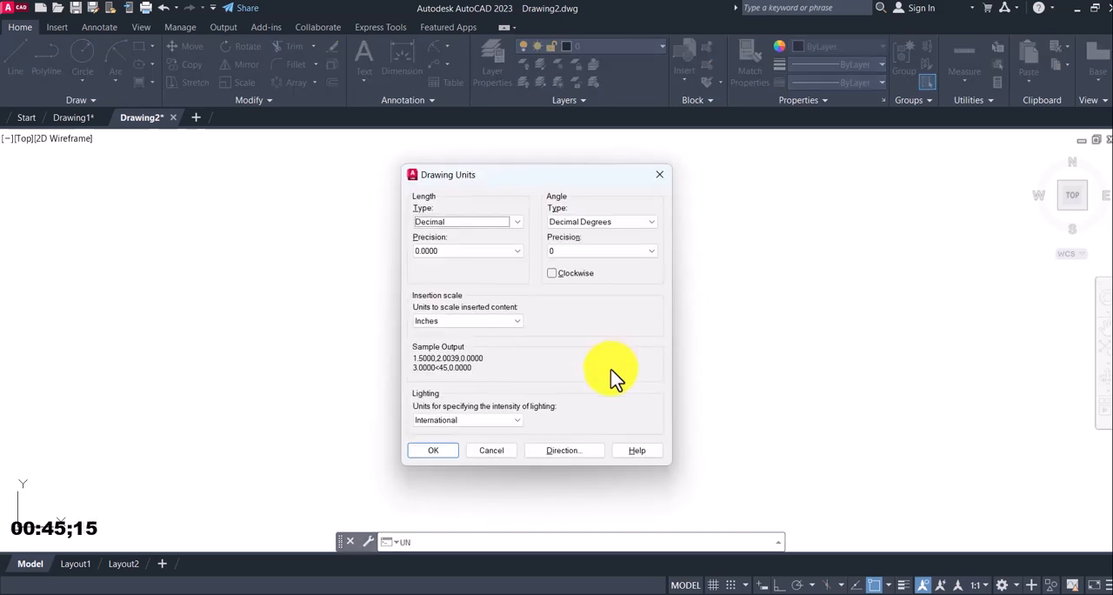
pyautogui.click(515, 322)
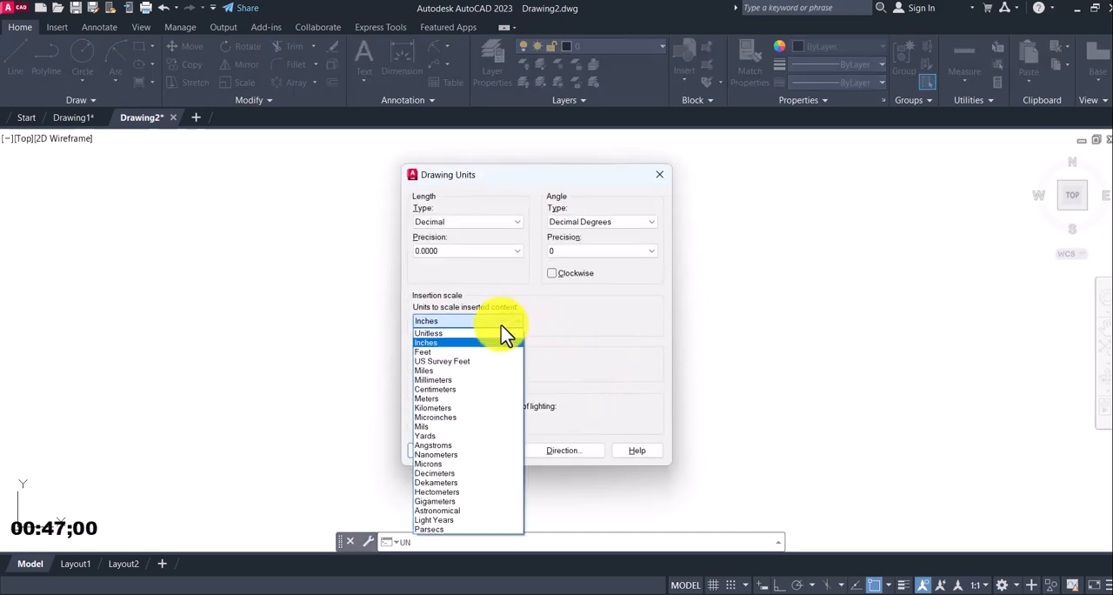
pyautogui.click(445, 380)
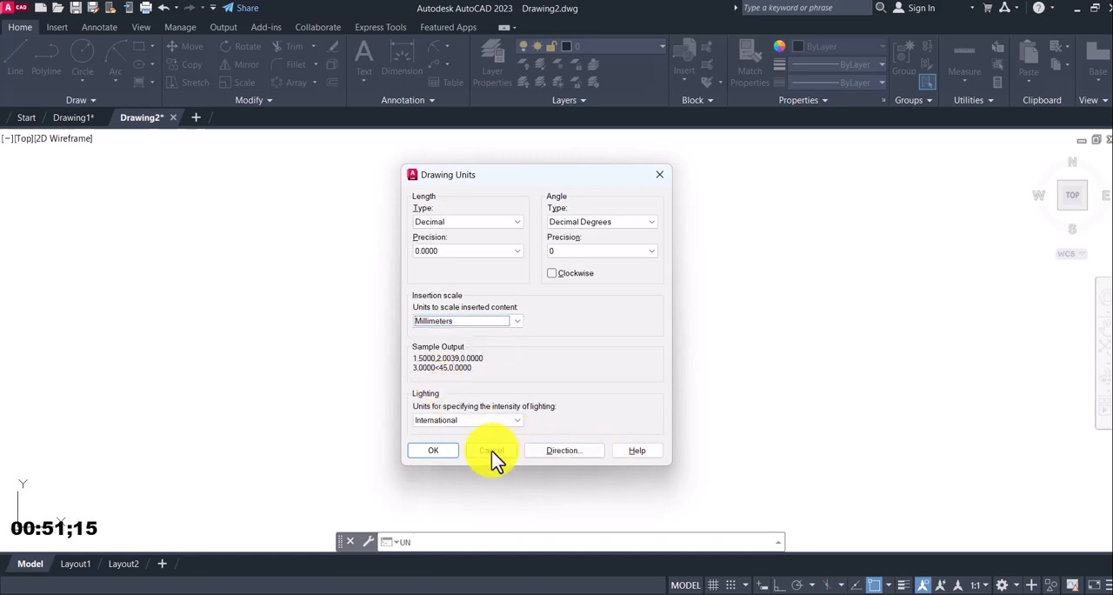
pyautogui.click(431, 450)
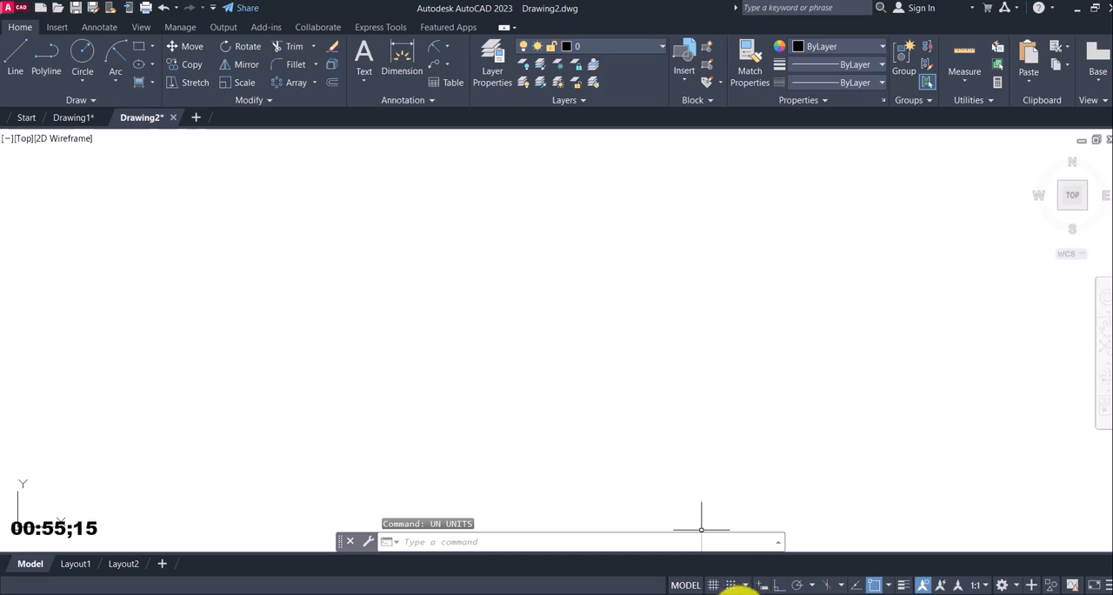
# - Check the reference drawing 15.jpg and draw a vertical construction line near the middle of the empty drawing area
pyautogui.click(727, 576)
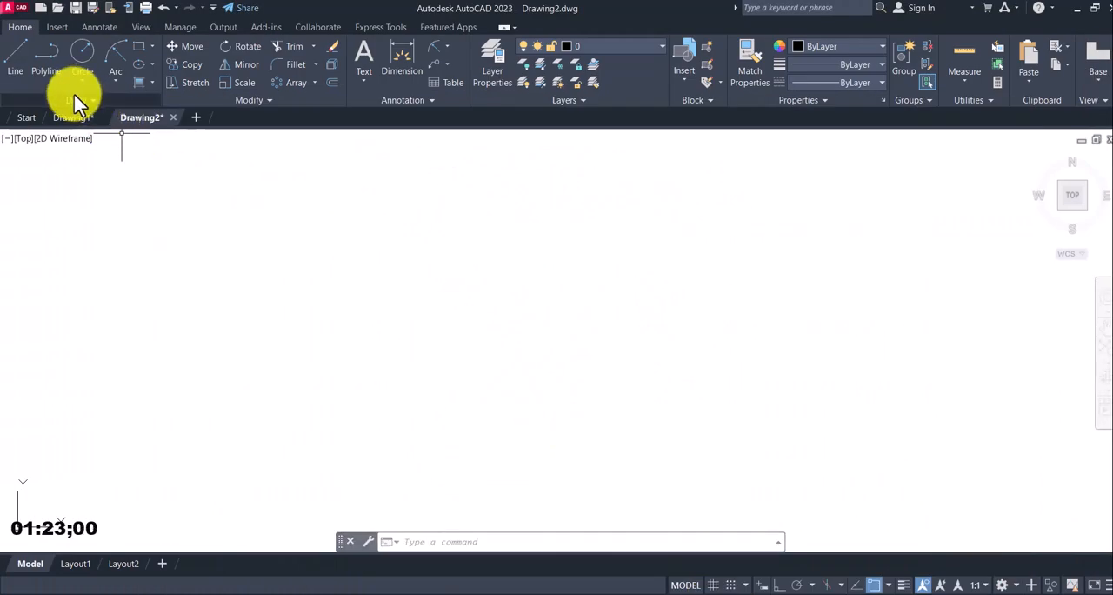
pyautogui.click(76, 100)
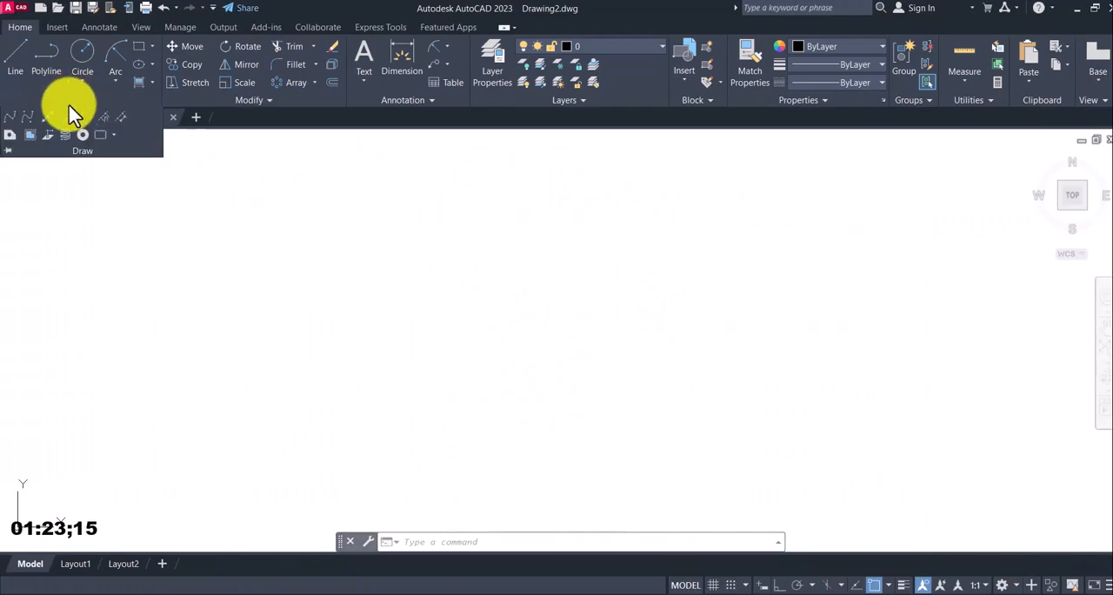
pyautogui.click(48, 116)
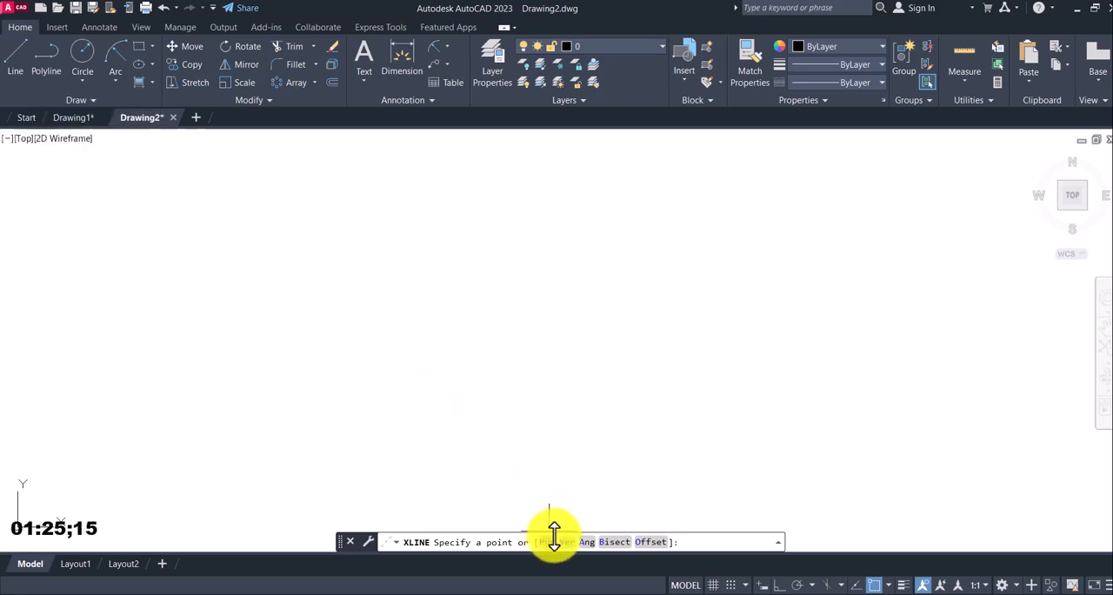
pyautogui.click(567, 542)
pyautogui.click(533, 337)
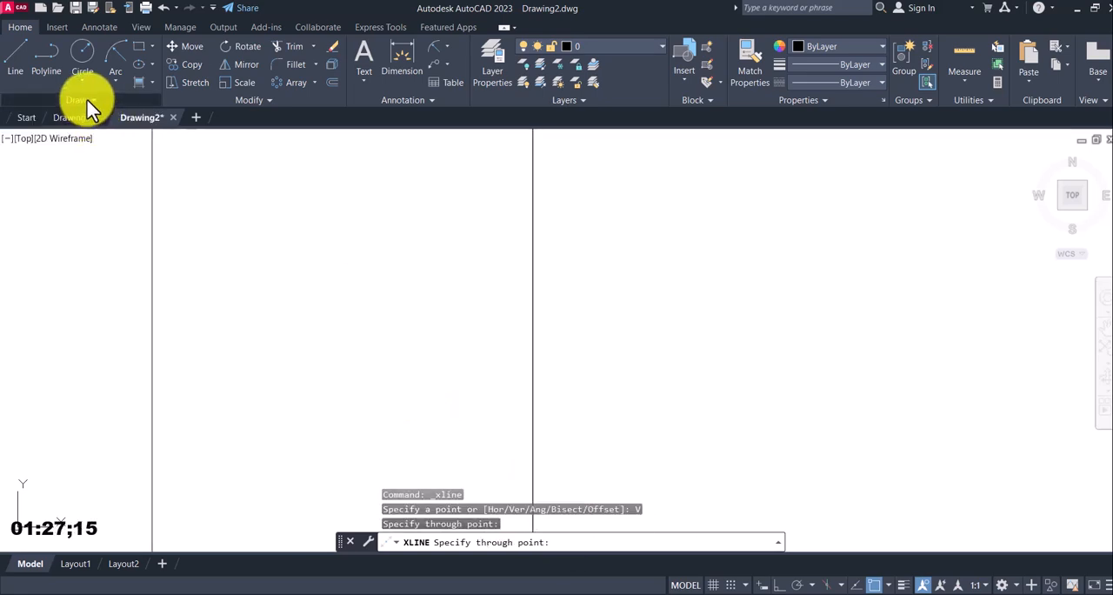
# - Draw a horizontal construction line crossing the vertical one near the middle of the drawing area
pyautogui.click(83, 101)
pyautogui.click(48, 115)
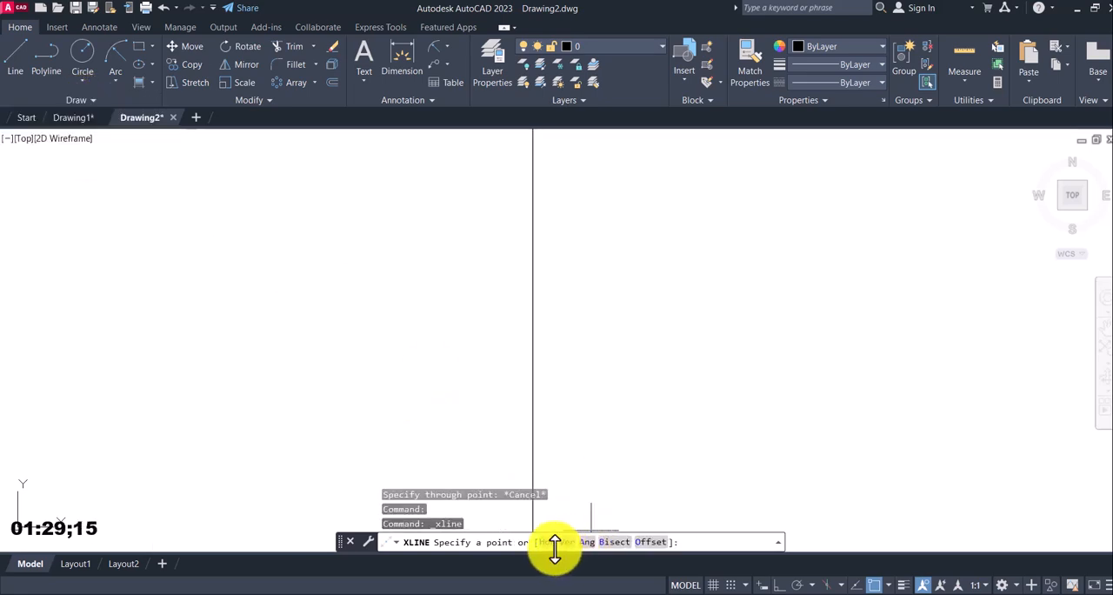
pyautogui.click(550, 542)
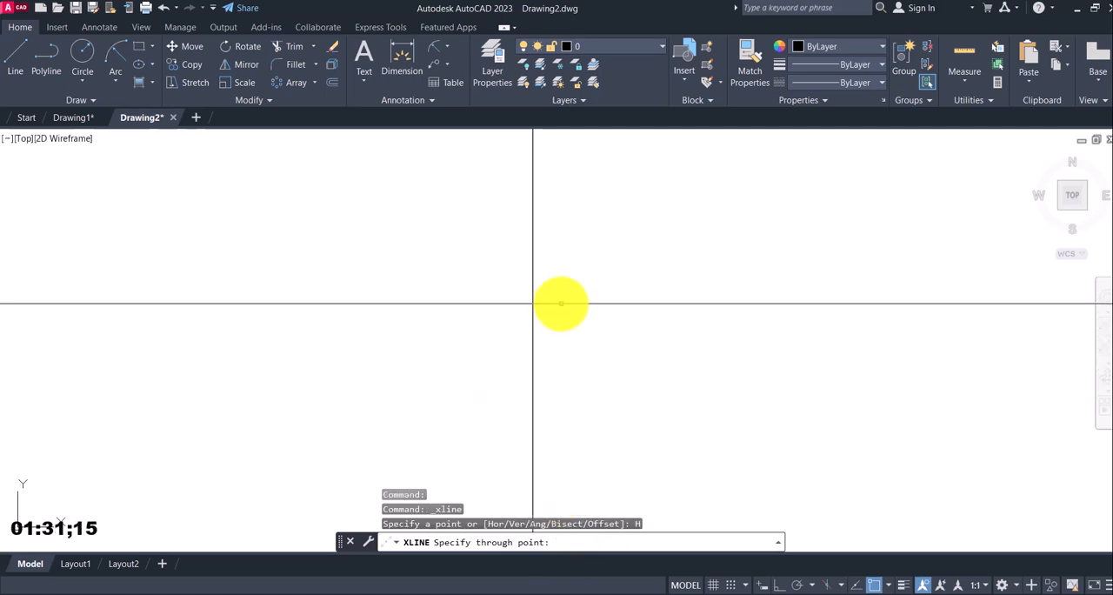
pyautogui.click(563, 322)
pyautogui.press('Escape')
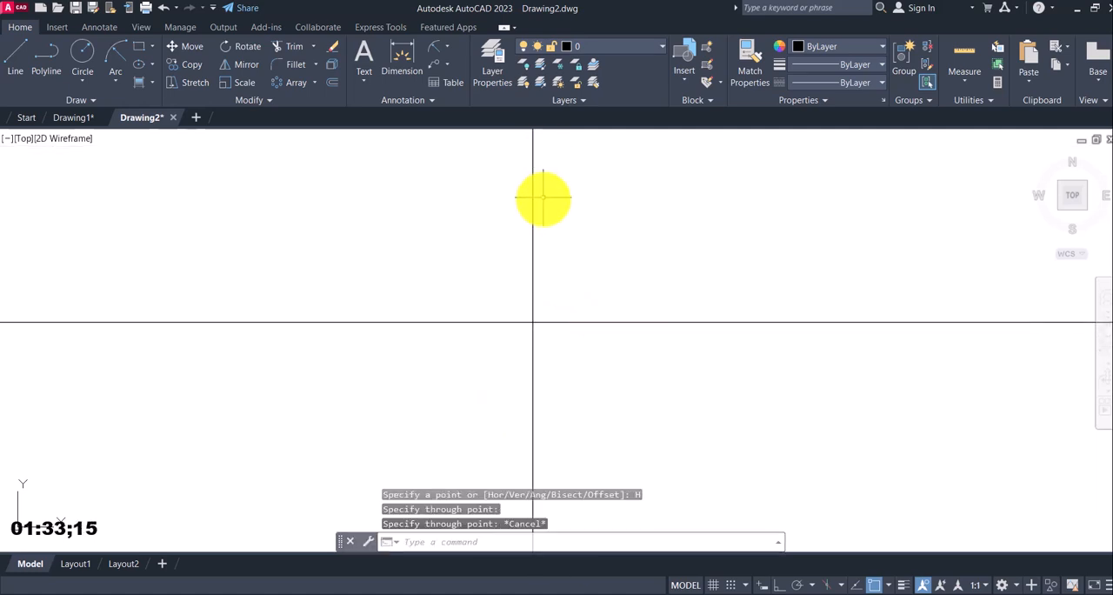
# - Check the centre spacing in the reference drawing and offset the horizontal construction line 80 mm downward
pyautogui.click(735, 594)
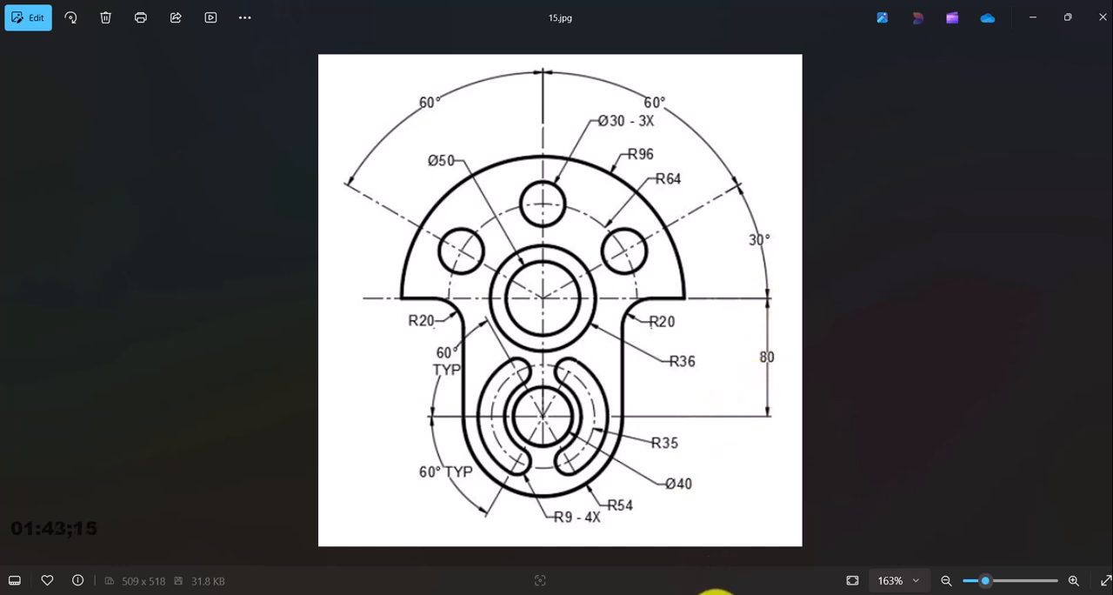
pyautogui.click(744, 594)
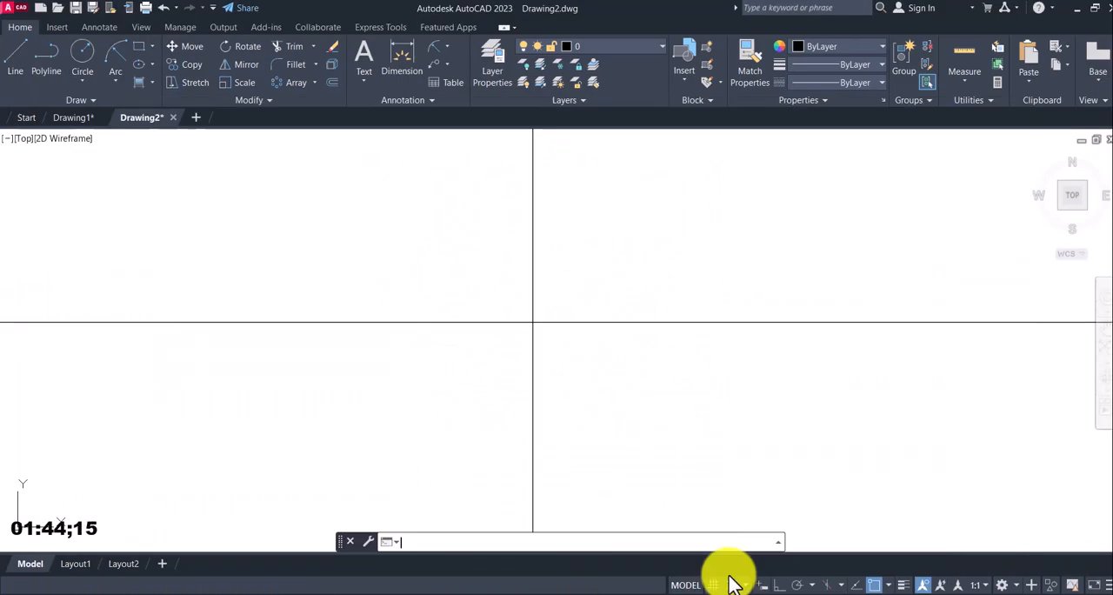
pyautogui.click(332, 82)
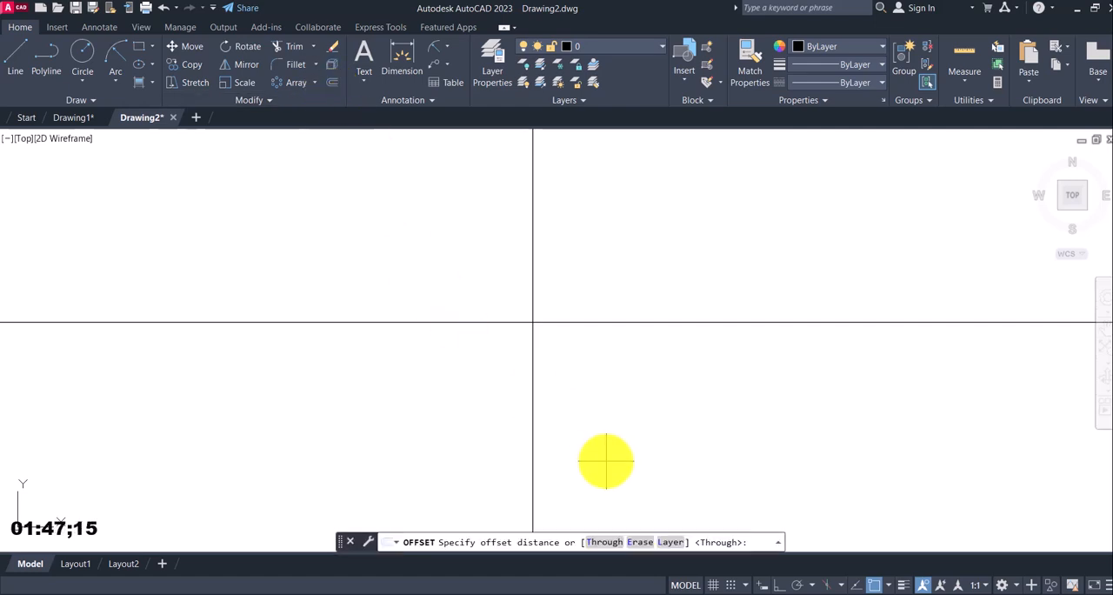
pyautogui.press('Return')
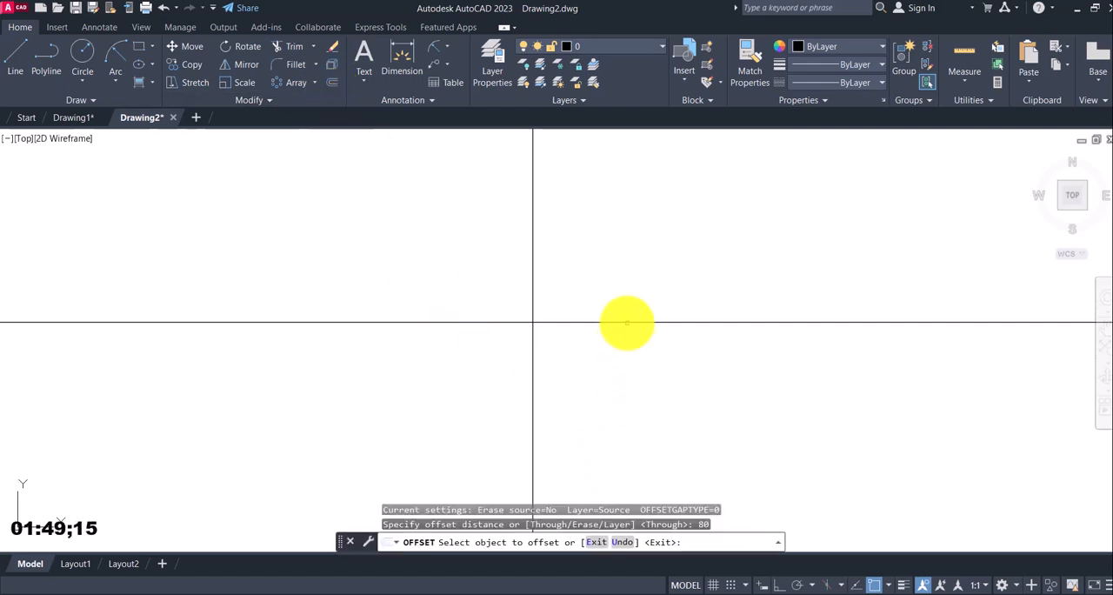
pyautogui.click(627, 323)
pyautogui.click(617, 414)
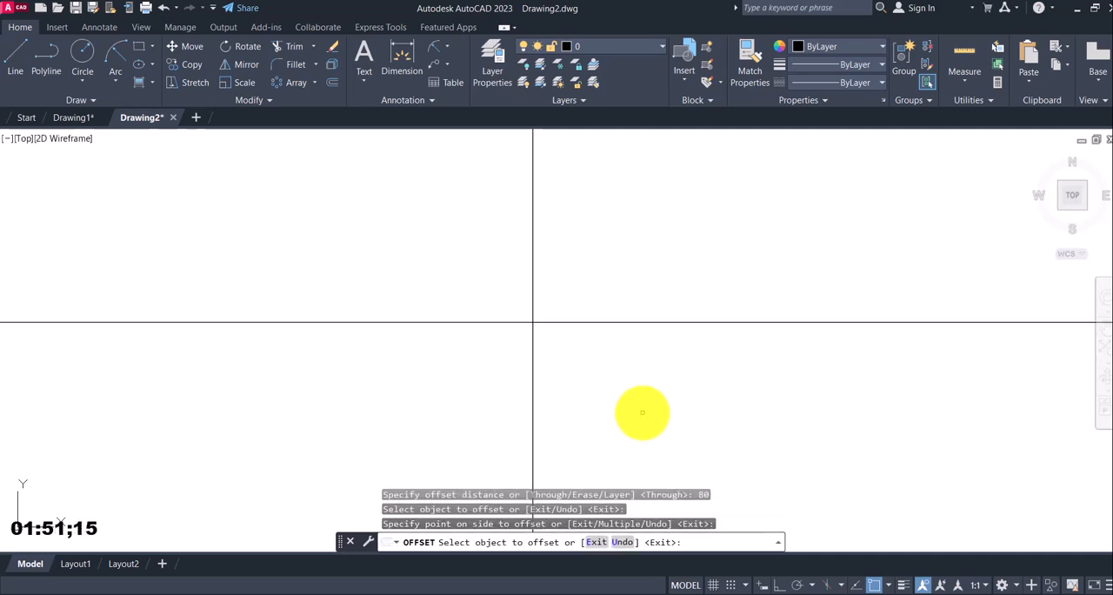
pyautogui.scroll(-4, 669, 334)
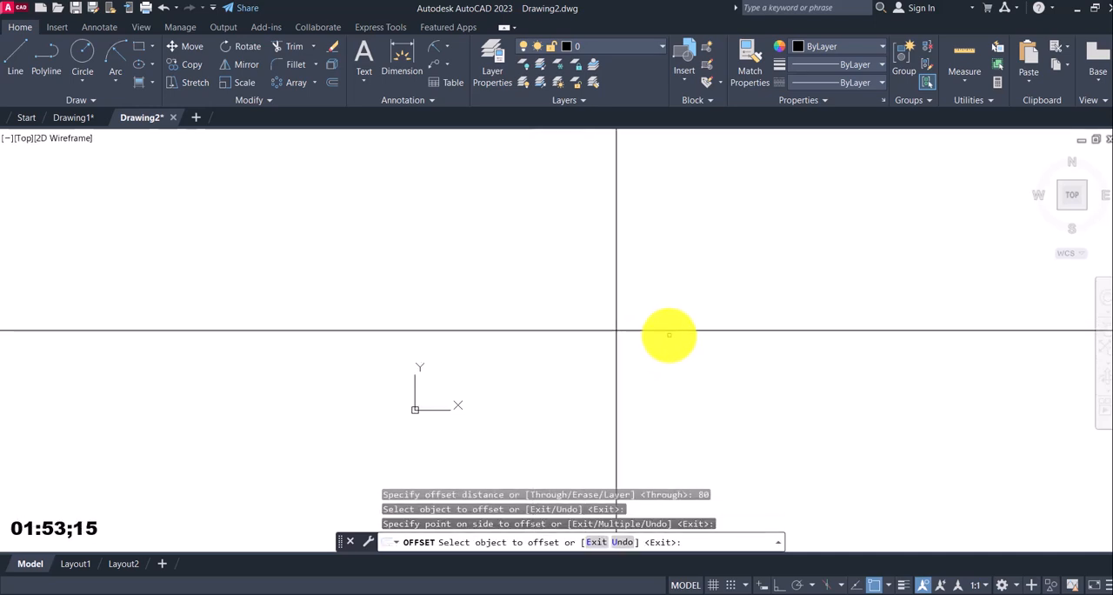
pyautogui.scroll(-2, 669, 335)
pyautogui.moveTo(675, 284); pyautogui.dragTo(641, 256, button='middle')
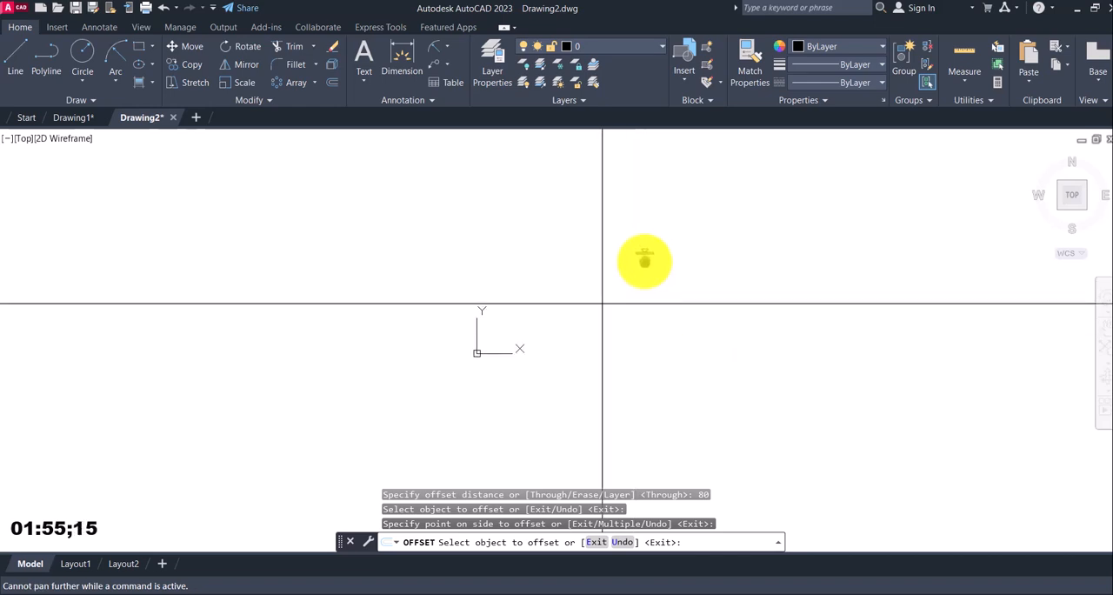
pyautogui.press('Escape')
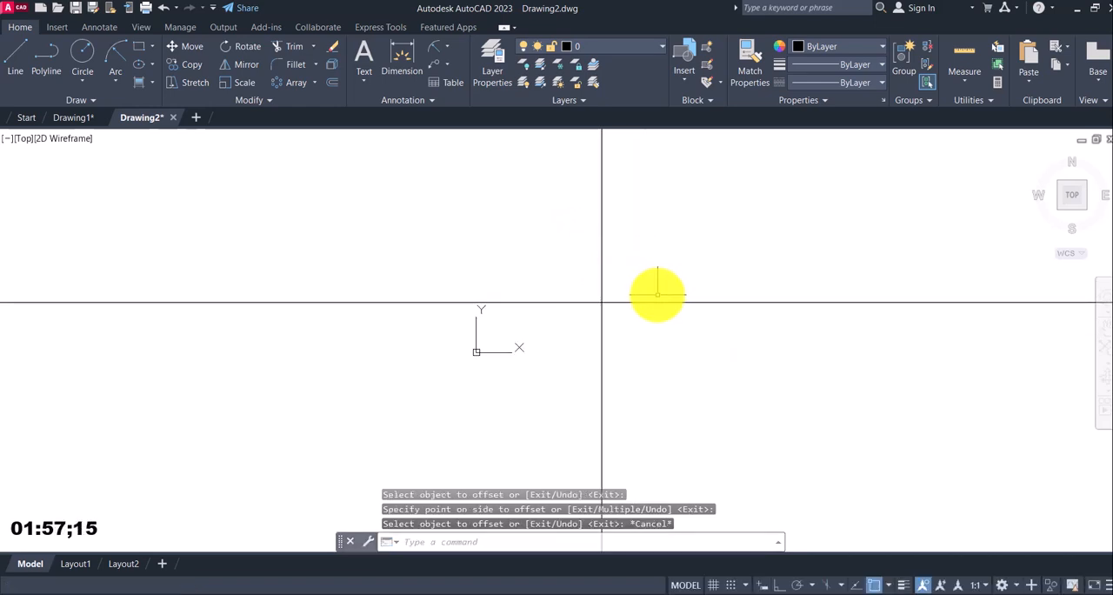
# - Repeat the 80 mm downward offset of the original horizontal construction line
pyautogui.click(334, 84)
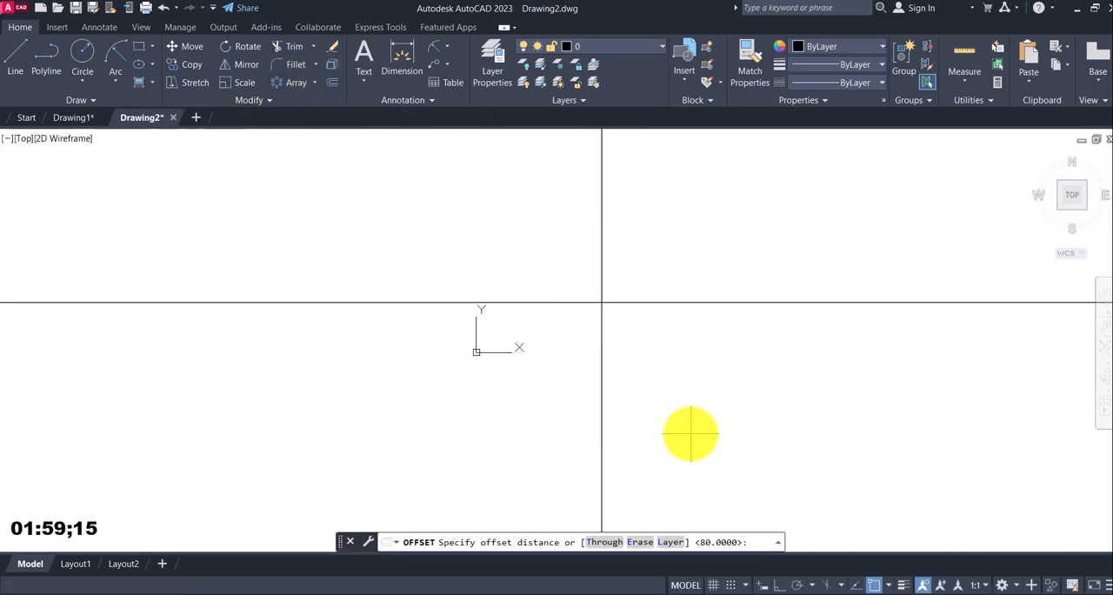
pyautogui.press('Return')
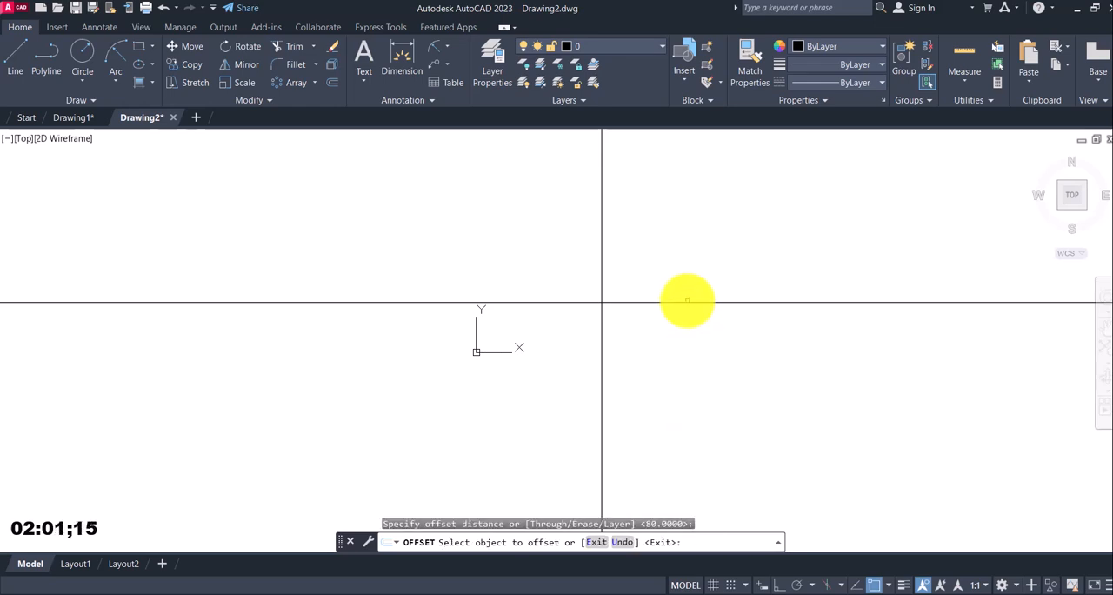
pyautogui.click(686, 301)
pyautogui.click(674, 360)
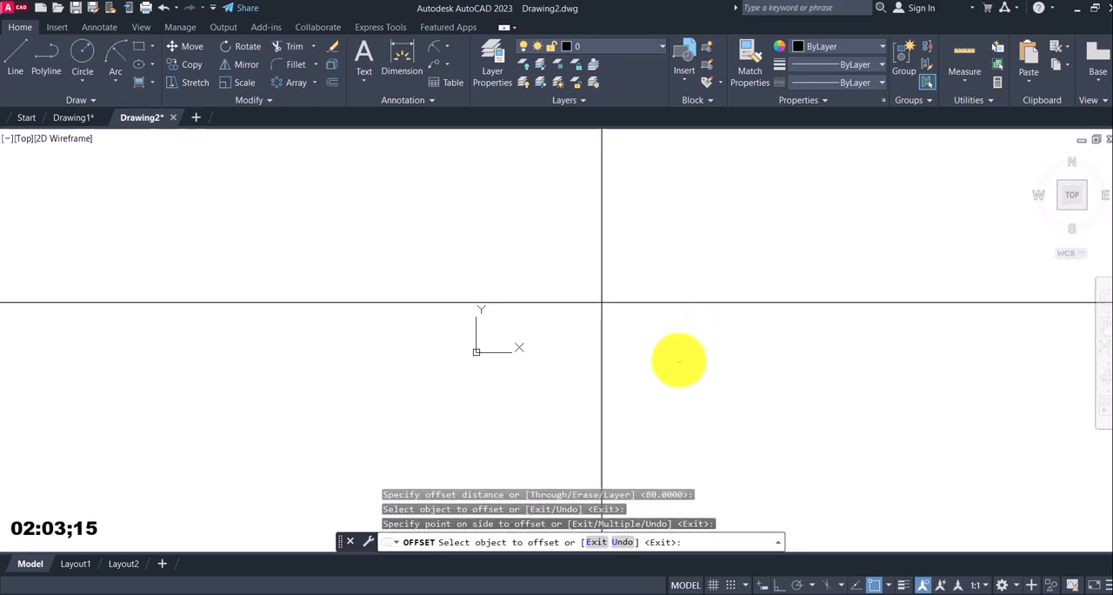
pyautogui.press('Escape')
pyautogui.scroll(-4, 679, 357)
pyautogui.scroll(3, 703, 361)
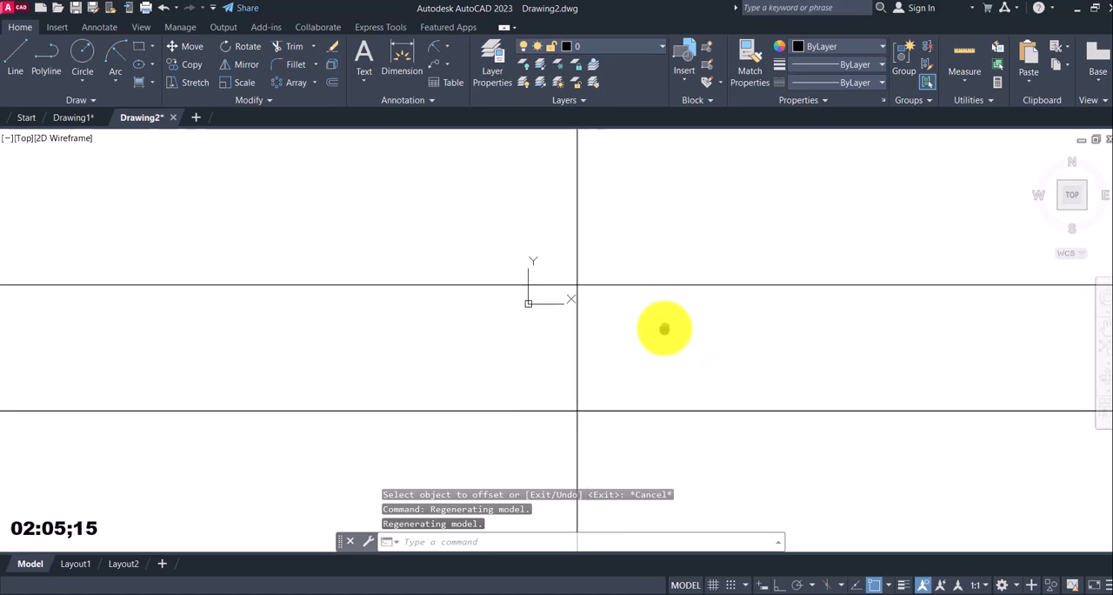
# - Check the reference drawing and draw a circle of radius 64 mm centred on the upper intersection of the construction lines
pyautogui.click(735, 593)
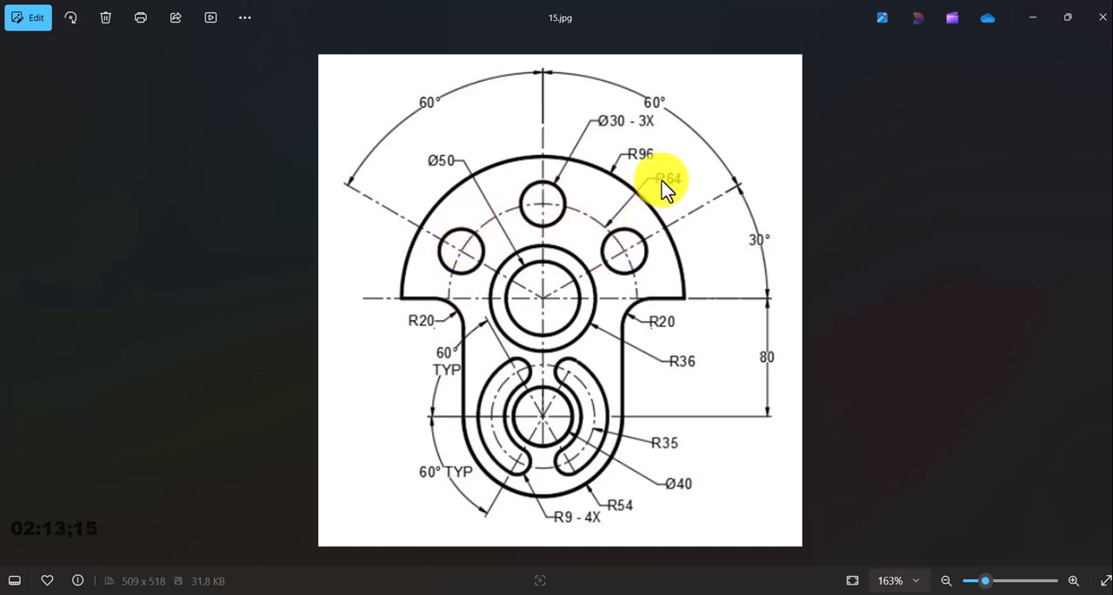
pyautogui.click(734, 590)
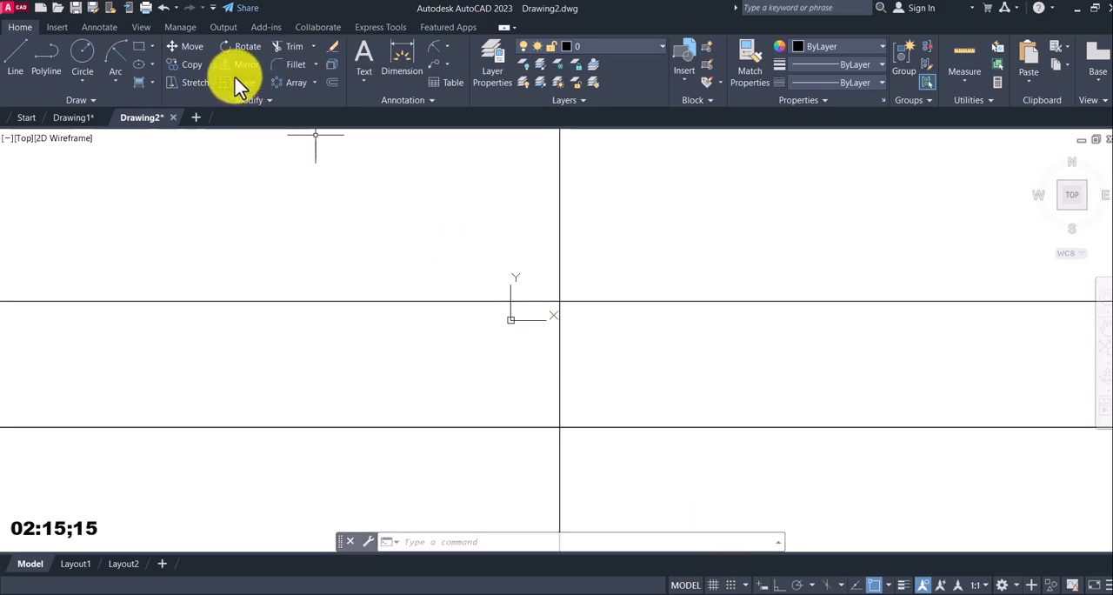
pyautogui.click(81, 56)
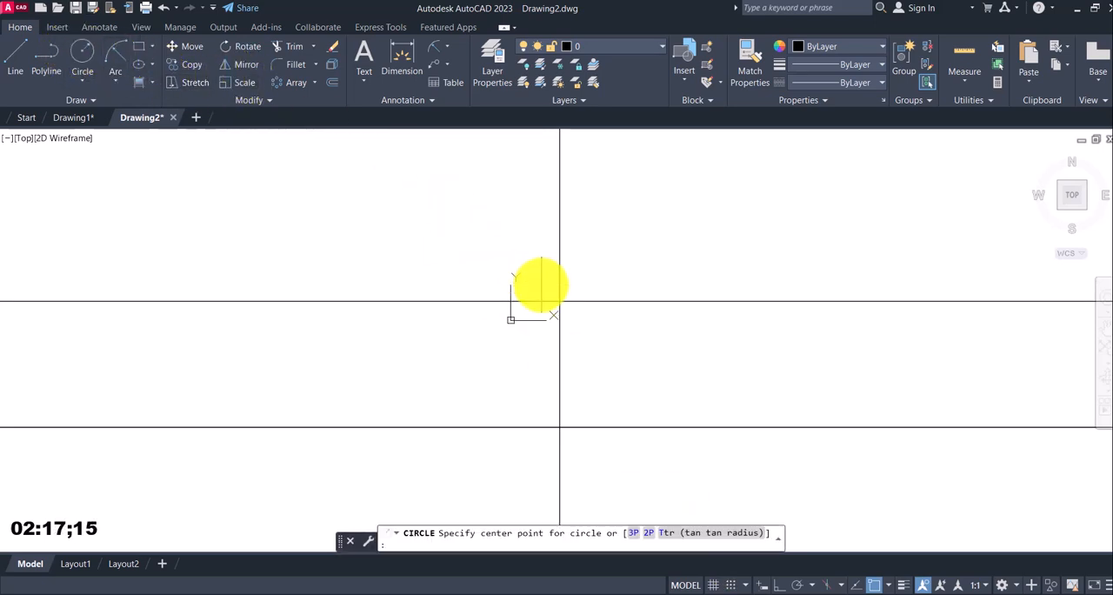
pyautogui.click(559, 301)
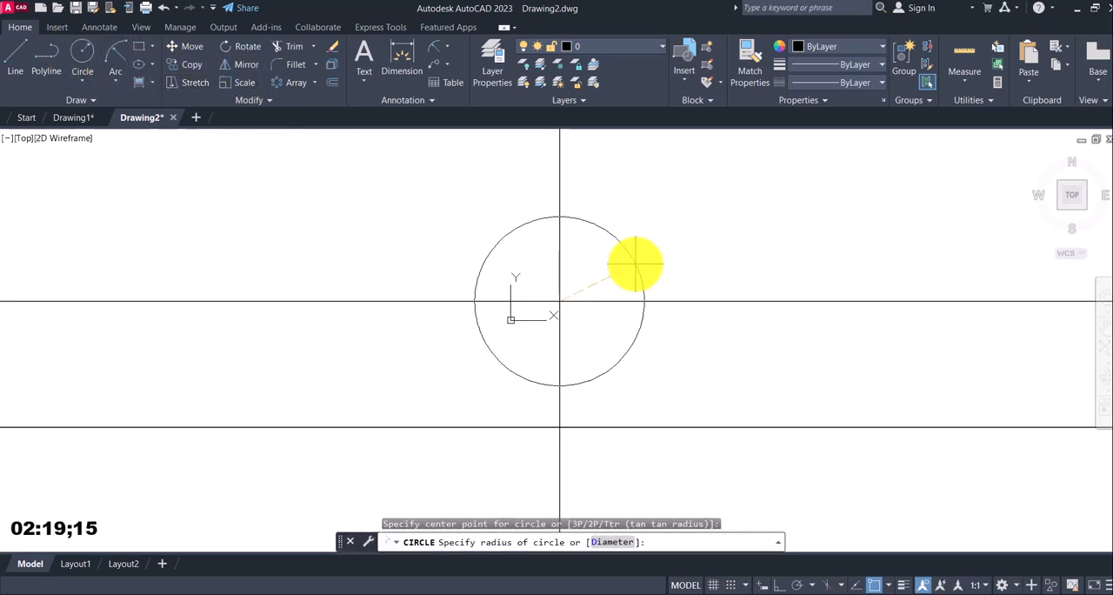
pyautogui.write('64')
pyautogui.press('Return')
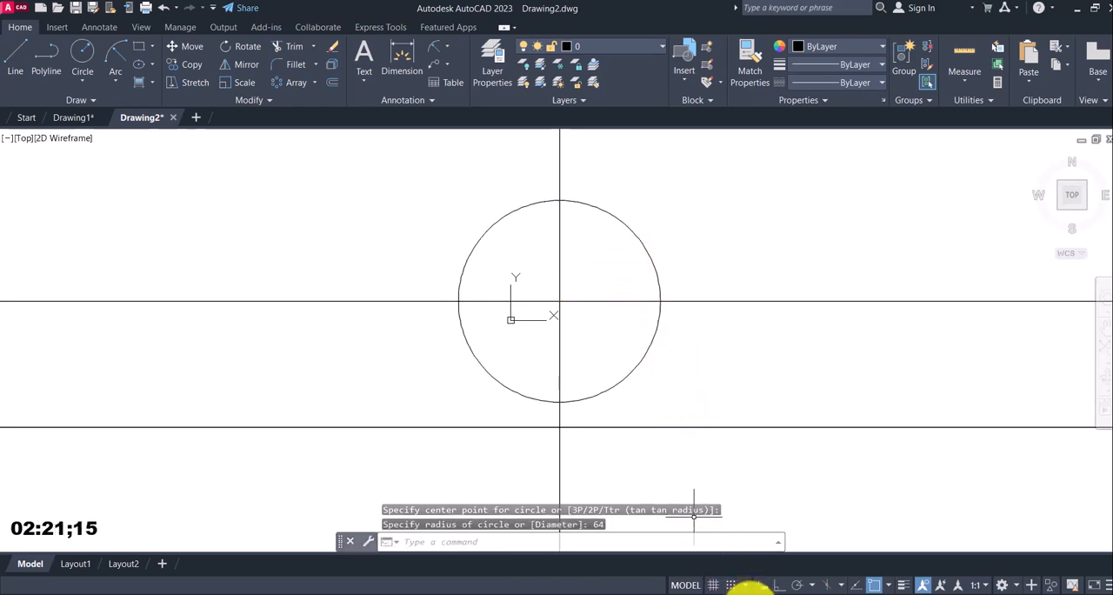
# - Check the reference drawing and draw a circle of radius 35 mm centred on the lower intersection of the construction lines
pyautogui.click(737, 593)
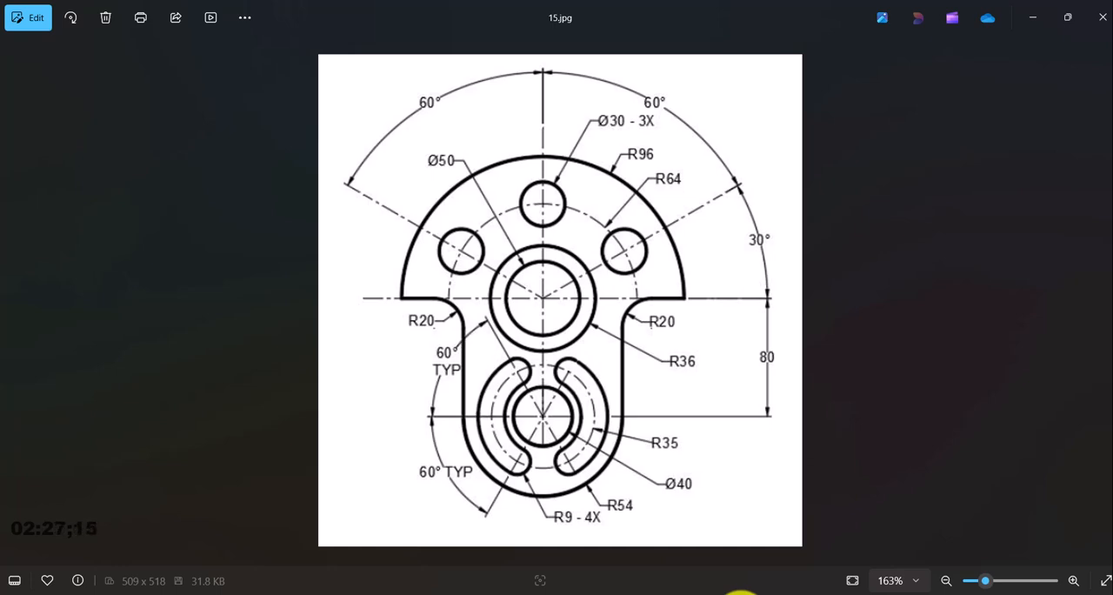
pyautogui.click(740, 593)
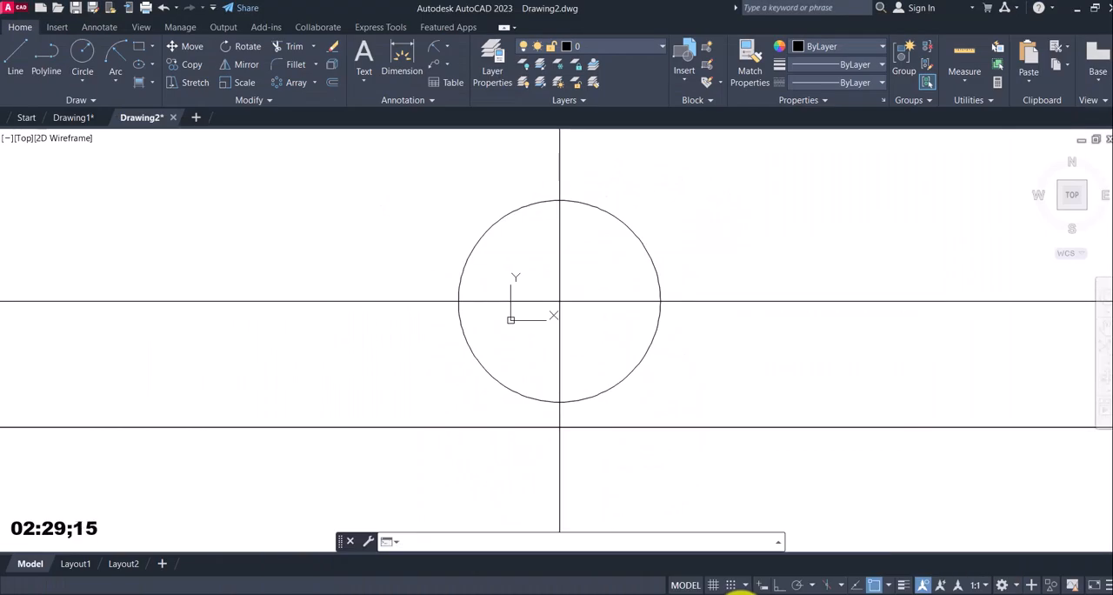
pyautogui.click(740, 593)
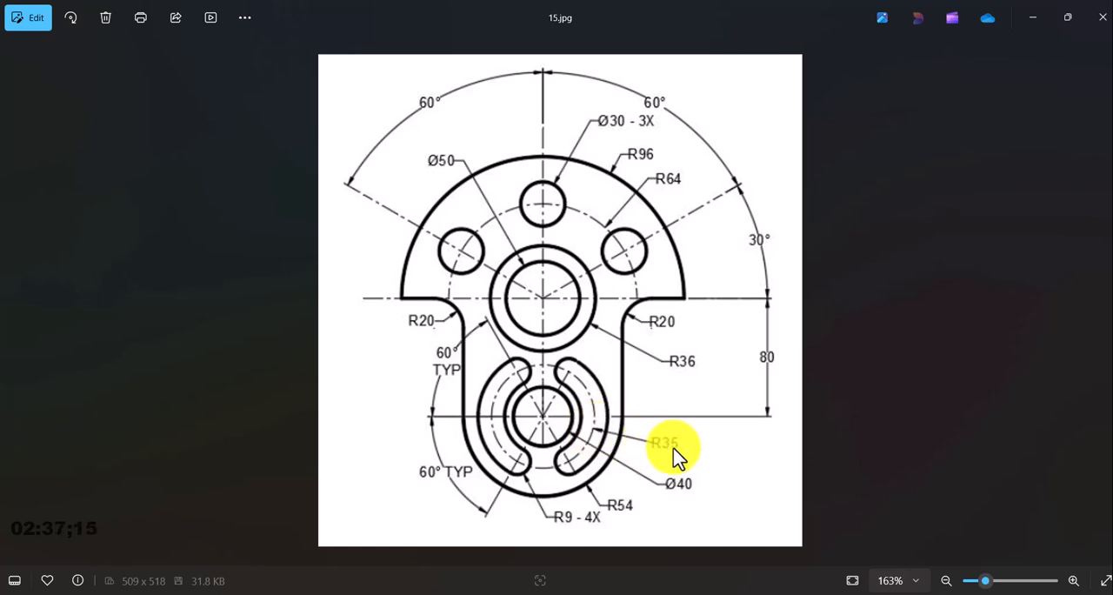
pyautogui.click(729, 594)
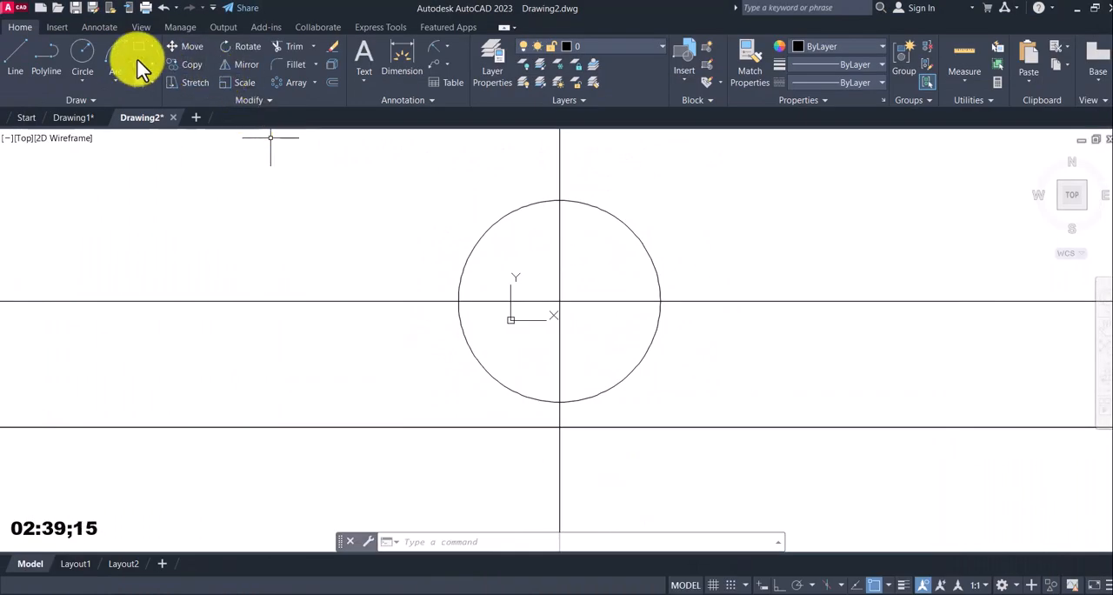
pyautogui.click(81, 54)
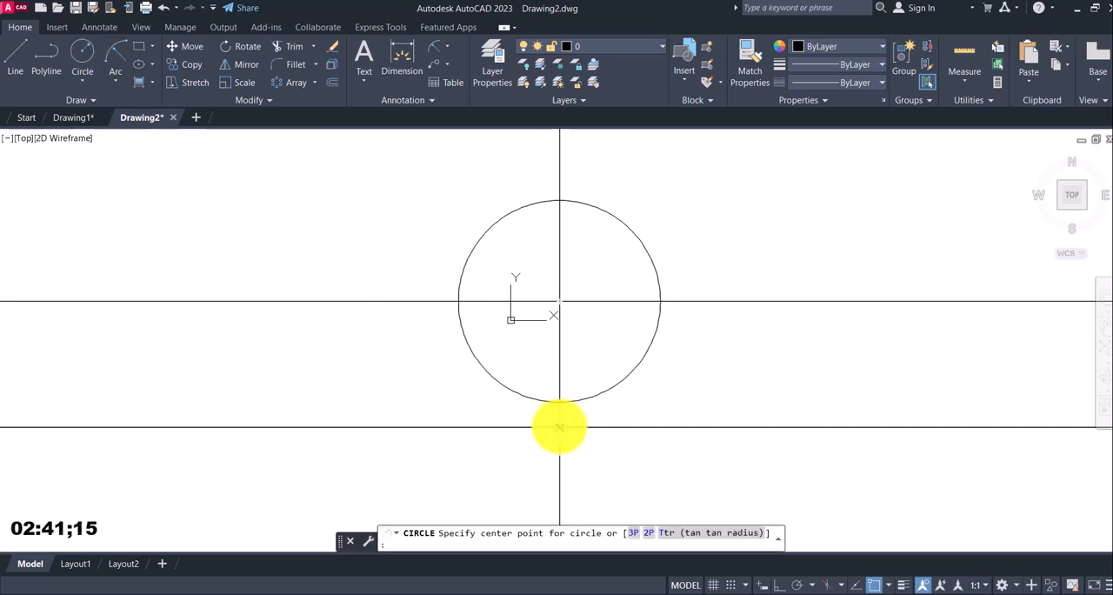
pyautogui.click(560, 427)
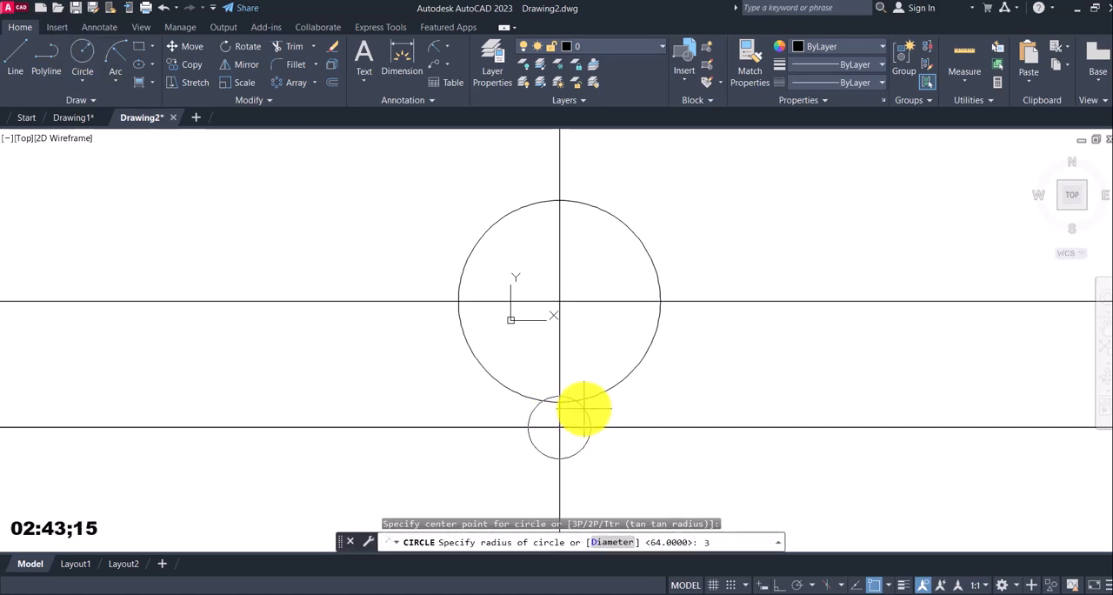
pyautogui.write('35')
pyautogui.press('Return')
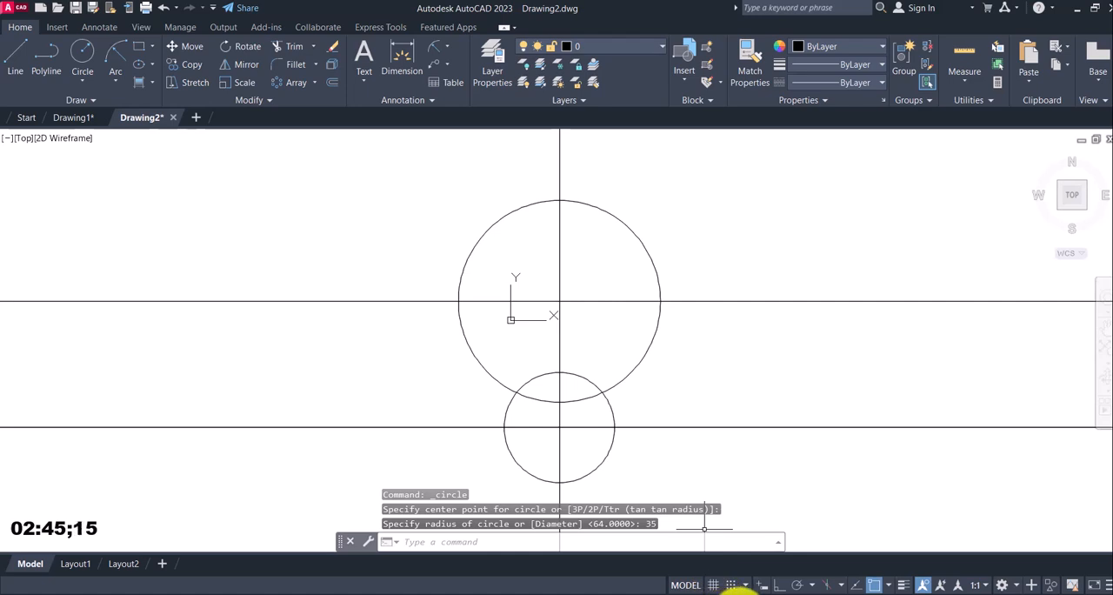
# - Check the angles in the reference drawing and enable polar tracking with 30° increments (30, 60, 90, 120)
pyautogui.click(735, 588)
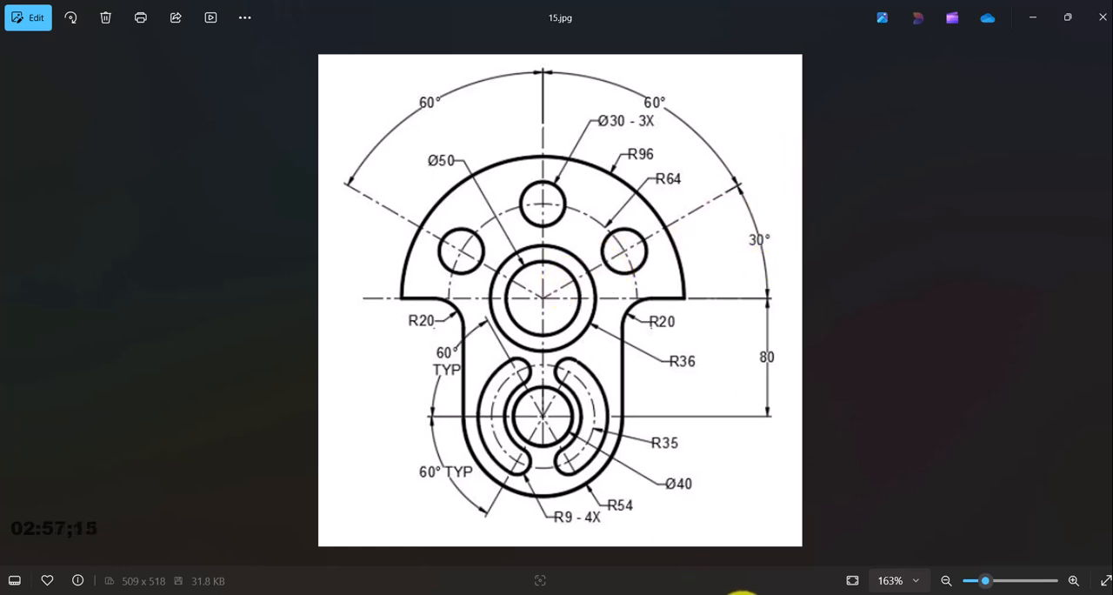
pyautogui.click(740, 593)
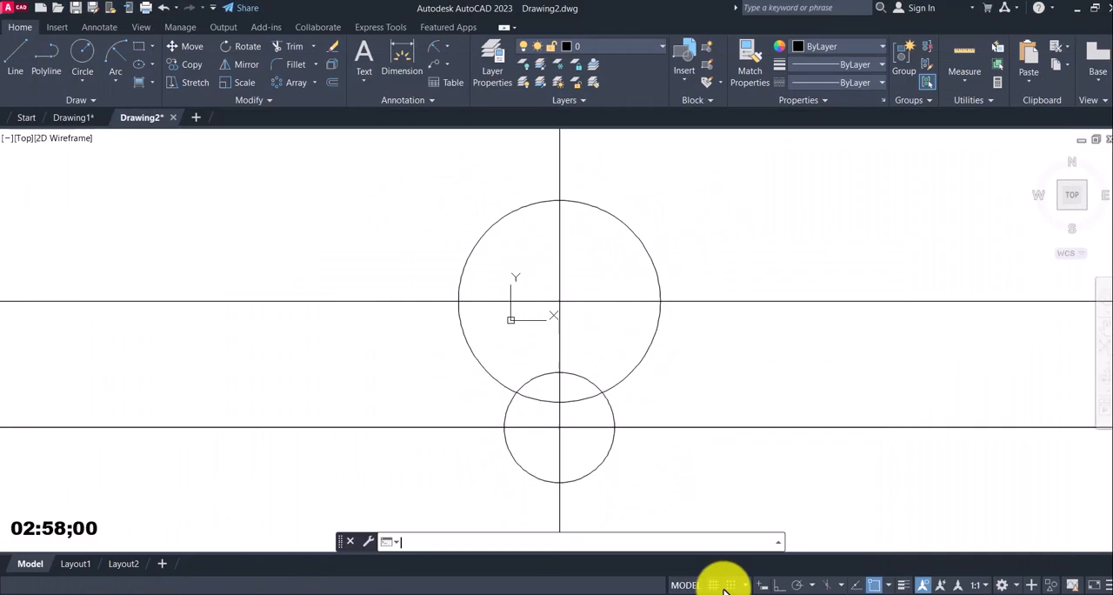
pyautogui.click(15, 57)
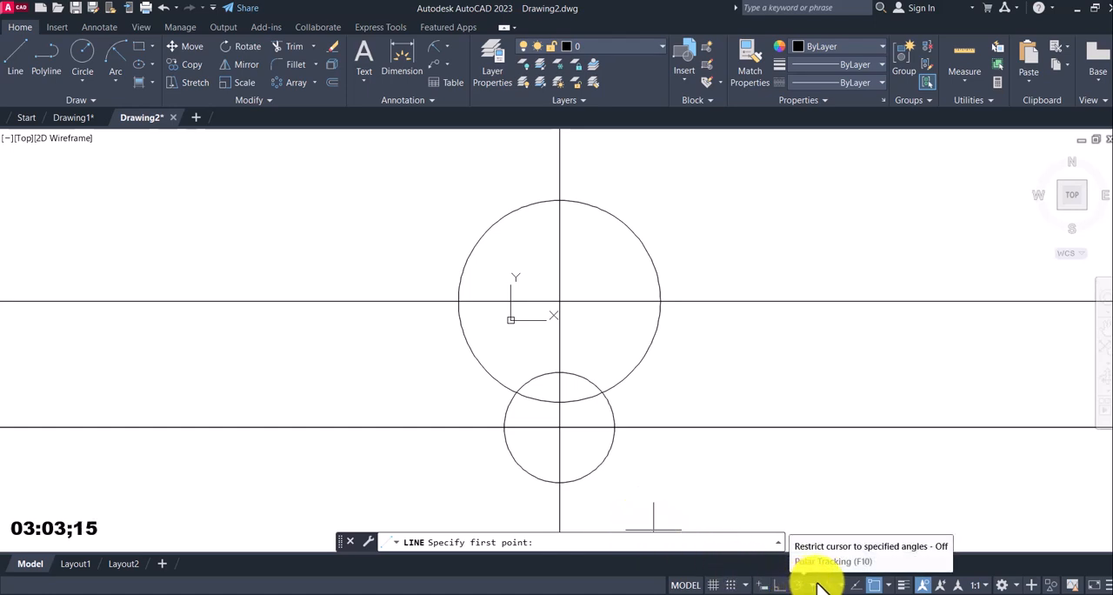
pyautogui.click(812, 583)
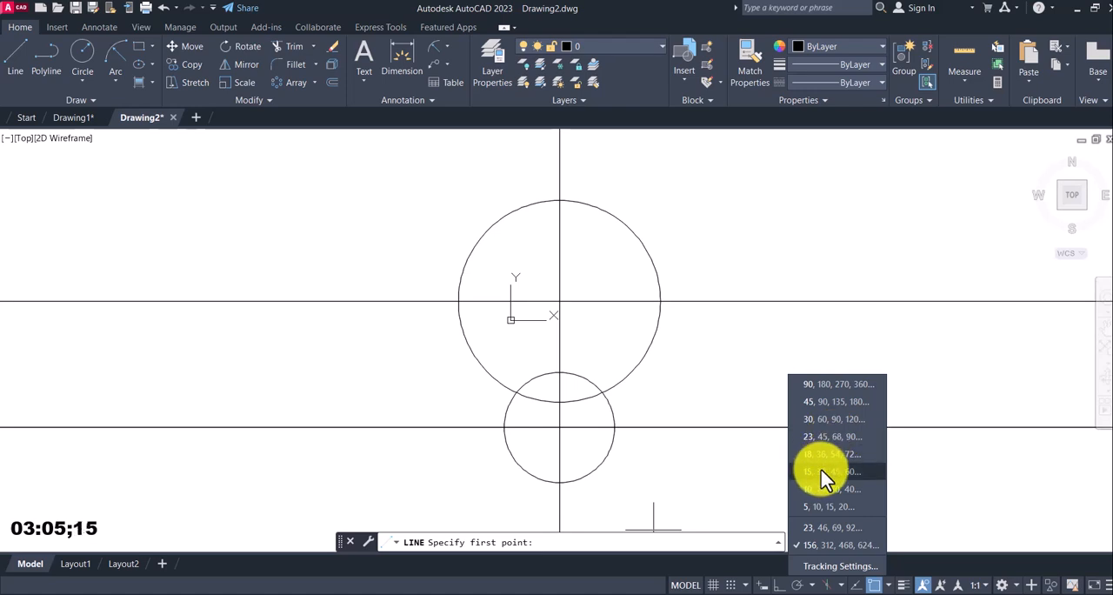
pyautogui.click(834, 419)
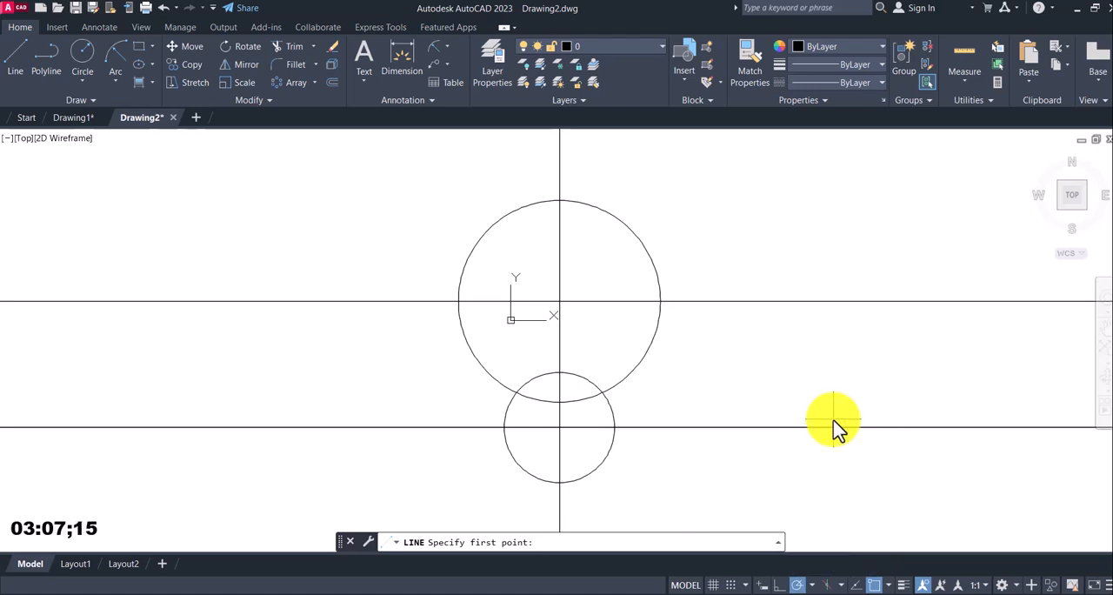
# - Draw a line about 118 mm long at 30° from the upper intersection of the construction lines, past the 64 mm radius circle
pyautogui.click(14, 54)
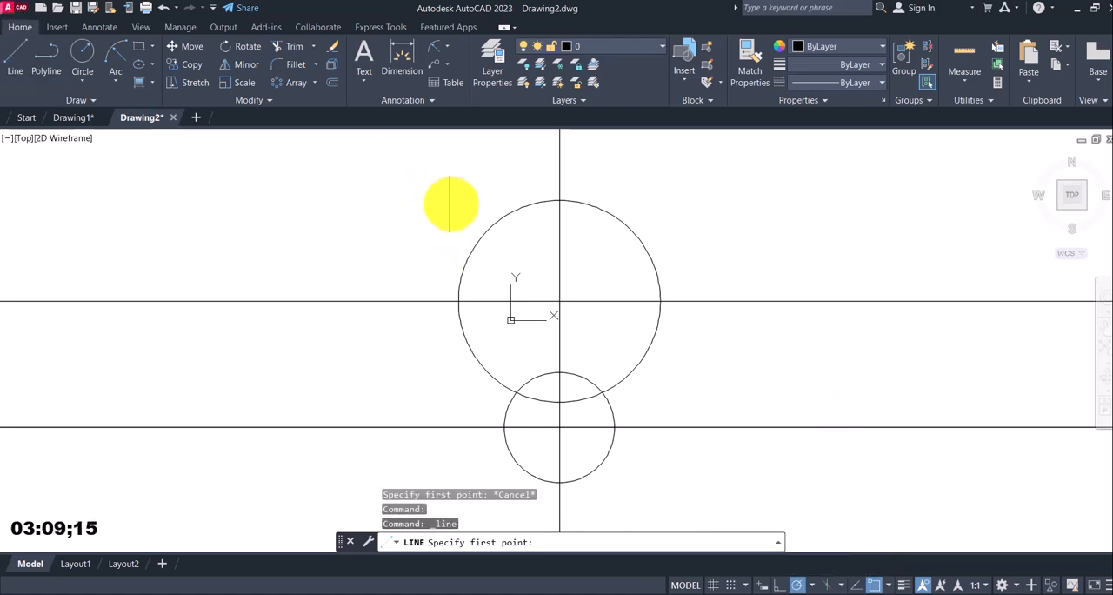
pyautogui.click(558, 301)
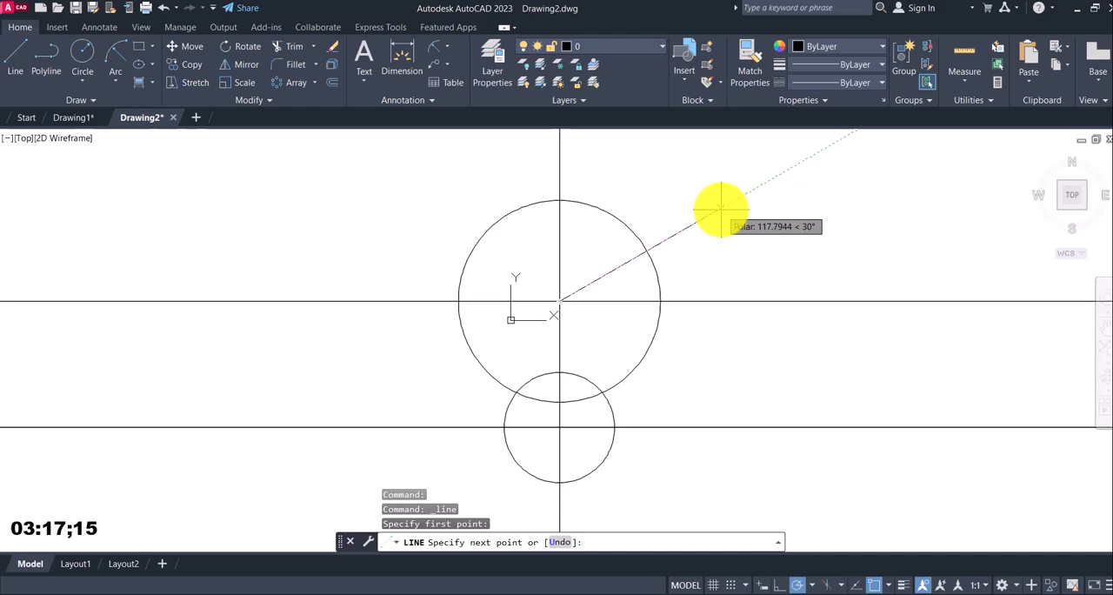
pyautogui.click(720, 209)
pyautogui.press('Escape')
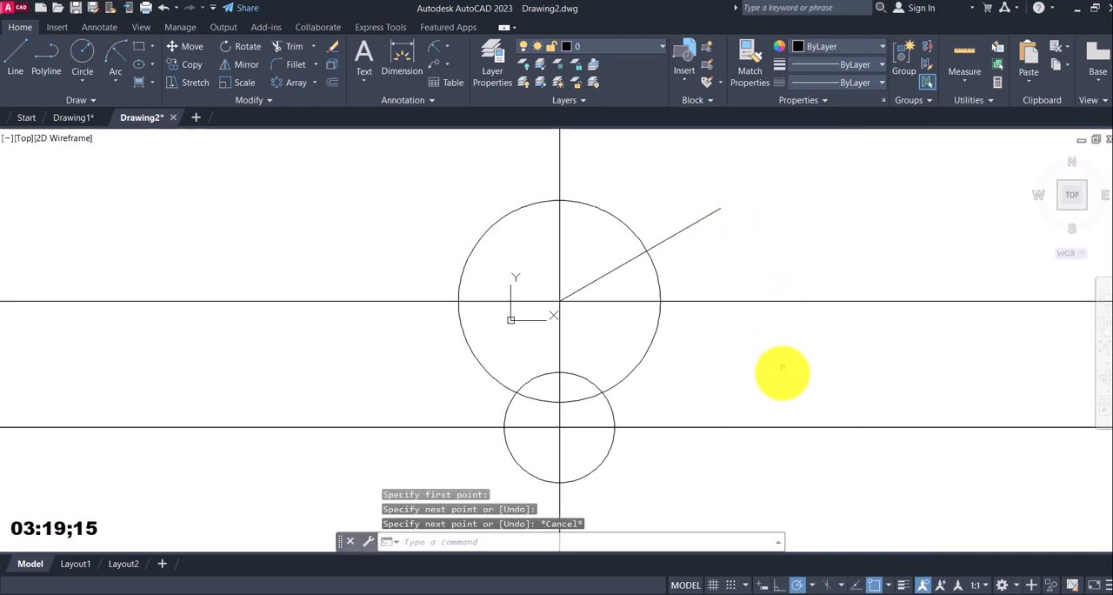
# - Check the reference drawing and draw a line about 114 mm long at 150° from the same upper intersection
pyautogui.click(732, 594)
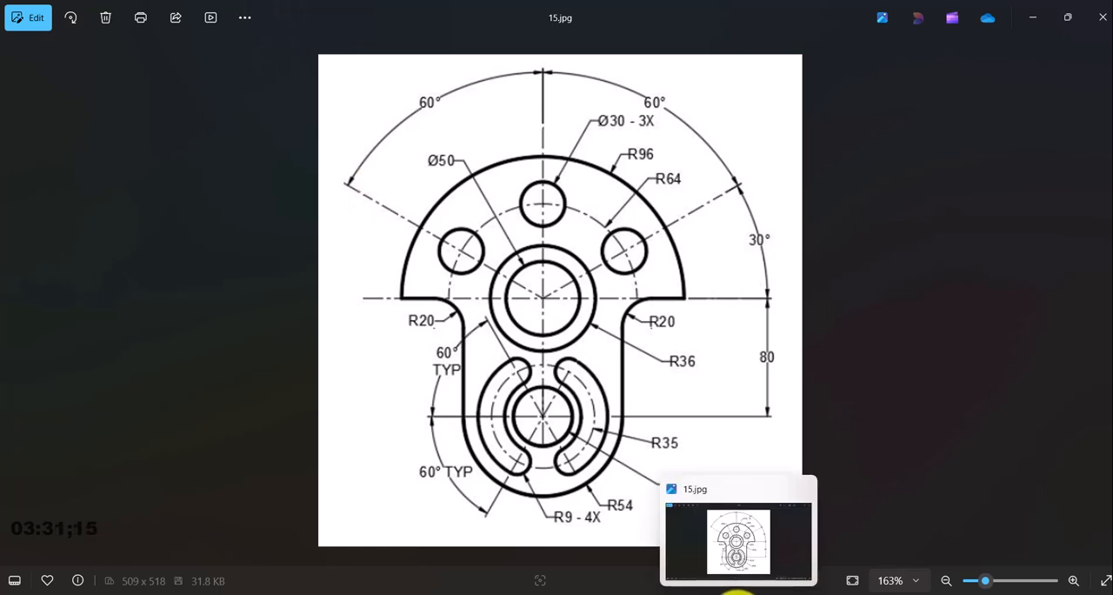
pyautogui.click(739, 593)
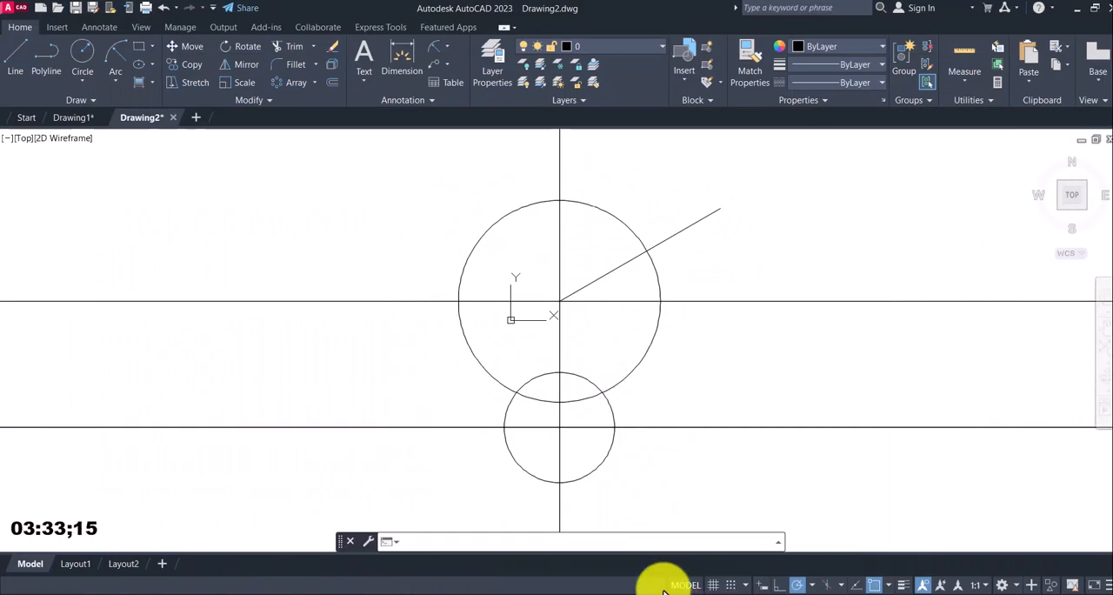
pyautogui.click(559, 300)
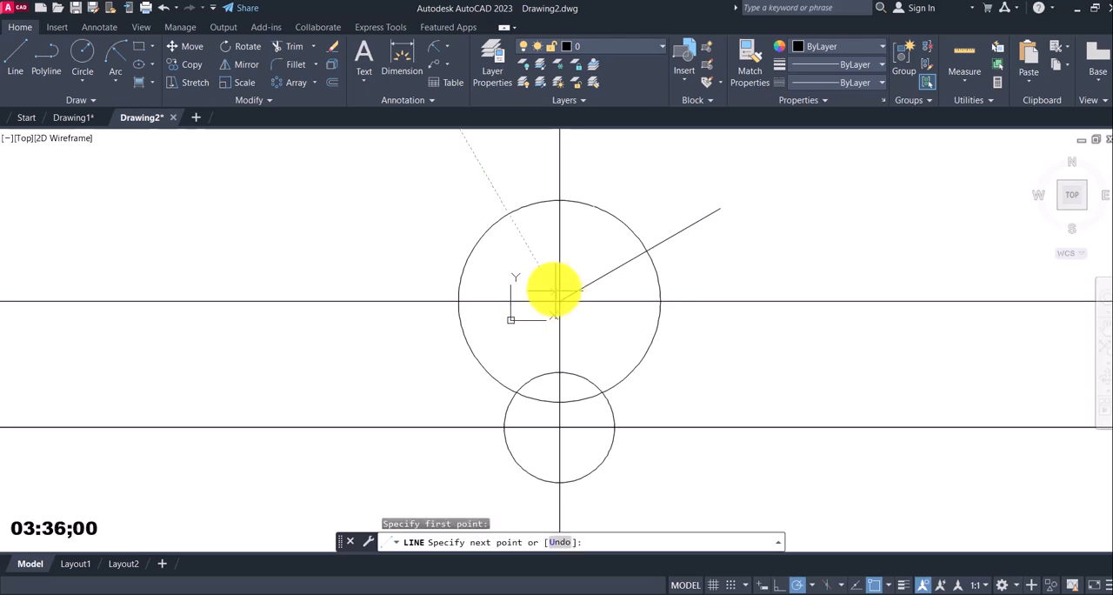
pyautogui.click(402, 210)
pyautogui.press('Escape')
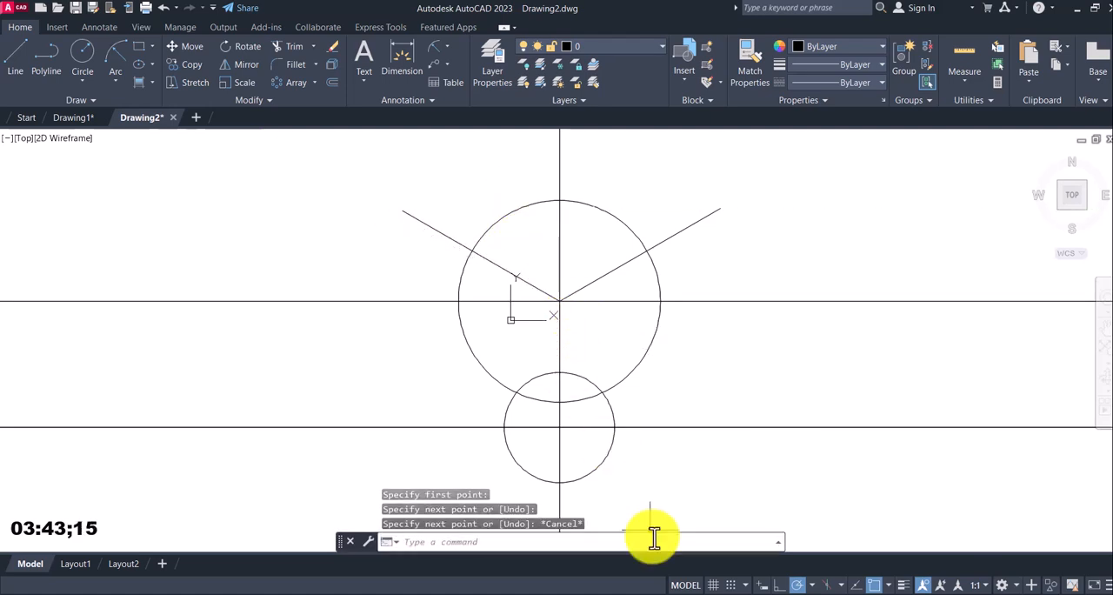
# - Check the upper hole sizes in the reference drawing and draw a circle of radius 25 mm at the upper intersection
pyautogui.click(746, 594)
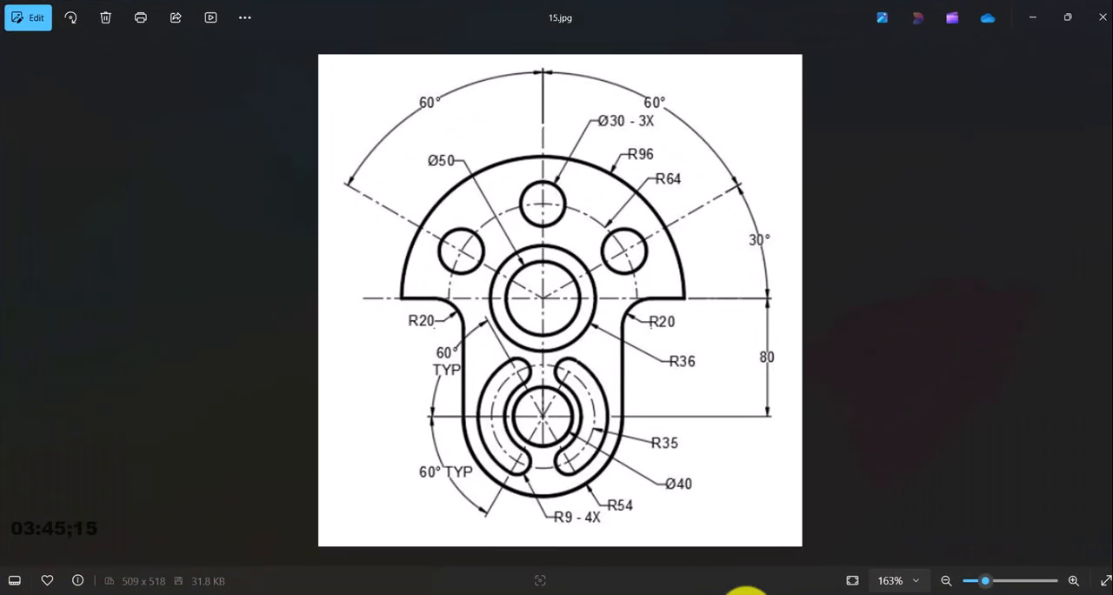
pyautogui.click(747, 593)
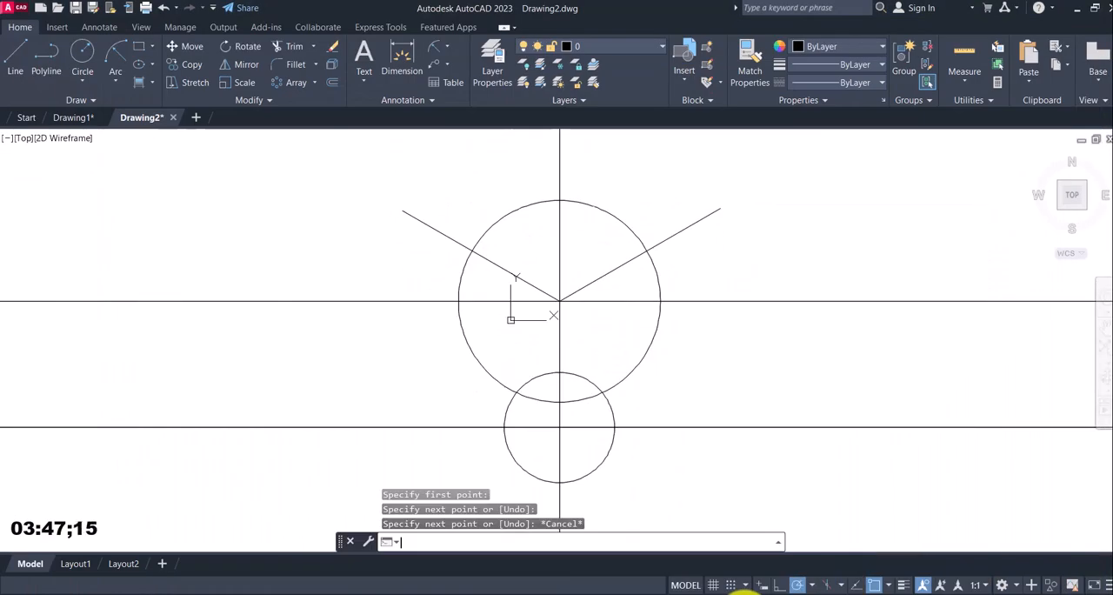
pyautogui.click(746, 594)
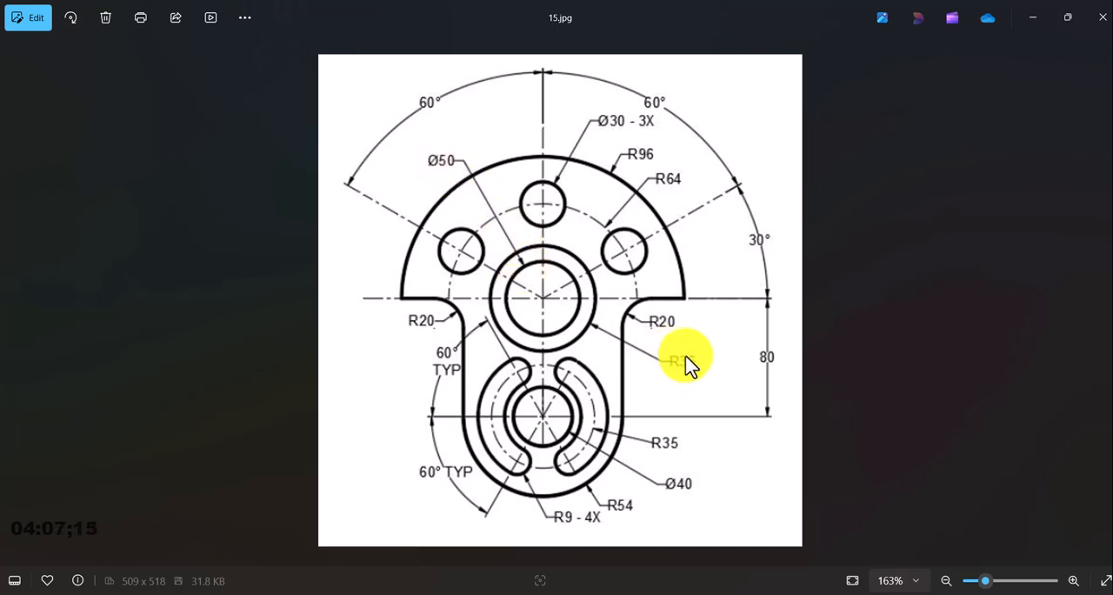
pyautogui.click(745, 593)
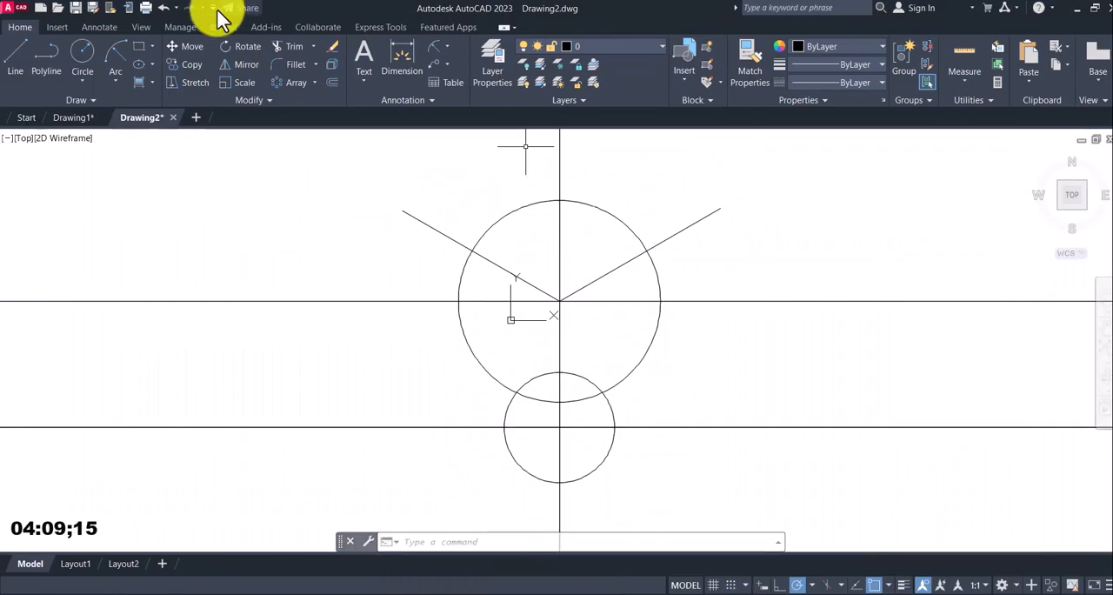
pyautogui.click(79, 52)
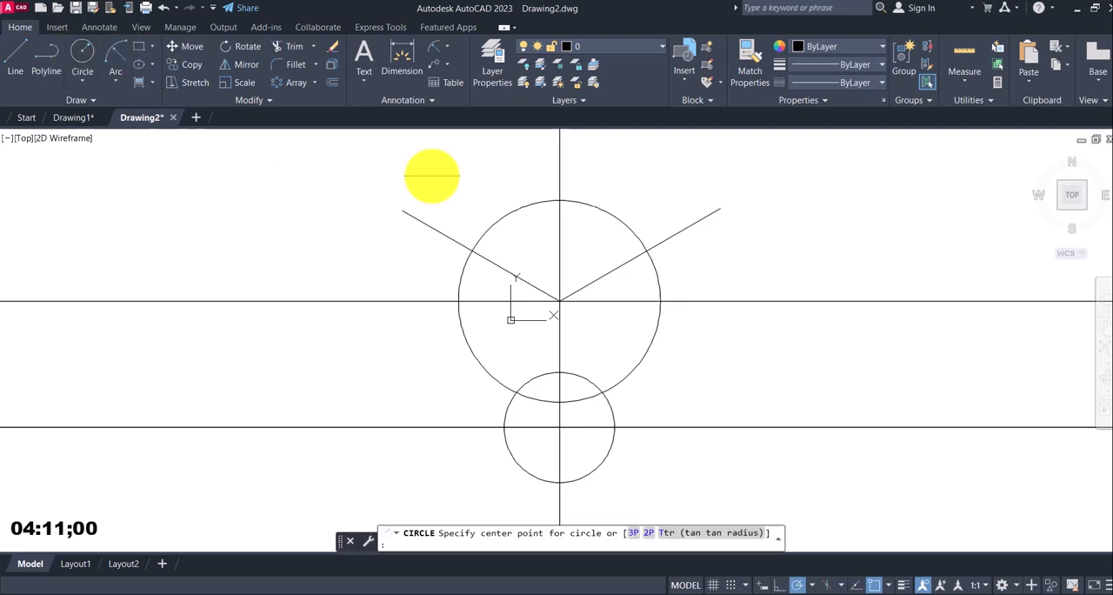
pyautogui.click(560, 300)
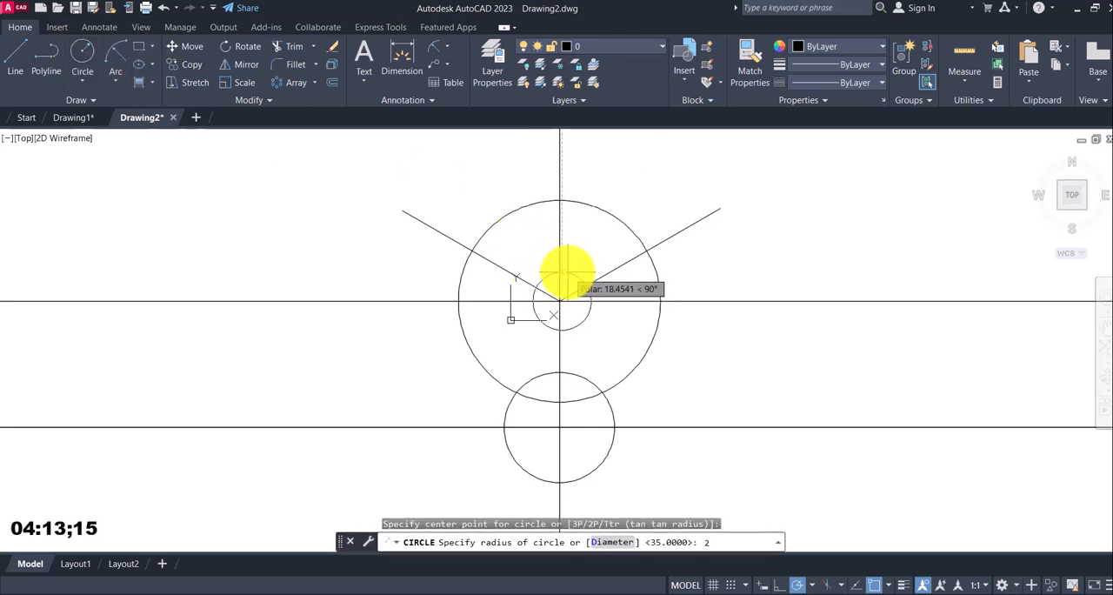
pyautogui.press('Return')
pyautogui.press('Return')
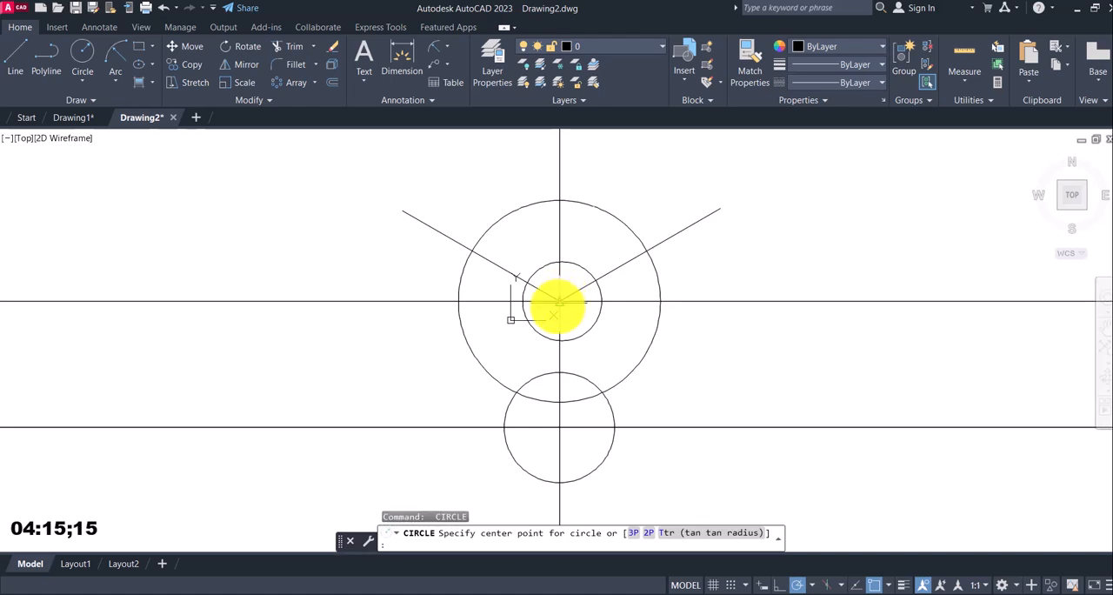
# - Try a circle of radius 36 mm around the 25 mm radius circle at the upper intersection, and undo it
pyautogui.click(559, 301)
pyautogui.write('3')
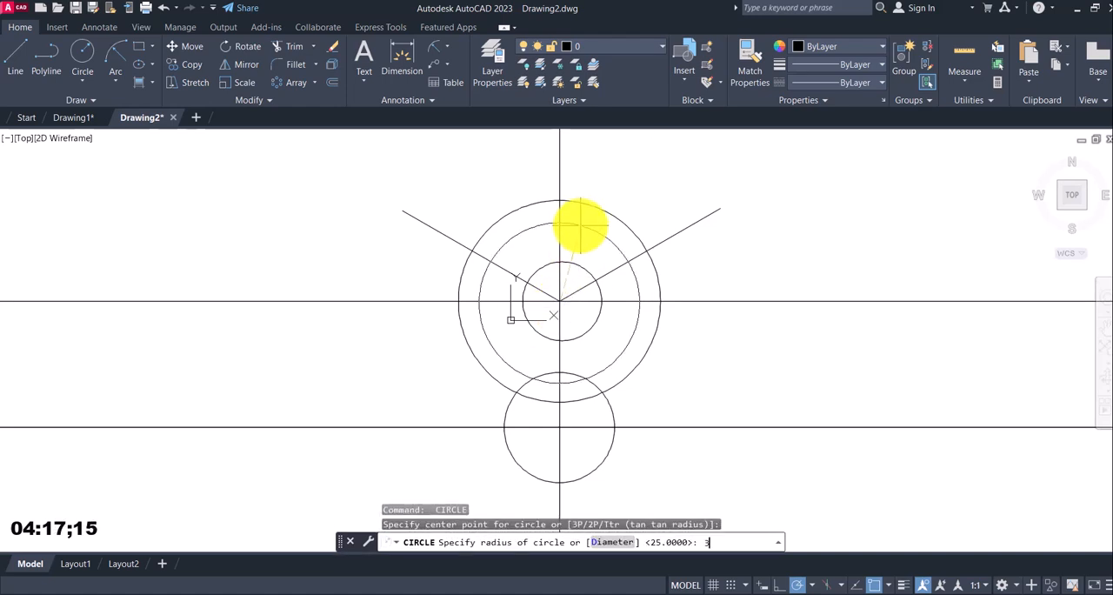
pyautogui.write('6')
pyautogui.press('Return')
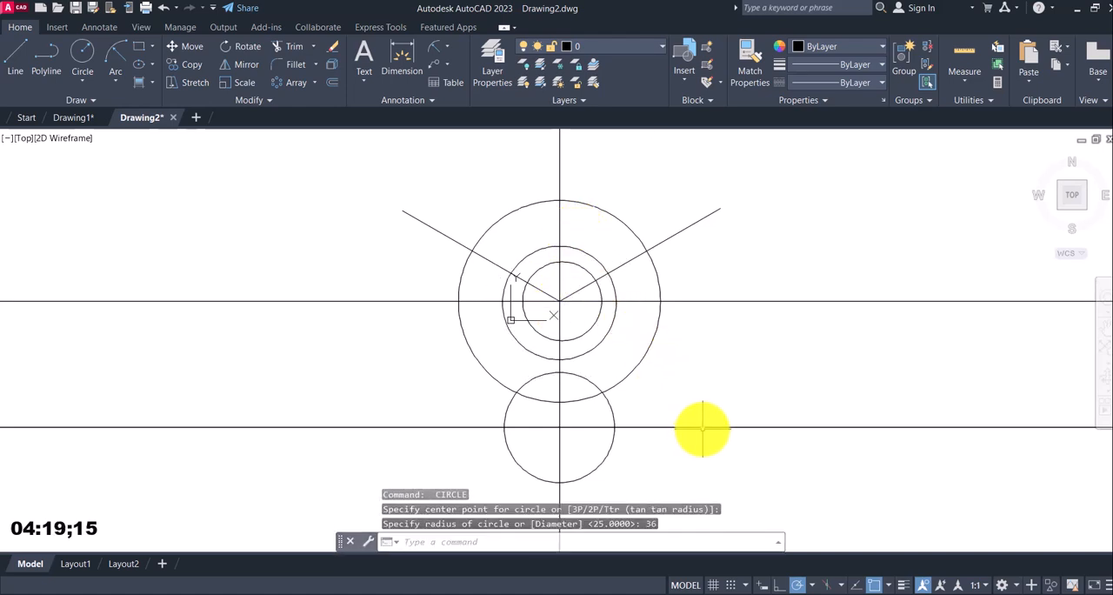
pyautogui.hotkey('ctrl', 'z')
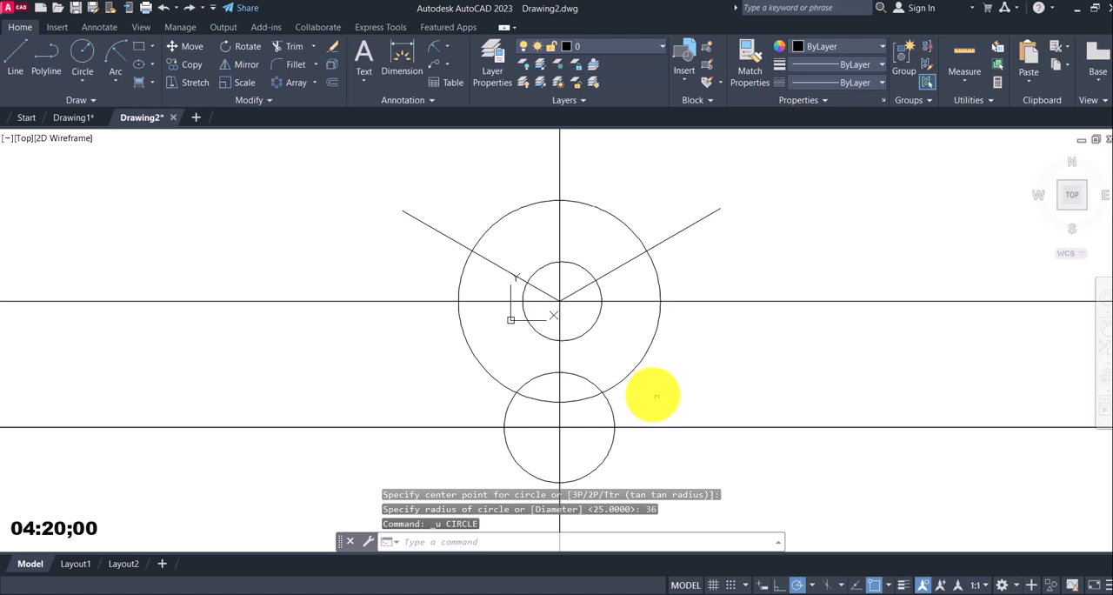
# - Draw a circle of radius 36 mm centred exactly on the upper intersection of the construction lines
pyautogui.click(78, 54)
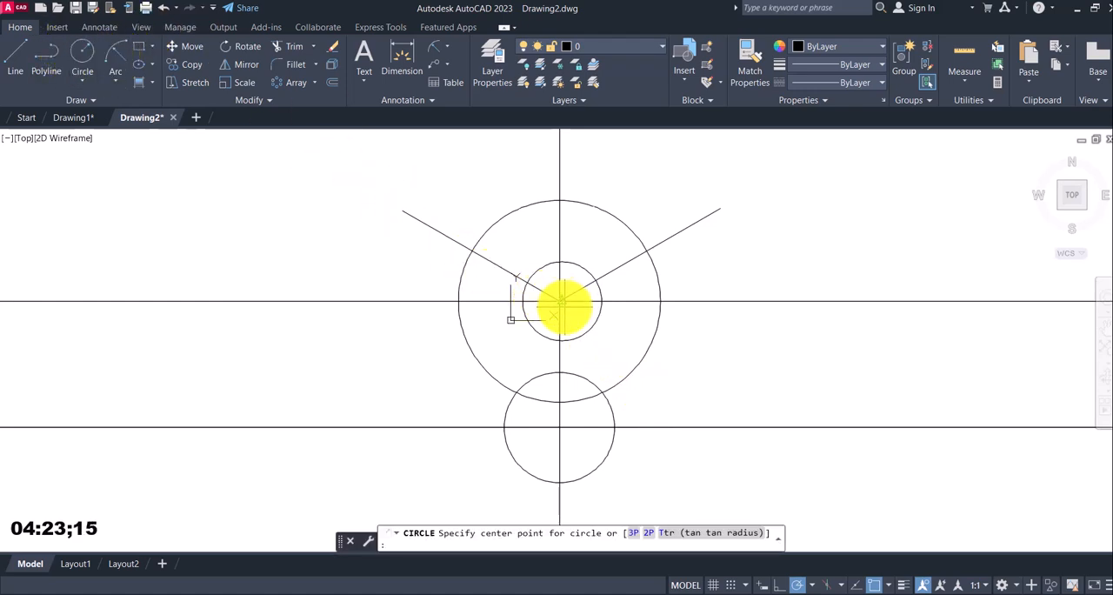
pyautogui.scroll(5, 564, 305)
pyautogui.click(538, 277)
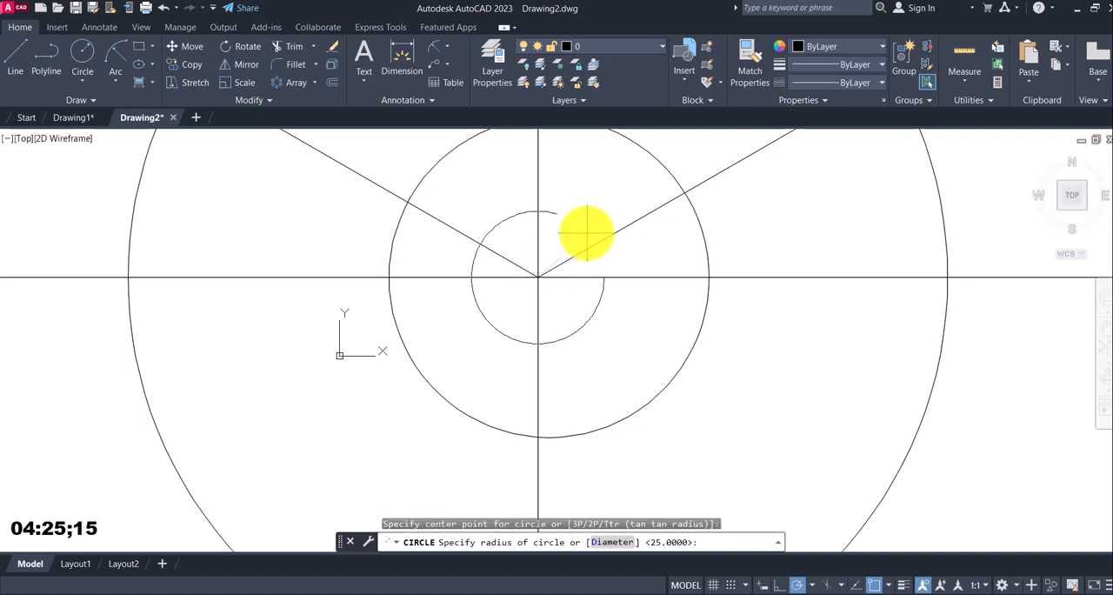
pyautogui.write('36')
pyautogui.press('Return')
pyautogui.scroll(-5, 609, 235)
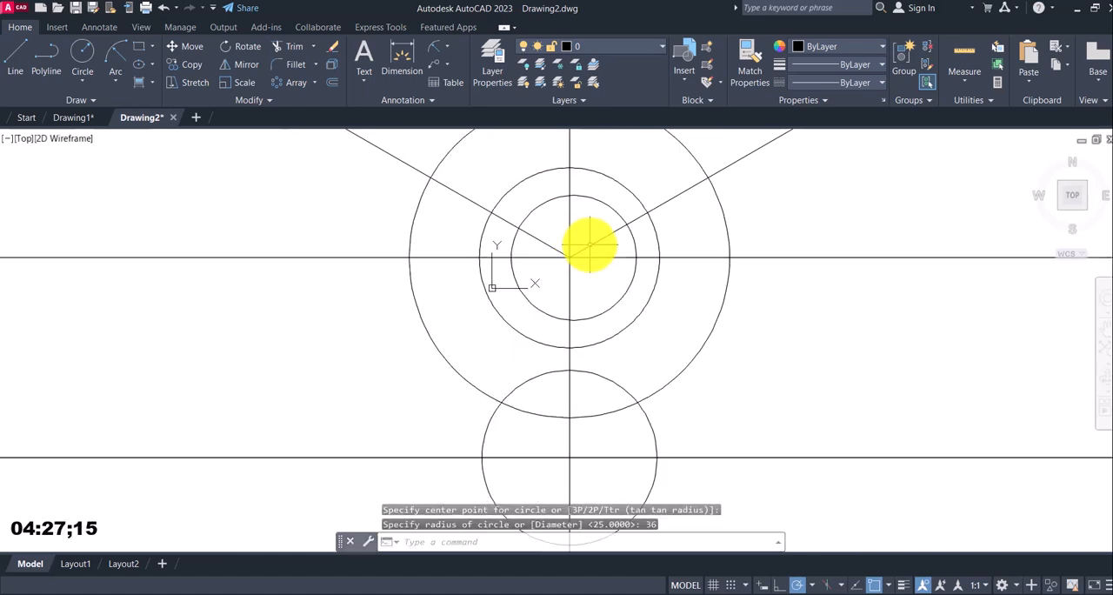
# - Delete the off-centre 25 mm radius circle near the upper intersection of the construction lines
pyautogui.scroll(4, 642, 235)
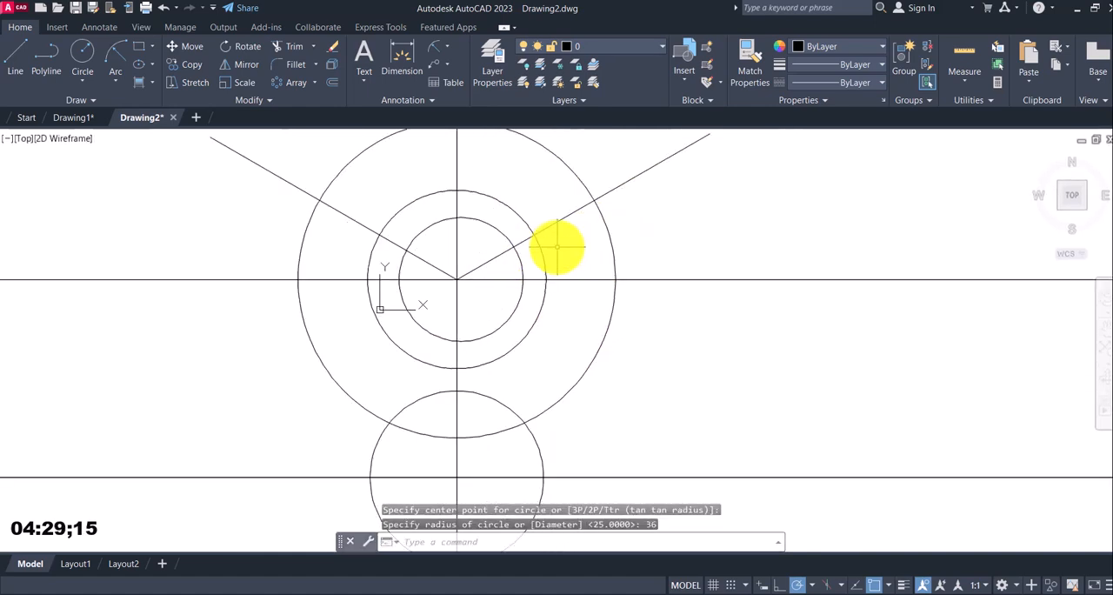
pyautogui.scroll(4, 464, 260)
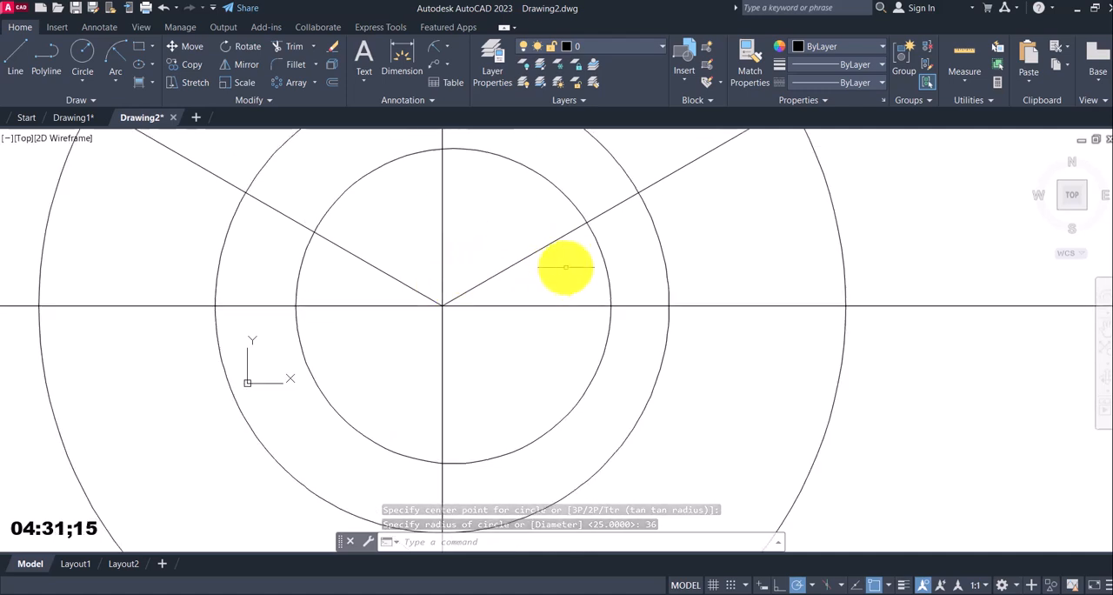
pyautogui.click(596, 255)
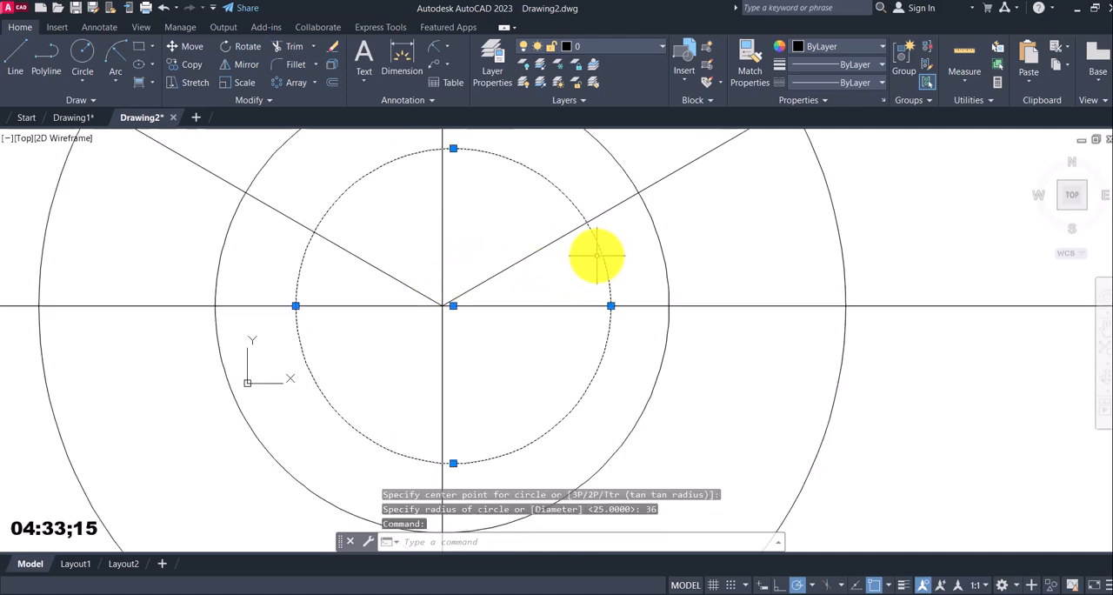
pyautogui.press('Delete')
# - Draw a circle of radius 25 mm centred exactly on the upper intersection of the construction lines
pyautogui.click(83, 54)
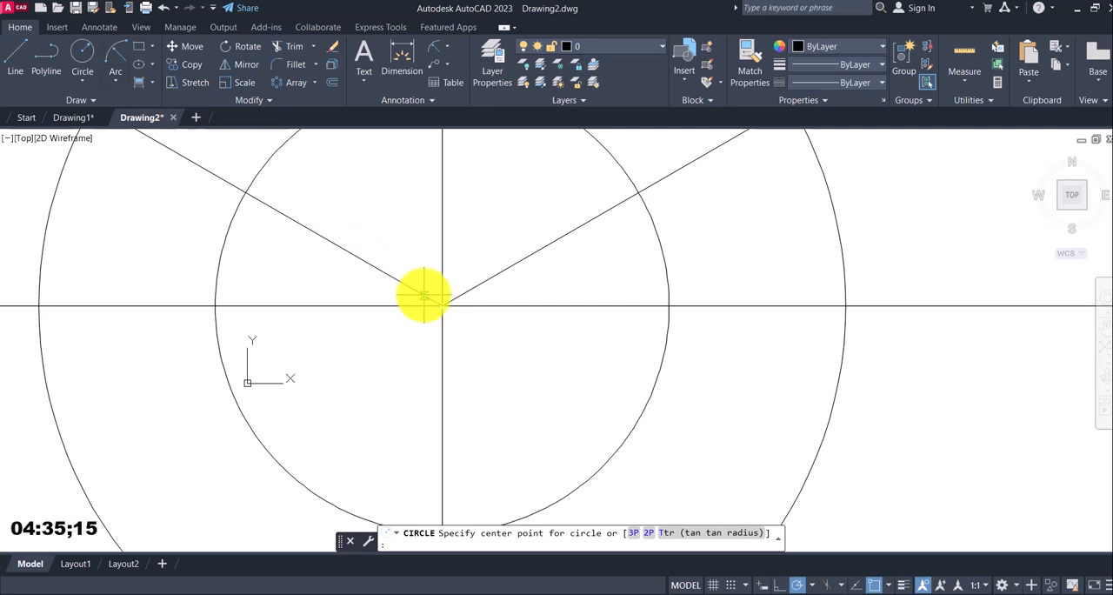
pyautogui.click(442, 305)
pyautogui.write('2')
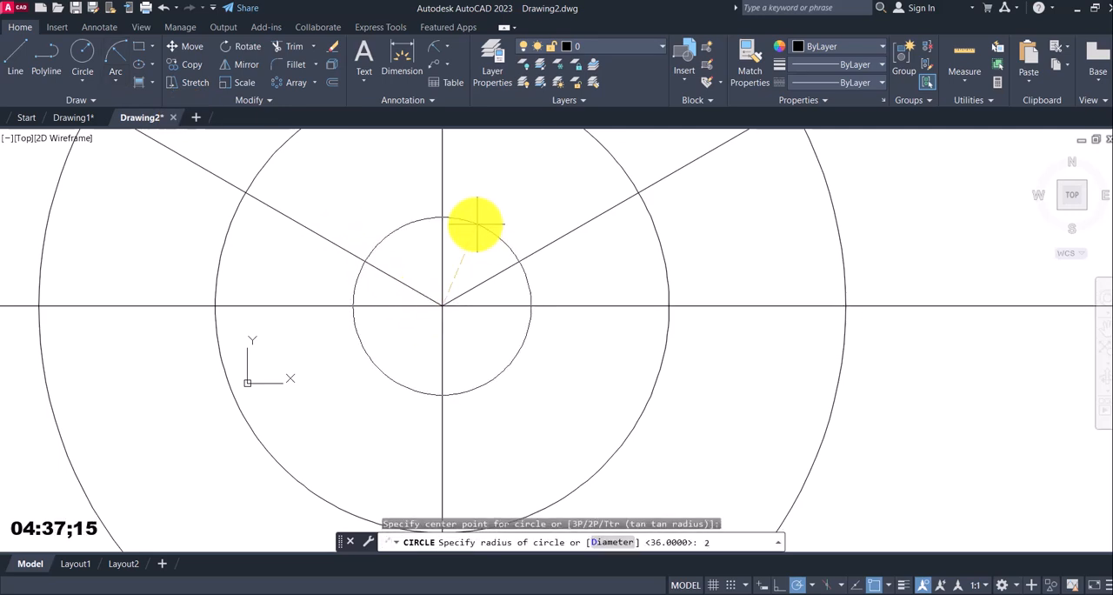
pyautogui.write('5')
pyautogui.press('Return')
pyautogui.scroll(-6, 478, 230)
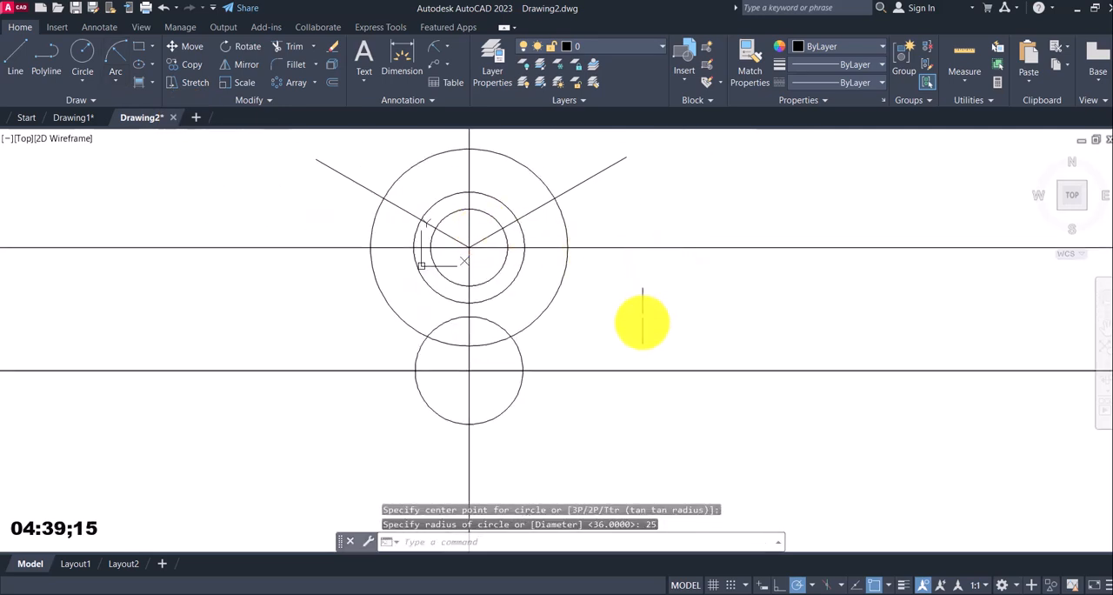
pyautogui.moveTo(513, 280); pyautogui.dragTo(528, 318, button='middle')
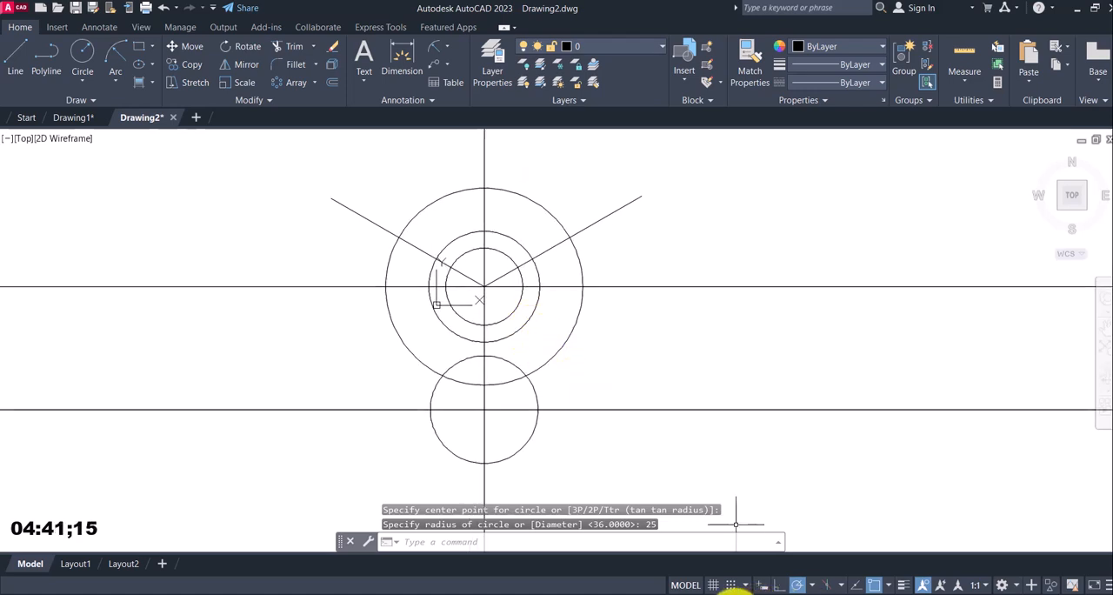
# - Check the small hole size in the reference drawing and draw a circle of radius 15 mm where the 64 mm radius circle crosses the vertical line at its top
pyautogui.click(736, 594)
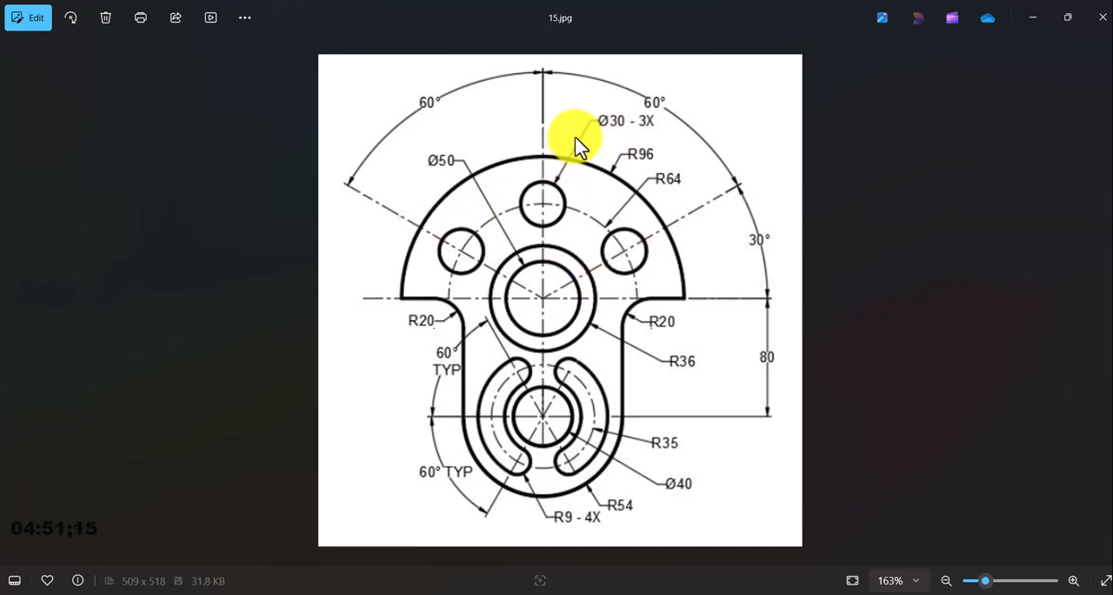
pyautogui.click(738, 594)
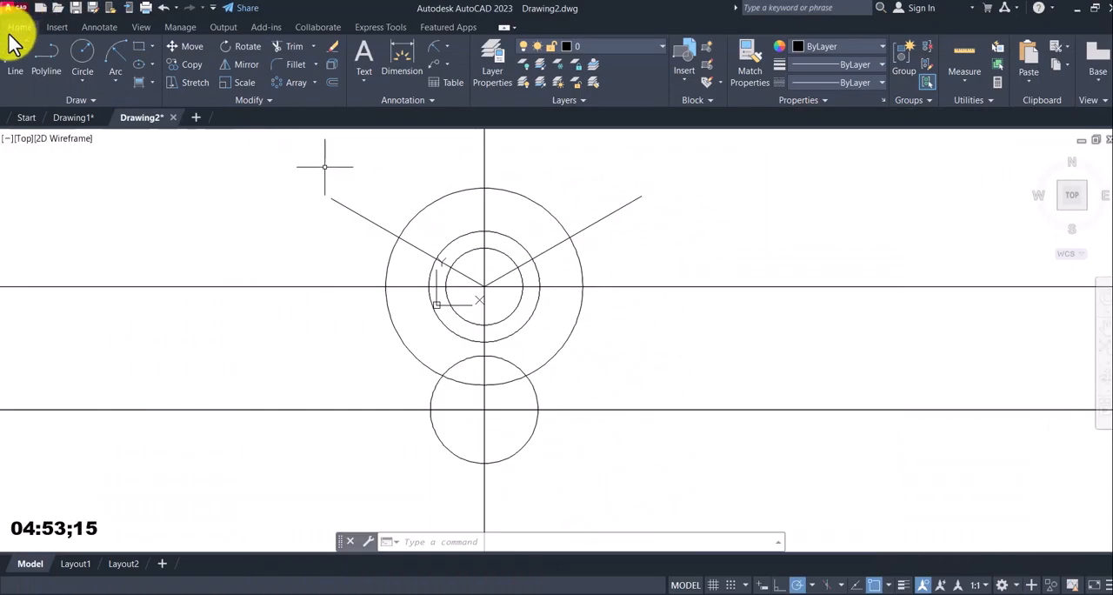
pyautogui.click(76, 59)
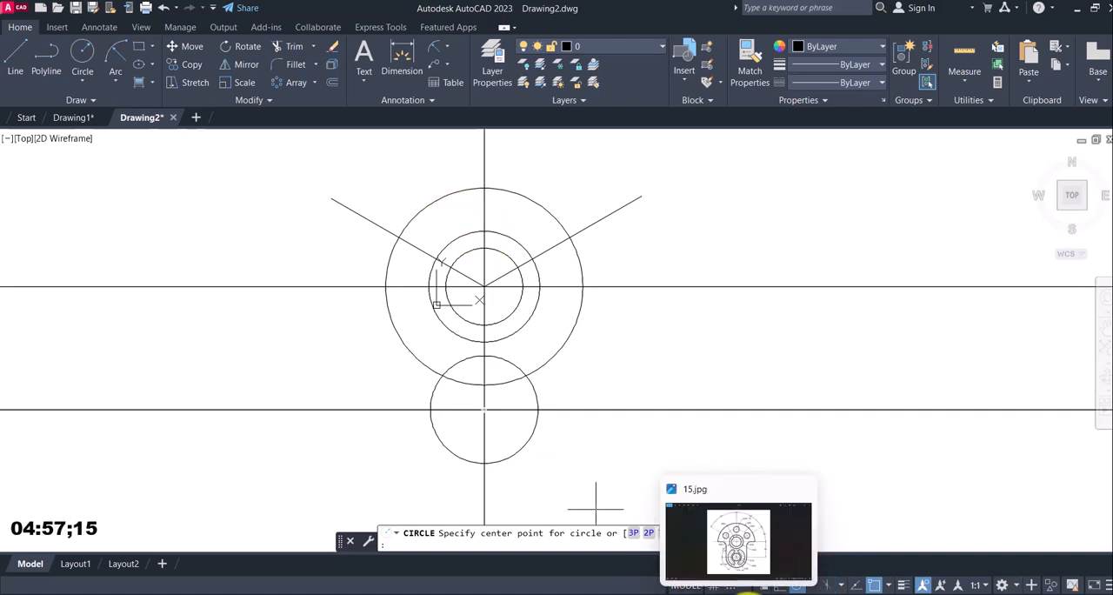
pyautogui.click(738, 592)
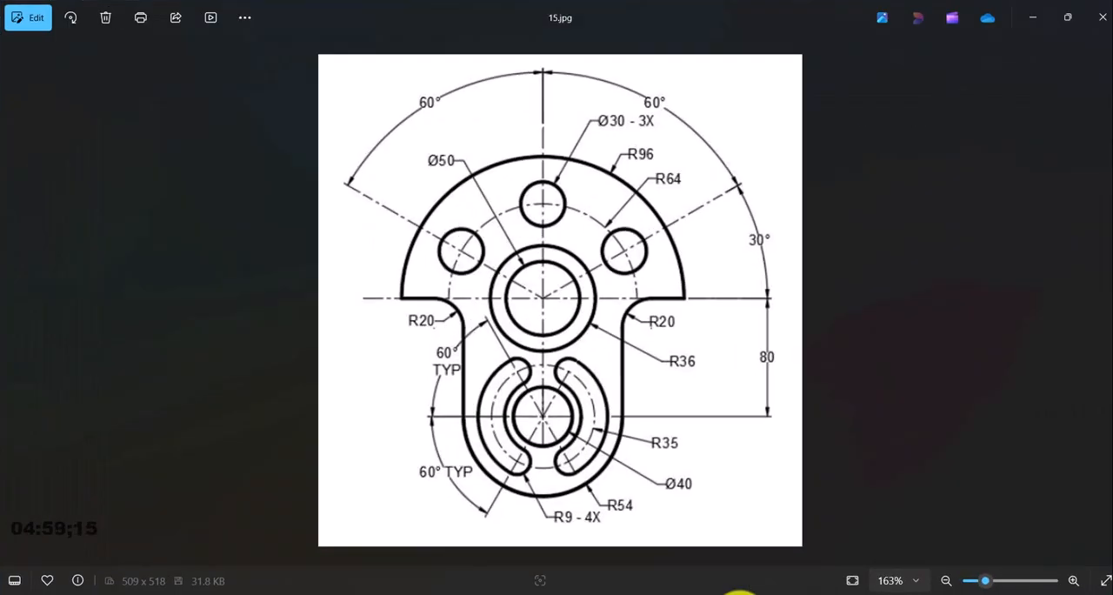
pyautogui.click(738, 593)
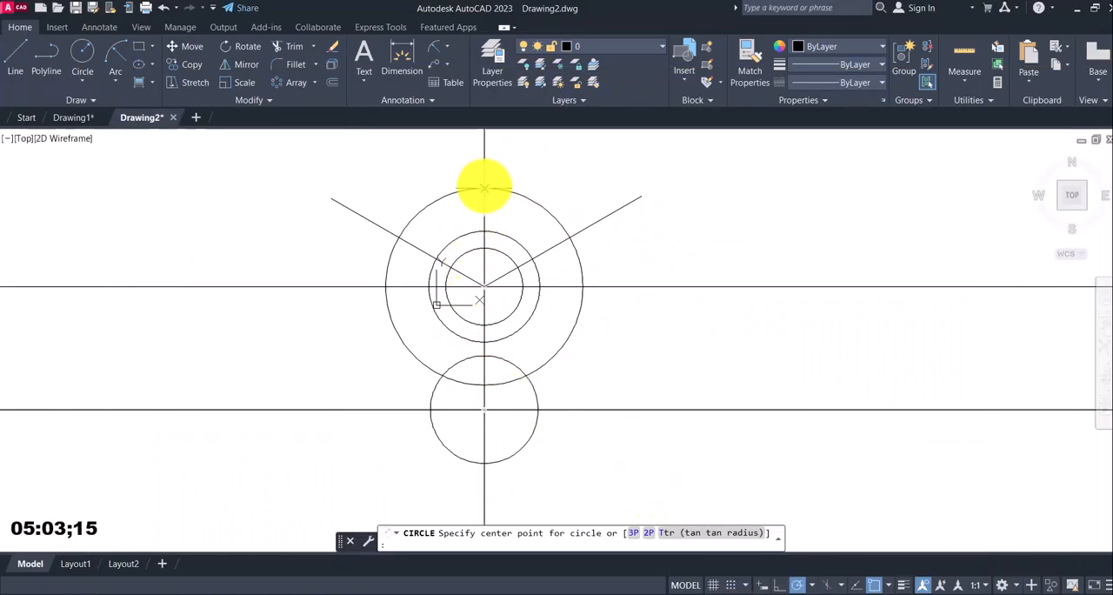
pyautogui.click(484, 187)
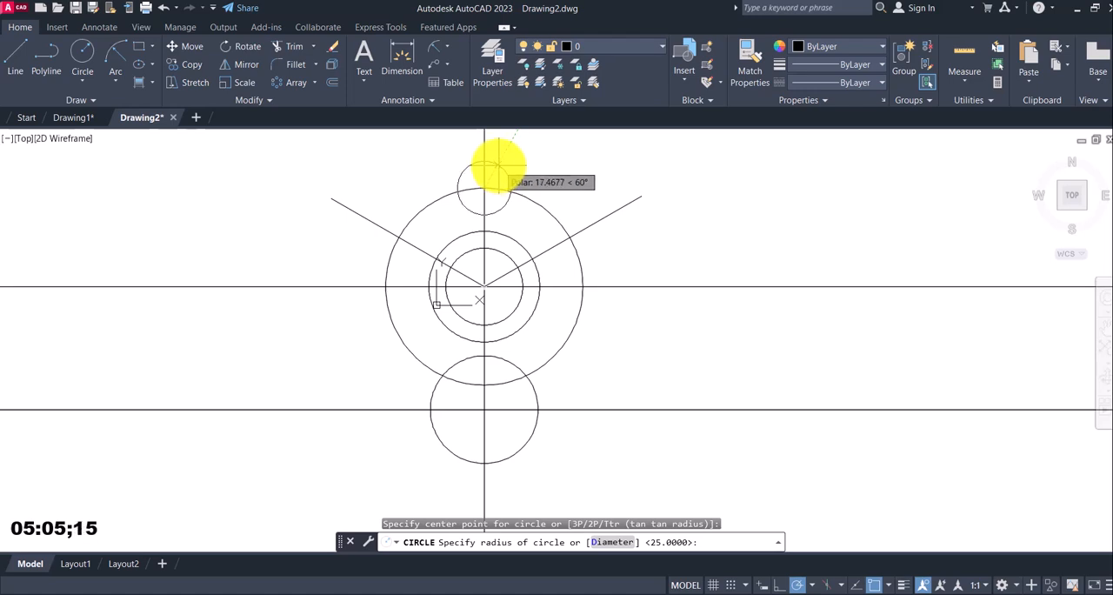
pyautogui.press('Return')
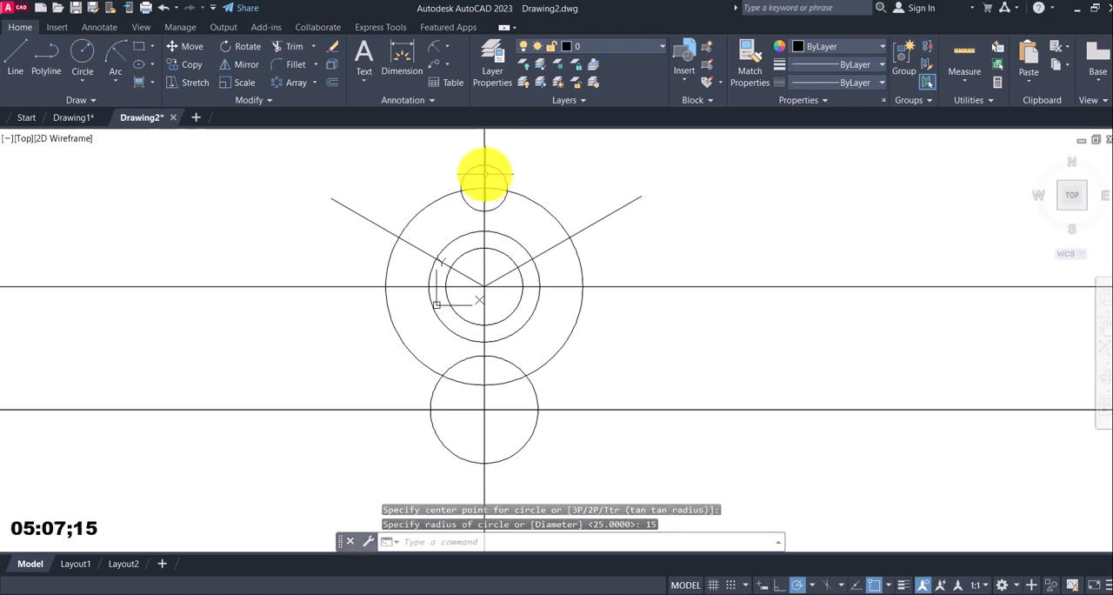
# - Draw a circle of radius 15 mm where the 64 mm radius circle crosses the 30° line
pyautogui.click(80, 58)
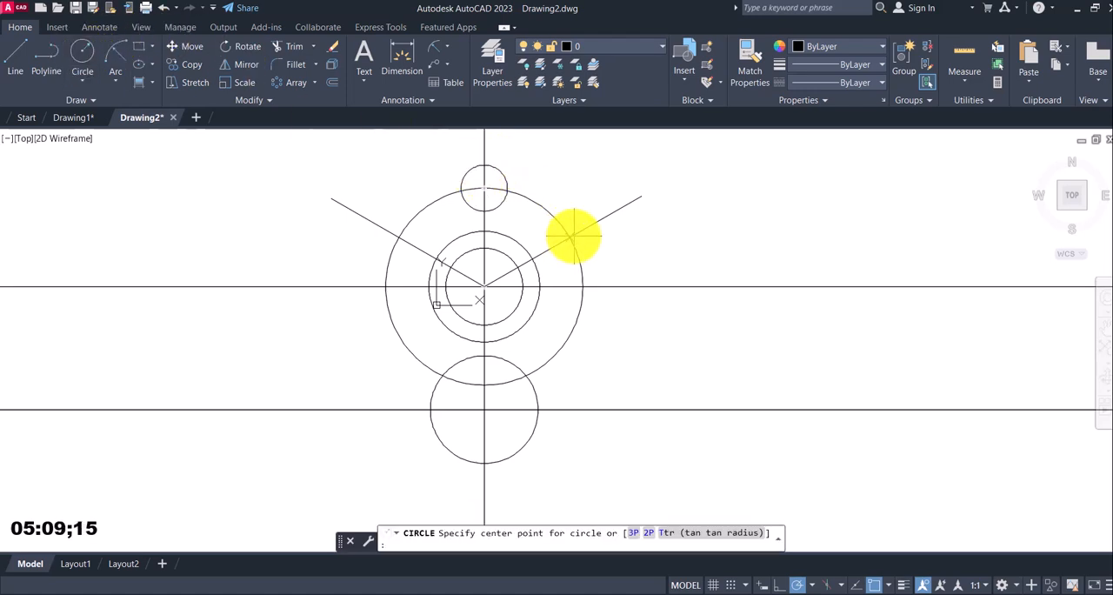
pyautogui.click(570, 235)
pyautogui.write('1')
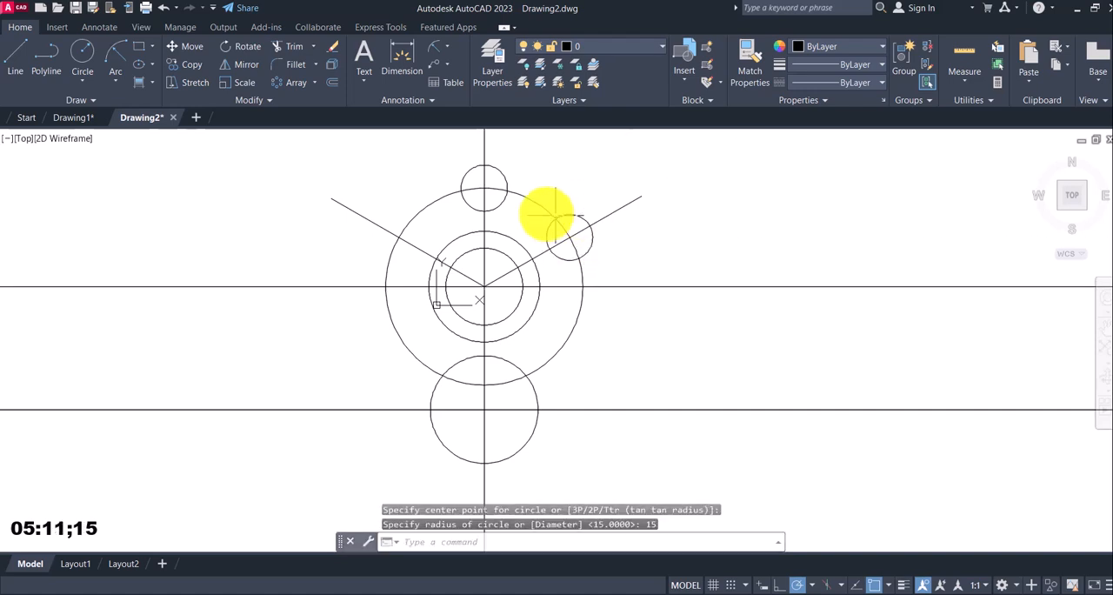
pyautogui.write('5')
pyautogui.press('Return')
# - Draw a circle of radius 15 mm where the 64 mm radius circle crosses the 150° line
pyautogui.click(87, 60)
pyautogui.click(399, 236)
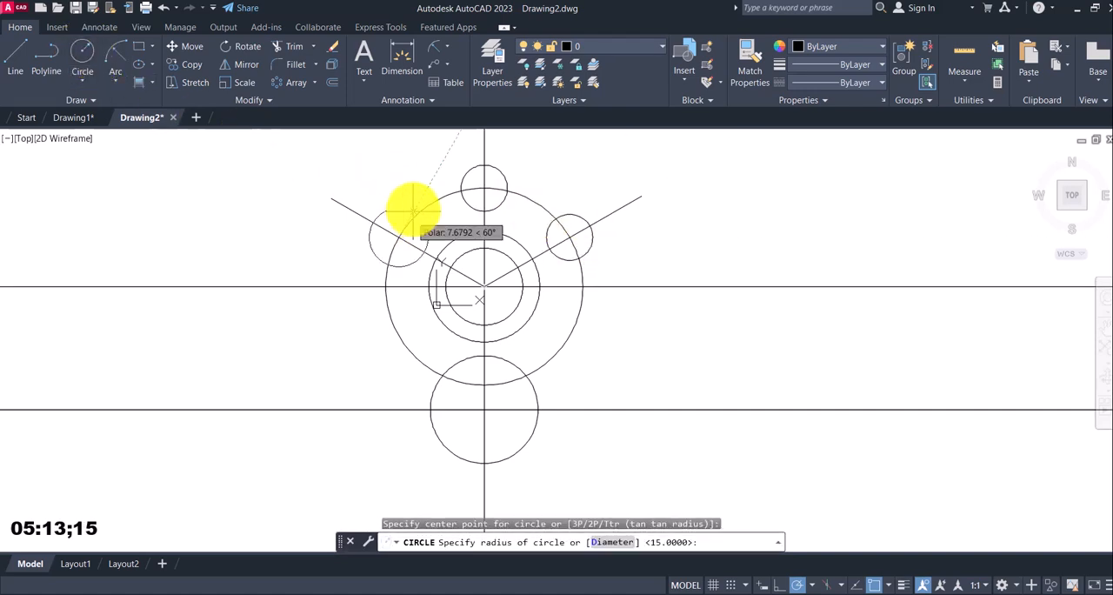
pyautogui.write('15')
pyautogui.press('Return')
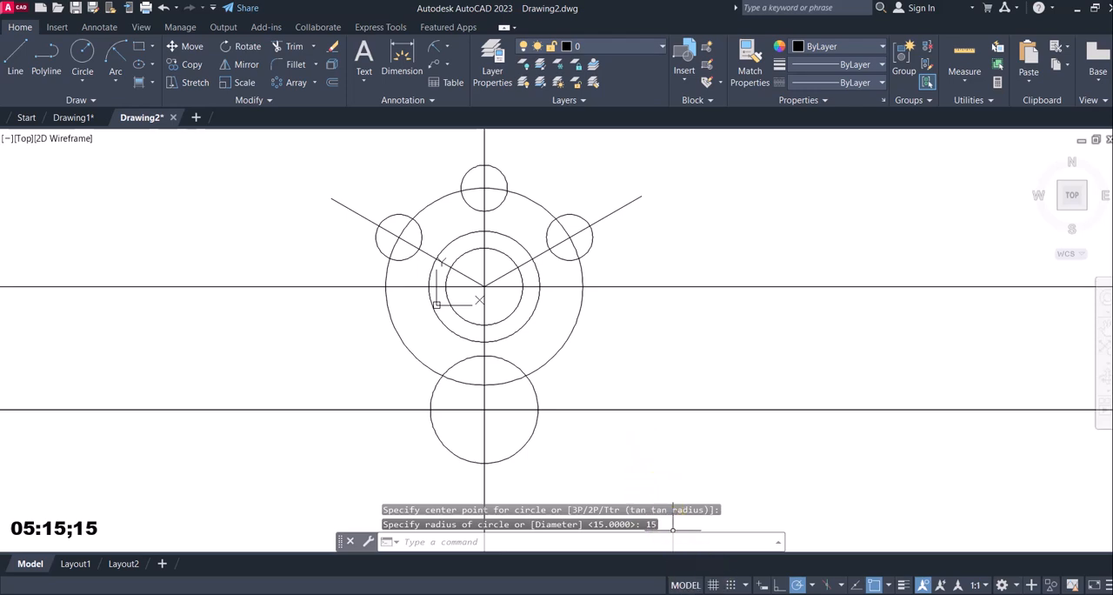
# - Check the outer arc size in the reference drawing and draw a circle of radius 96 mm centred on the upper intersection
pyautogui.click(737, 592)
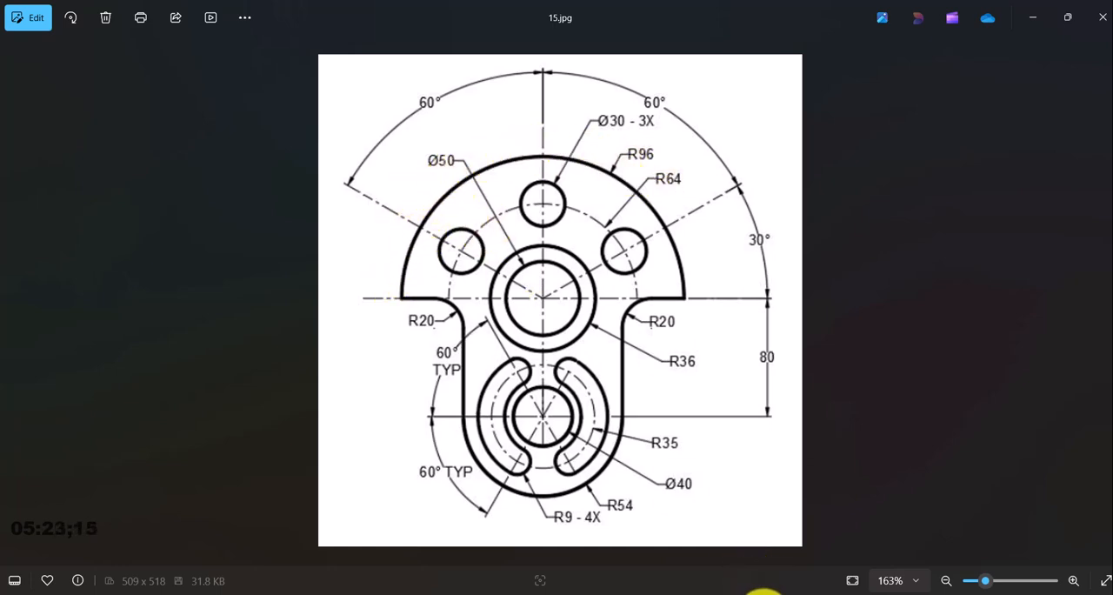
pyautogui.click(738, 593)
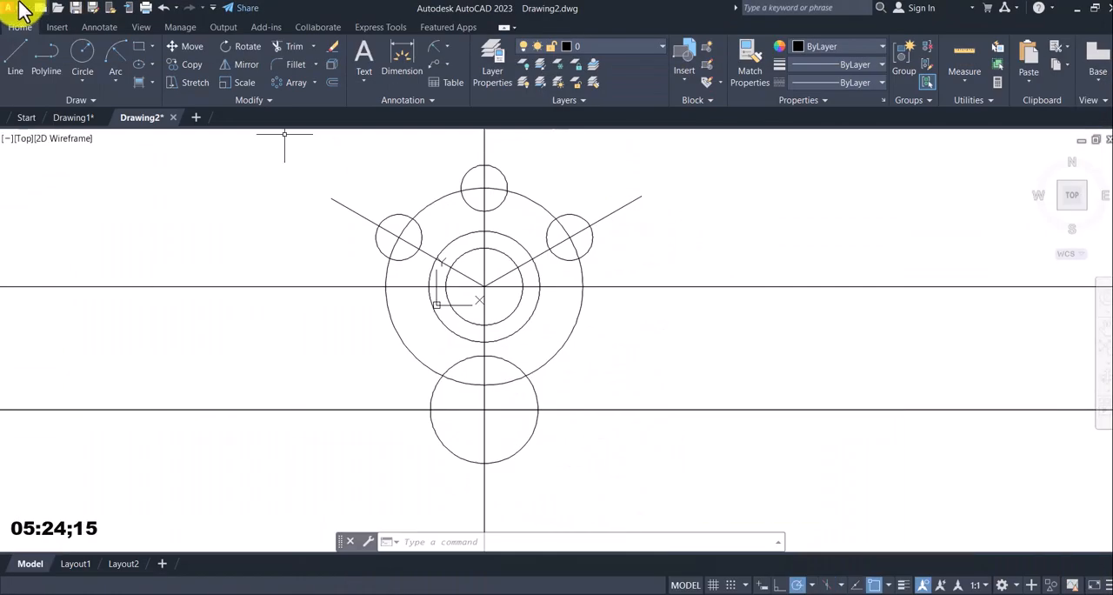
pyautogui.click(83, 50)
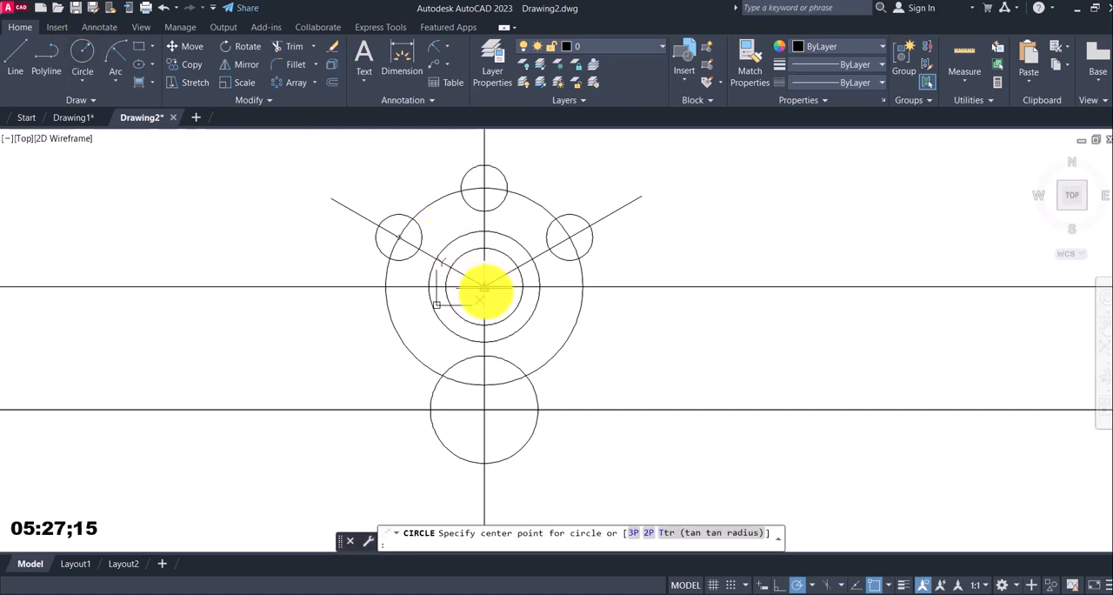
pyautogui.click(485, 289)
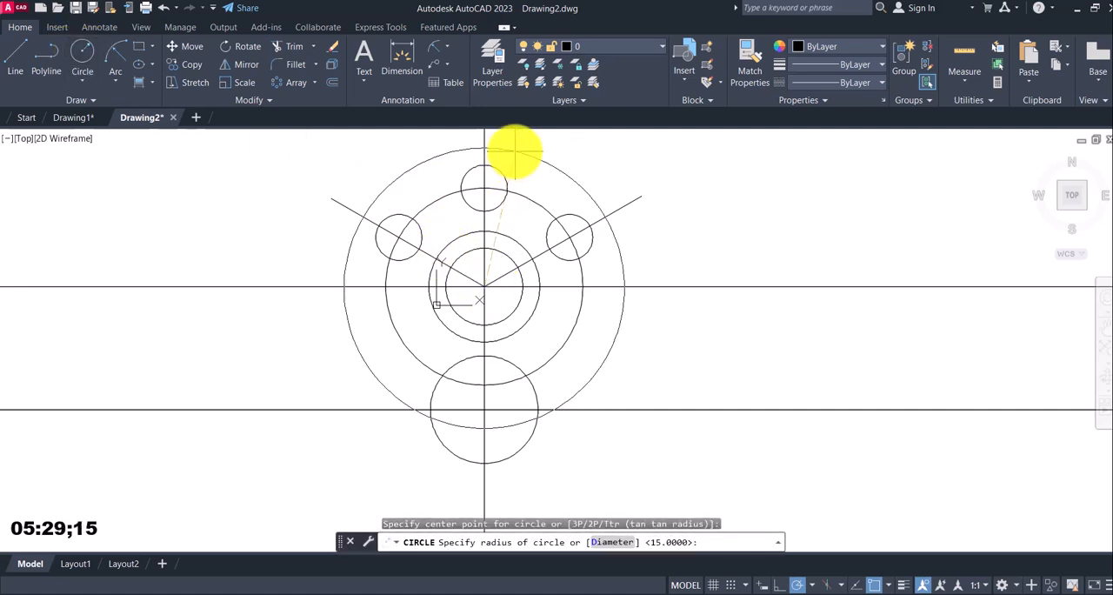
pyautogui.press('Return')
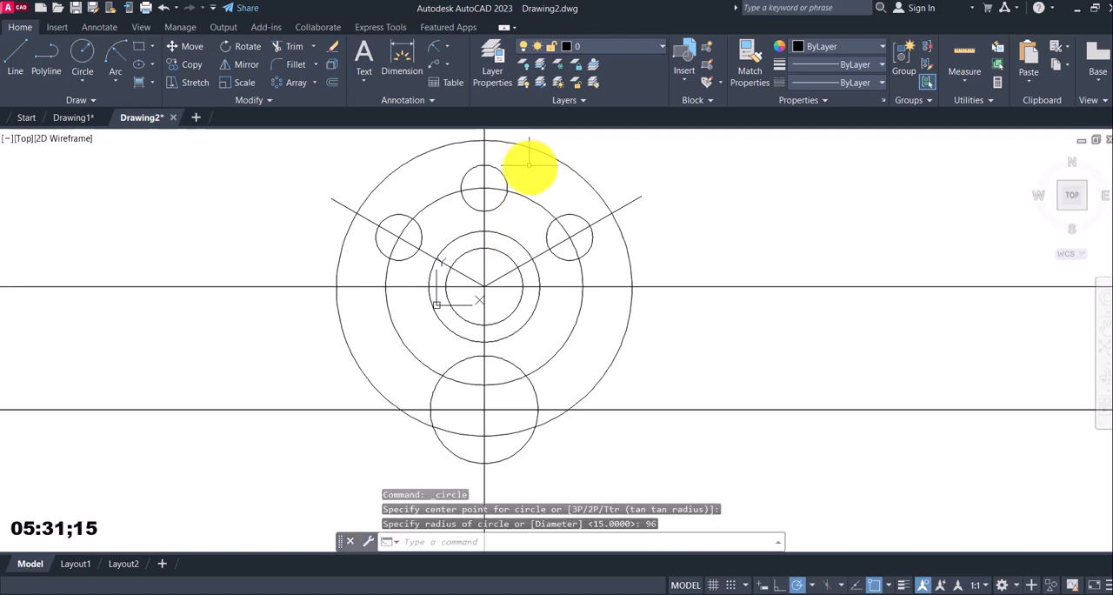
# - Check the reference drawing and trim away the parts of the 96 mm and 64 mm radius circles below the upper horizontal line
pyautogui.click(748, 594)
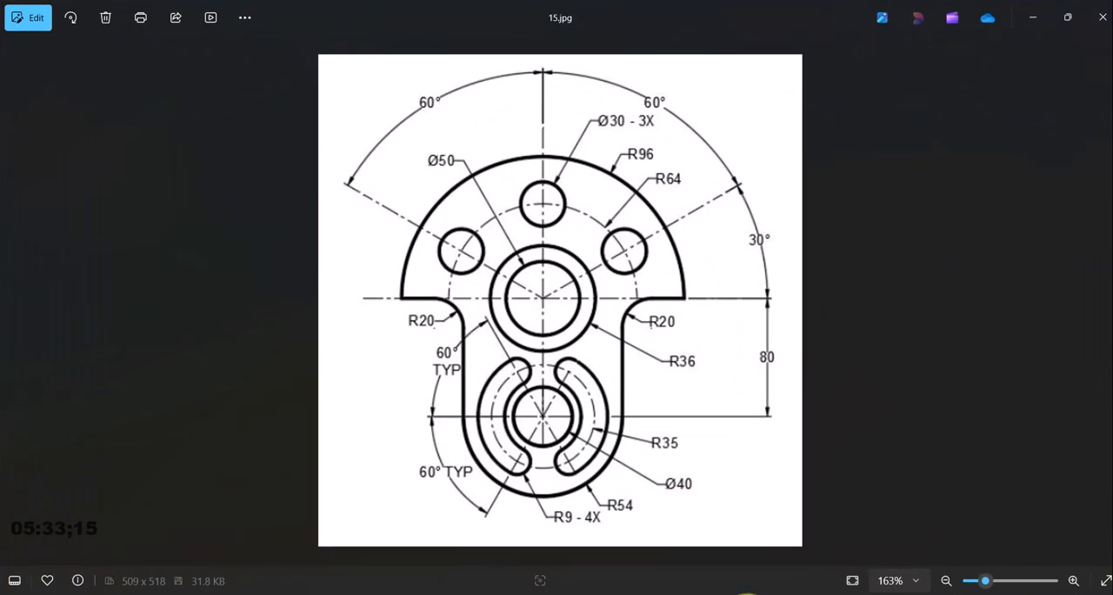
pyautogui.click(749, 594)
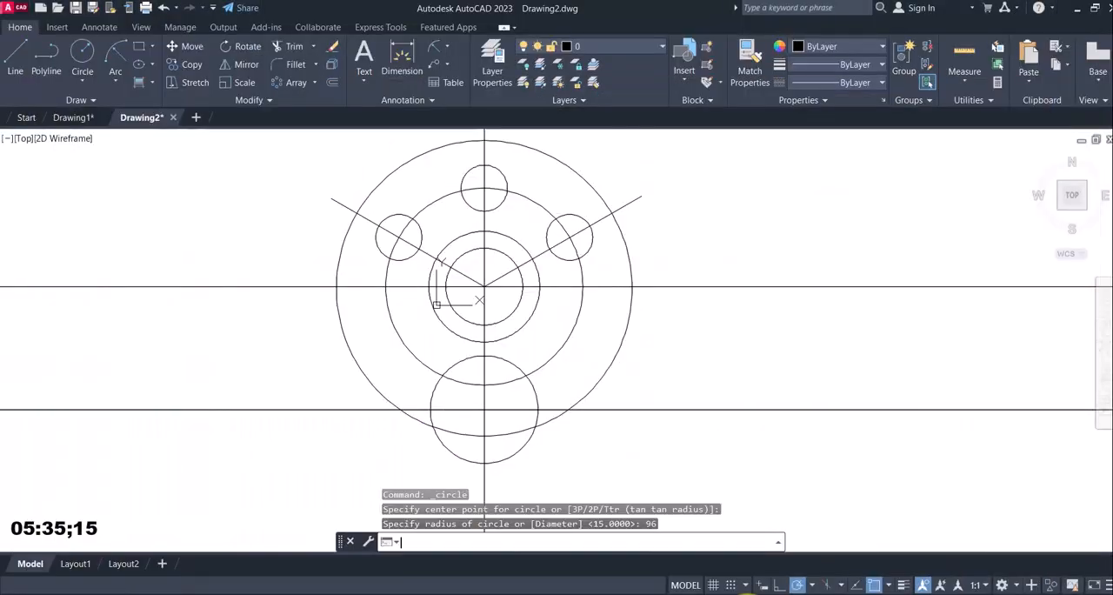
pyautogui.click(748, 594)
pyautogui.click(748, 594)
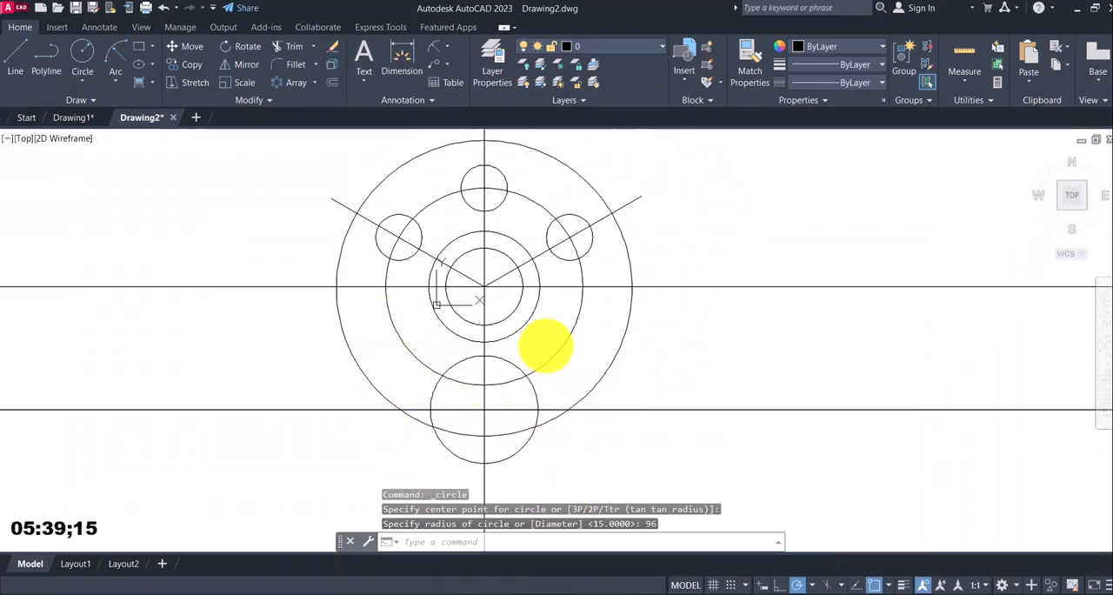
pyautogui.click(296, 51)
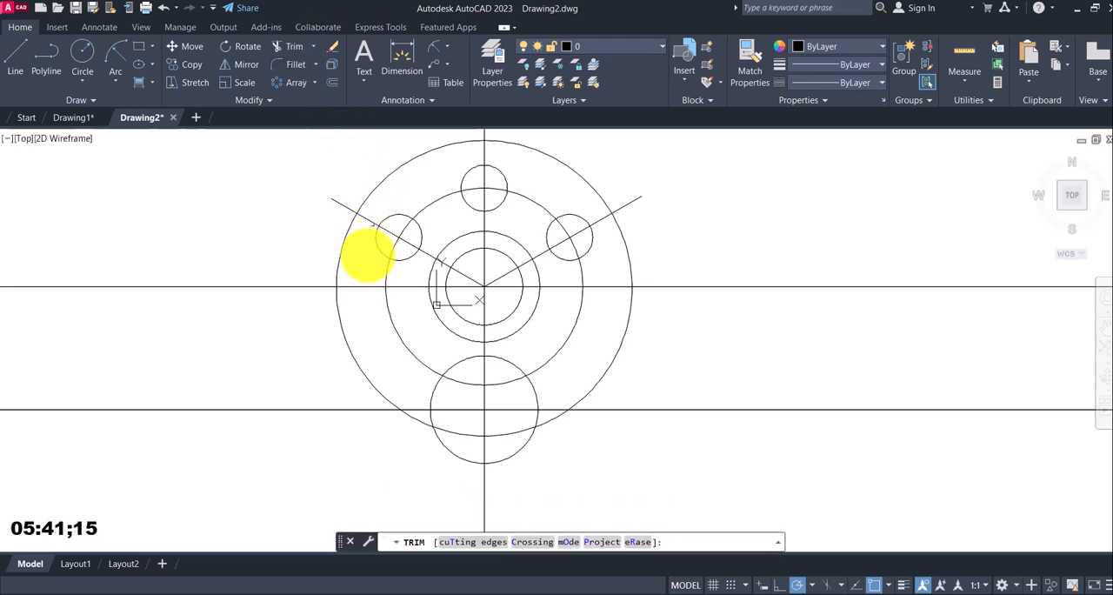
pyautogui.click(409, 326)
pyautogui.press('Return')
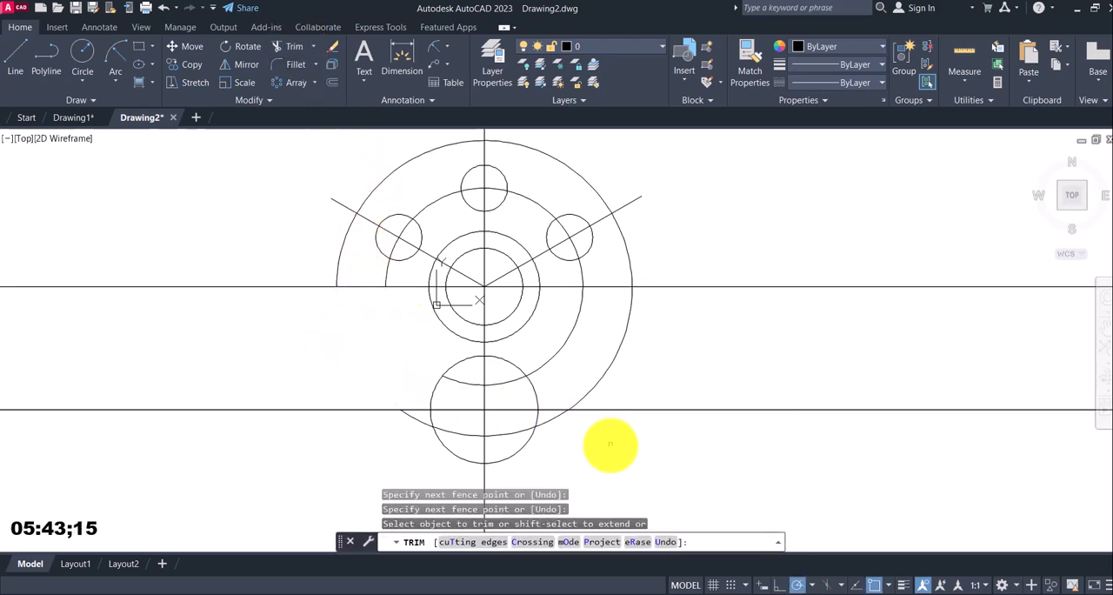
pyautogui.click(410, 421)
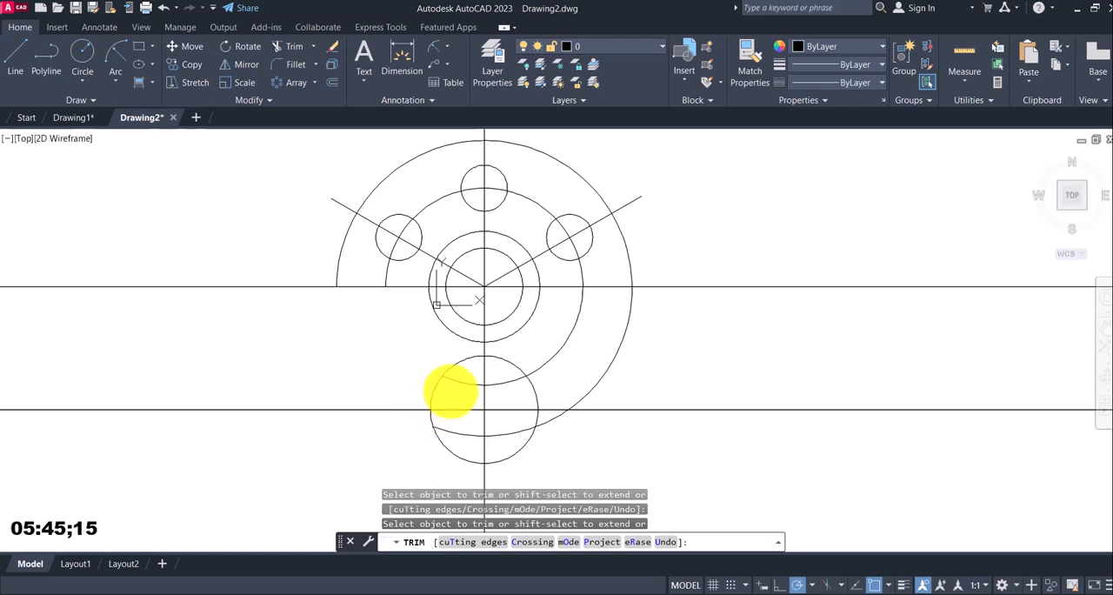
pyautogui.click(497, 380)
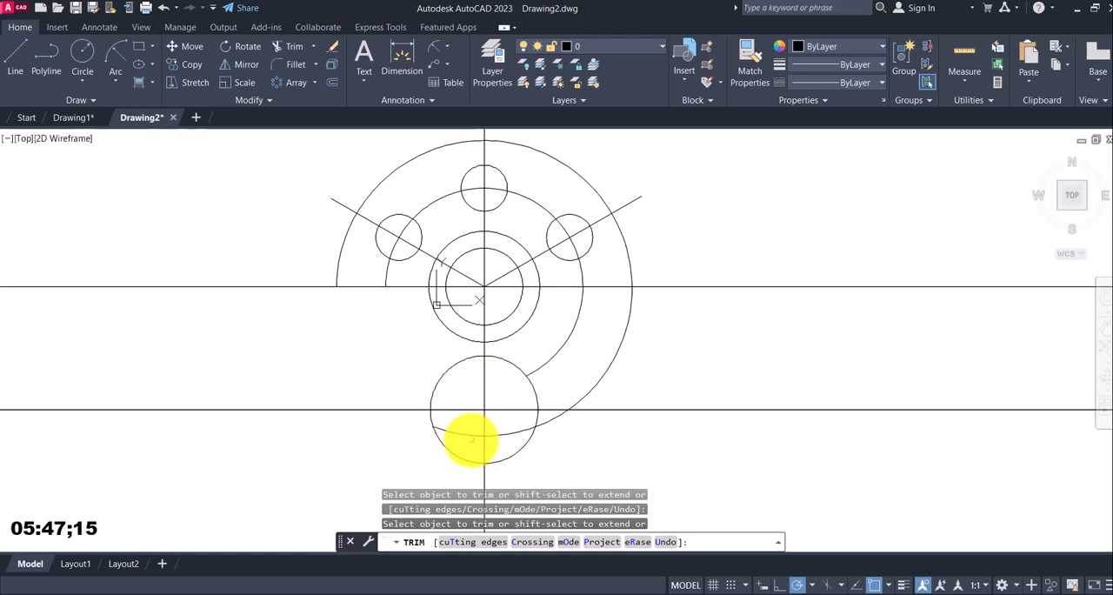
pyautogui.moveTo(504, 438); pyautogui.dragTo(516, 423)
pyautogui.moveTo(597, 385)
pyautogui.mouseDown()
pyautogui.moveTo(576, 331)
pyautogui.moveTo(568, 333)
pyautogui.mouseUp()
# - Check the lower hole size in the reference drawing and draw a circle of radius 20 mm centred on the lower intersection
pyautogui.click(738, 594)
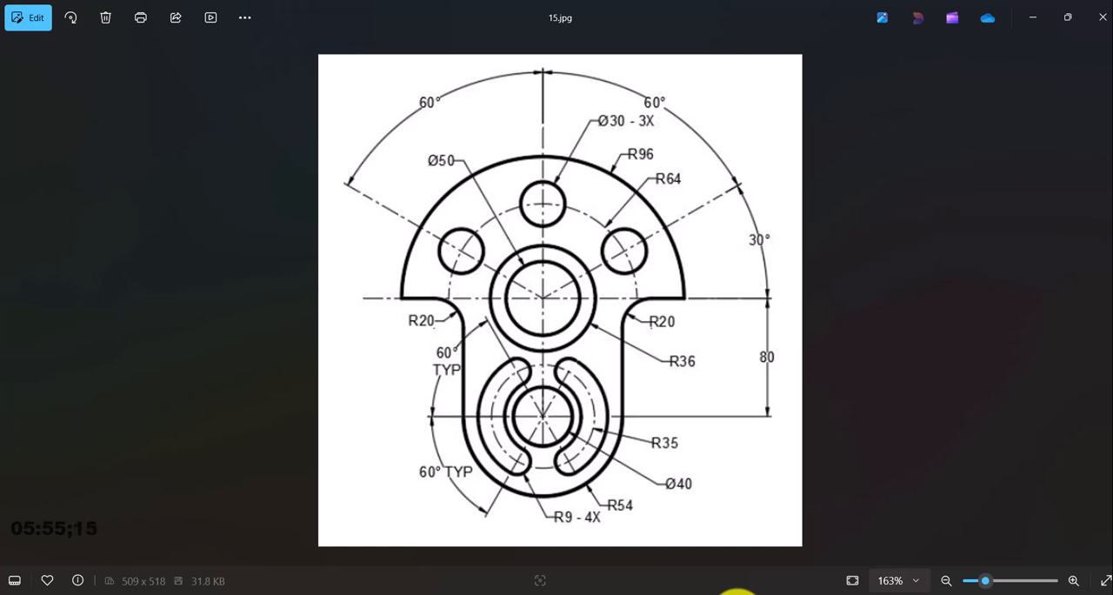
pyautogui.click(738, 593)
pyautogui.click(738, 593)
pyautogui.click(738, 593)
pyautogui.click(738, 593)
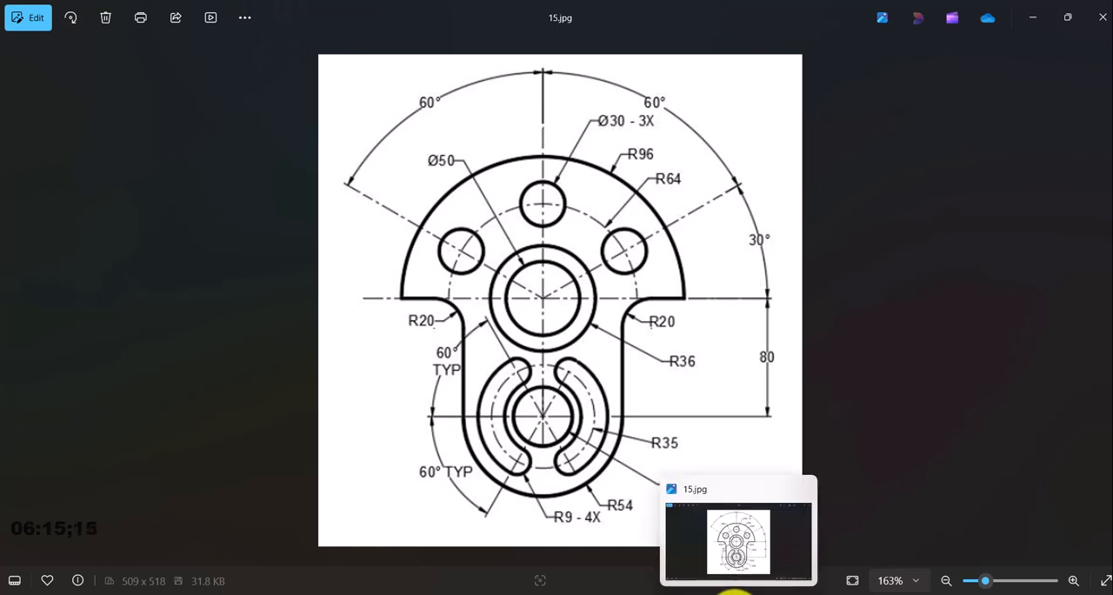
pyautogui.click(733, 589)
pyautogui.click(82, 51)
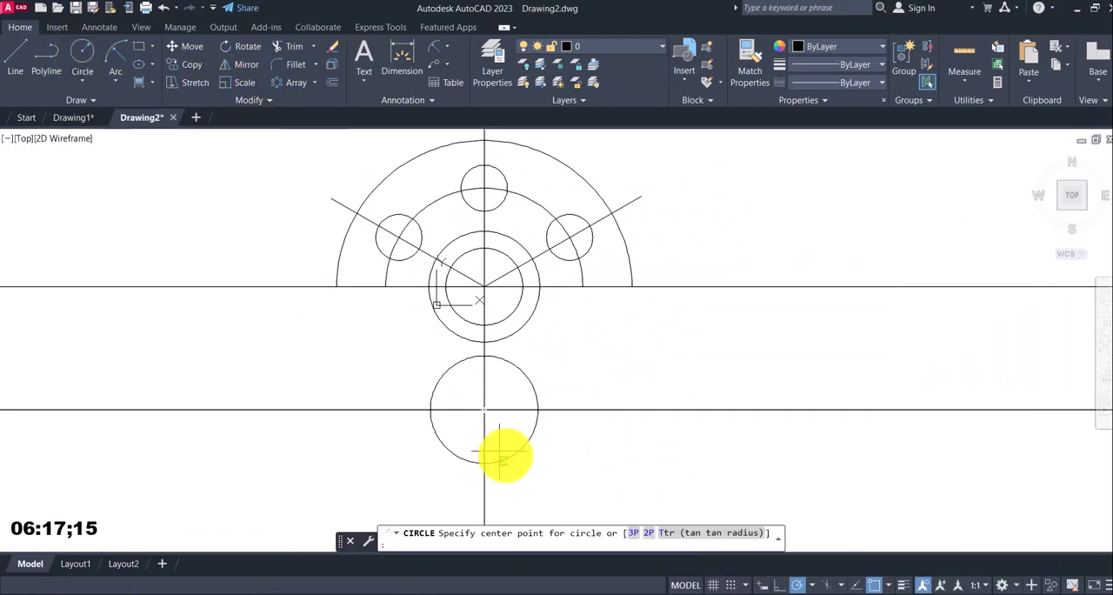
pyautogui.click(485, 409)
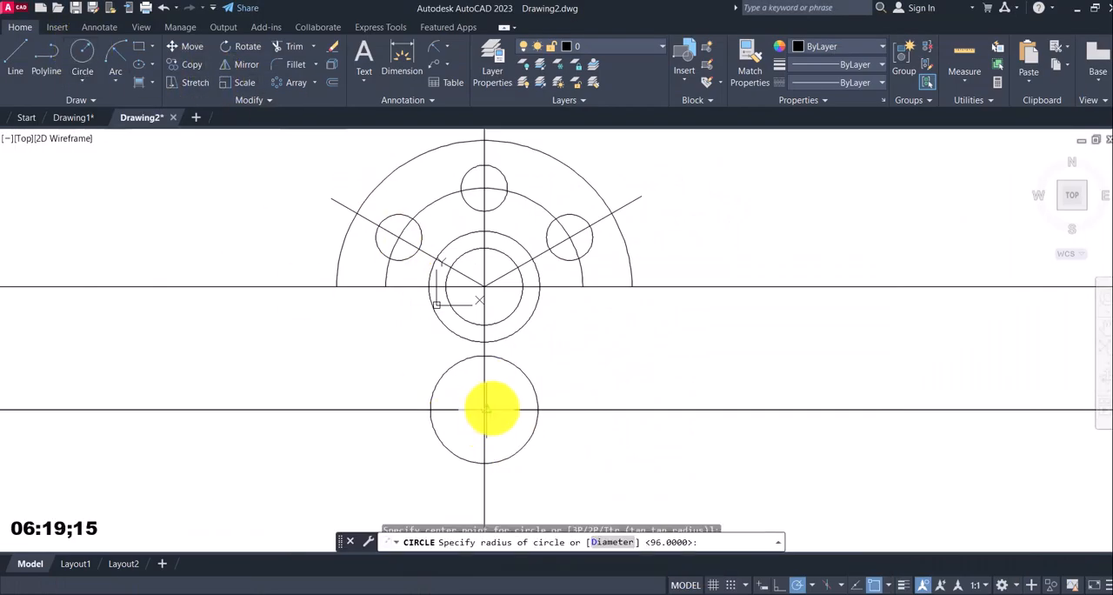
pyautogui.write('20')
pyautogui.press('Return')
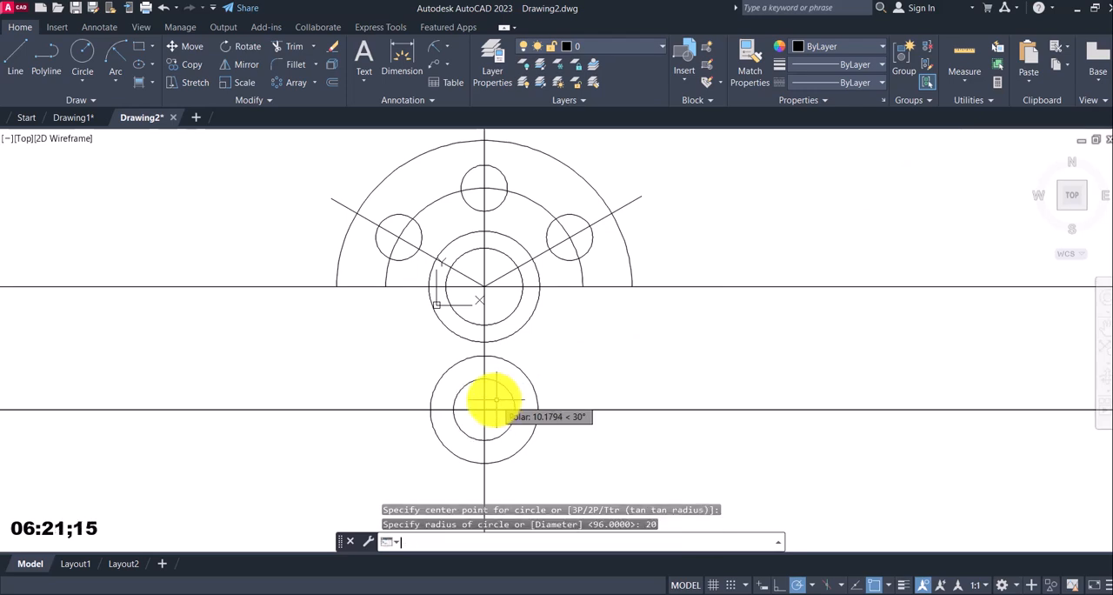
# - Draw a circle of radius 54 mm centred on the lower intersection
pyautogui.click(78, 50)
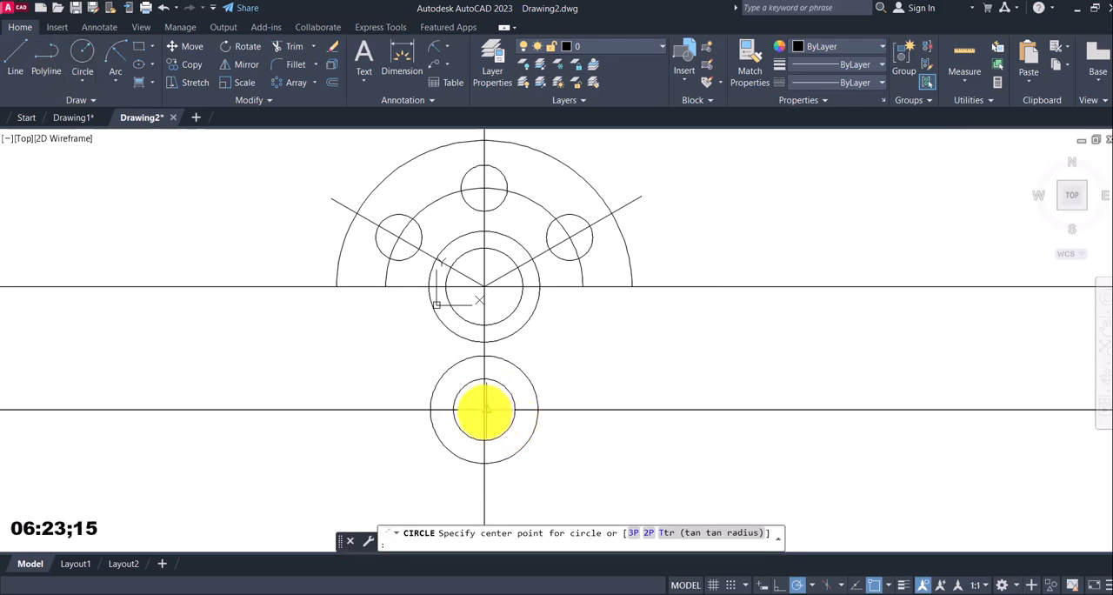
pyautogui.click(485, 410)
pyautogui.click(82, 52)
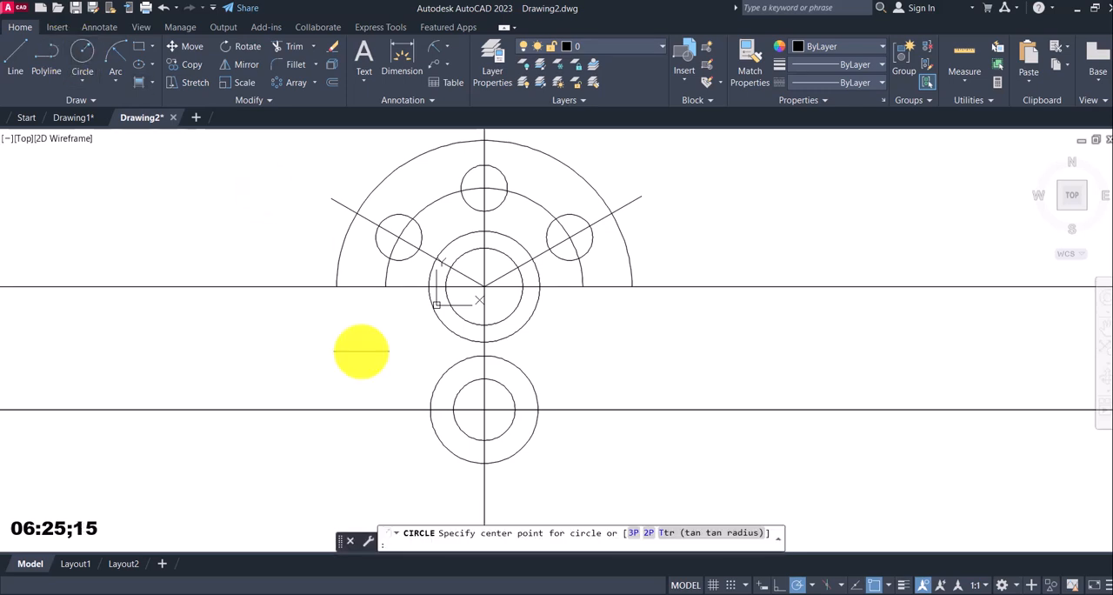
pyautogui.scroll(5, 447, 423)
pyautogui.click(577, 373)
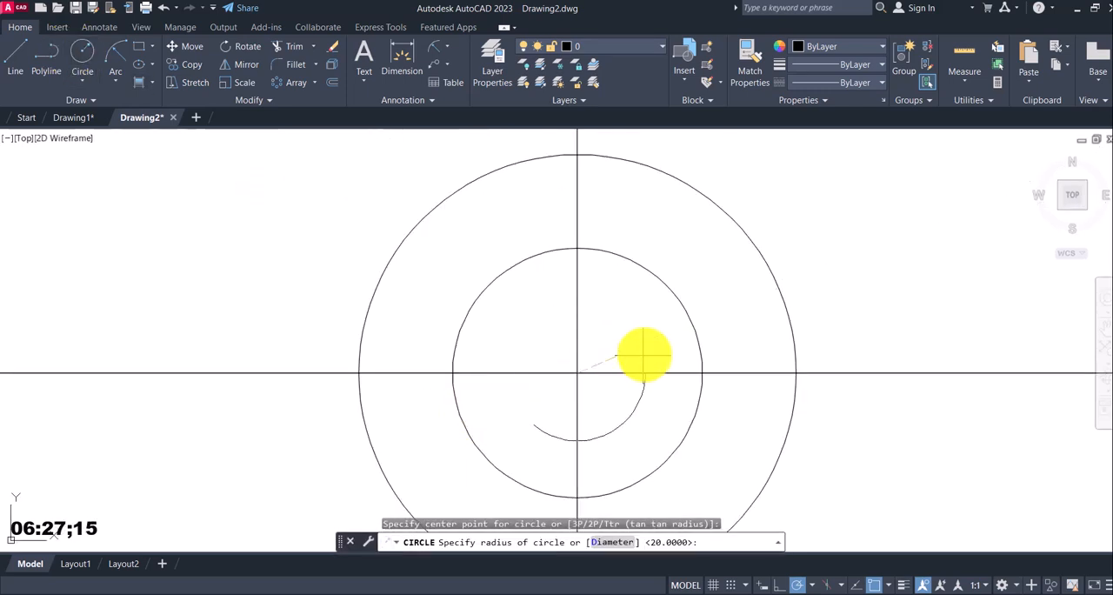
pyautogui.press('Return')
pyautogui.scroll(-4, 619, 348)
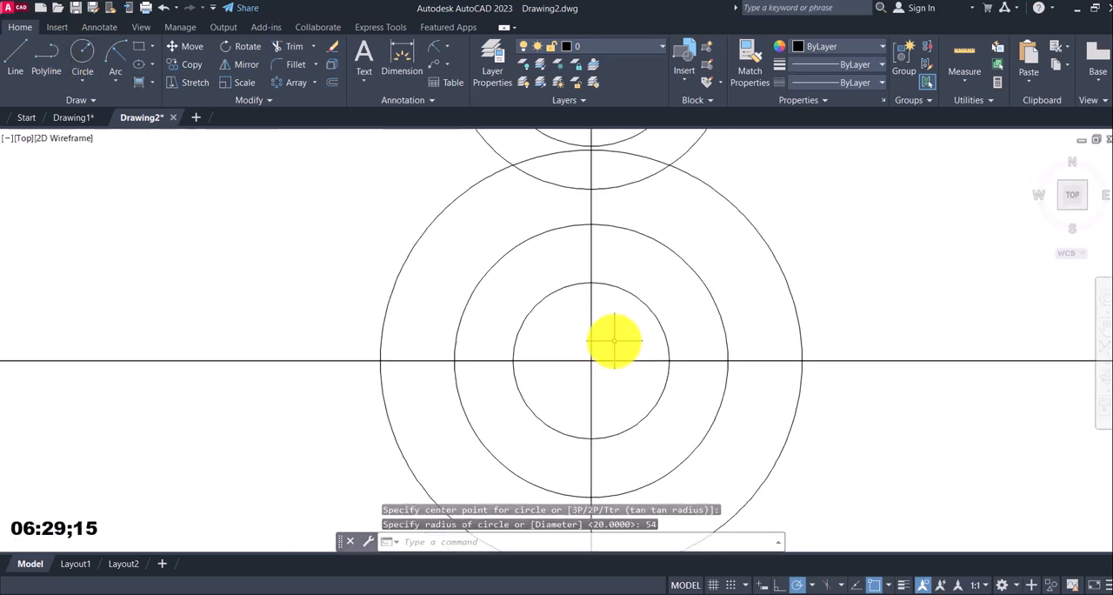
# - Check the reference drawing and, with Ortho on, draw a vertical line about 87 mm up from the 54 mm radius circle's right quadrant
pyautogui.moveTo(782, 591)
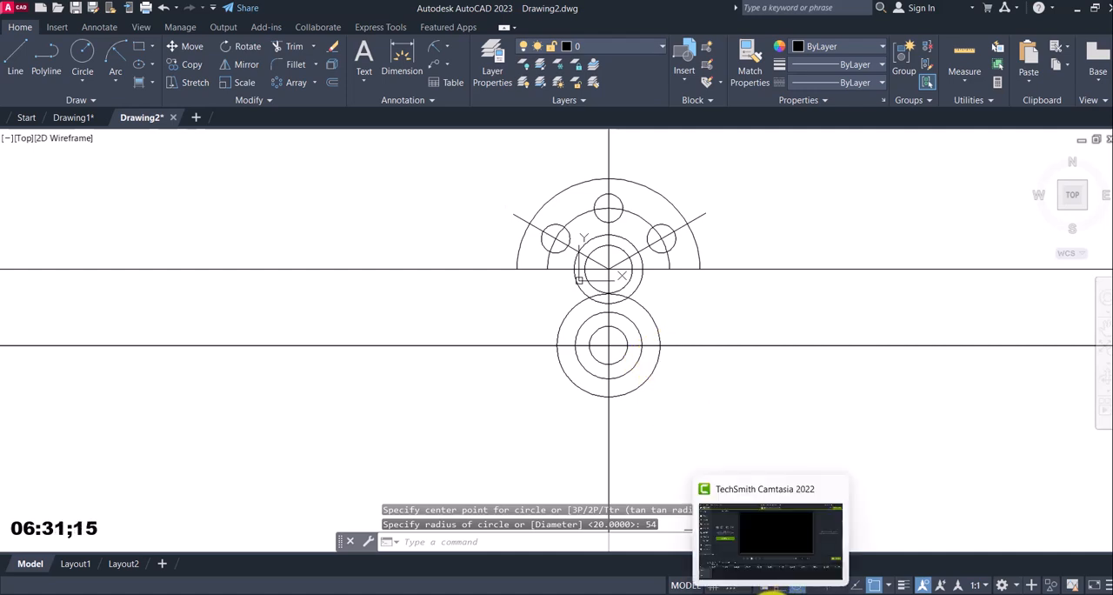
pyautogui.click(746, 587)
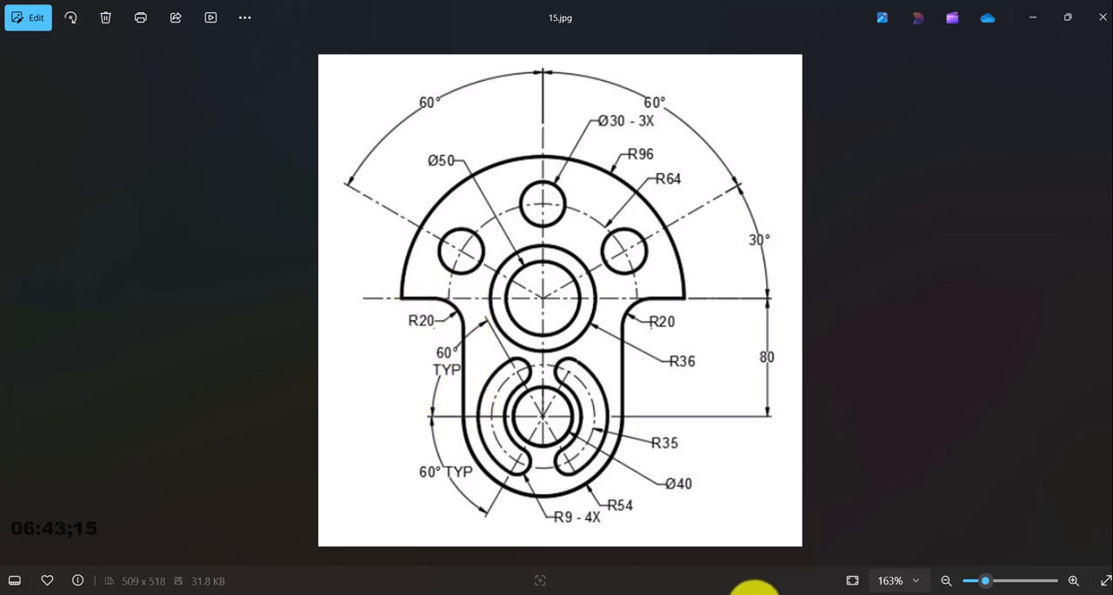
pyautogui.click(735, 594)
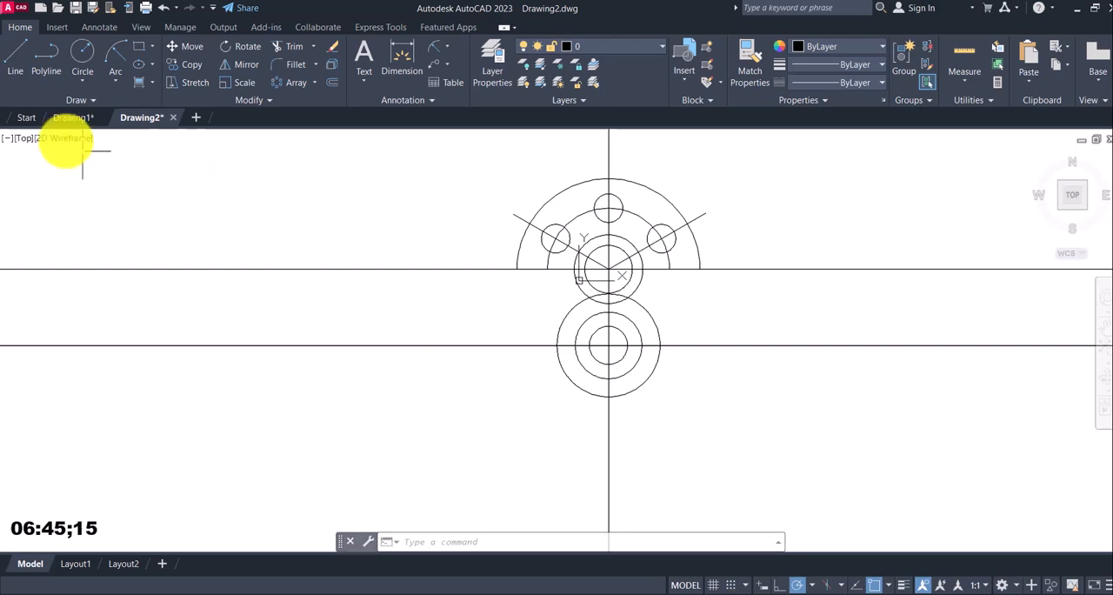
pyautogui.click(16, 61)
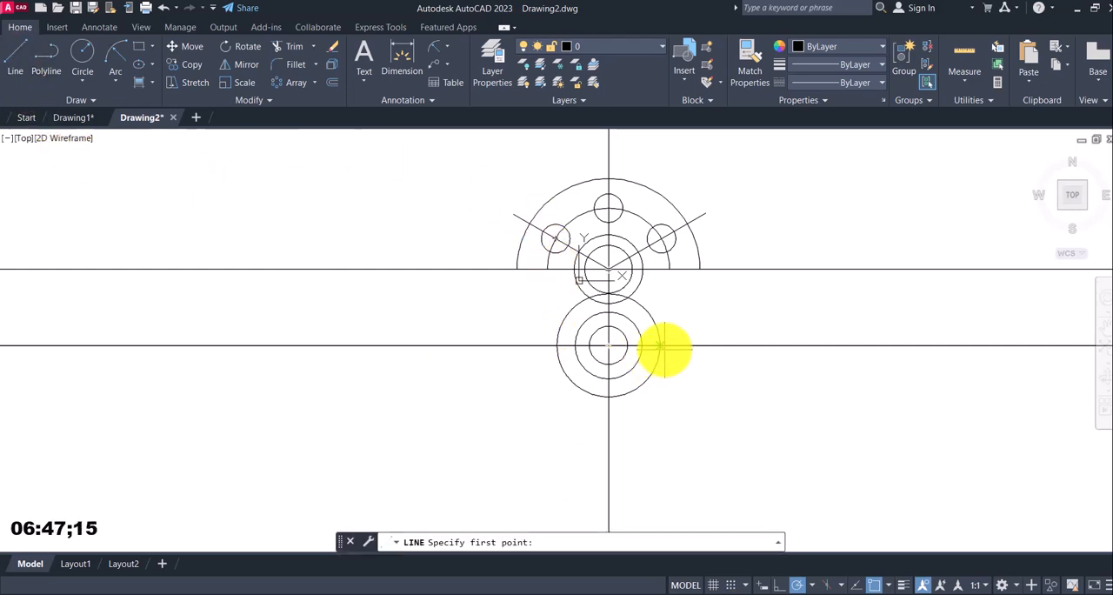
pyautogui.click(795, 584)
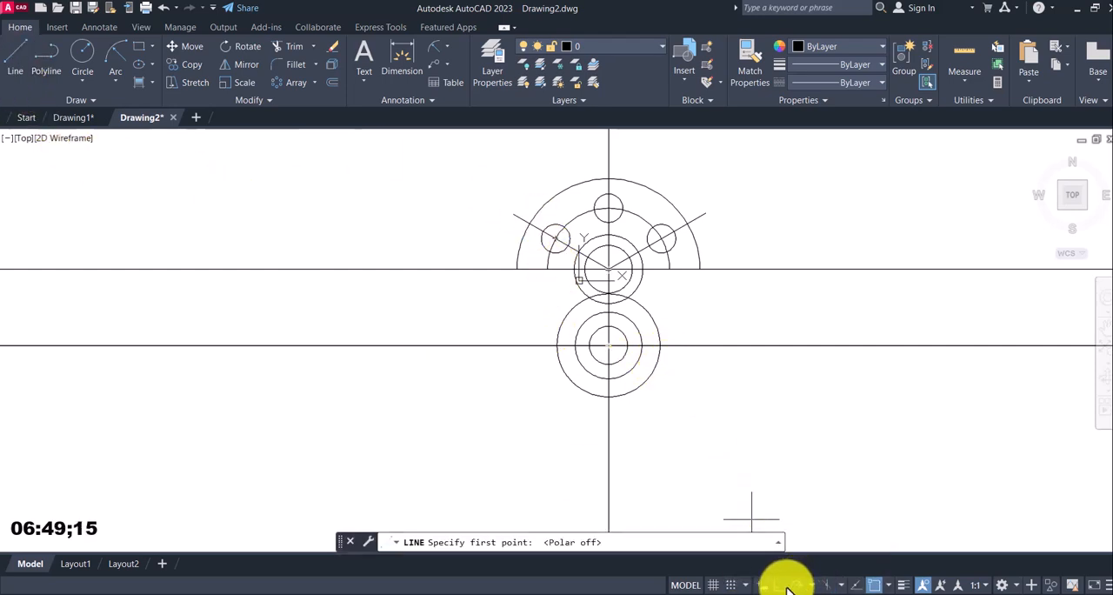
pyautogui.click(780, 585)
pyautogui.click(661, 336)
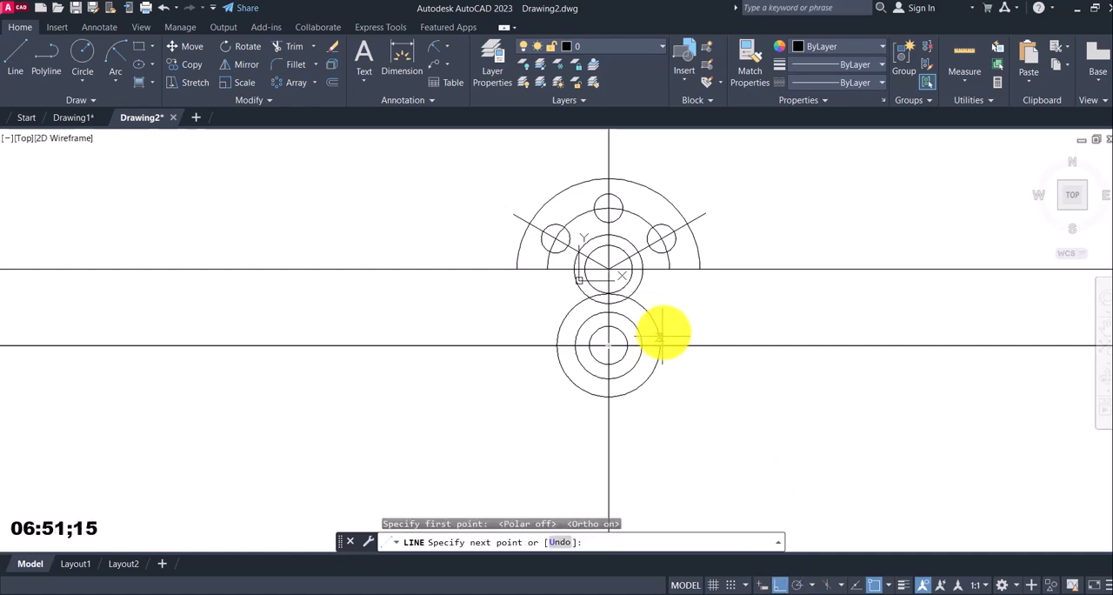
pyautogui.scroll(5, 663, 265)
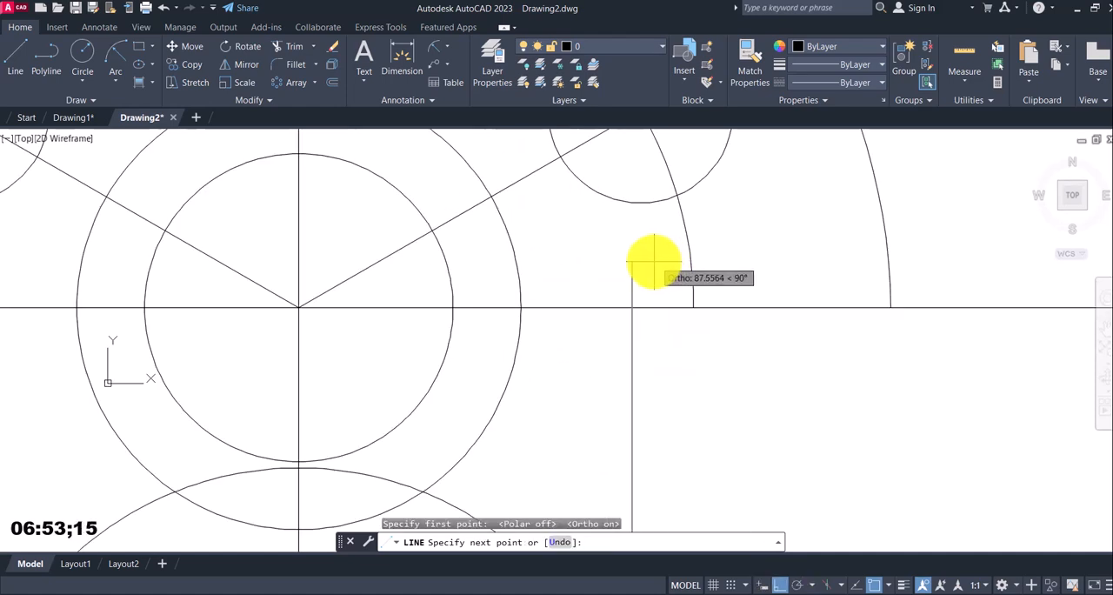
pyautogui.click(634, 266)
pyautogui.scroll(-5, 636, 275)
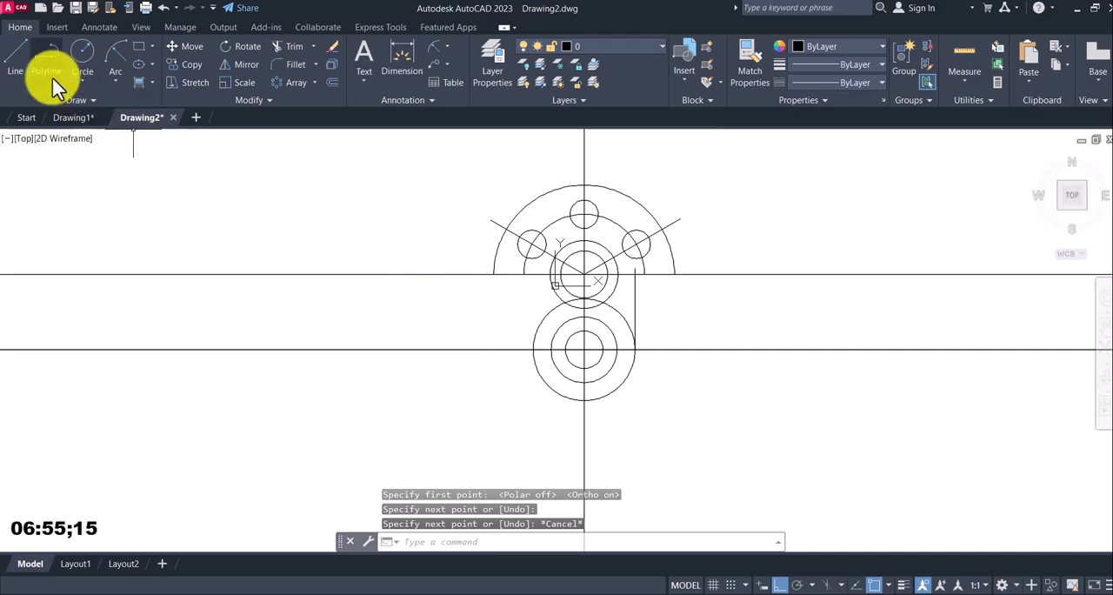
# - Draw a matching vertical line from the 54 mm radius circle's left quadrant to just above the upper horizontal line
pyautogui.click(24, 59)
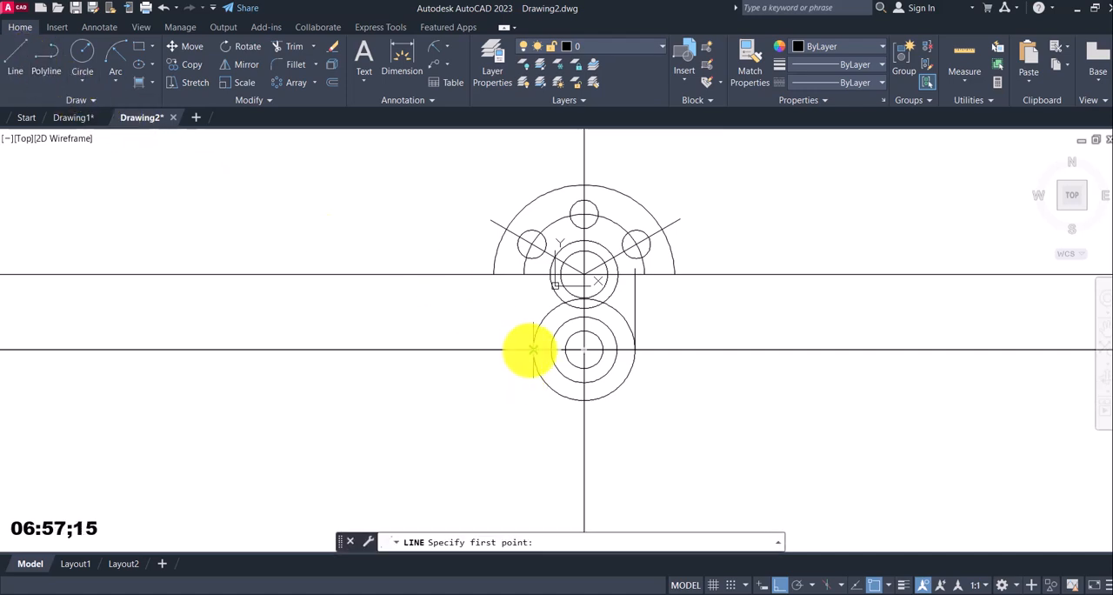
pyautogui.click(532, 349)
pyautogui.scroll(5, 532, 275)
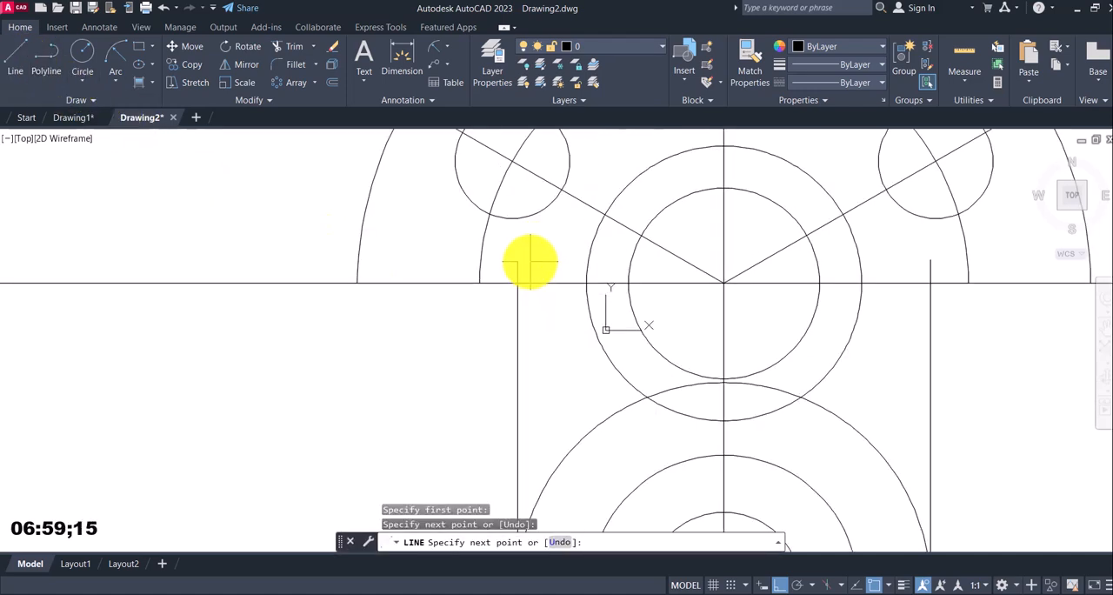
pyautogui.scroll(-5, 529, 261)
pyautogui.press('Escape')
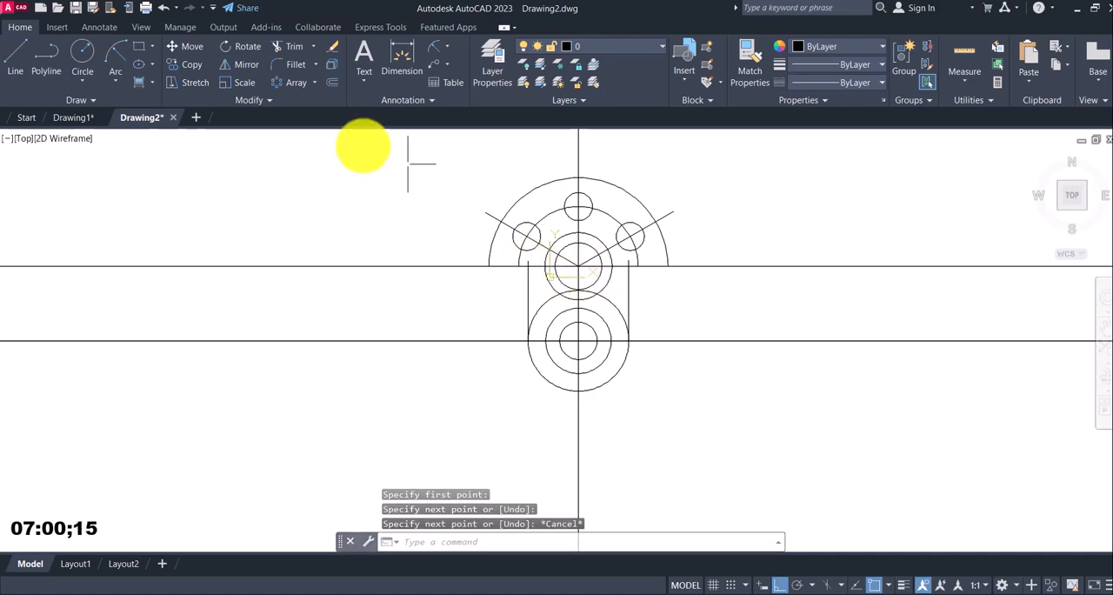
# - Trim the upper half of the 54 mm radius circle and the vertical line ends above the upper horizontal line
pyautogui.click(289, 48)
pyautogui.click(538, 308)
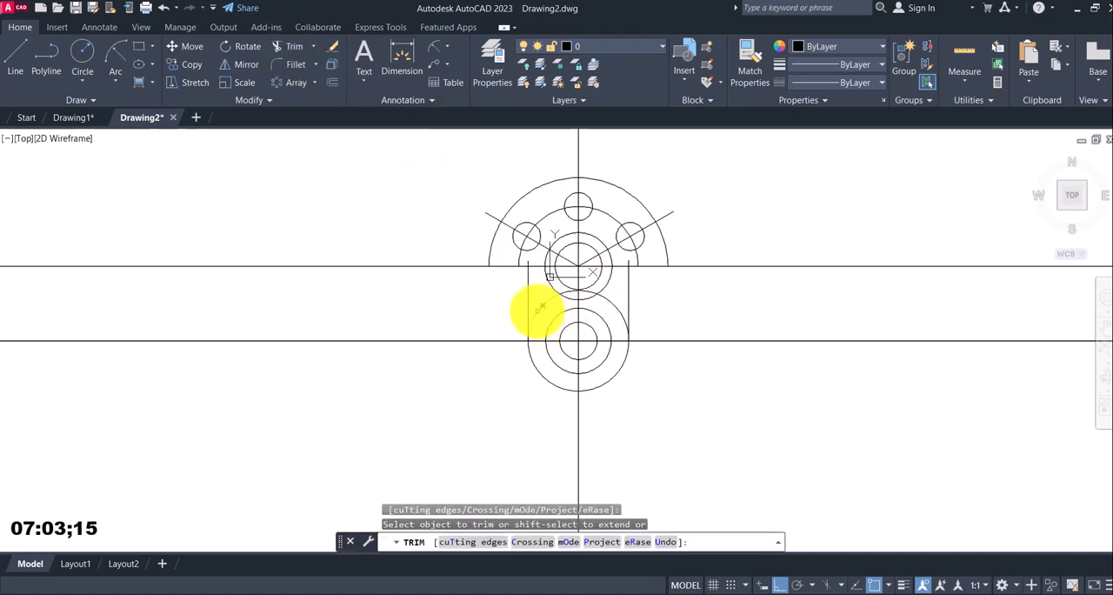
pyautogui.click(540, 307)
pyautogui.scroll(4, 562, 290)
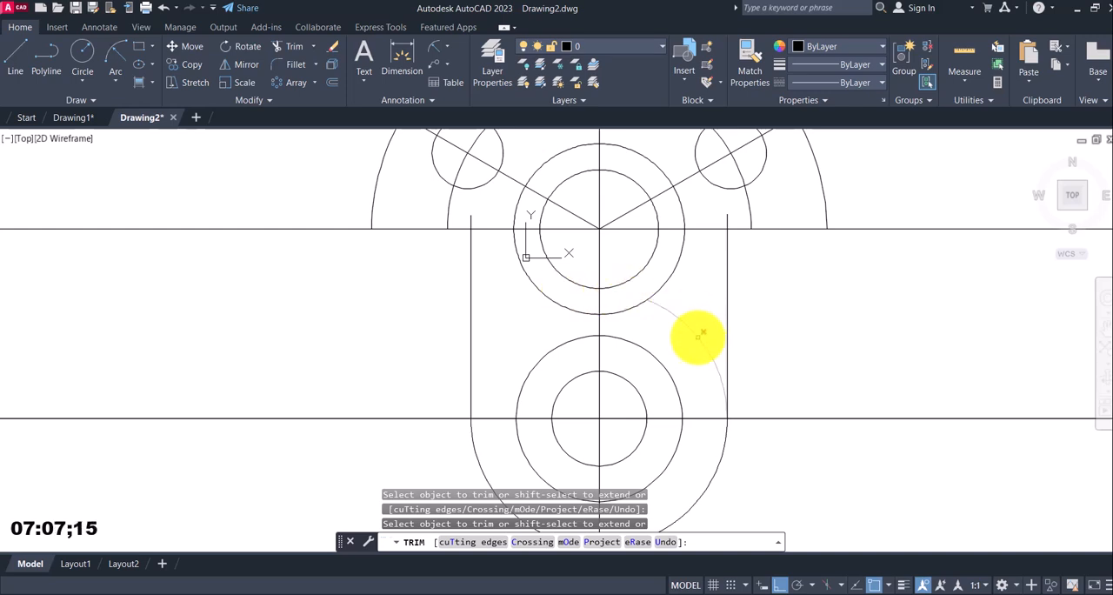
pyautogui.click(701, 334)
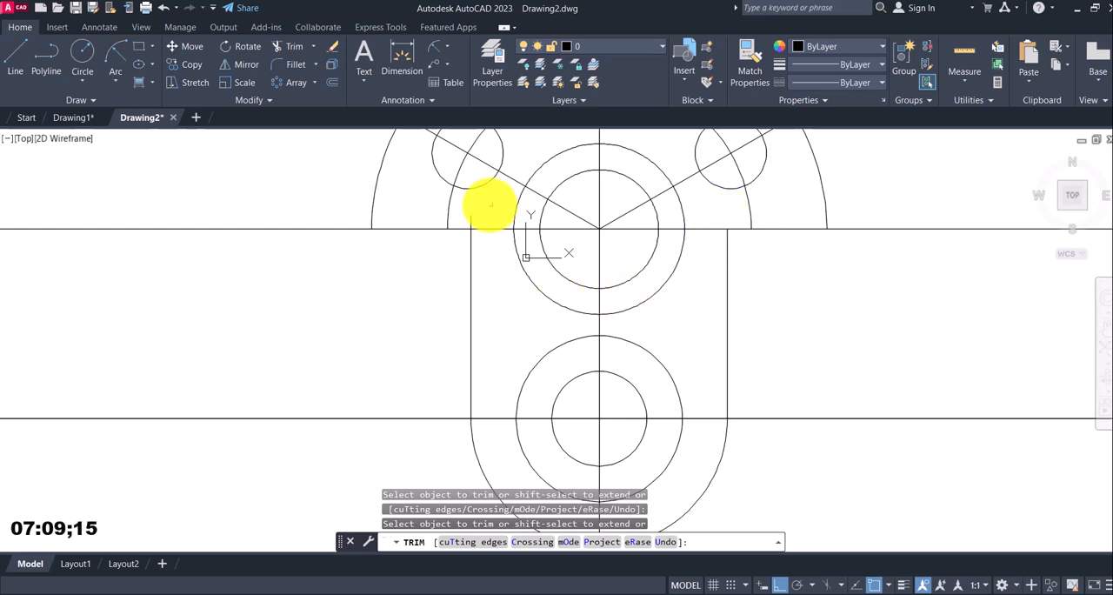
pyautogui.scroll(-5, 471, 218)
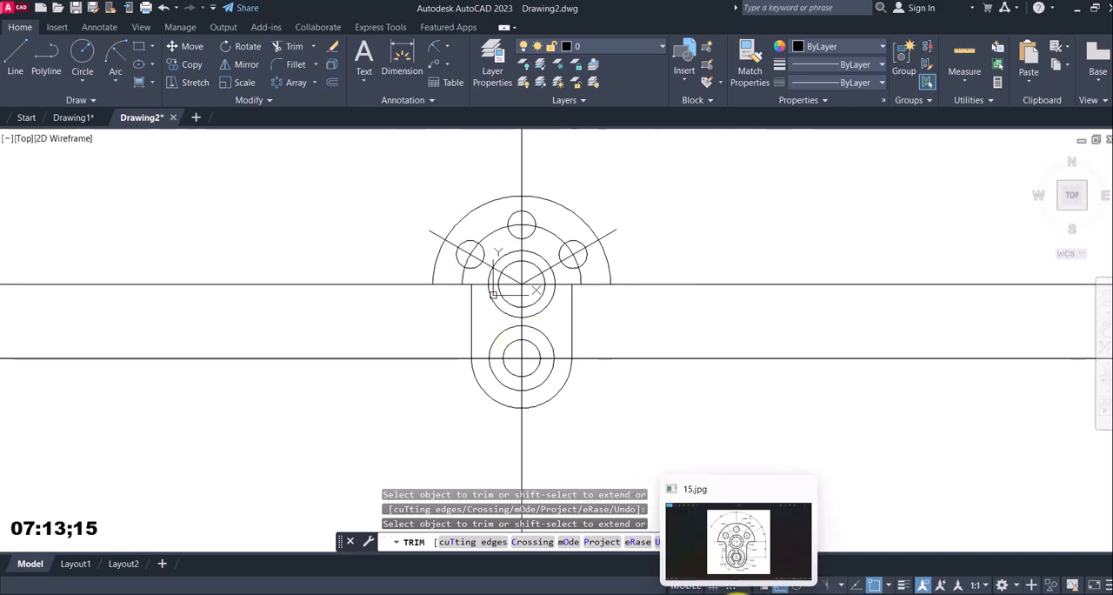
# - Check the reference drawing and fillet both vertical sides with the upper horizontal line at radius 20 mm, using the Multiple and No trim options
pyautogui.click(737, 594)
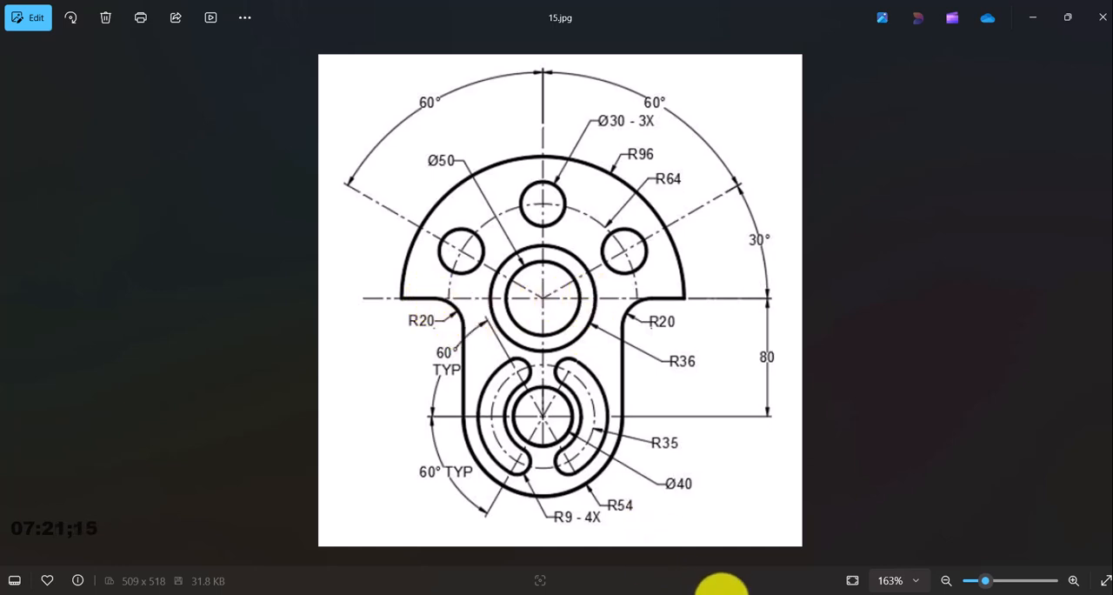
pyautogui.click(738, 593)
pyautogui.click(294, 67)
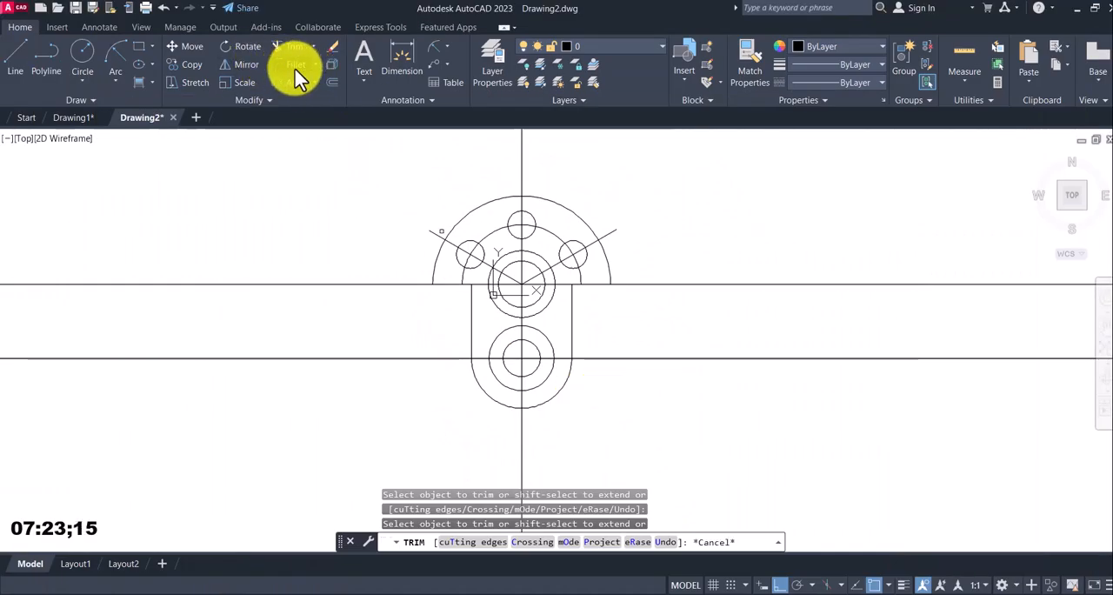
pyautogui.click(726, 542)
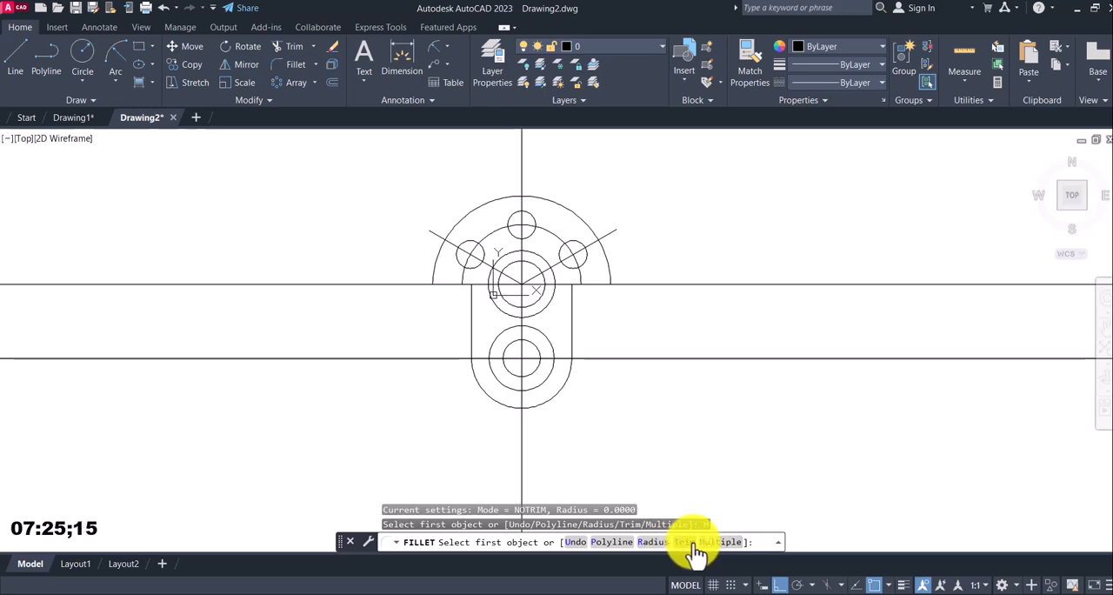
pyautogui.click(685, 542)
pyautogui.click(611, 542)
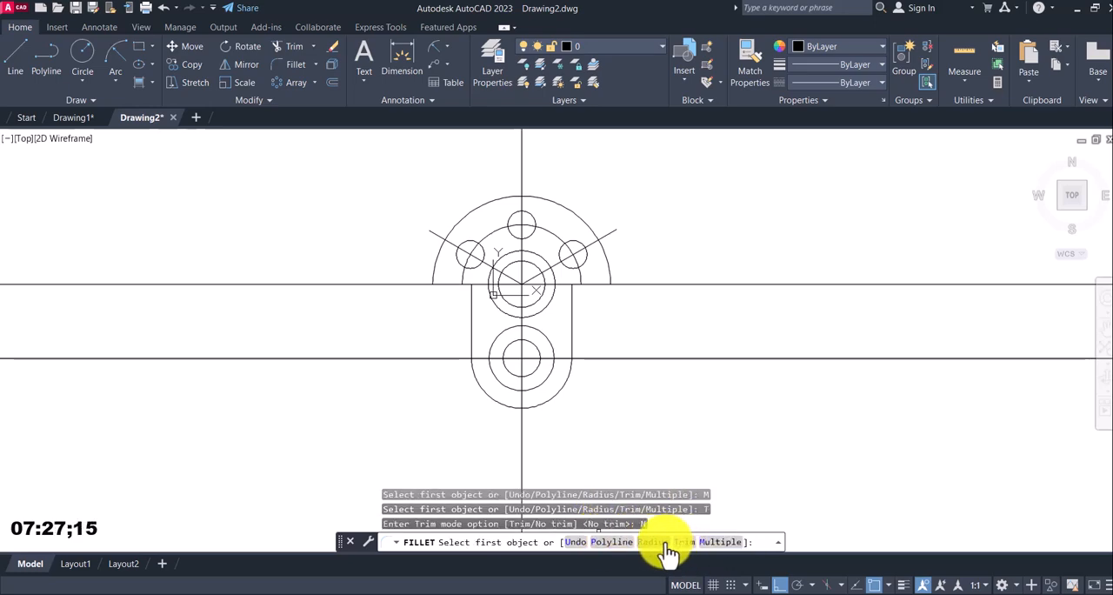
pyautogui.click(657, 542)
pyautogui.click(740, 594)
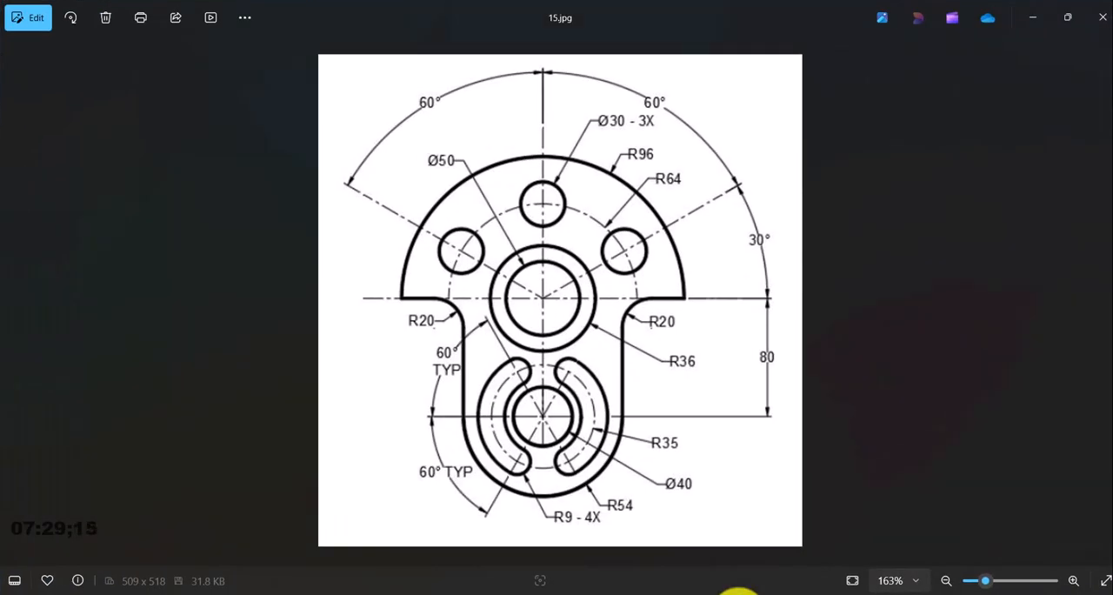
pyautogui.click(739, 594)
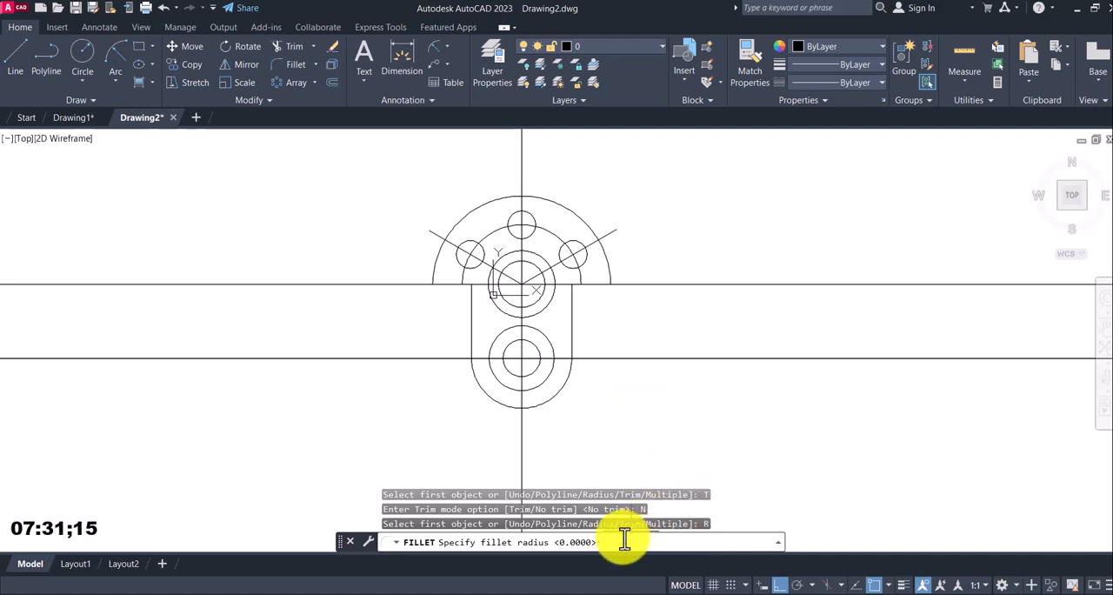
pyautogui.press('Return')
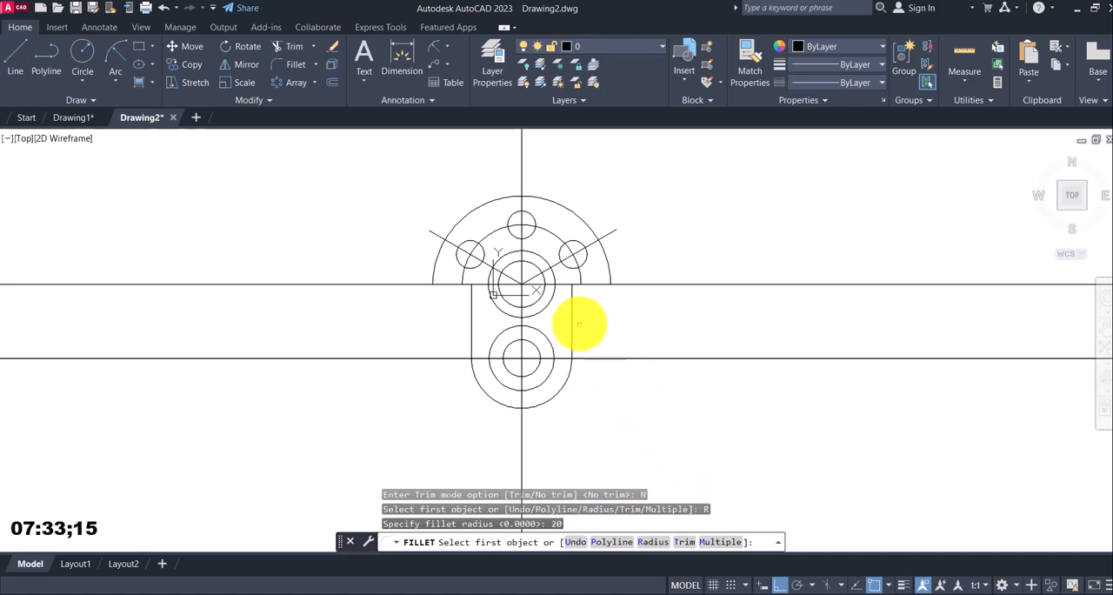
pyautogui.click(573, 300)
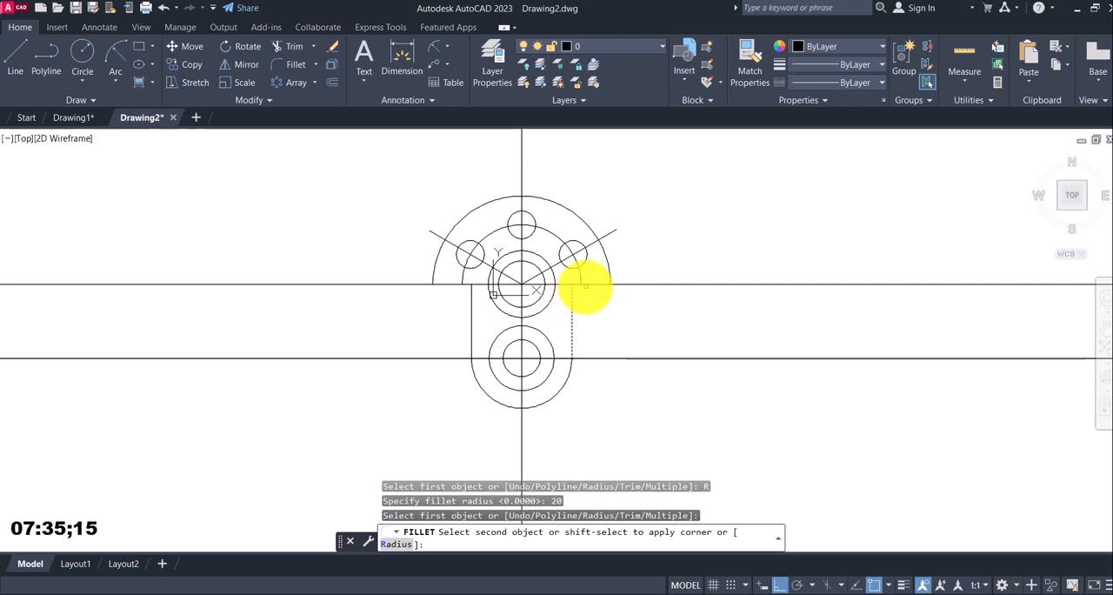
pyautogui.click(589, 285)
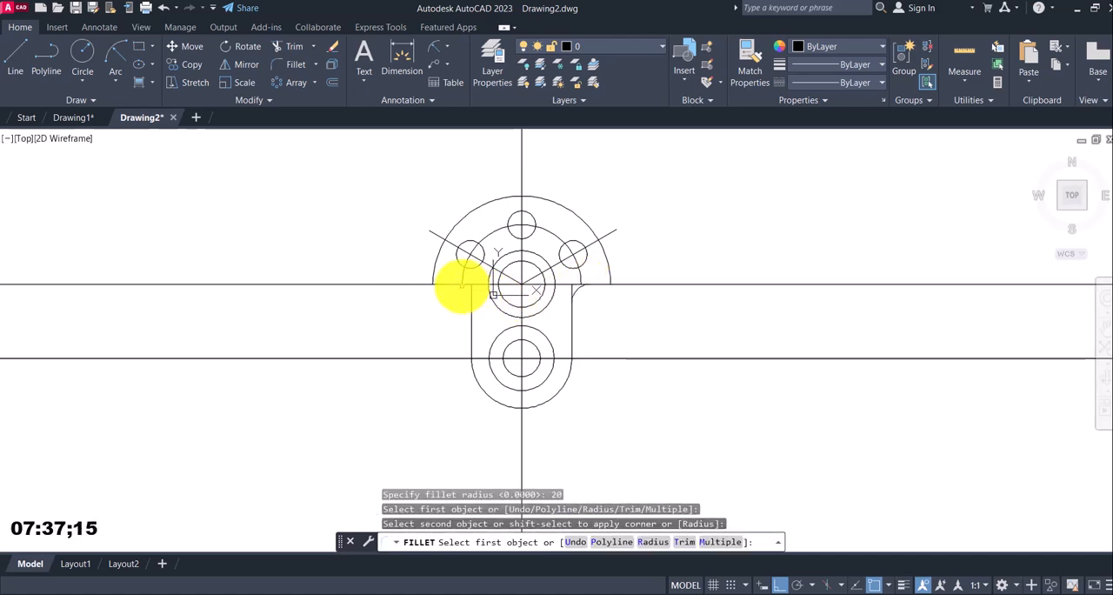
pyautogui.click(456, 284)
pyautogui.click(471, 312)
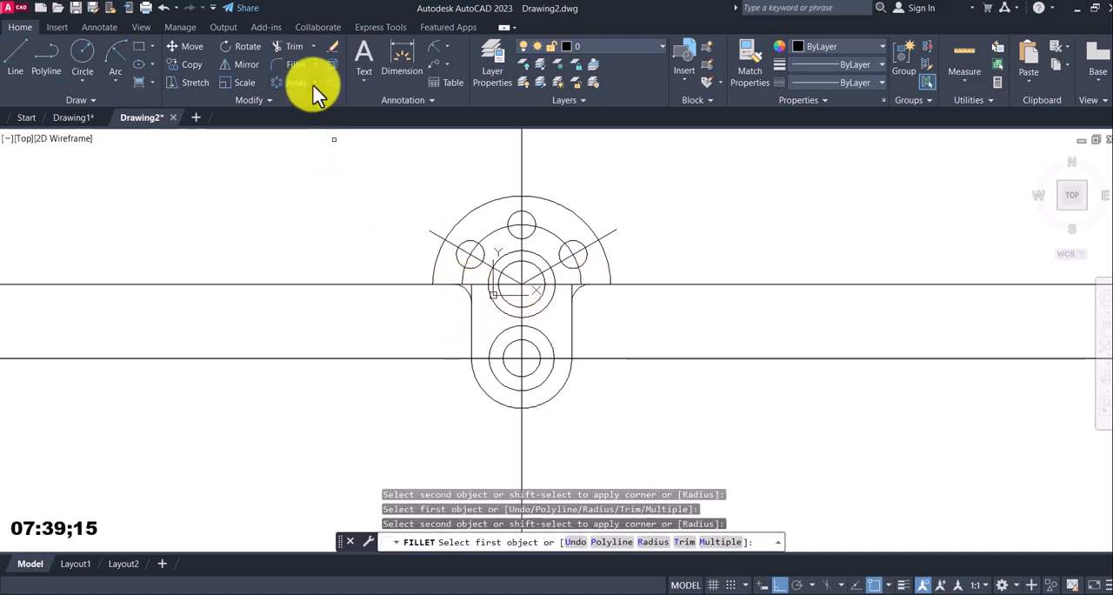
# - Check the reference drawing and trim the leftover ends of the vertical side and upper horizontal line at the left 20 mm fillet
pyautogui.click(293, 46)
pyautogui.scroll(4, 435, 266)
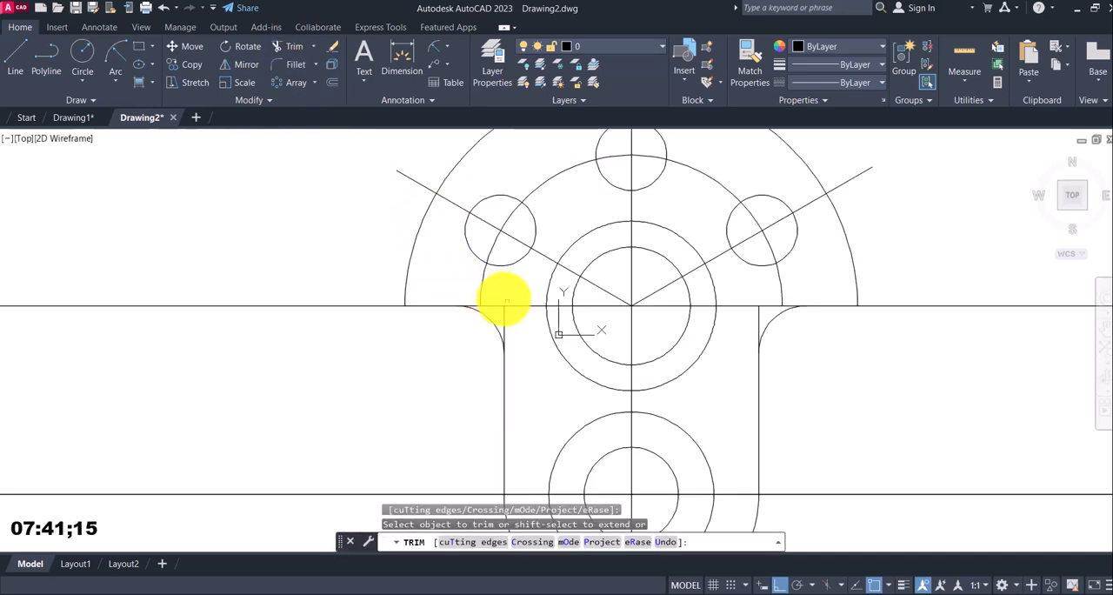
pyautogui.click(740, 590)
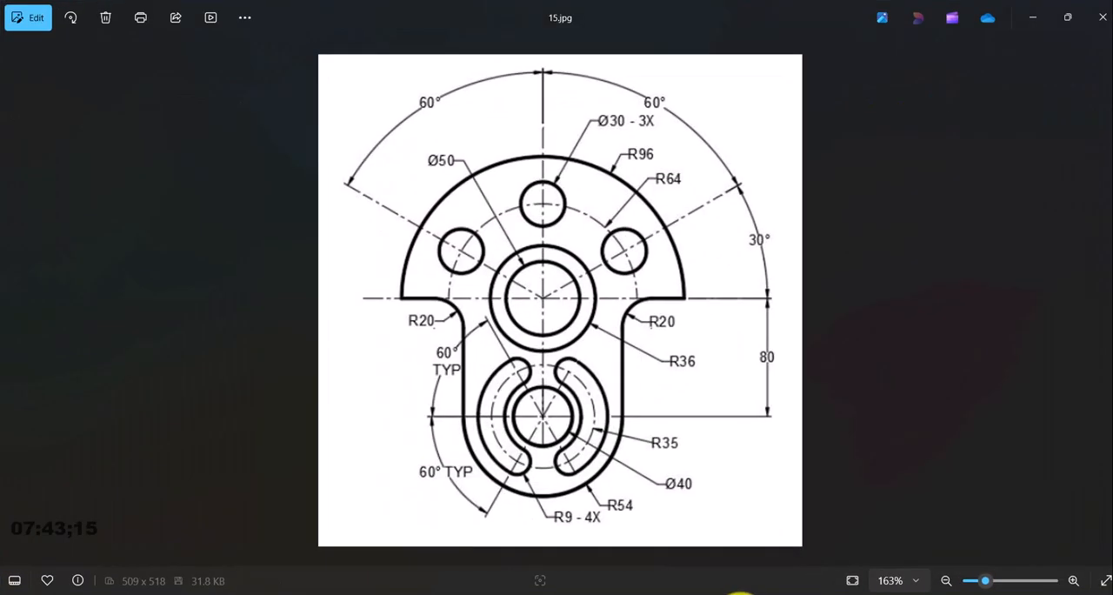
pyautogui.click(740, 593)
pyautogui.click(510, 305)
pyautogui.scroll(4, 483, 301)
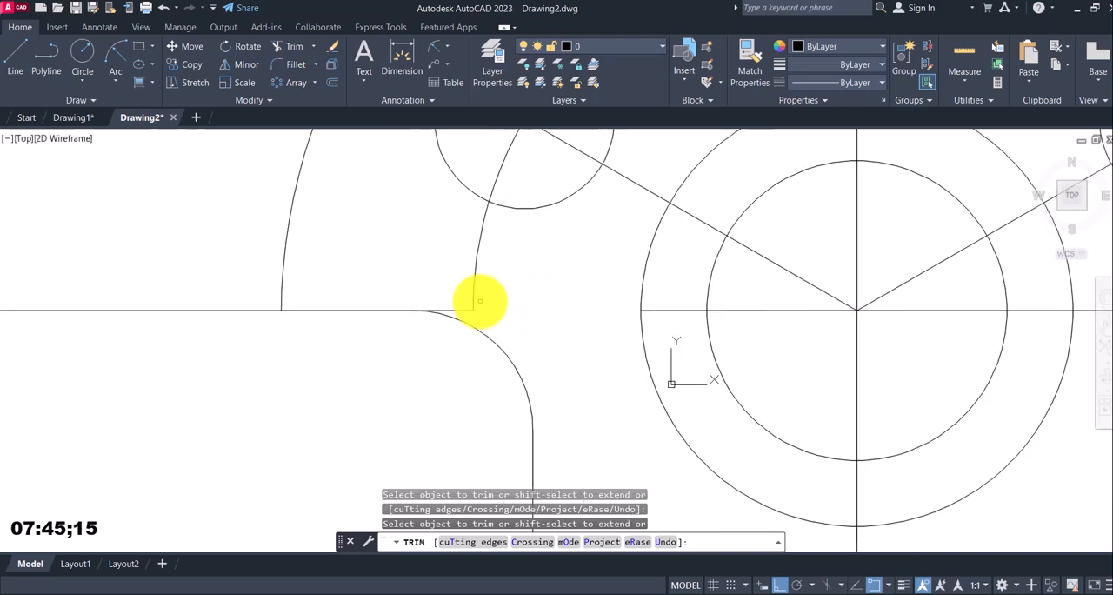
pyautogui.click(467, 310)
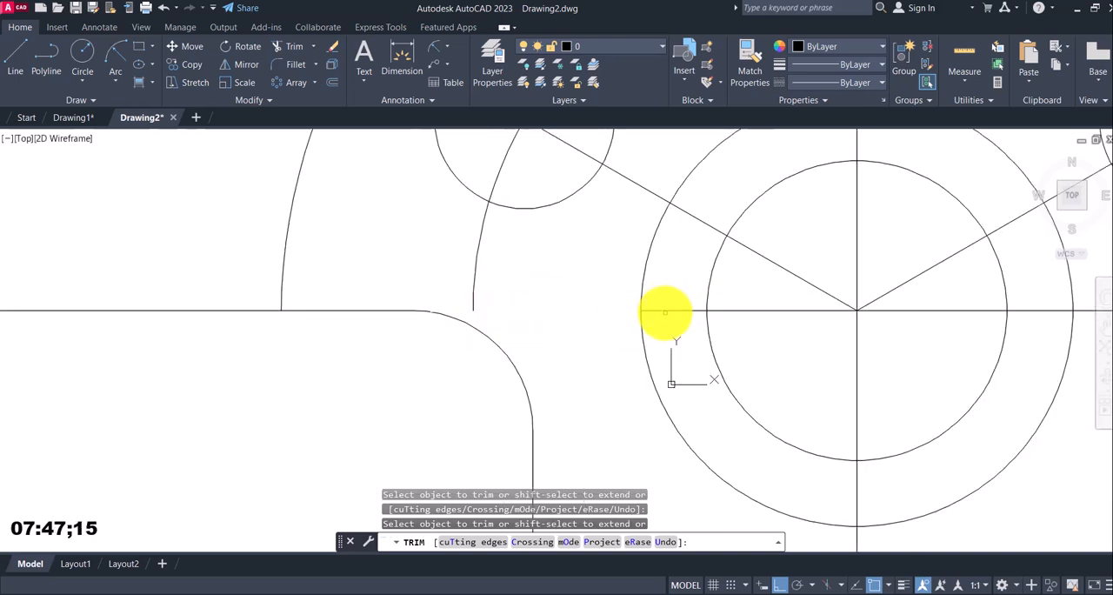
# - Trim the upper horizontal line across the upper concentric circles and the leftover line ends at the right 20 mm fillet
pyautogui.moveTo(666, 312)
pyautogui.mouseDown()
pyautogui.moveTo(676, 291)
pyautogui.moveTo(736, 313)
pyautogui.mouseUp()
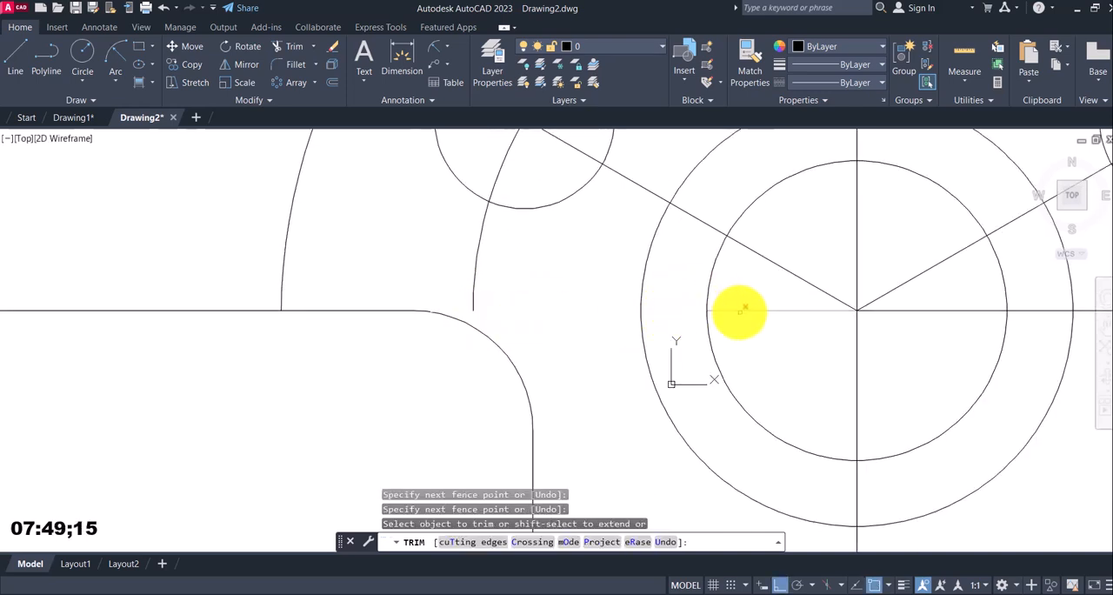
pyautogui.scroll(-2, 908, 311)
pyautogui.moveTo(895, 303); pyautogui.dragTo(721, 319, button='middle')
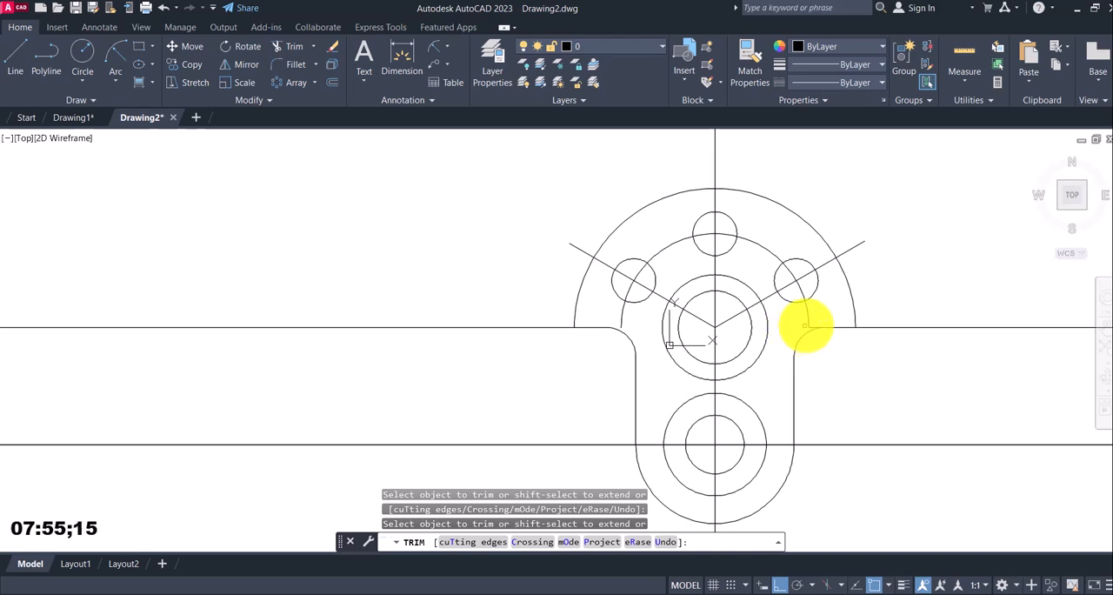
pyautogui.scroll(4, 806, 325)
pyautogui.scroll(-5, 809, 330)
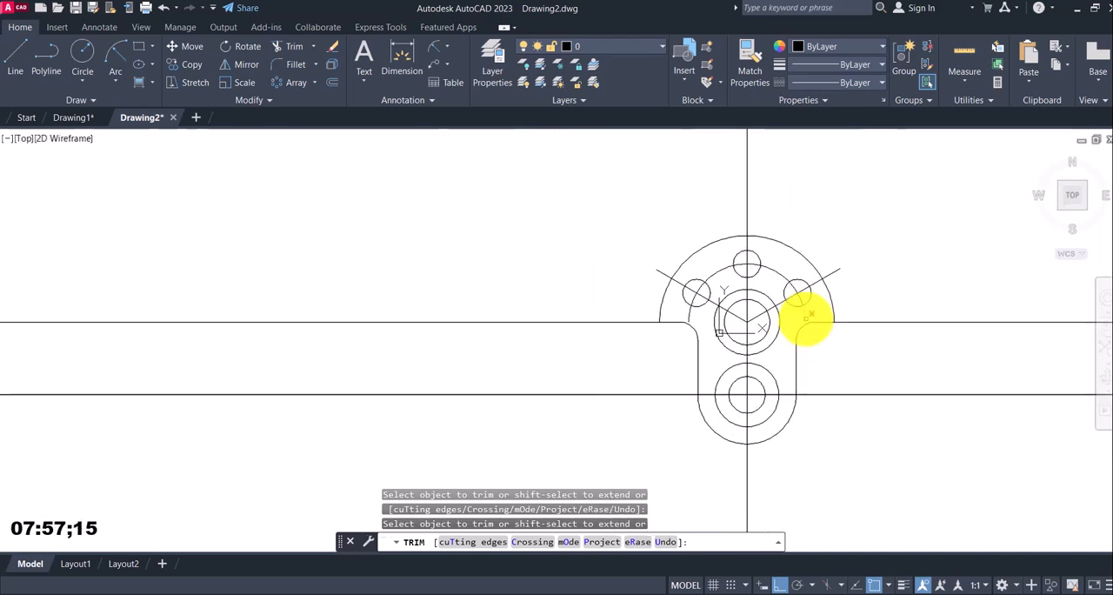
pyautogui.press('Escape')
pyautogui.moveTo(782, 345); pyautogui.dragTo(676, 348, button='middle')
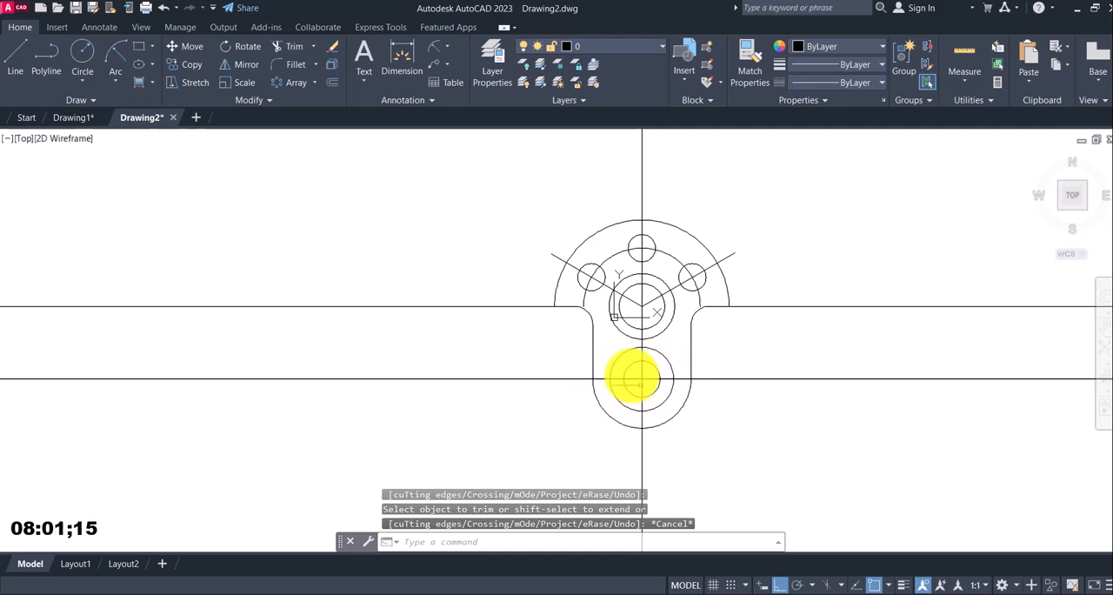
# - Check the reference drawing and, with Ortho off and polar tracking on, draw a line about 47 mm long at 120° from the lower circles' centre
pyautogui.click(736, 592)
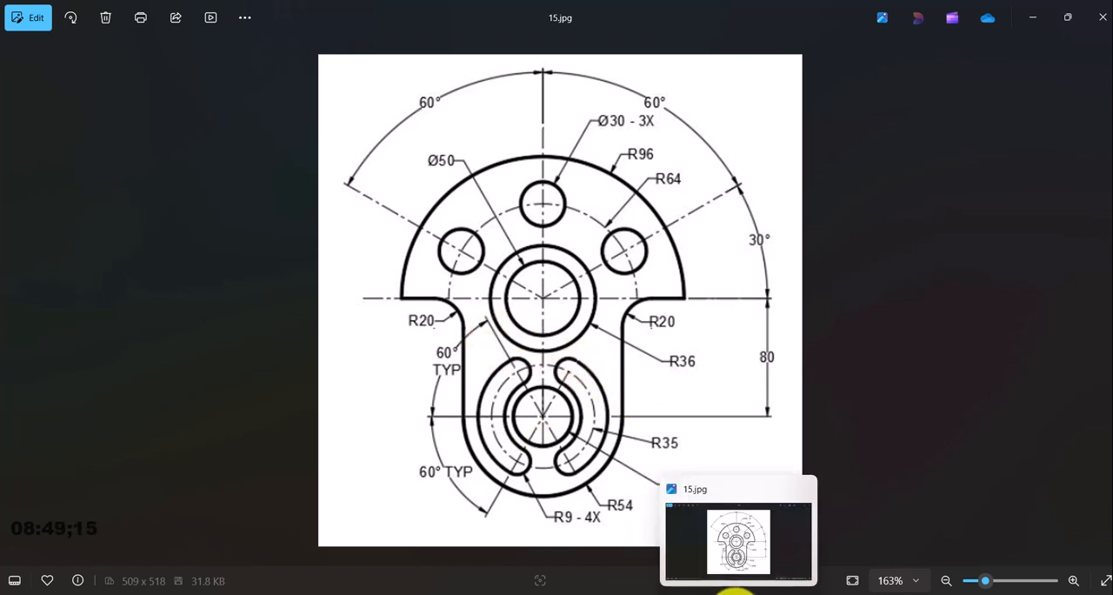
pyautogui.click(735, 594)
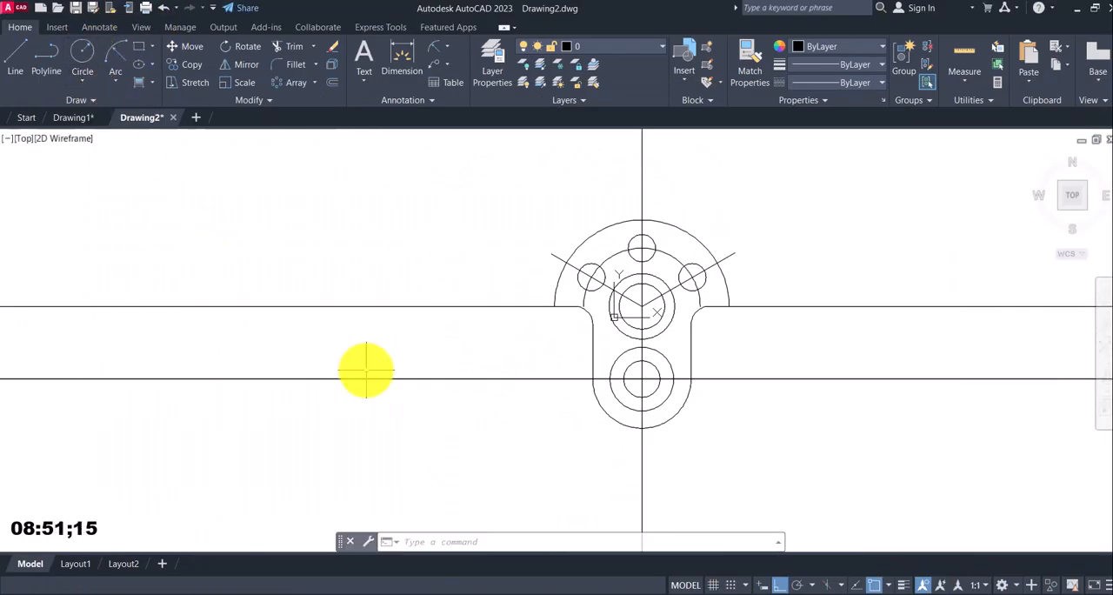
pyautogui.click(813, 585)
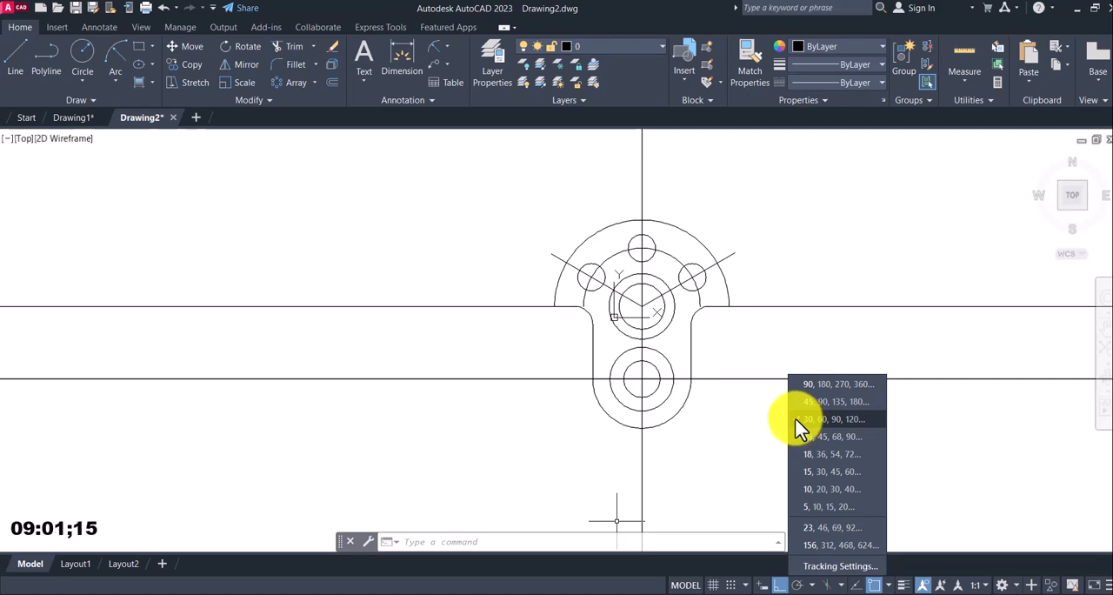
pyautogui.click(15, 54)
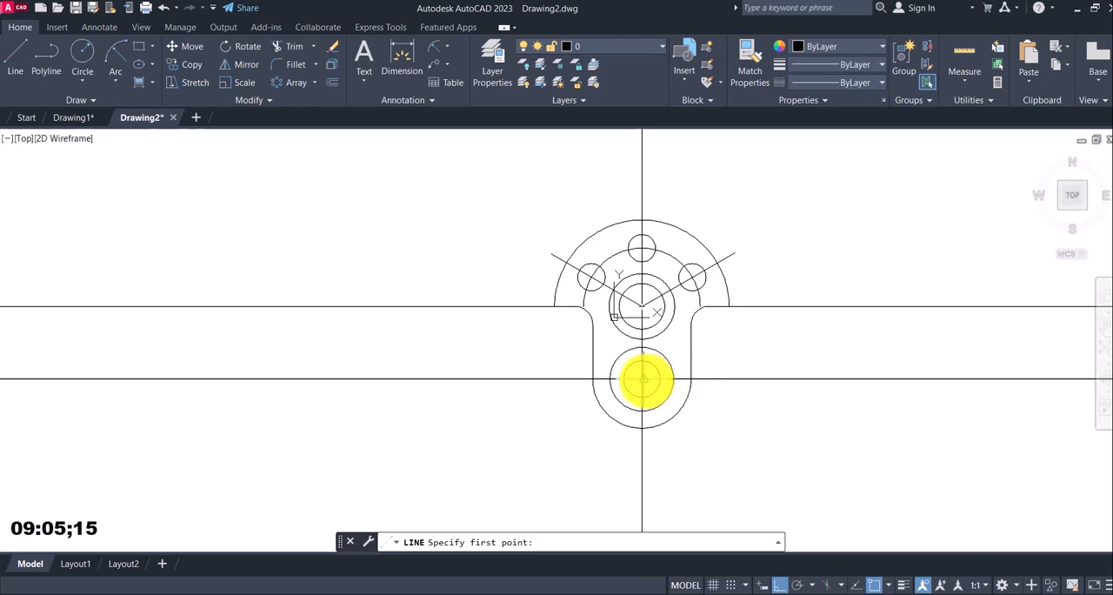
pyautogui.scroll(5, 641, 379)
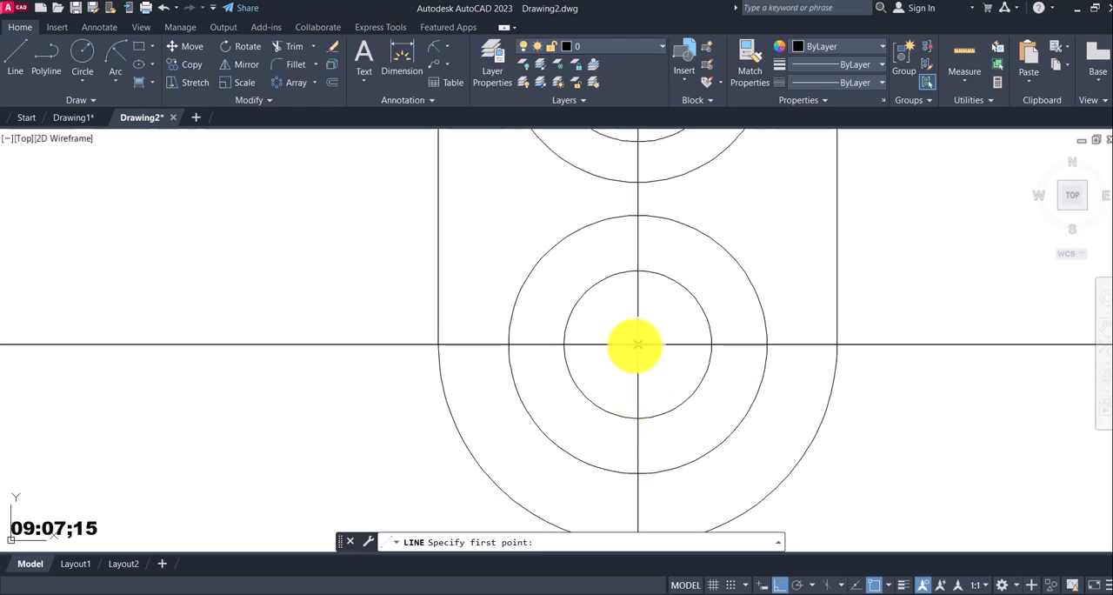
pyautogui.click(636, 343)
pyautogui.scroll(2, 561, 441)
pyautogui.scroll(-4, 561, 441)
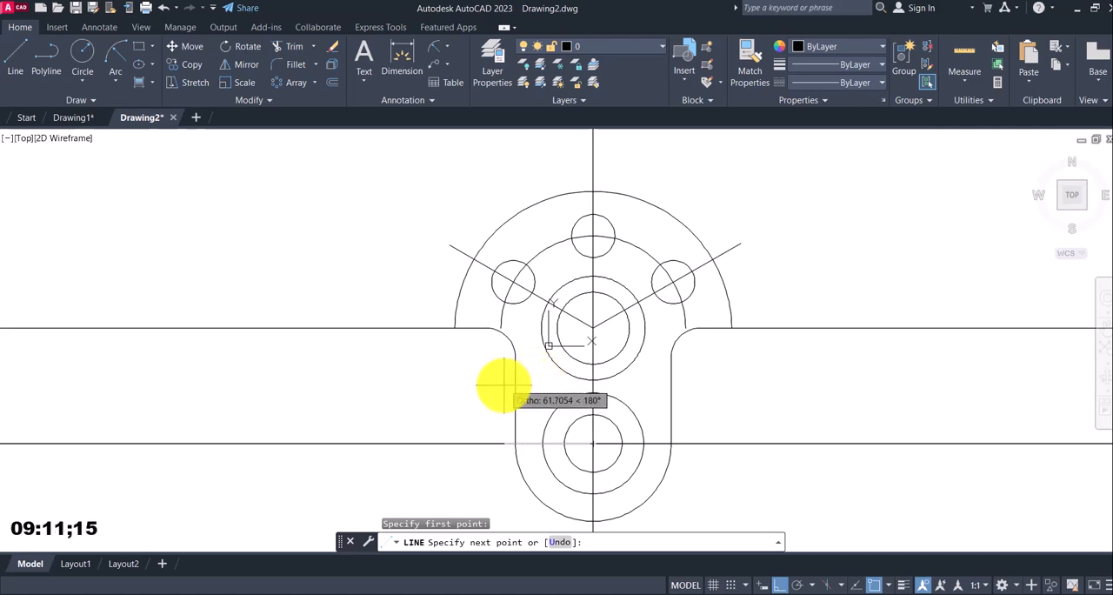
pyautogui.click(780, 585)
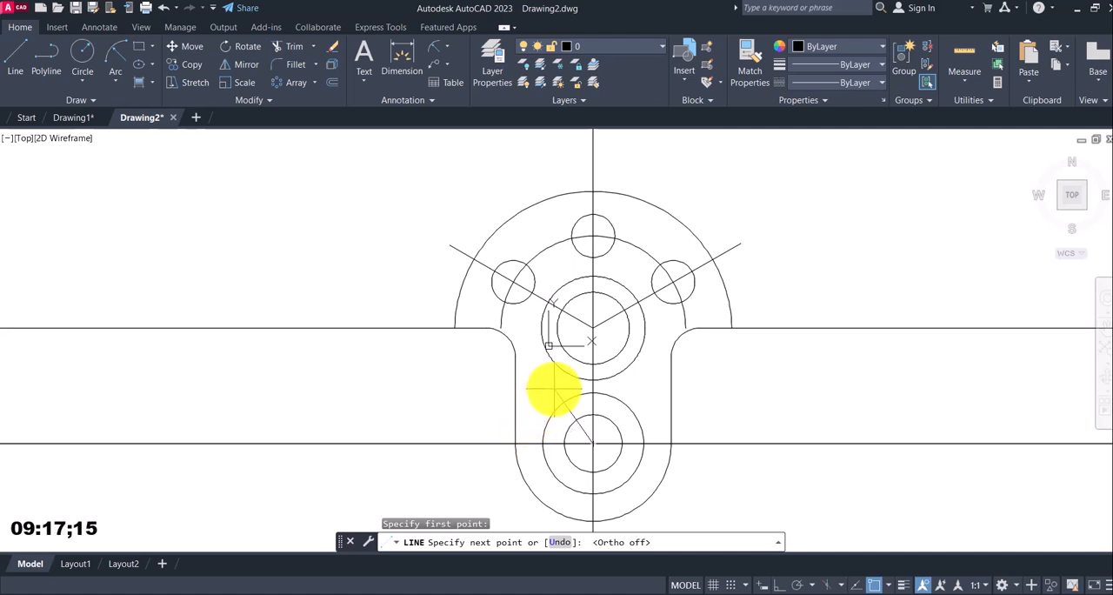
pyautogui.click(796, 585)
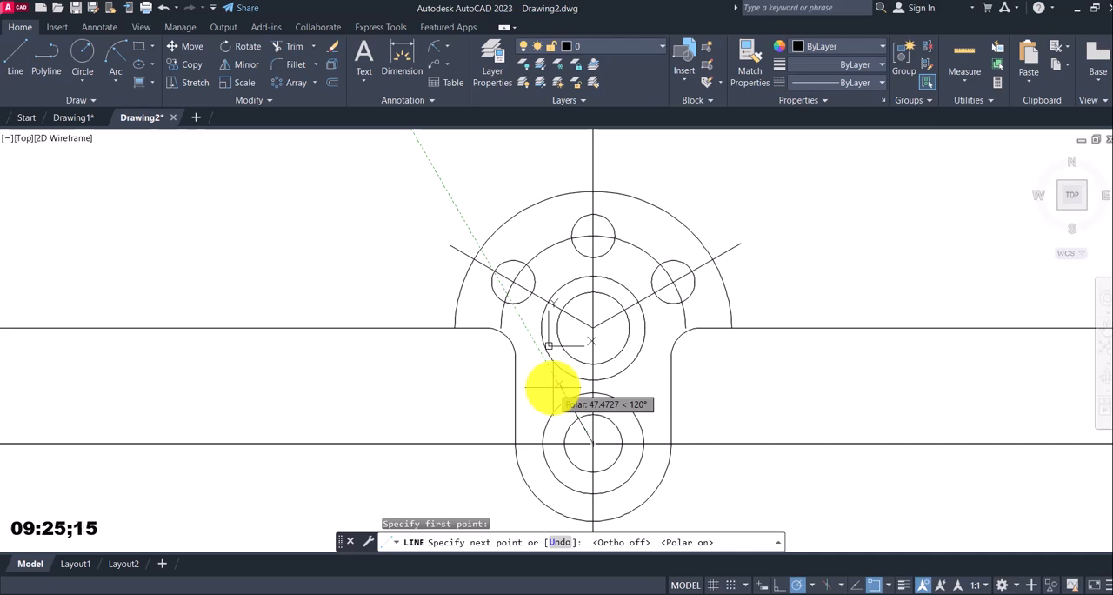
pyautogui.click(557, 385)
pyautogui.press('Escape')
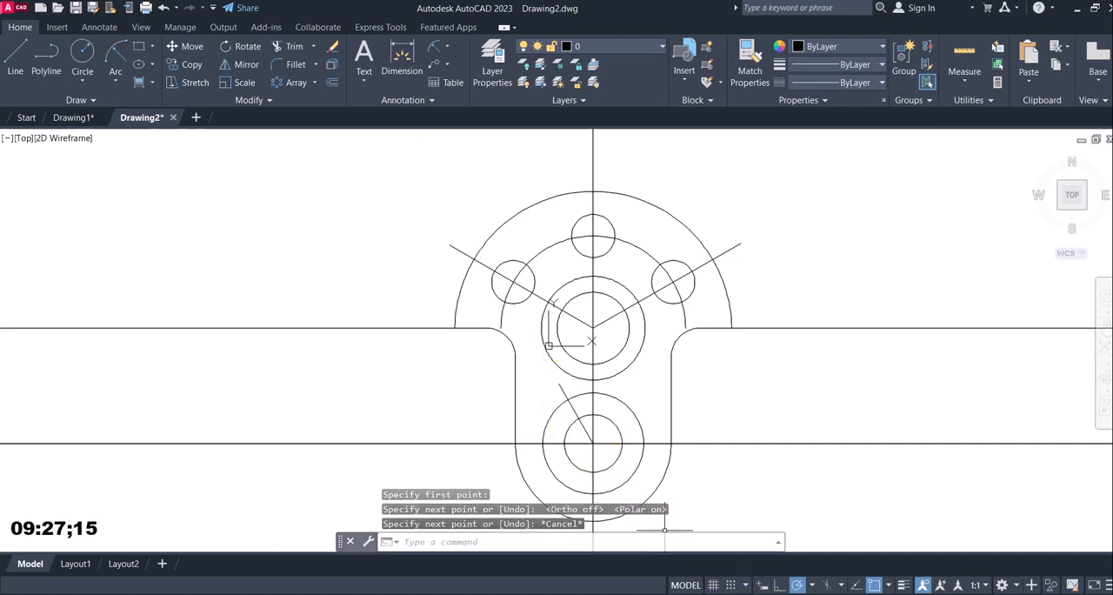
# - Check the reference drawing and draw a line about 65 mm long at 240° from the lower circles' centre
pyautogui.click(745, 592)
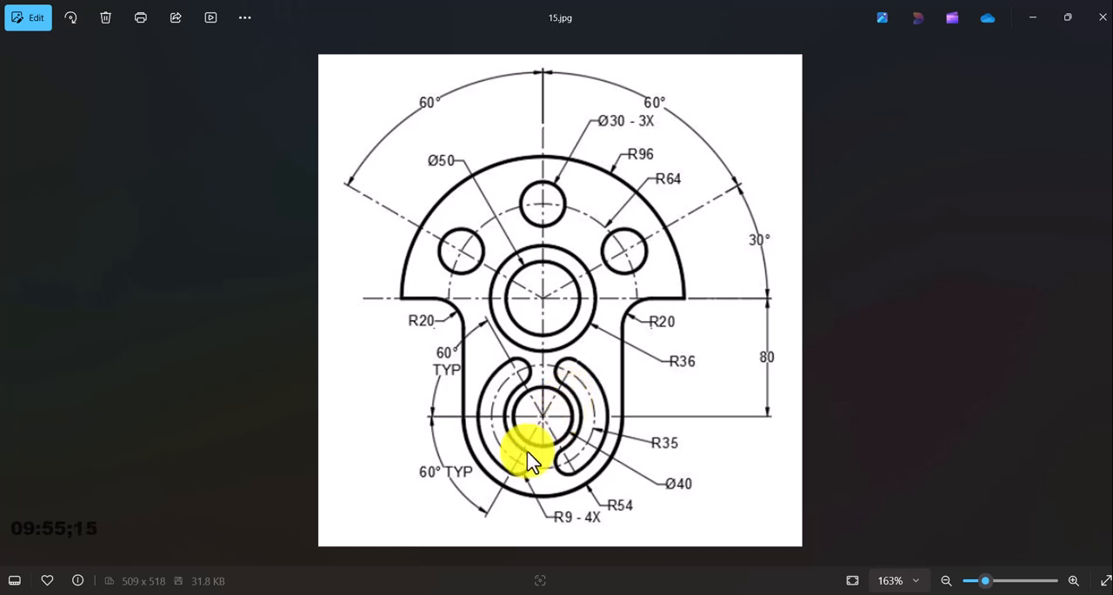
pyautogui.click(739, 594)
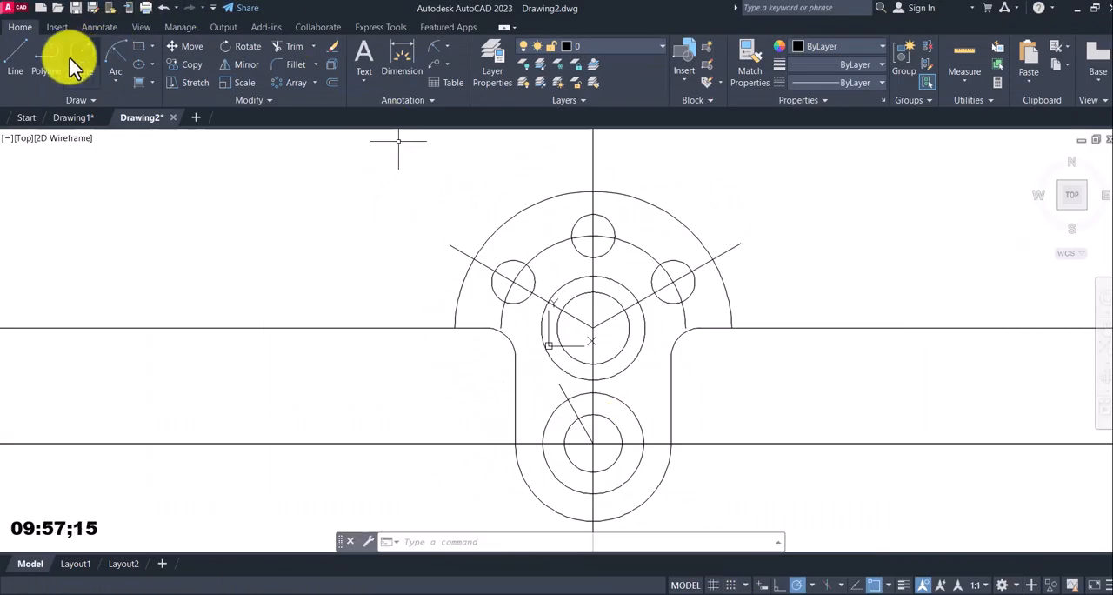
pyautogui.click(21, 61)
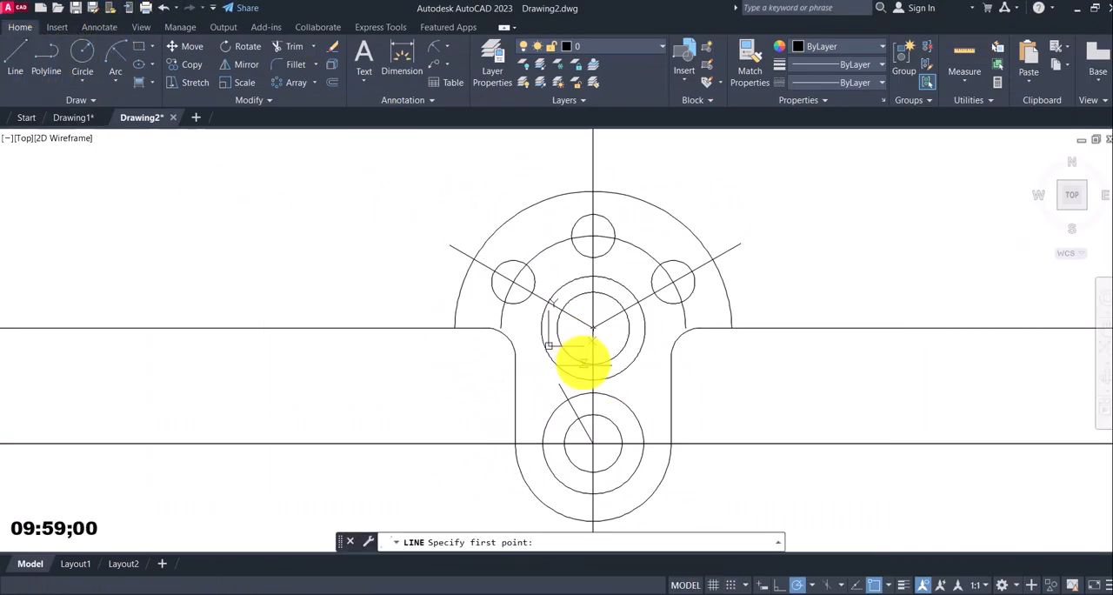
pyautogui.click(591, 443)
pyautogui.moveTo(533, 498)
pyautogui.mouseDown(button='middle')
pyautogui.moveTo(564, 397)
pyautogui.moveTo(555, 428)
pyautogui.mouseUp(button='middle')
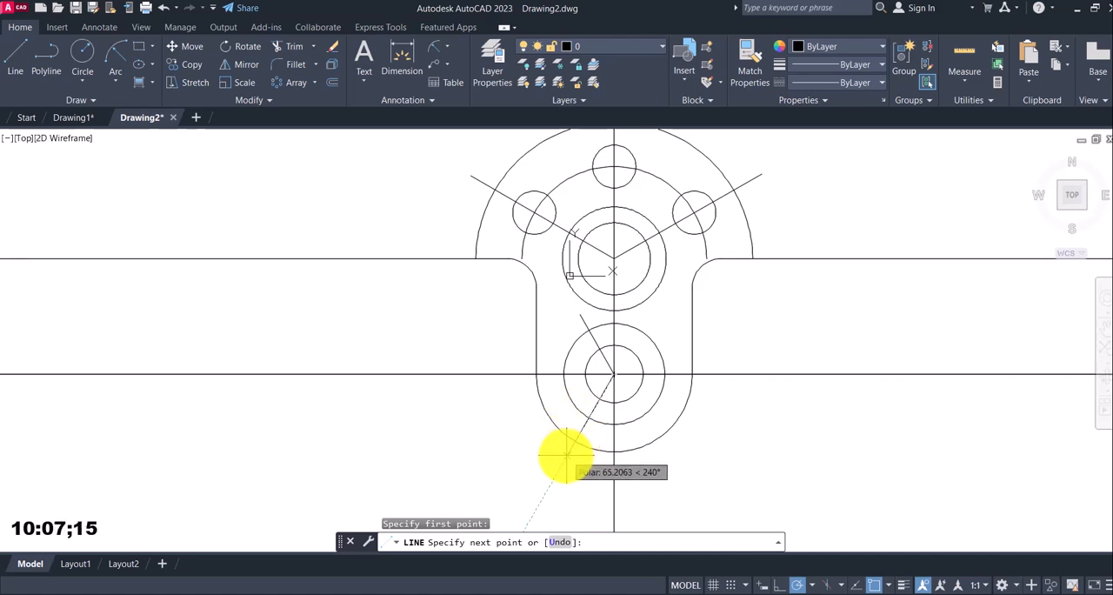
pyautogui.click(565, 454)
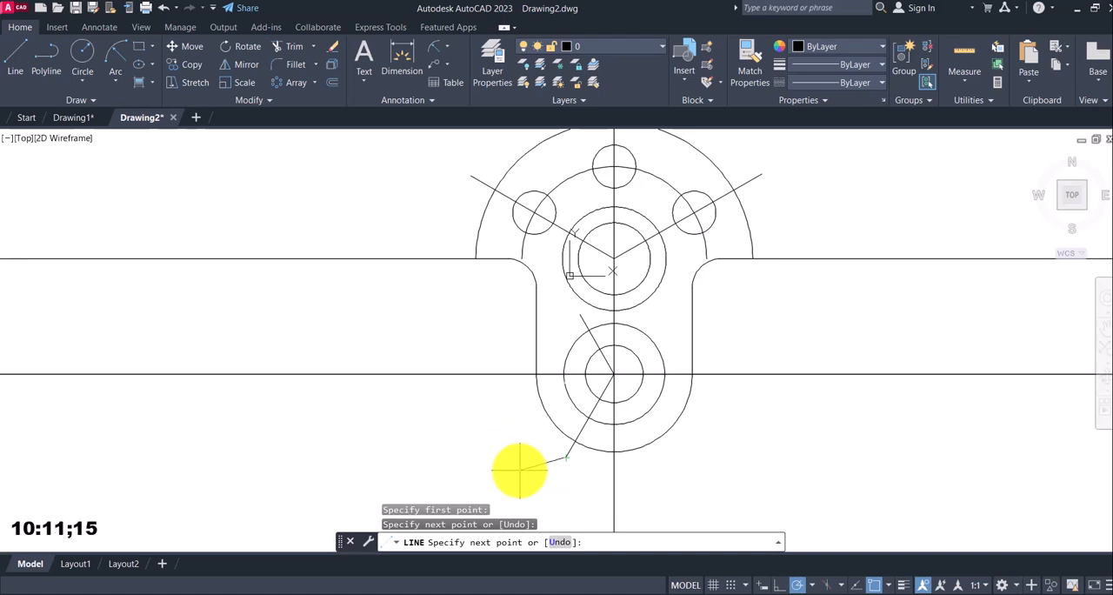
pyautogui.press('Escape')
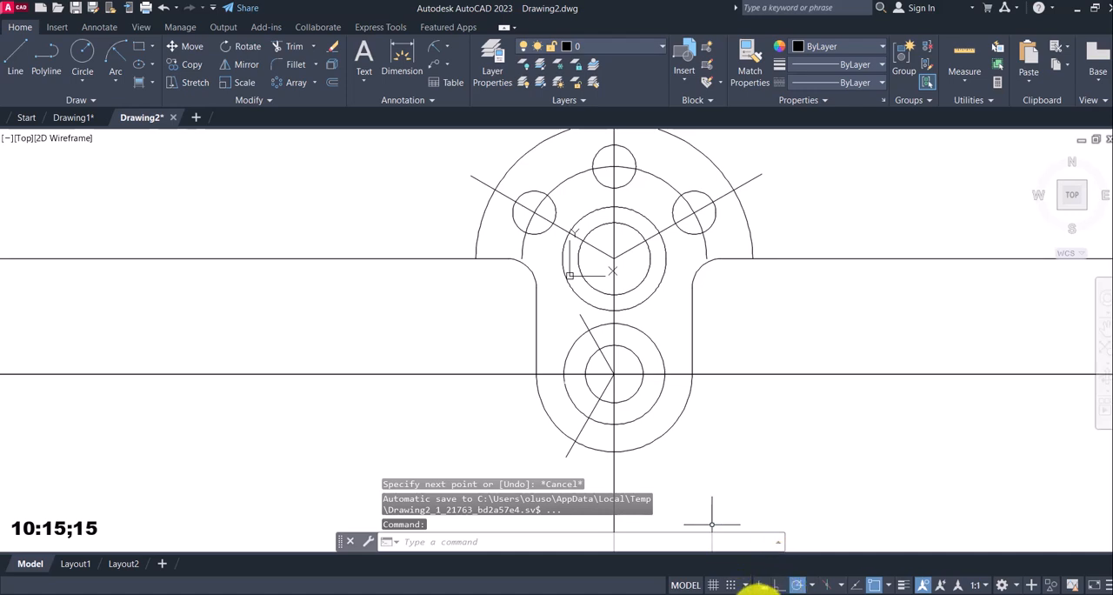
# - Check the reference drawing and draw two 9 mm radius circles where the 240° and 120° lines cross the 35 mm radius circle
pyautogui.click(736, 594)
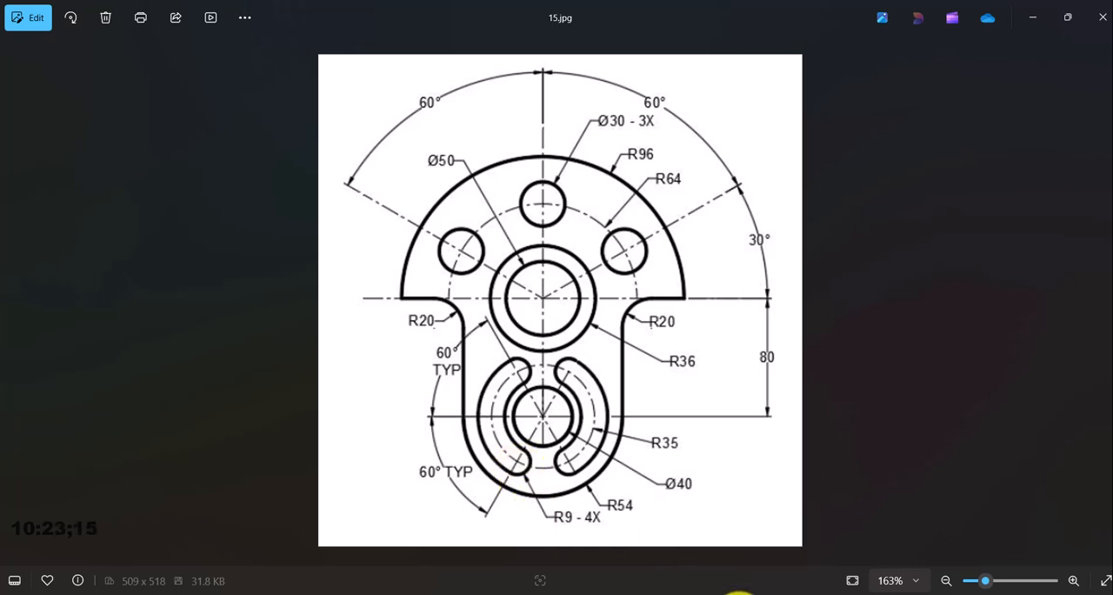
pyautogui.click(736, 594)
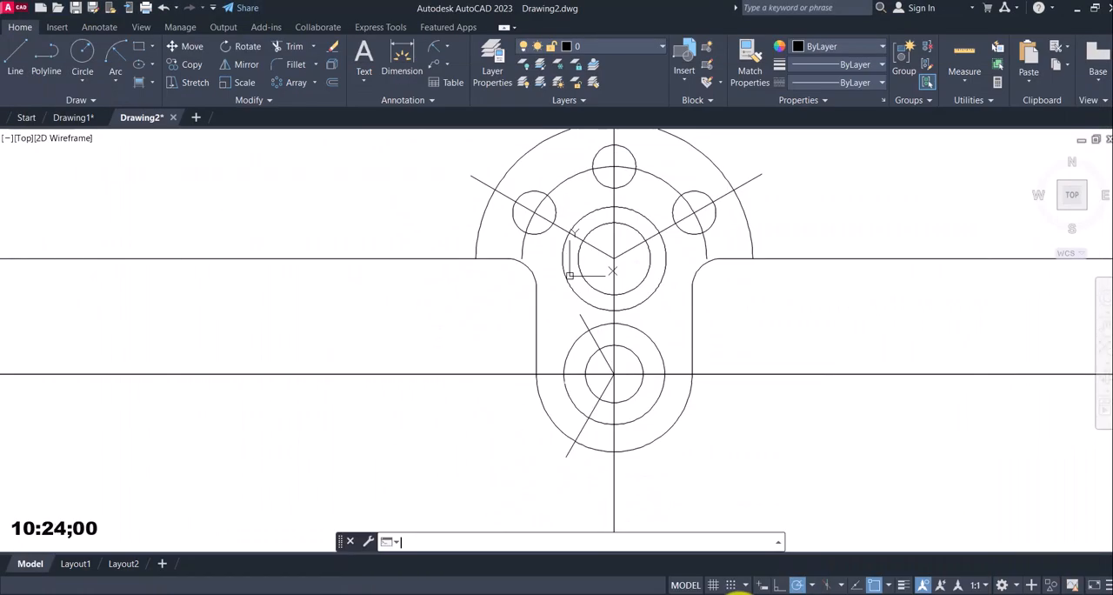
pyautogui.click(81, 54)
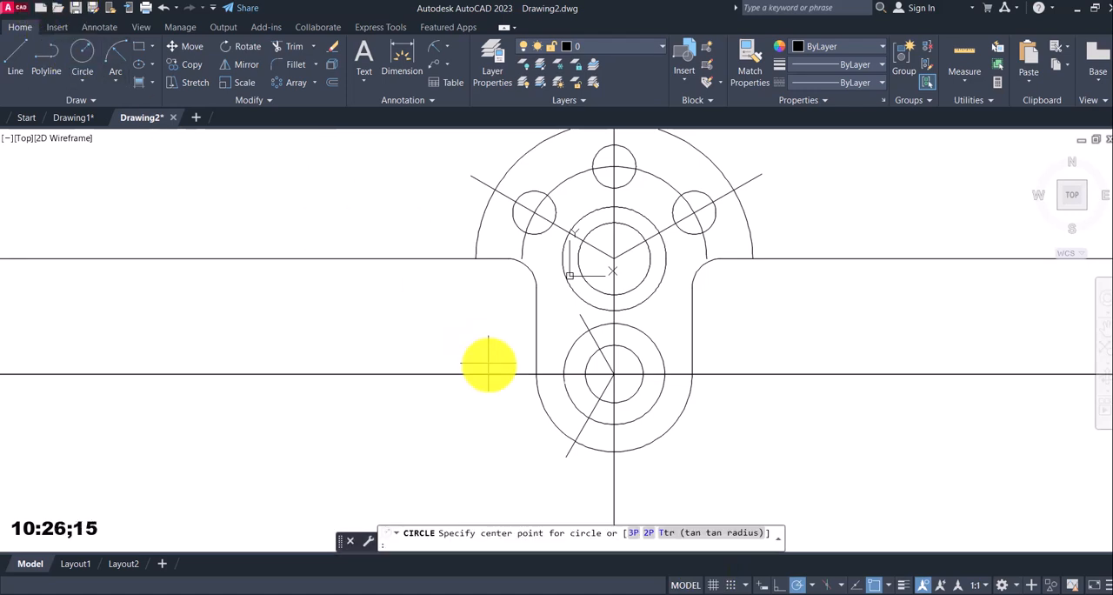
pyautogui.click(592, 420)
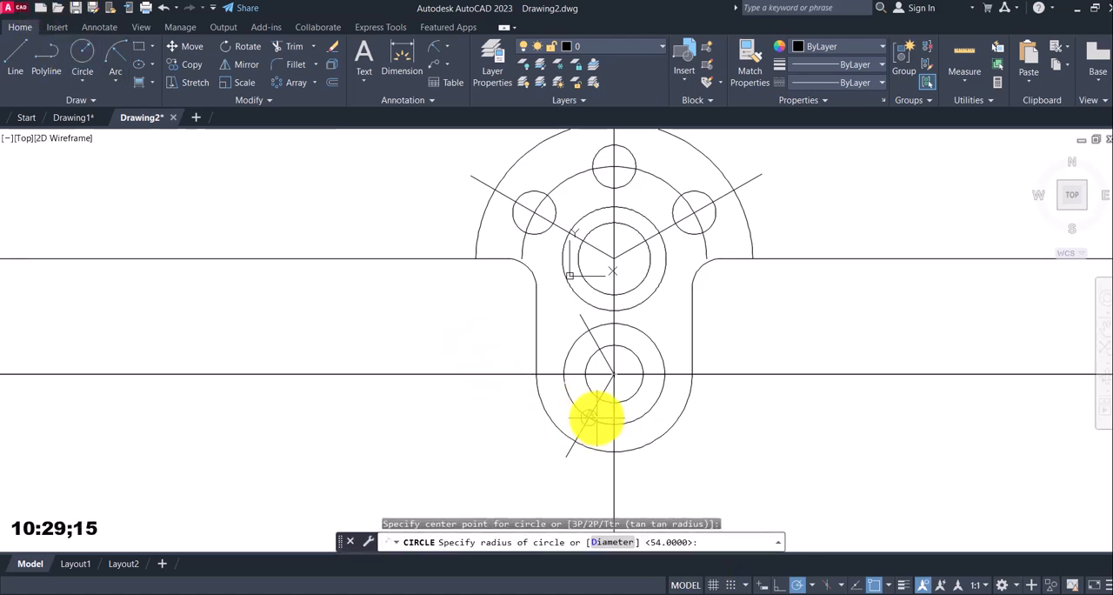
pyautogui.write('9')
pyautogui.press('Return')
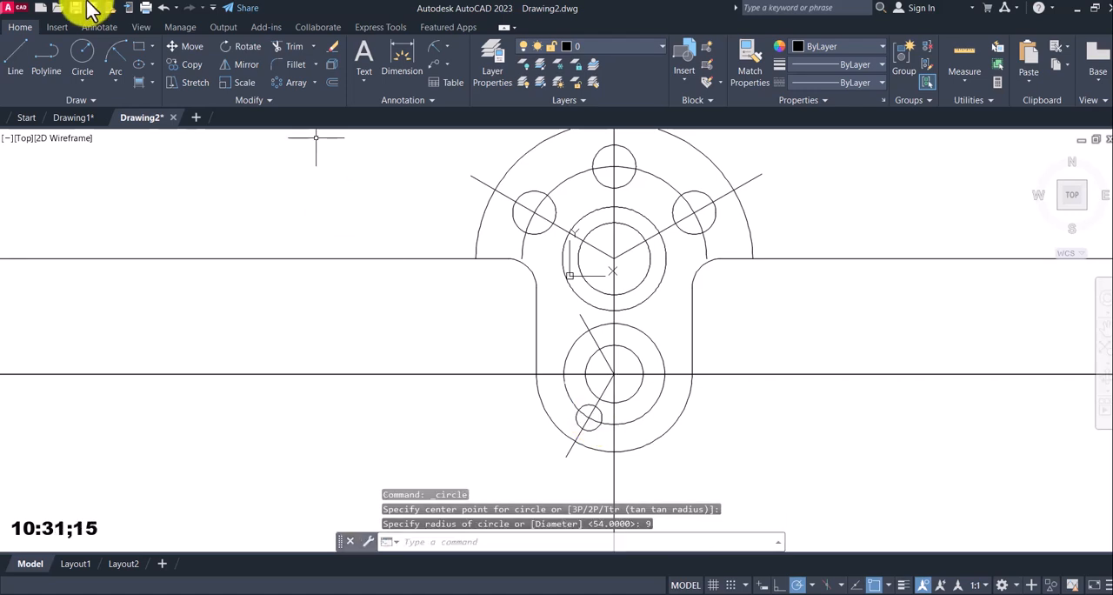
pyautogui.click(80, 53)
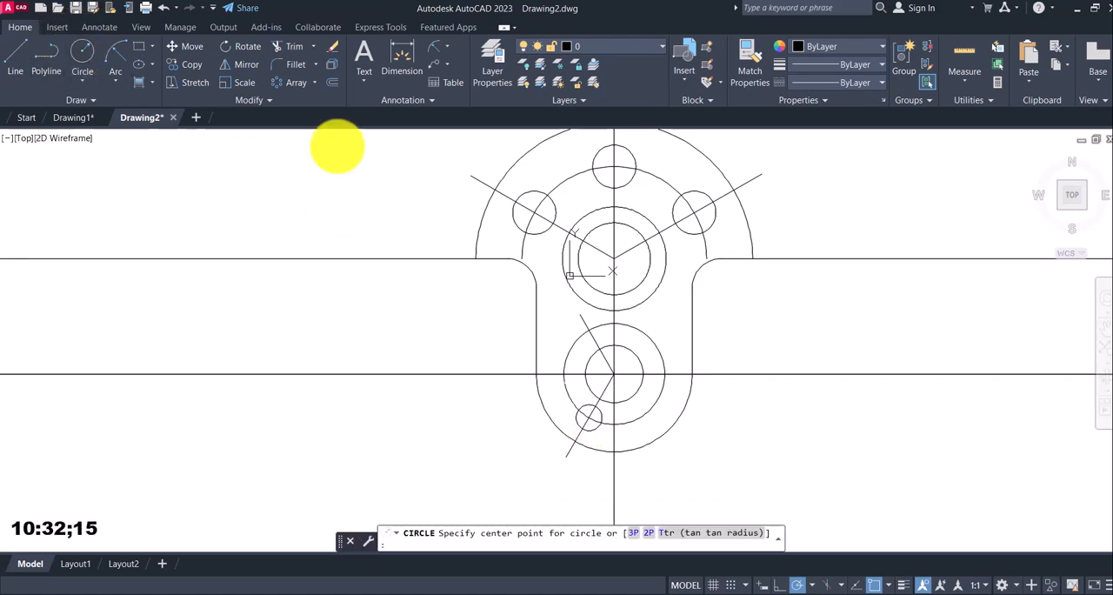
pyautogui.click(589, 331)
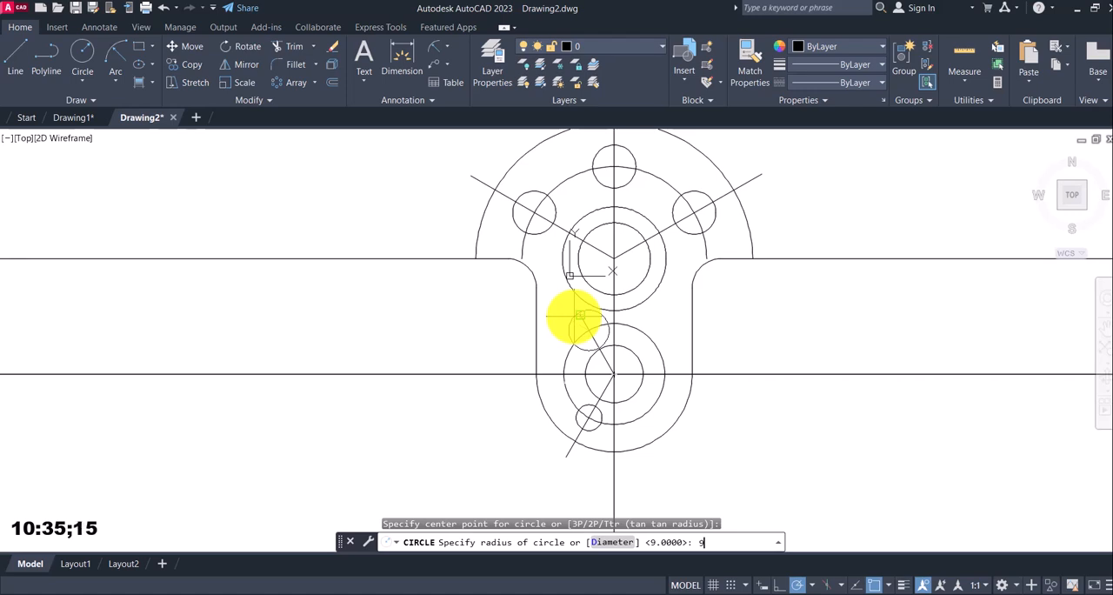
pyautogui.write('9')
pyautogui.press('Return')
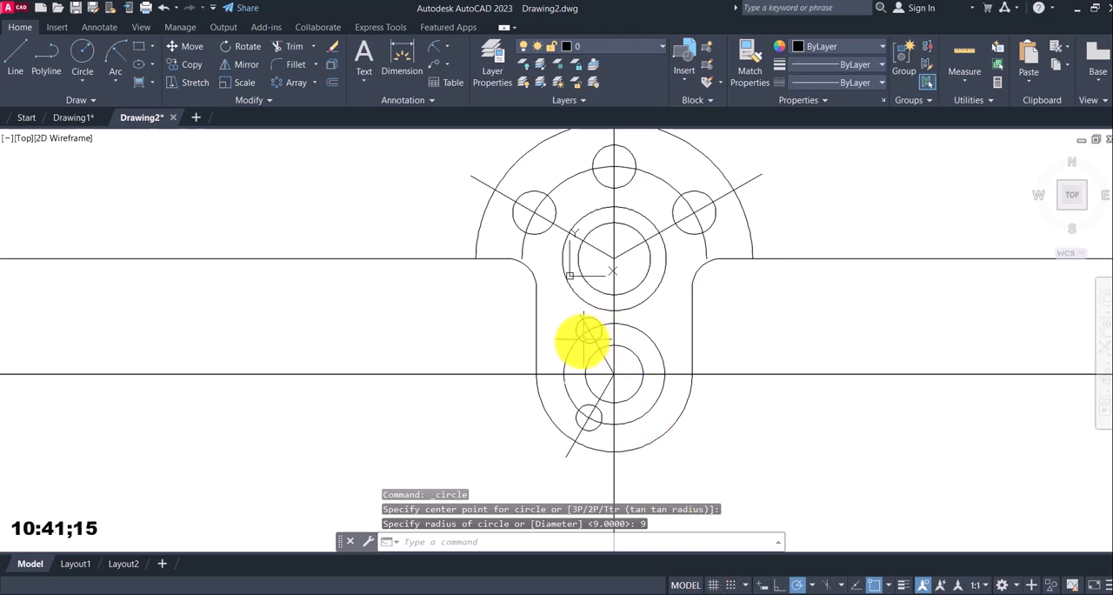
# - Check the reference drawing and offset the 35 mm radius circle by 9 mm, once outward and once inward
pyautogui.click(741, 584)
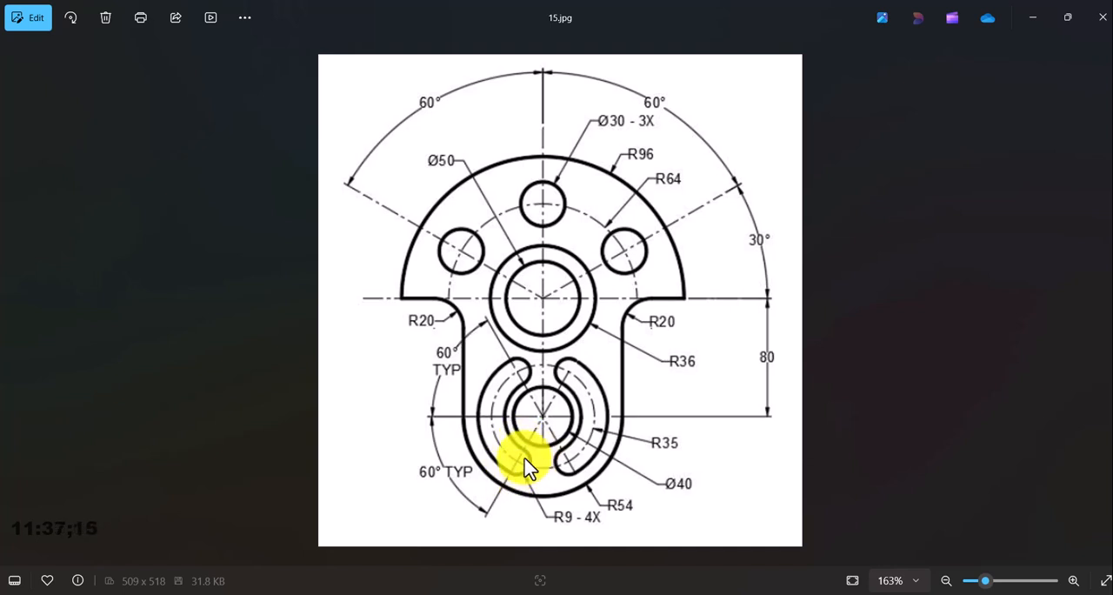
pyautogui.hotkey('alt', 'Tab')
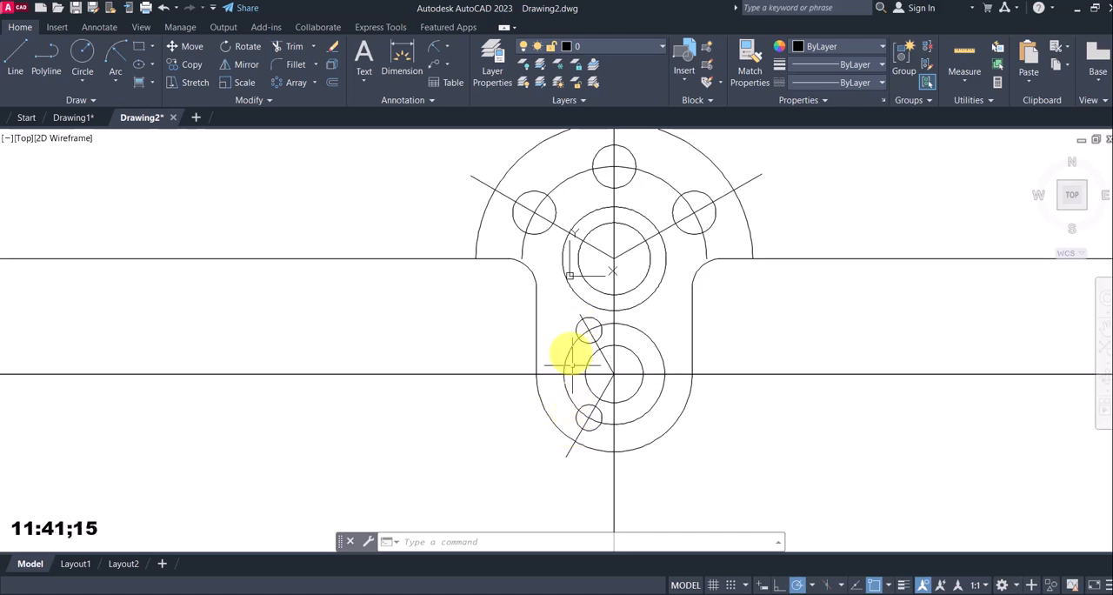
pyautogui.hotkey('alt', 'Tab')
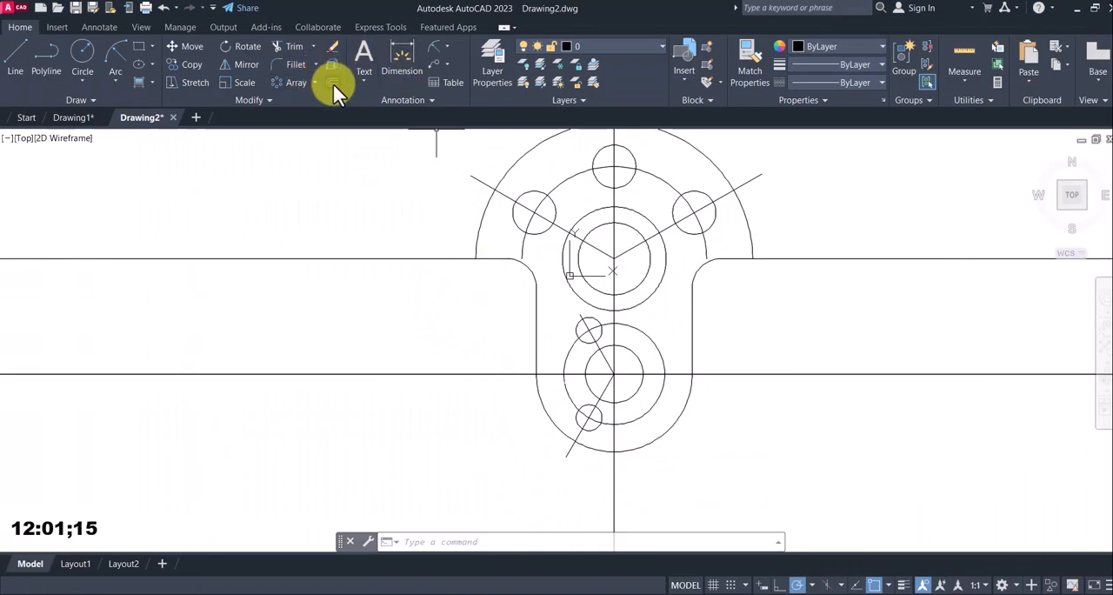
pyautogui.click(332, 82)
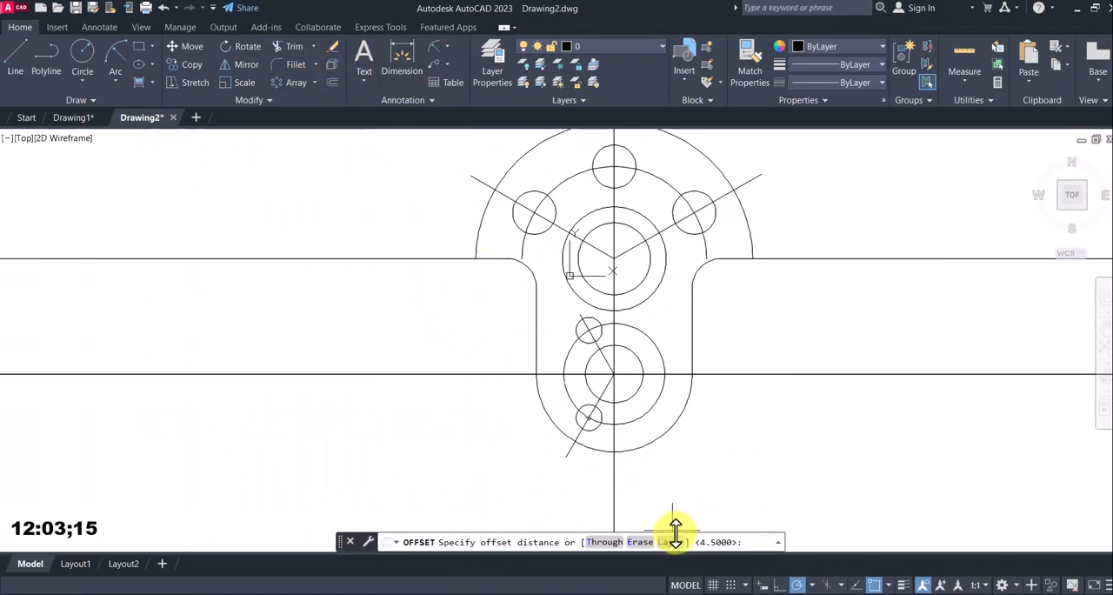
pyautogui.write('9')
pyautogui.press('Return')
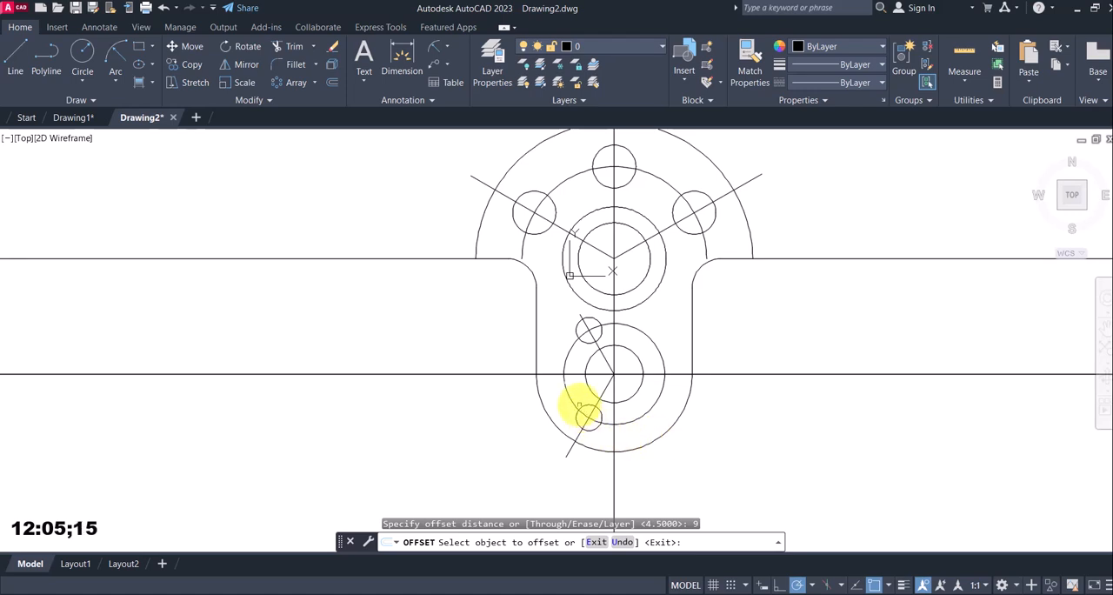
pyautogui.click(570, 398)
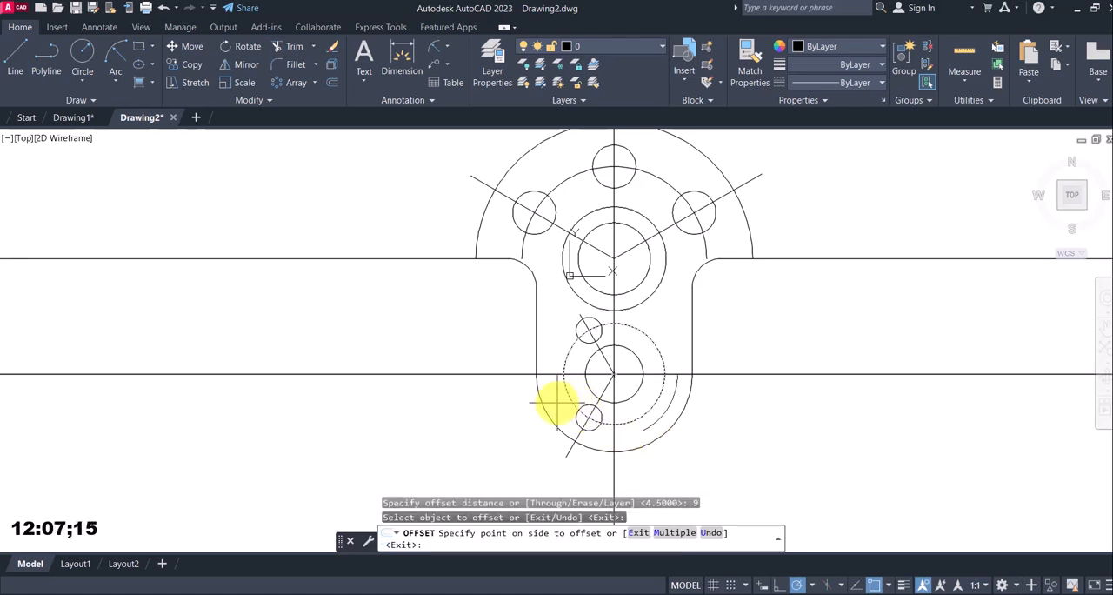
pyautogui.click(558, 399)
pyautogui.click(570, 397)
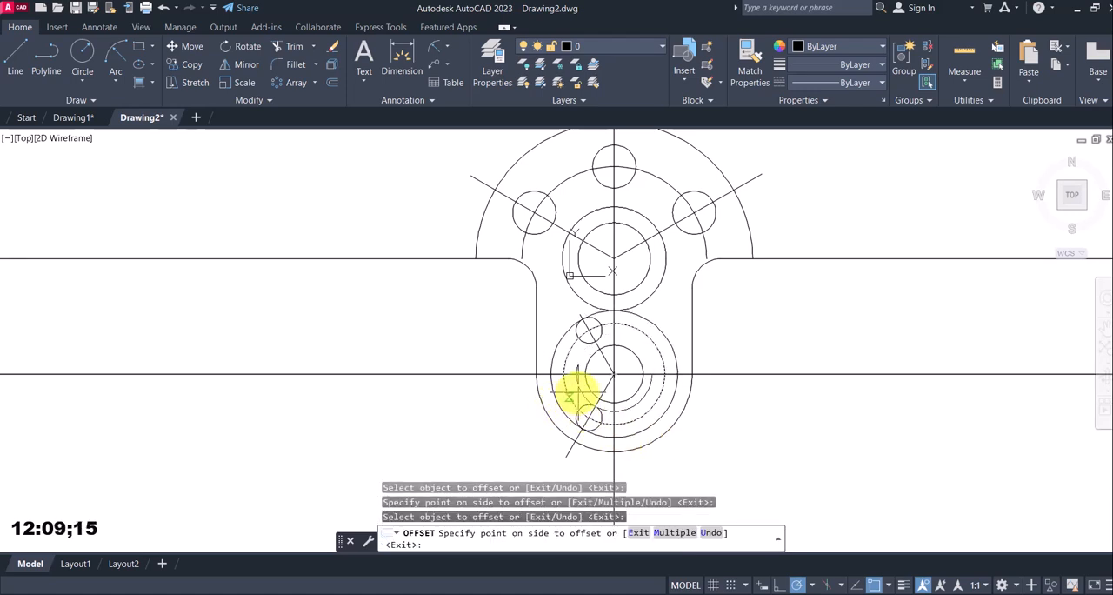
pyautogui.click(582, 420)
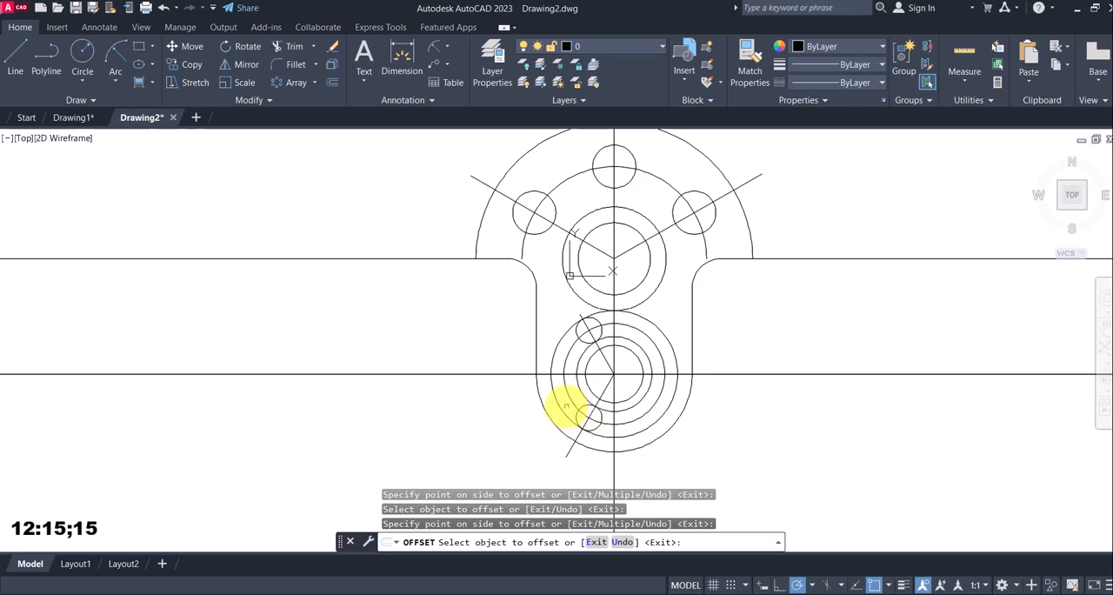
# - Trim the two offset circles and the two 9 mm radius circles to leave a closed curved slot left of the vertical centre line
pyautogui.click(291, 48)
pyautogui.click(580, 335)
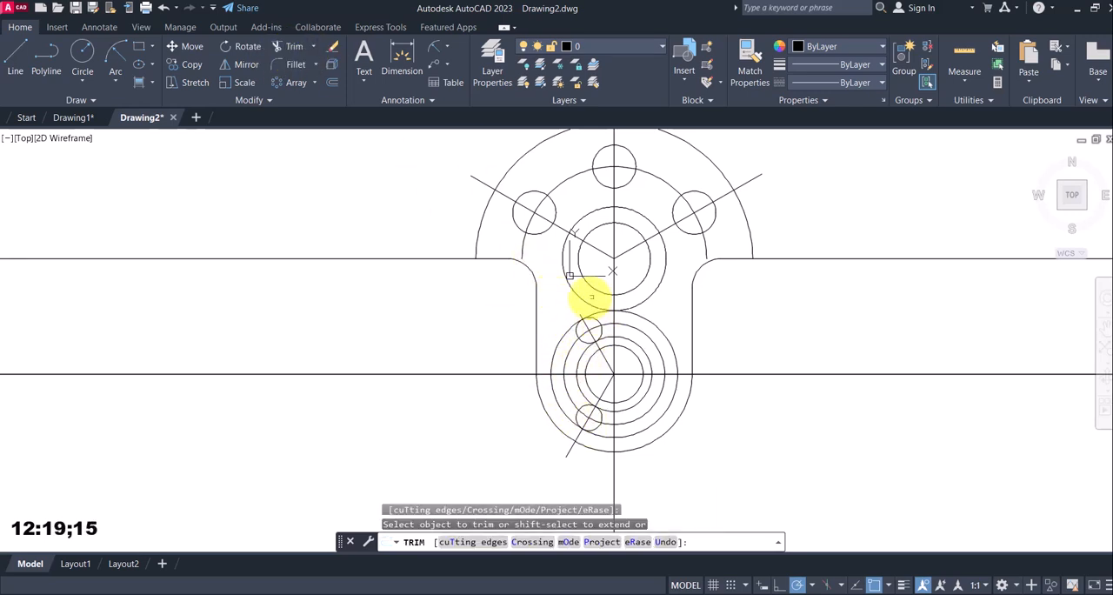
pyautogui.click(594, 311)
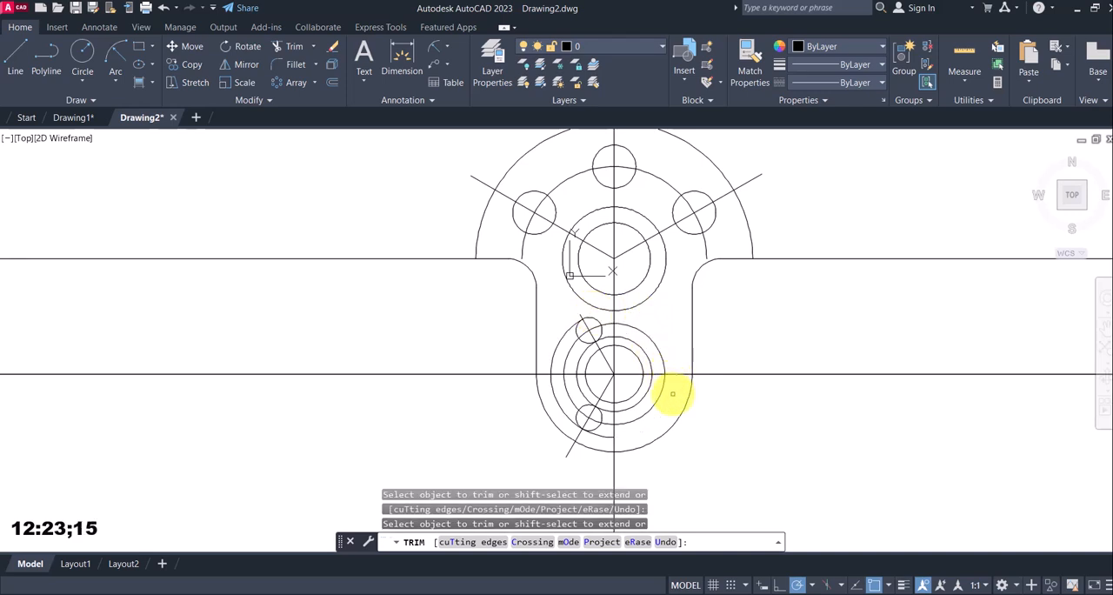
pyautogui.moveTo(611, 443)
pyautogui.mouseDown()
pyautogui.moveTo(596, 422)
pyautogui.moveTo(622, 398)
pyautogui.mouseUp()
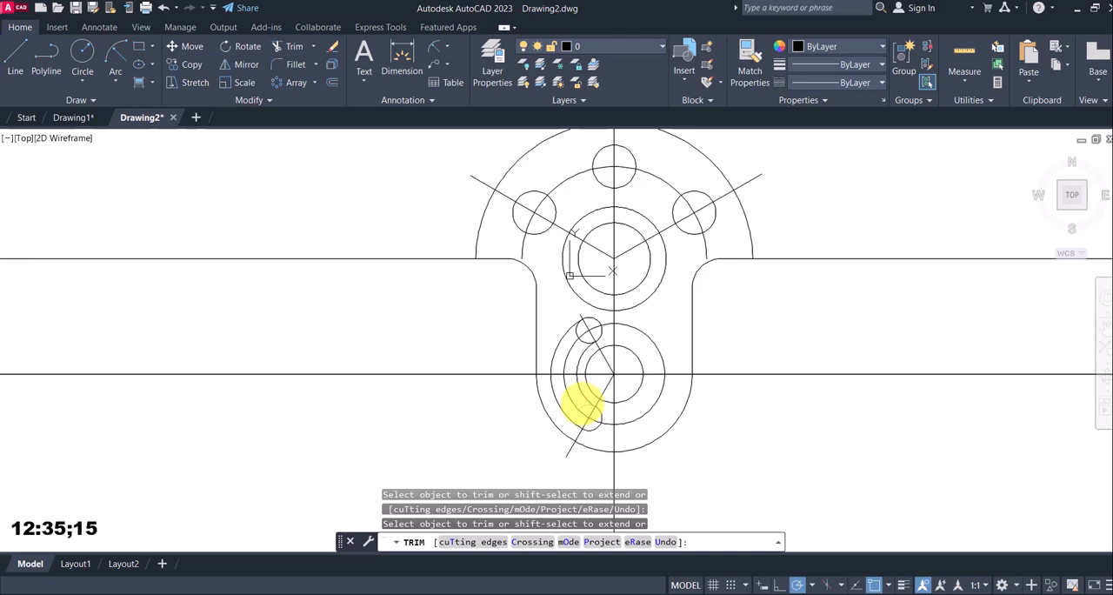
pyautogui.click(581, 402)
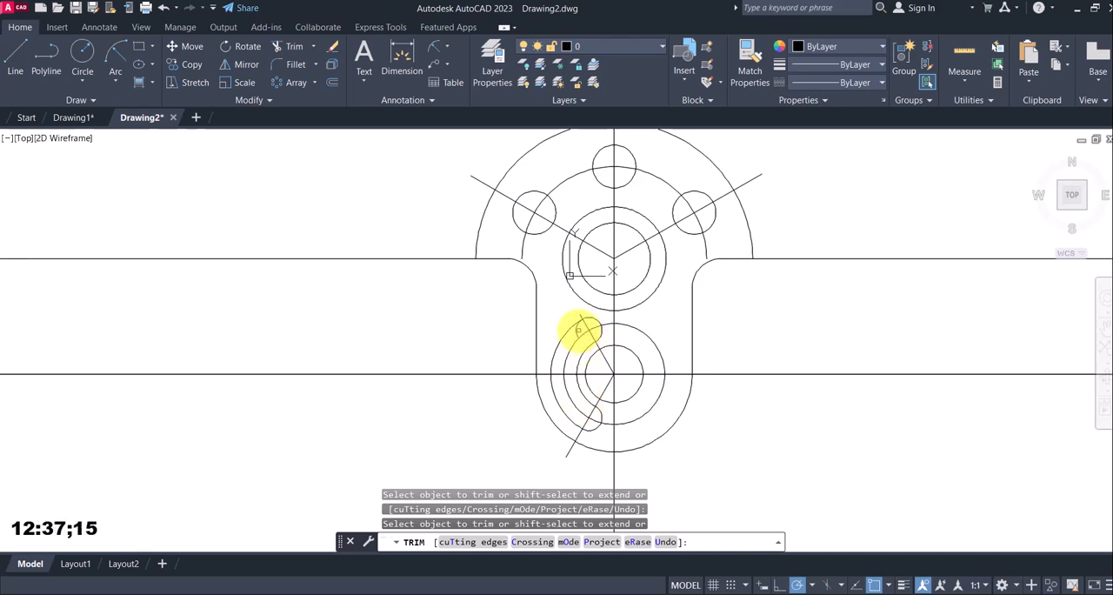
pyautogui.click(576, 331)
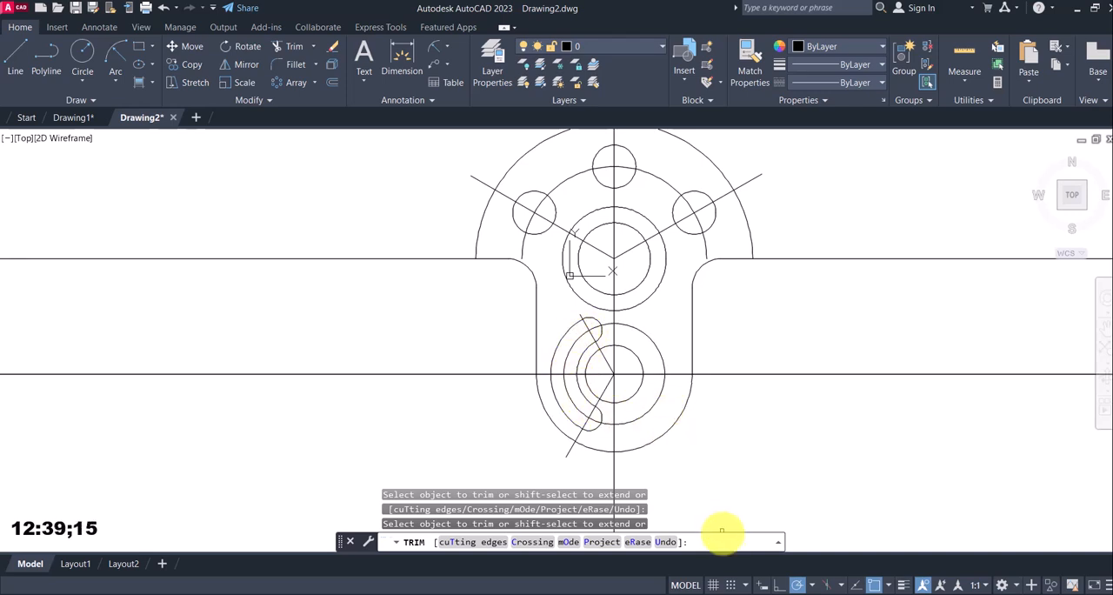
pyautogui.press('Escape')
# - Check the reference drawing and mirror the curved slot's four arcs about the vertical centre line, keeping the source objects
pyautogui.click(743, 594)
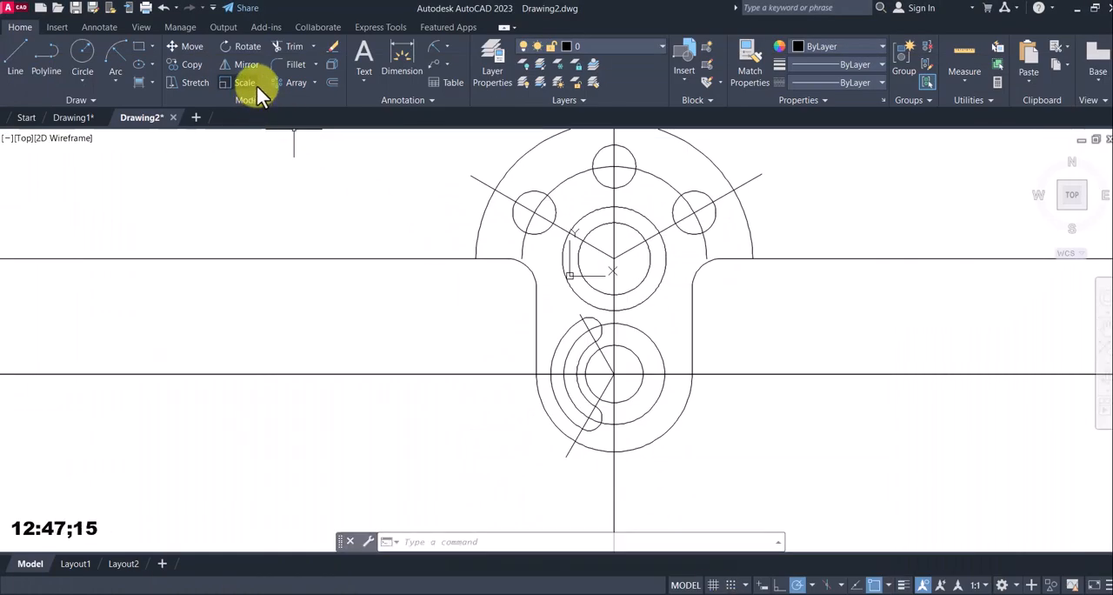
pyautogui.click(238, 64)
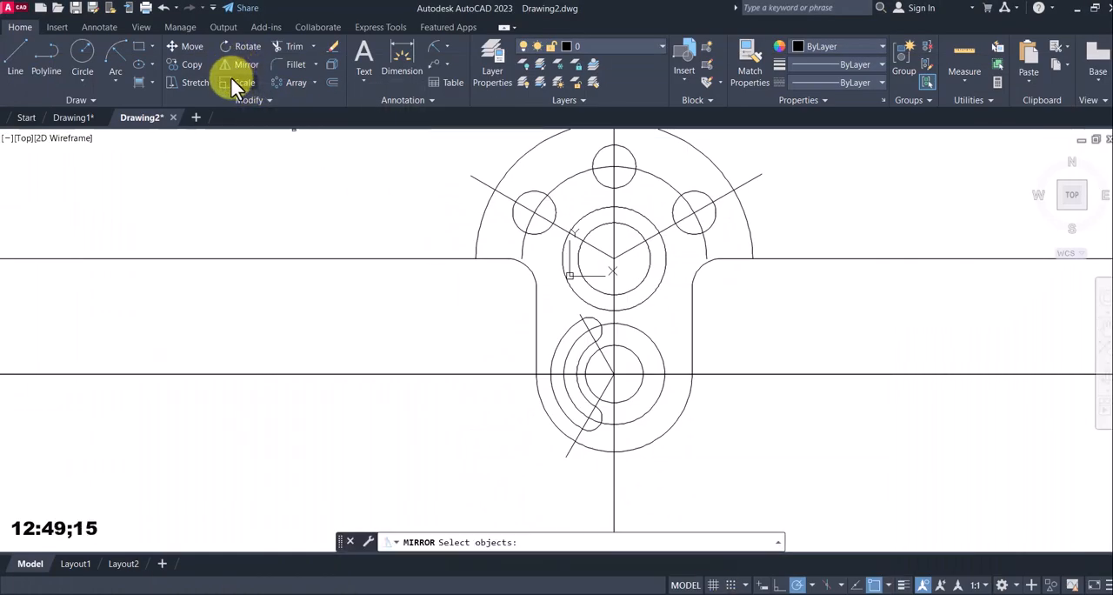
pyautogui.click(597, 331)
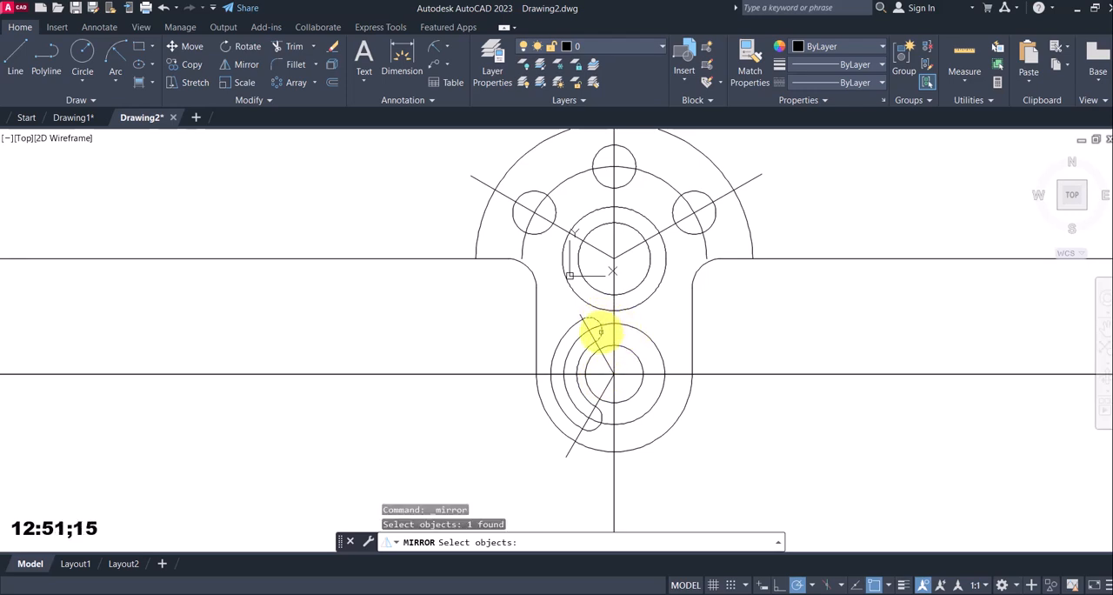
pyautogui.click(575, 325)
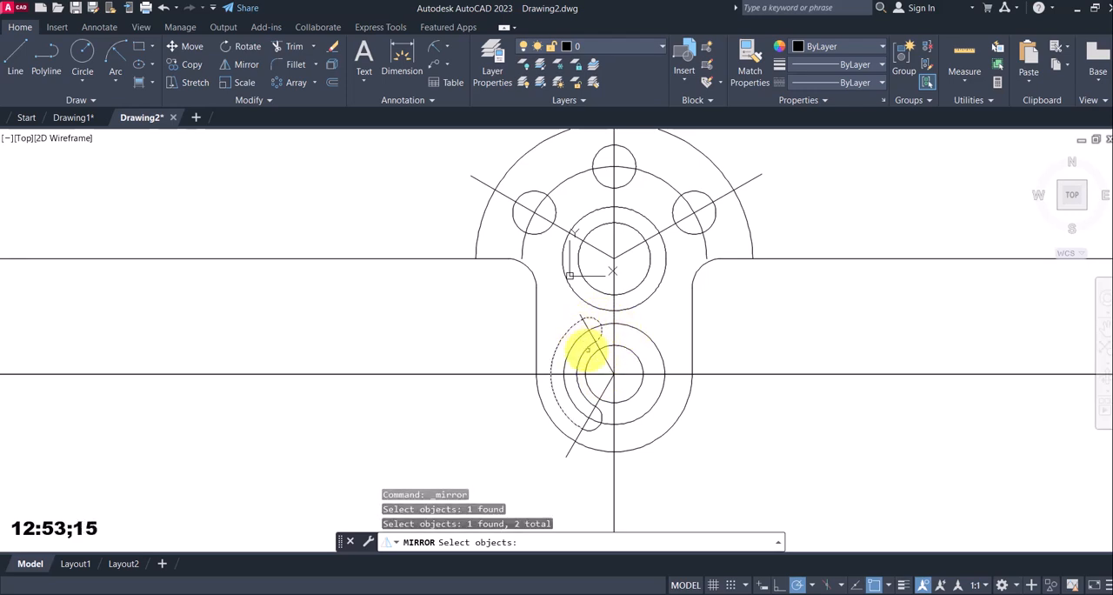
pyautogui.click(580, 354)
pyautogui.click(596, 427)
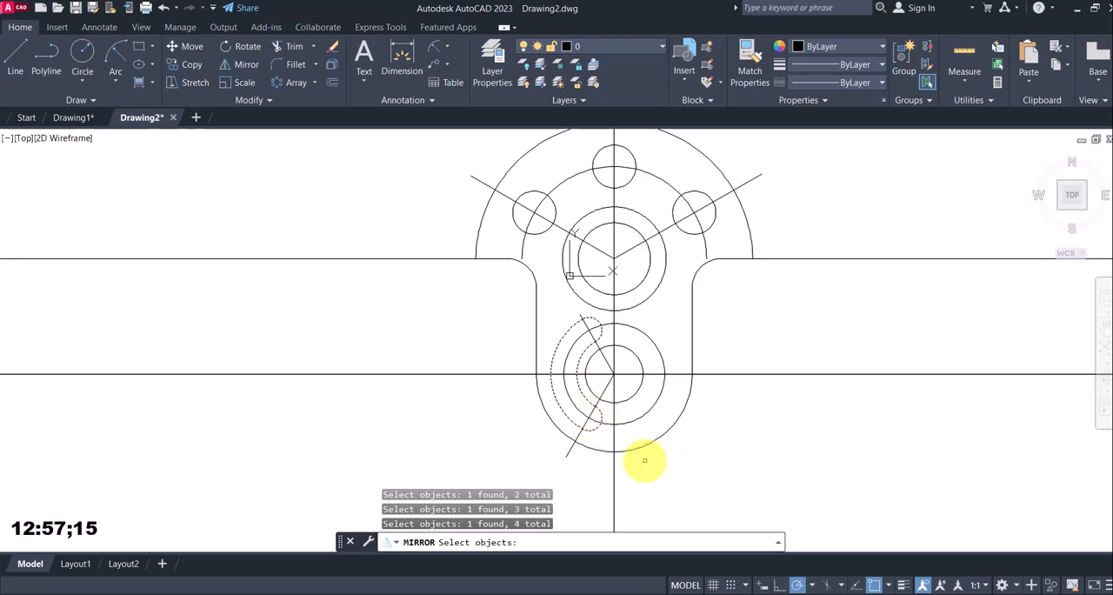
pyautogui.press('Return')
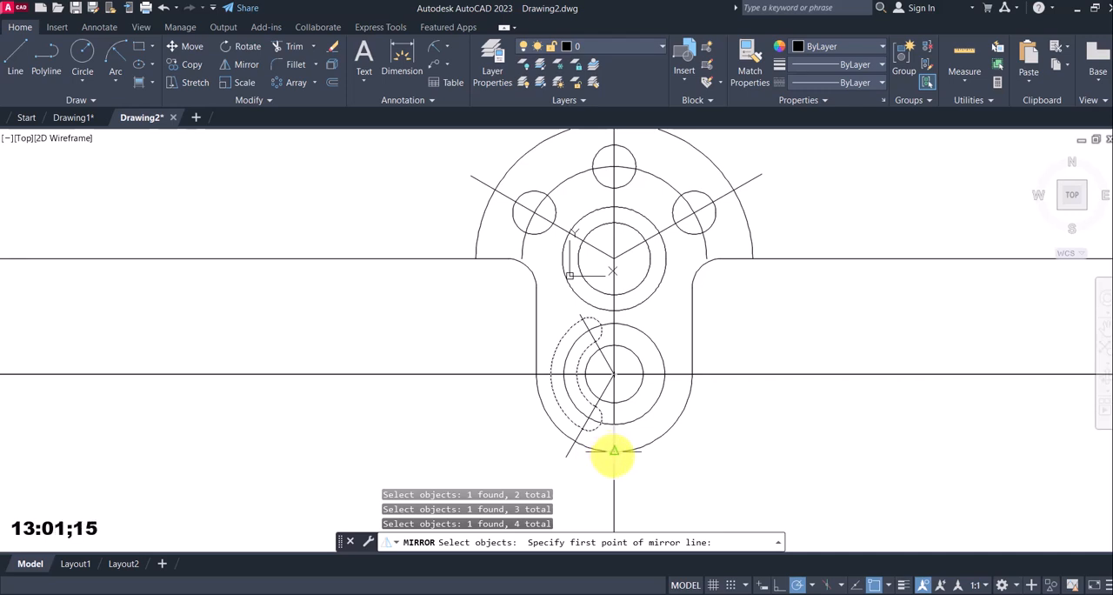
pyautogui.click(613, 451)
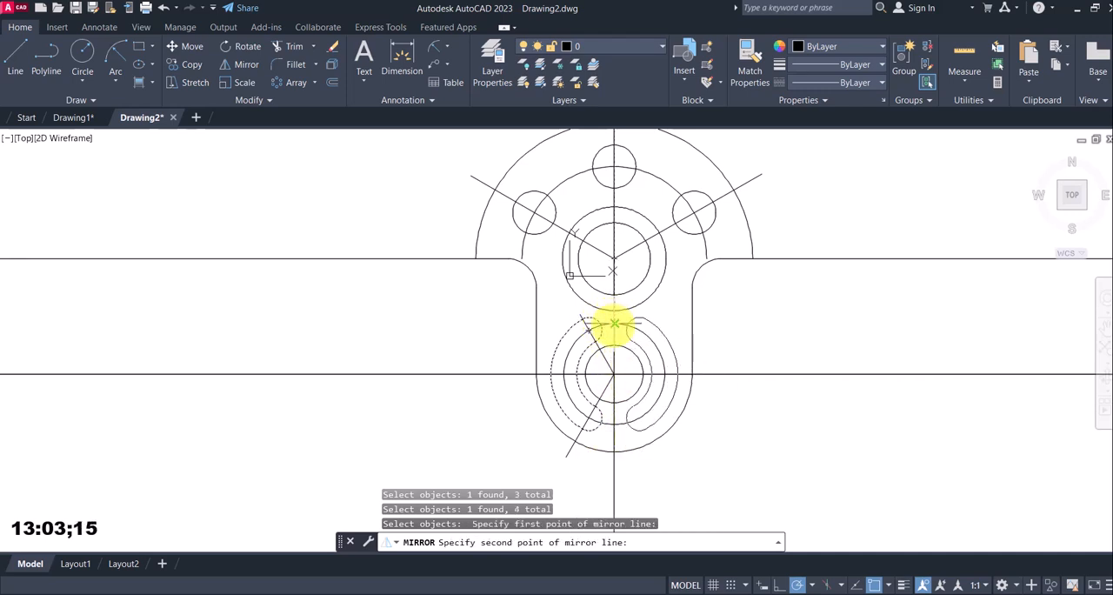
pyautogui.click(614, 324)
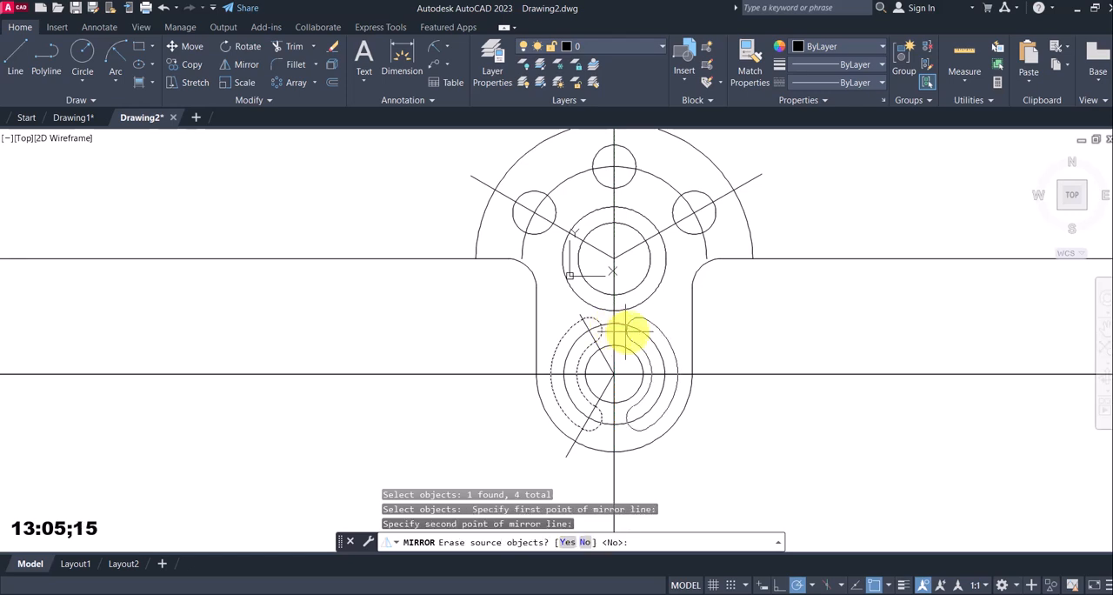
pyautogui.click(589, 543)
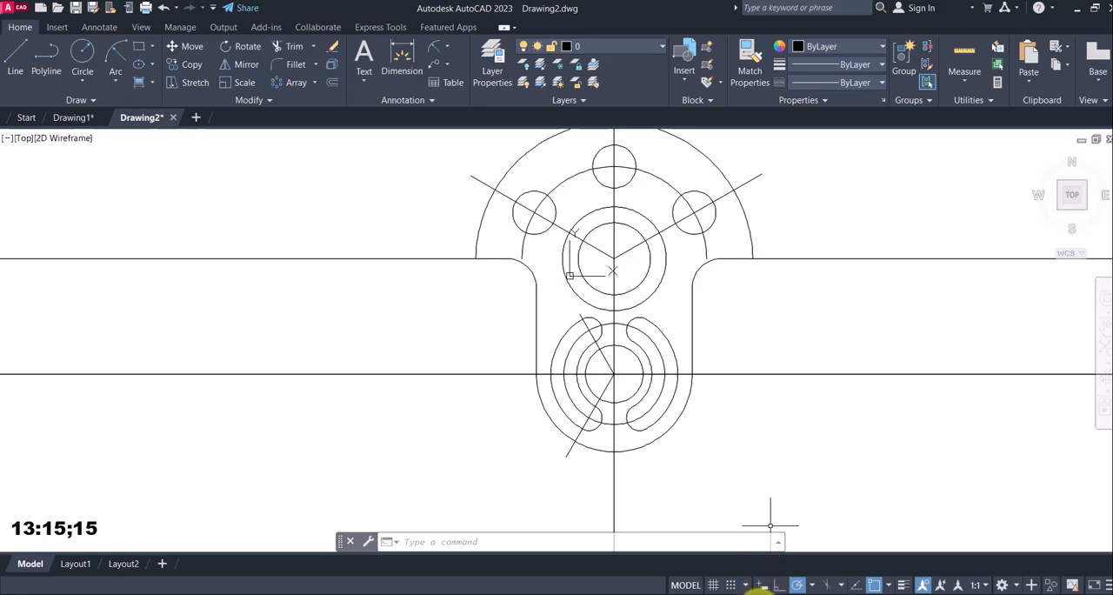
# - Check the reference drawing and draw a rectangle enclosing the whole plate with a small margin, crossing the long construction lines
pyautogui.click(739, 594)
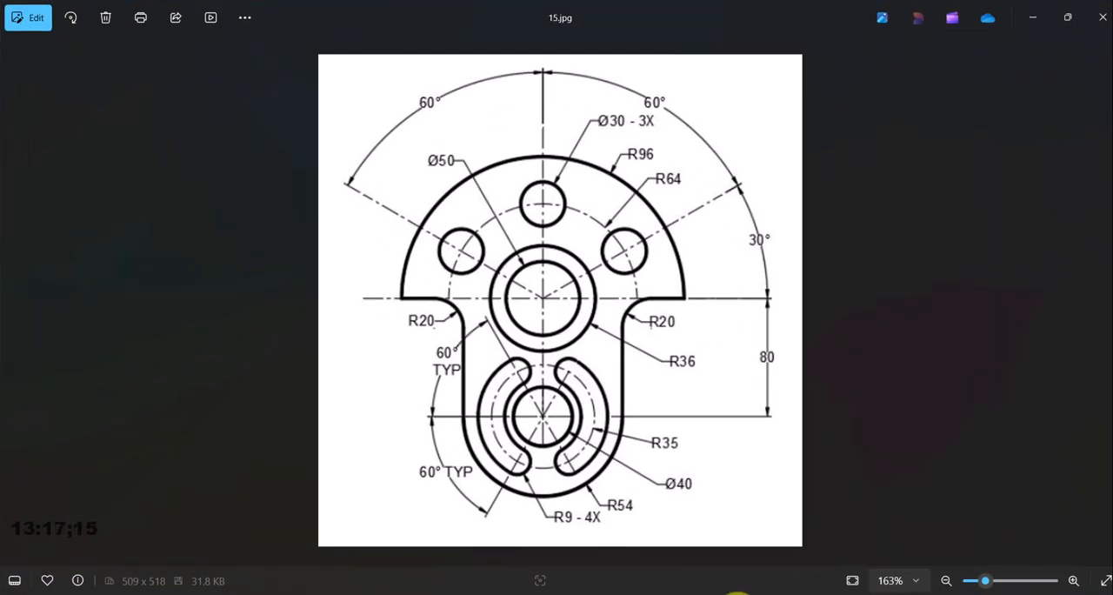
pyautogui.click(738, 593)
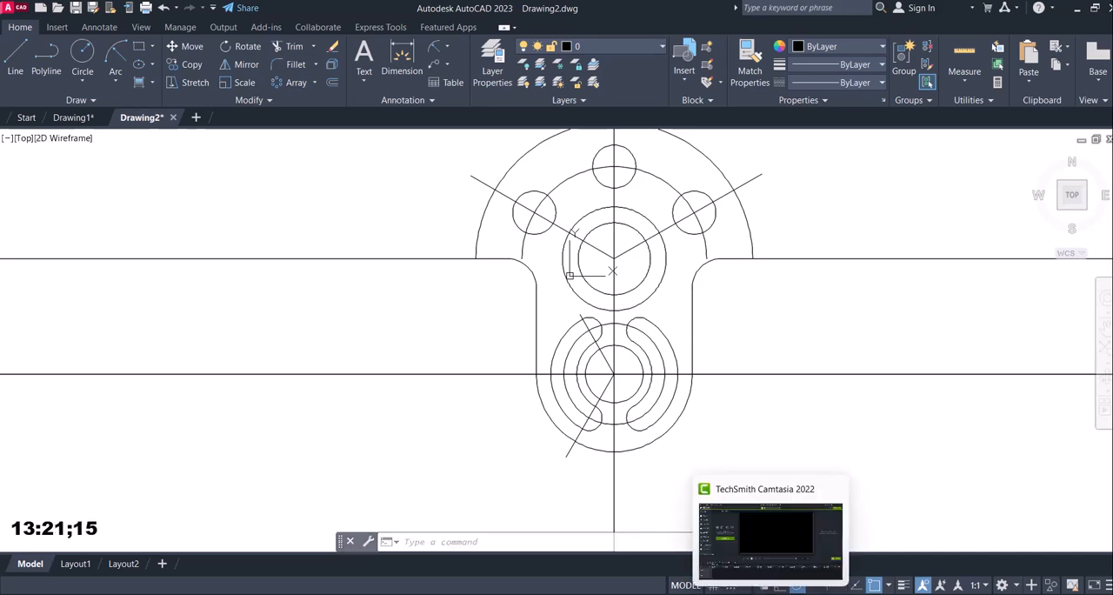
pyautogui.click(739, 593)
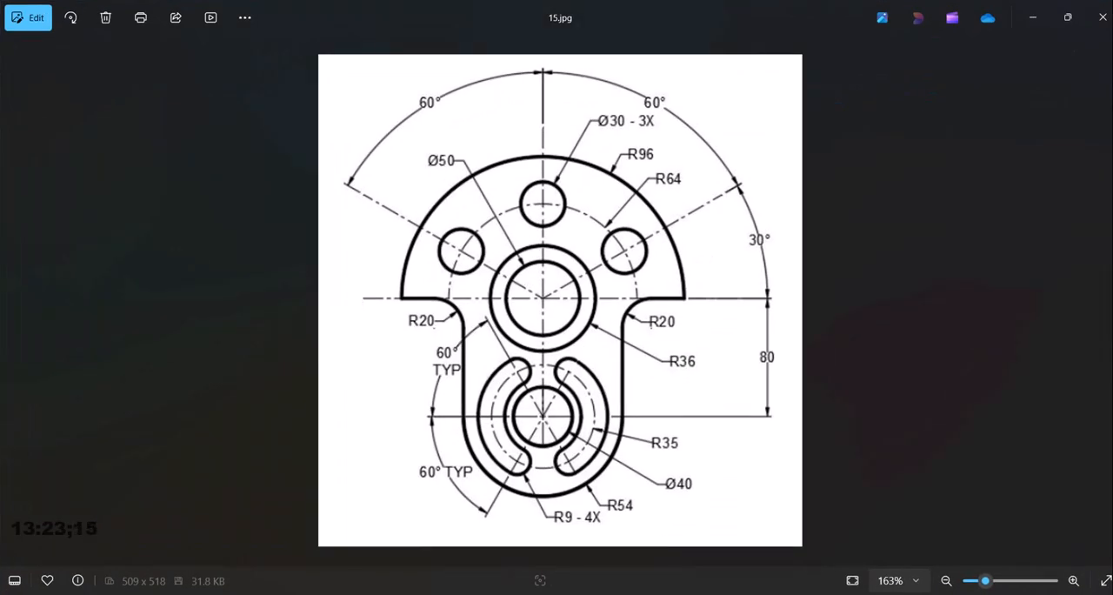
pyautogui.click(738, 593)
pyautogui.scroll(-3, 646, 367)
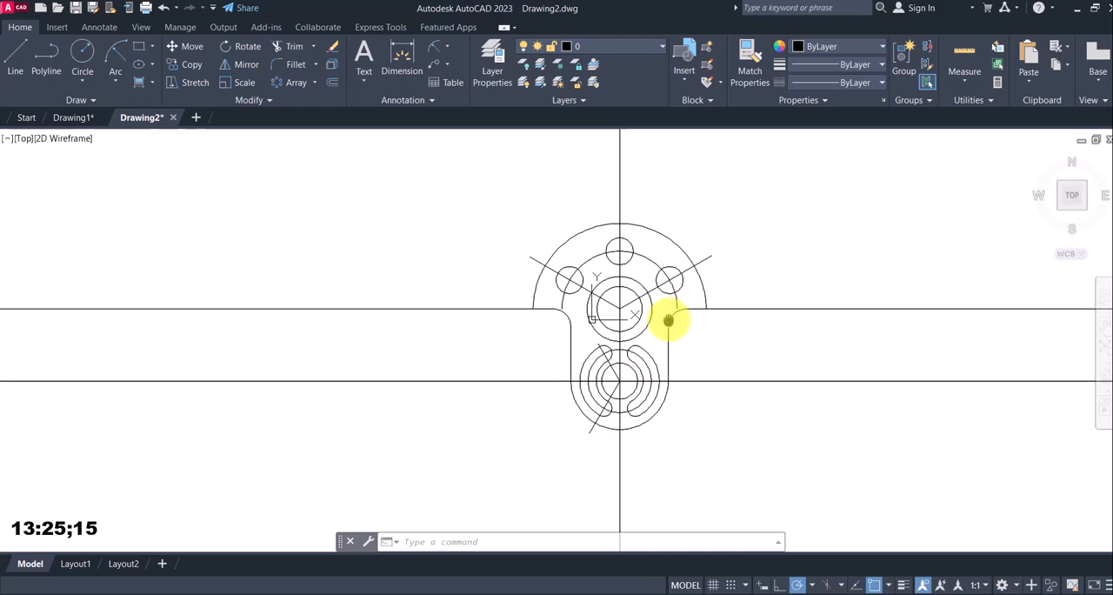
pyautogui.moveTo(668, 320); pyautogui.dragTo(636, 340, button='middle')
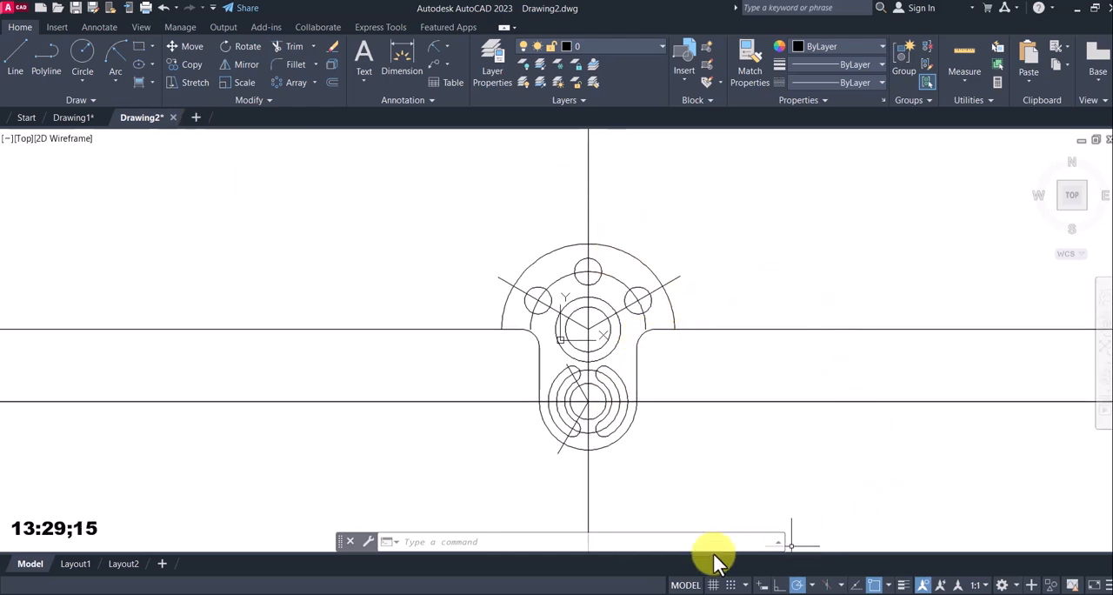
pyautogui.click(139, 50)
pyautogui.click(484, 237)
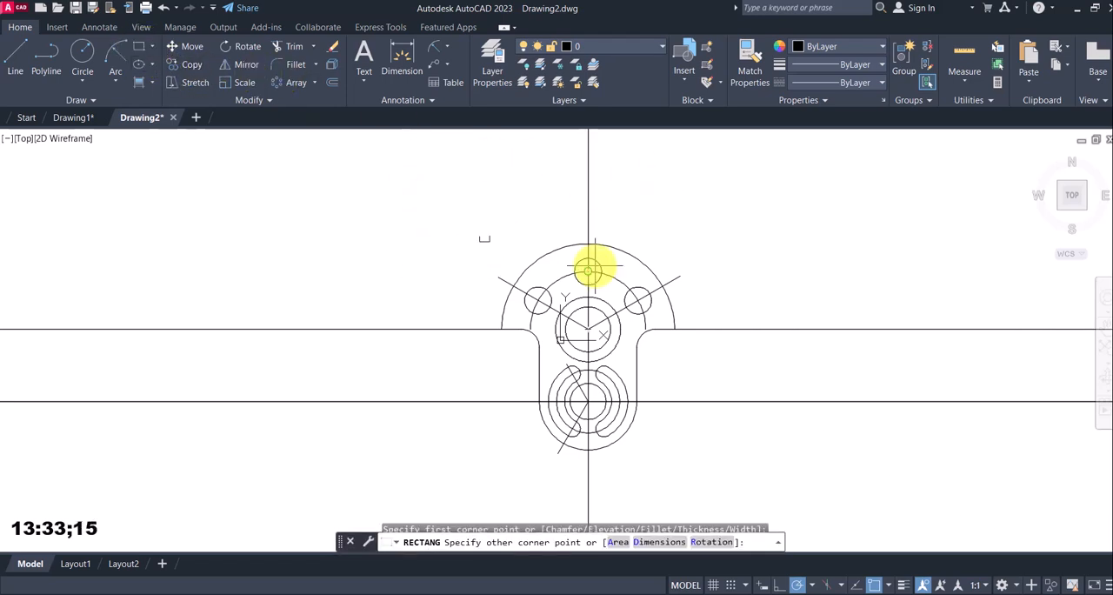
pyautogui.click(697, 469)
# - Trim the horizontal and vertical construction lines outside the enclosing rectangle on all sides and erase the rectangle
pyautogui.click(294, 47)
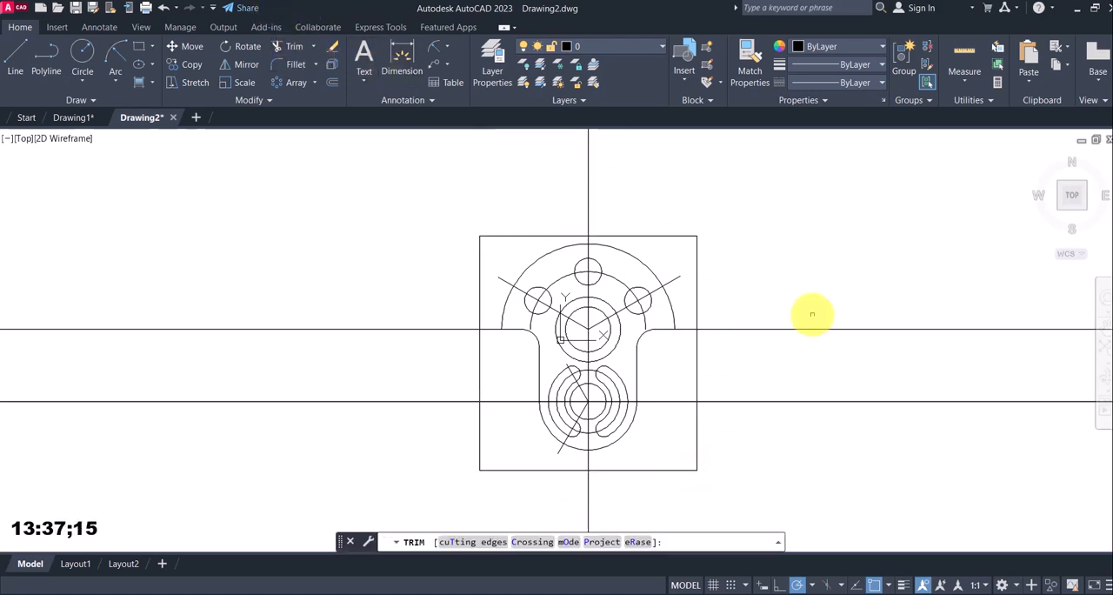
pyautogui.moveTo(889, 454); pyautogui.dragTo(814, 223)
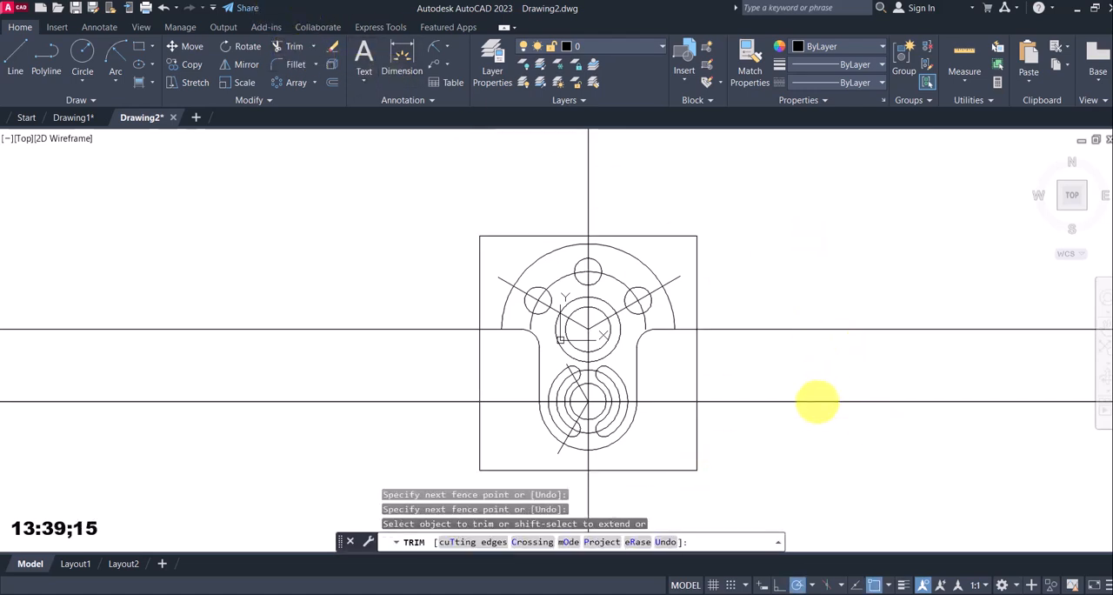
pyautogui.moveTo(803, 440)
pyautogui.mouseDown()
pyautogui.moveTo(766, 306)
pyautogui.moveTo(746, 417)
pyautogui.mouseUp()
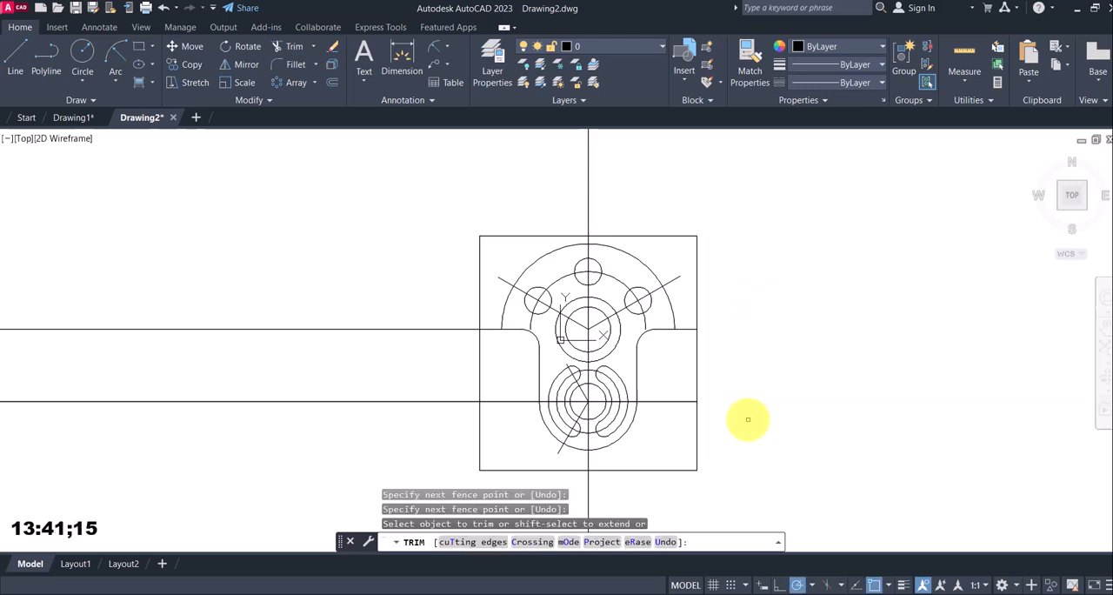
pyautogui.moveTo(659, 182)
pyautogui.mouseDown()
pyautogui.moveTo(492, 164)
pyautogui.moveTo(355, 238)
pyautogui.moveTo(329, 448)
pyautogui.mouseUp()
pyautogui.moveTo(604, 463)
pyautogui.mouseDown()
pyautogui.moveTo(585, 503)
pyautogui.moveTo(559, 472)
pyautogui.moveTo(571, 489)
pyautogui.mouseUp()
pyautogui.press('Escape')
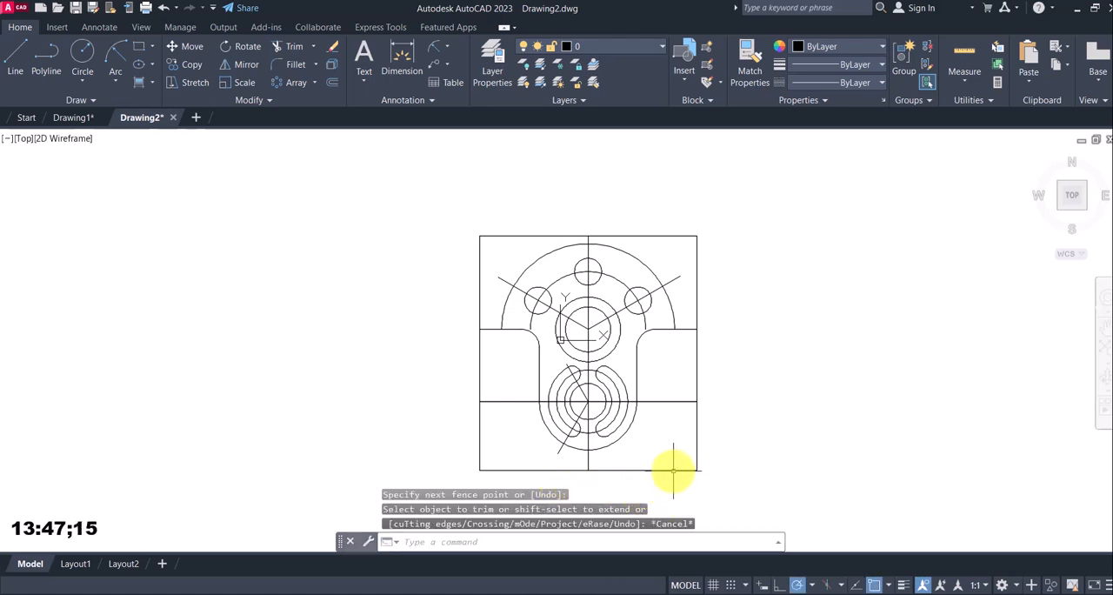
pyautogui.click(673, 470)
pyautogui.press('Delete')
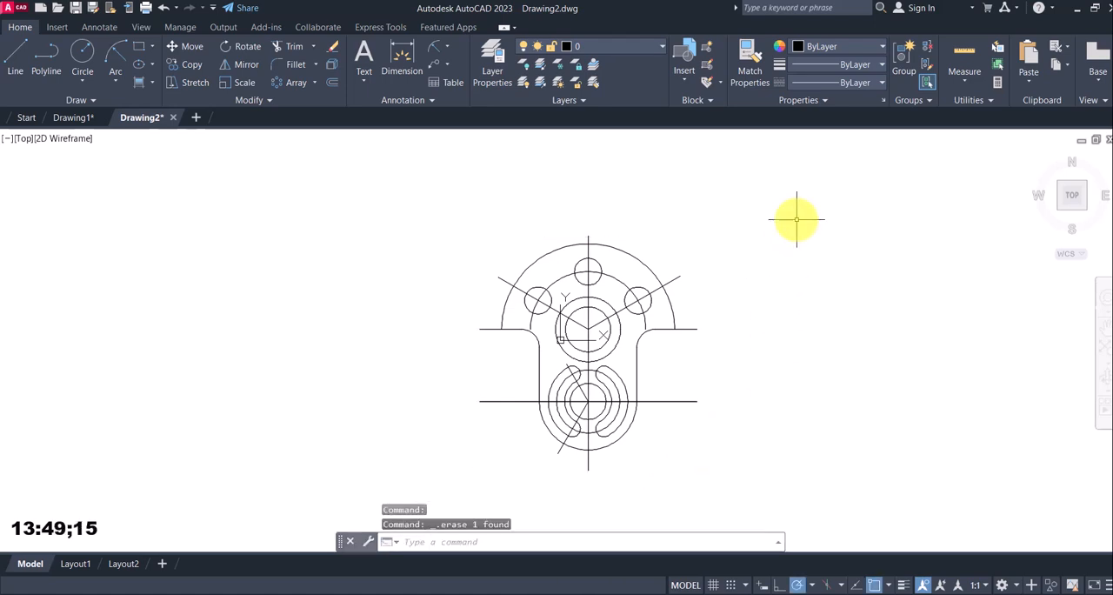
# - Create a new layer named thick and set its lineweight to 0.30 mm
pyautogui.click(480, 46)
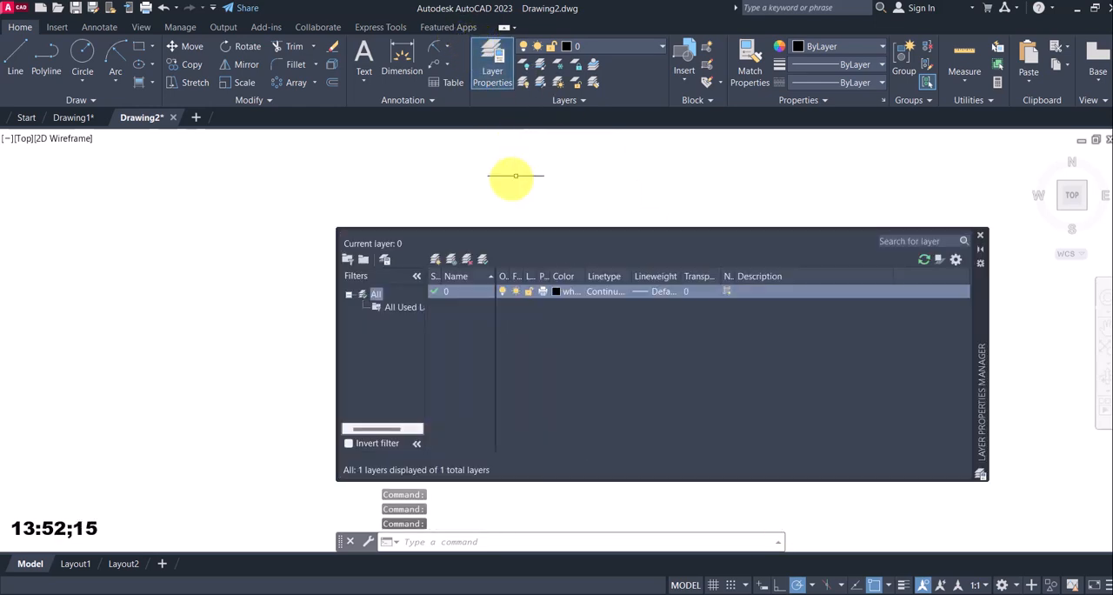
pyautogui.click(434, 259)
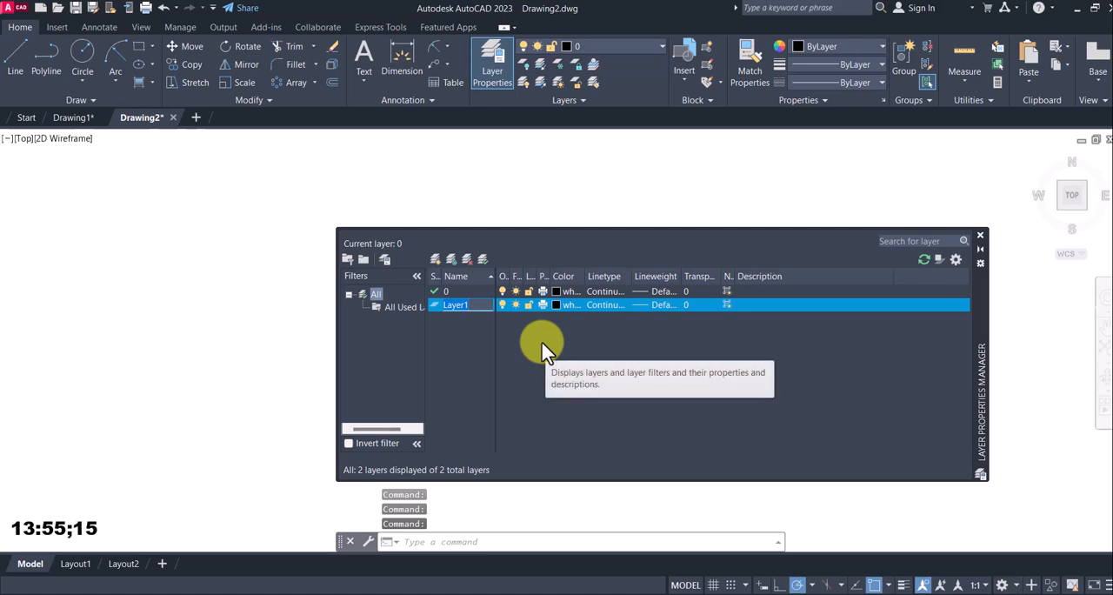
pyautogui.write('thick')
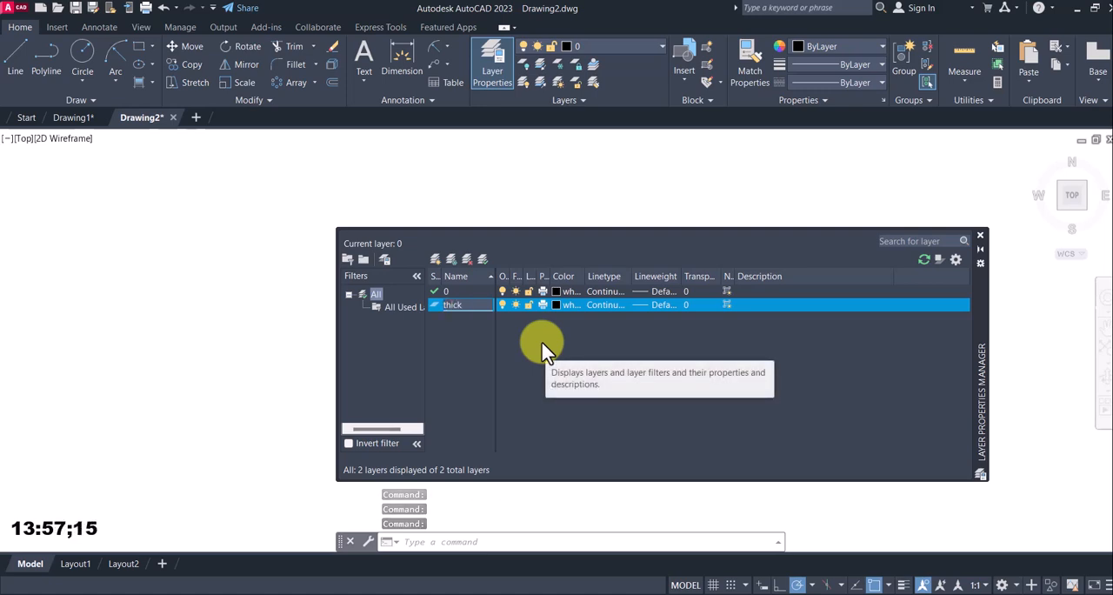
pyautogui.click(645, 305)
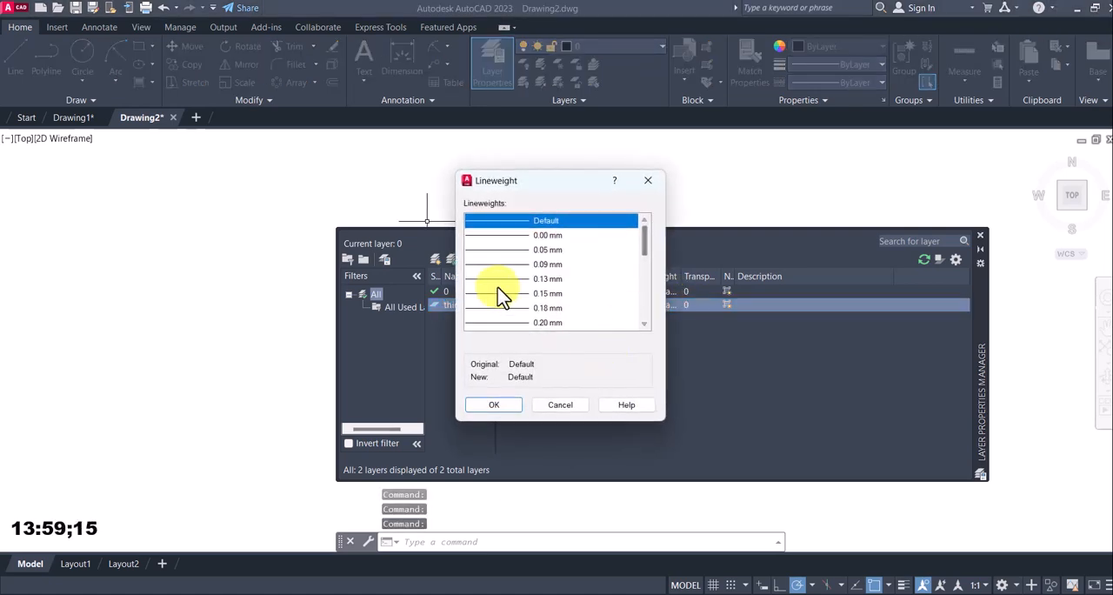
pyautogui.scroll(-2, 497, 291)
pyautogui.click(507, 269)
pyautogui.click(509, 404)
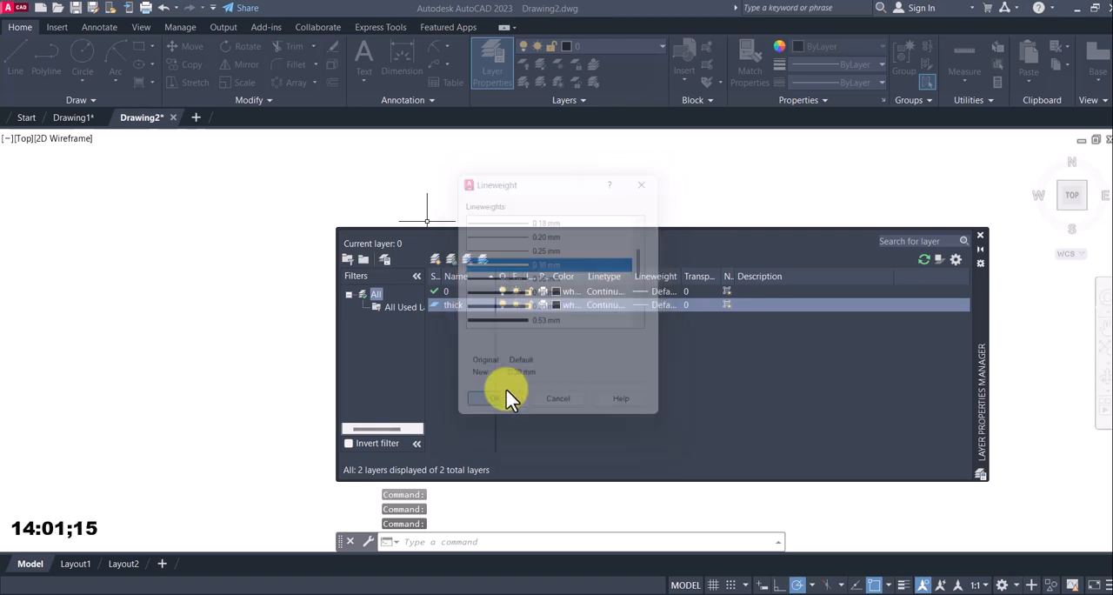
# - Create another layer named center line and set its colour to red
pyautogui.click(435, 261)
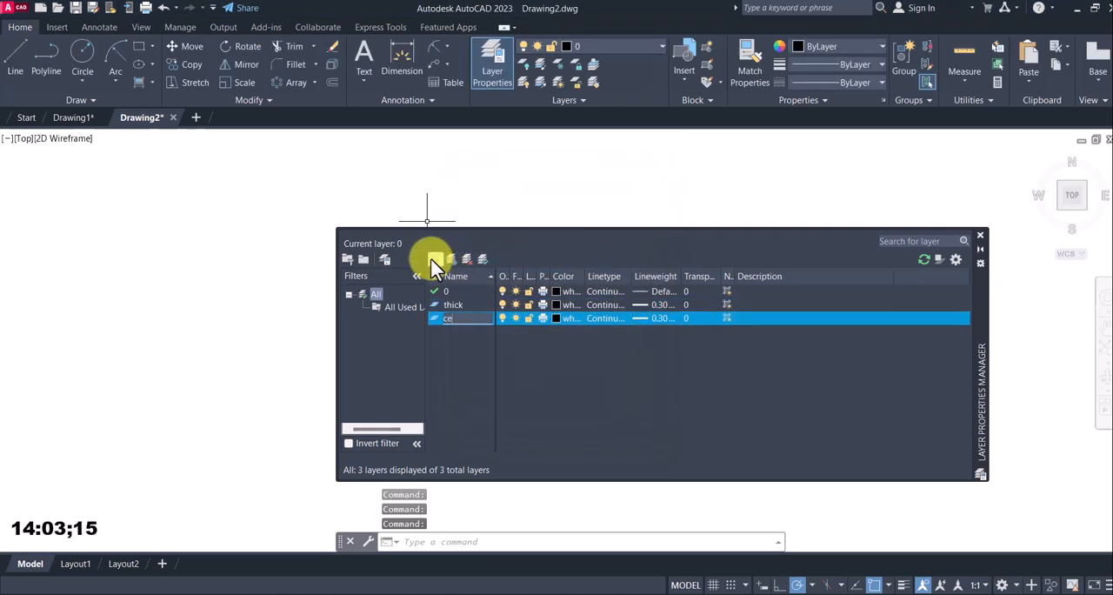
pyautogui.write('center line')
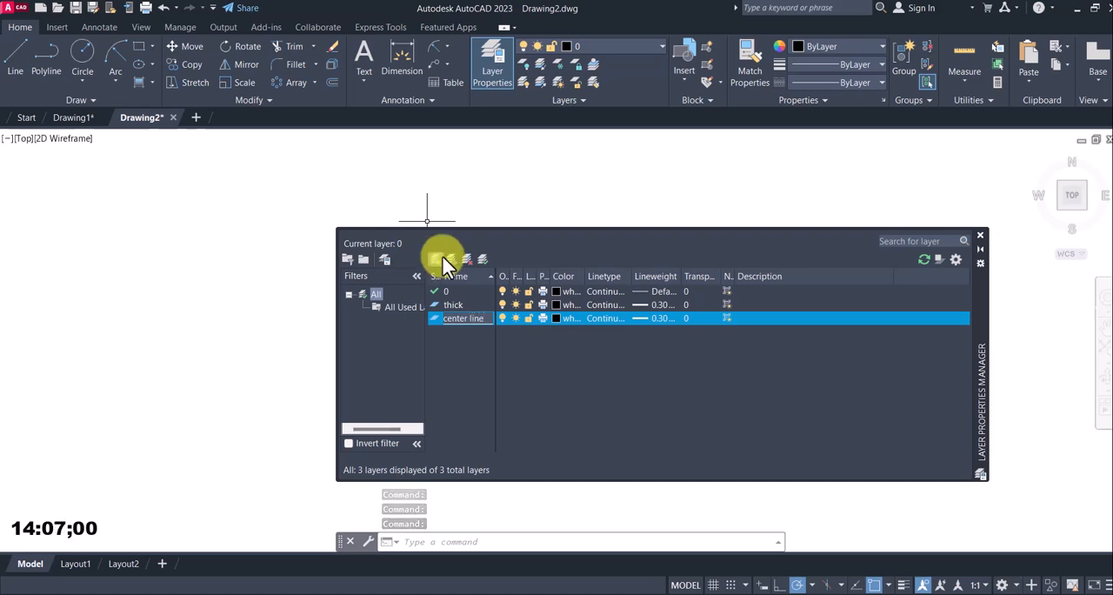
pyautogui.click(557, 319)
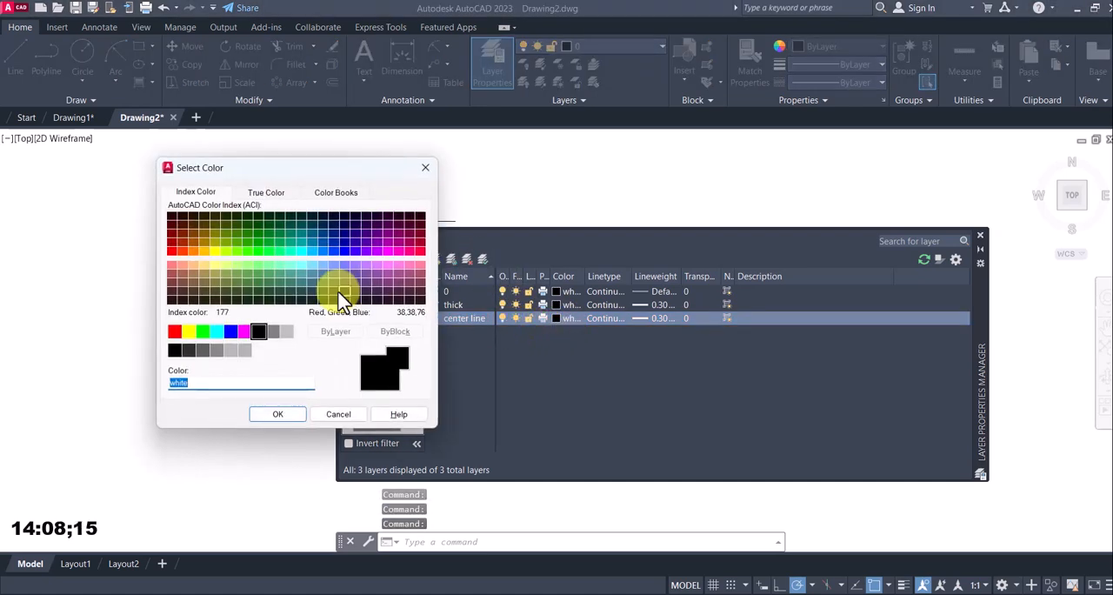
pyautogui.click(175, 332)
pyautogui.click(277, 414)
# - Load the CENTER linetype from acad.lin and assign it to the center line layer
pyautogui.click(606, 318)
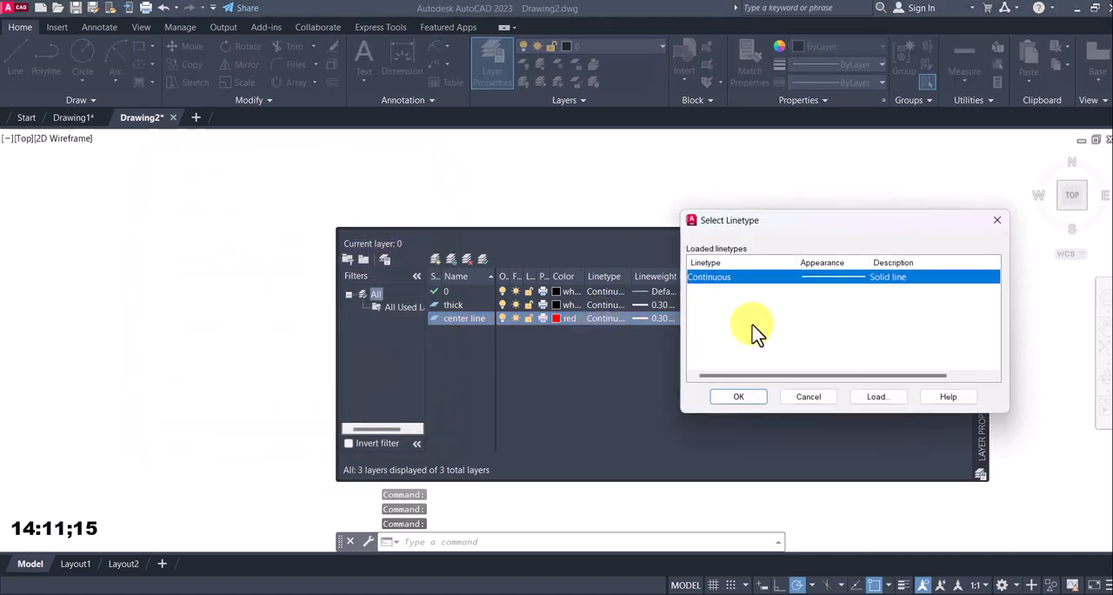
pyautogui.click(868, 397)
pyautogui.scroll(-5, 407, 376)
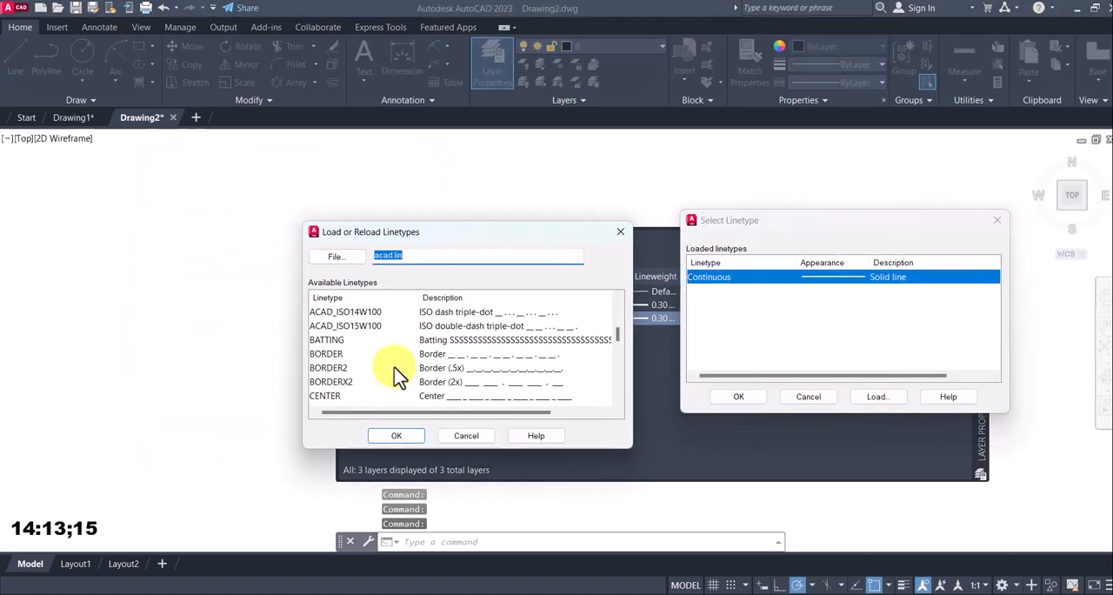
pyautogui.scroll(-2, 368, 365)
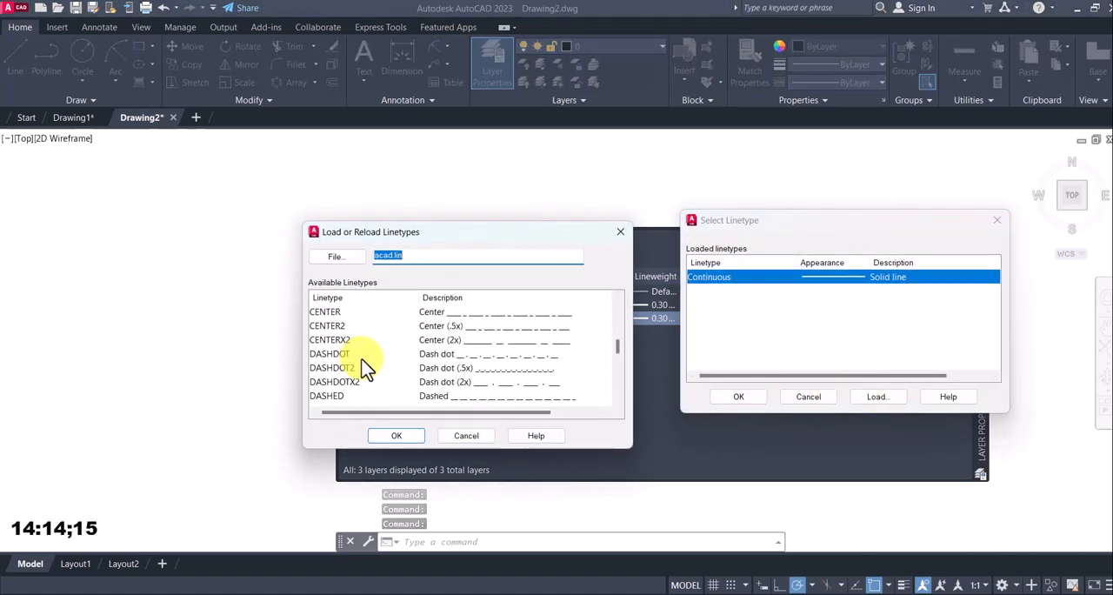
pyautogui.click(340, 313)
pyautogui.click(397, 434)
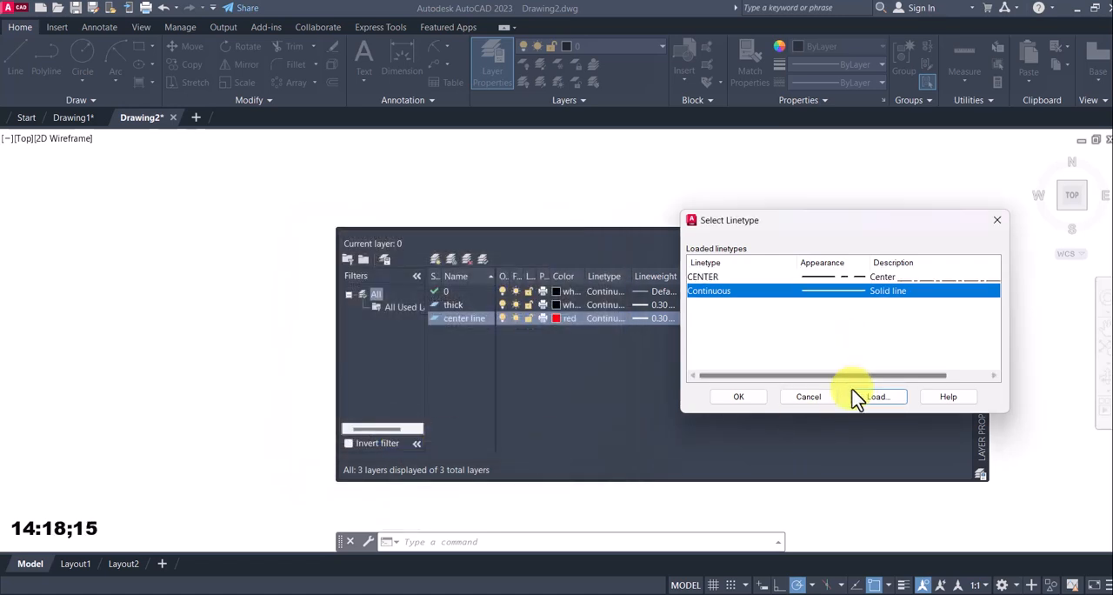
pyautogui.click(827, 276)
pyautogui.click(740, 397)
# - Set the center line layer's lineweight to 0.18 mm and close the layer manager
pyautogui.click(636, 317)
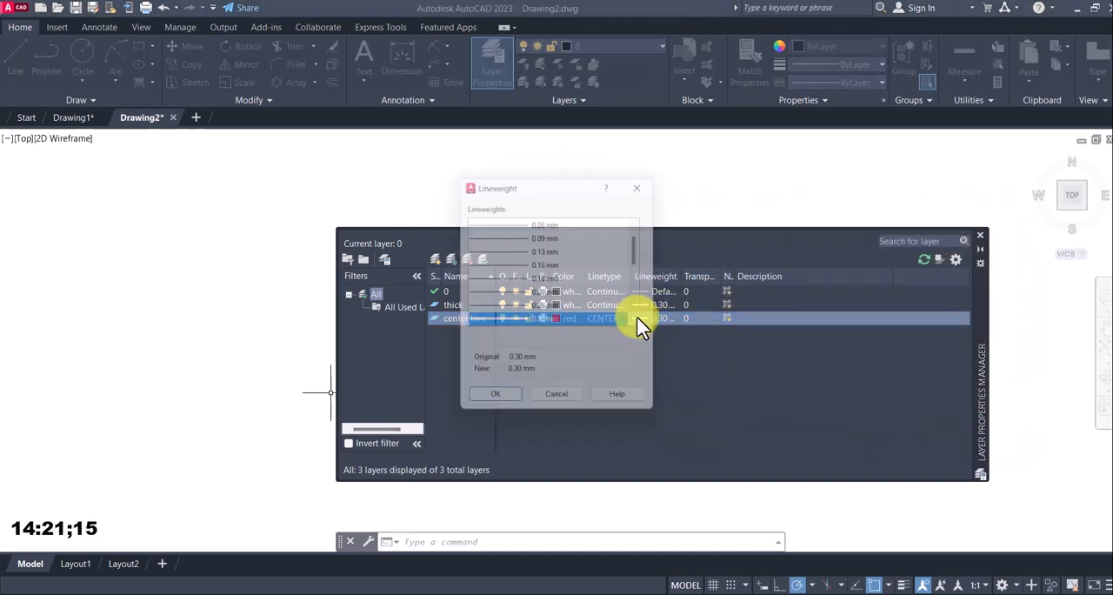
pyautogui.click(532, 279)
pyautogui.click(494, 404)
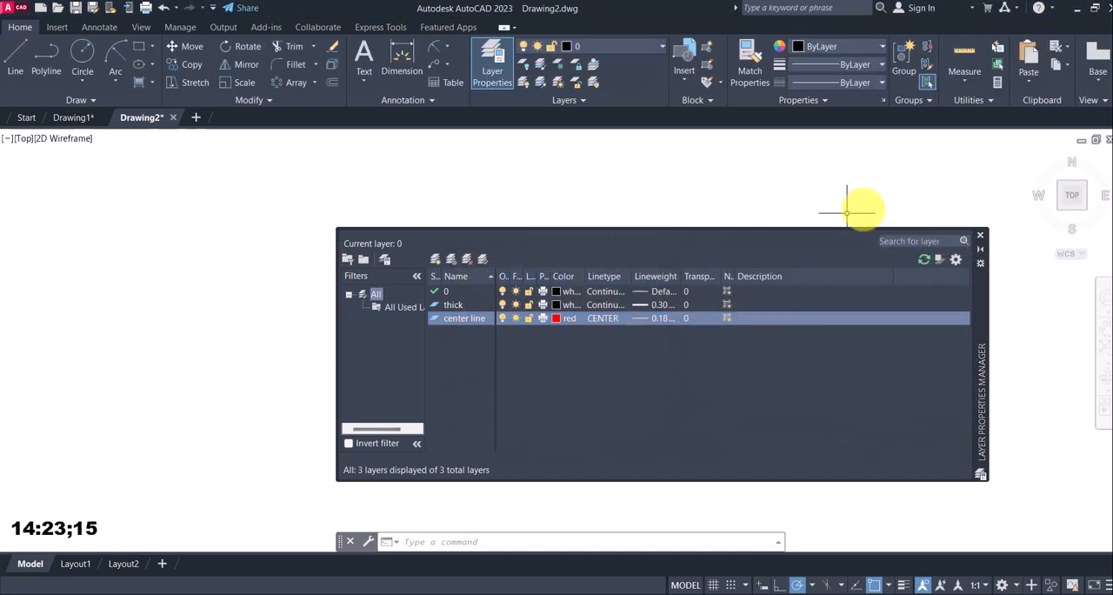
pyautogui.click(980, 237)
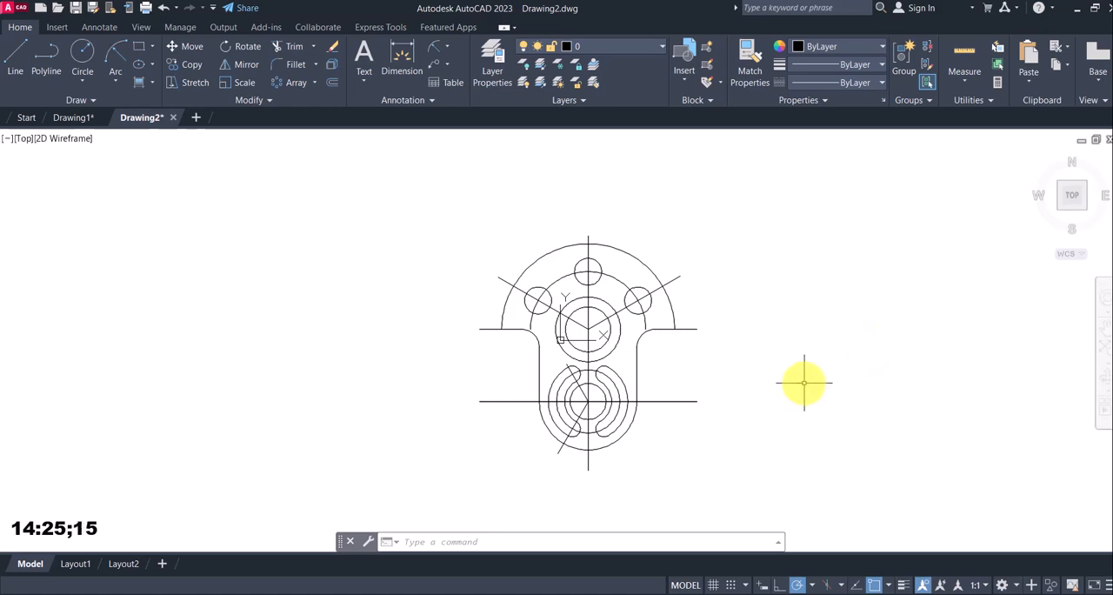
# - Assign every object of the plate drawing to the thick layer and clear the selection
pyautogui.click(752, 485)
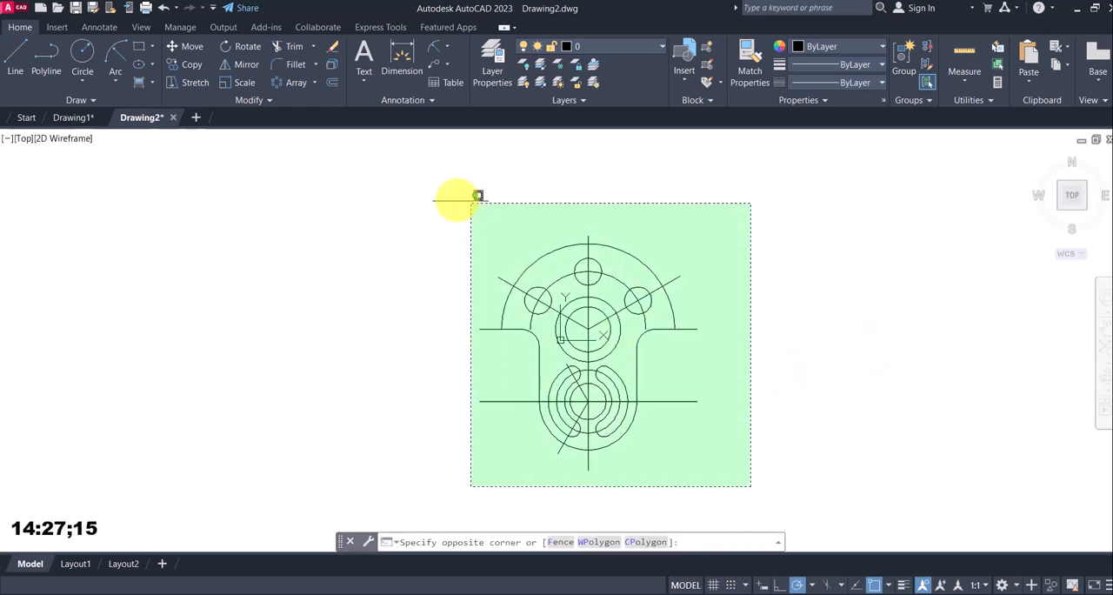
pyautogui.click(435, 177)
pyautogui.click(622, 51)
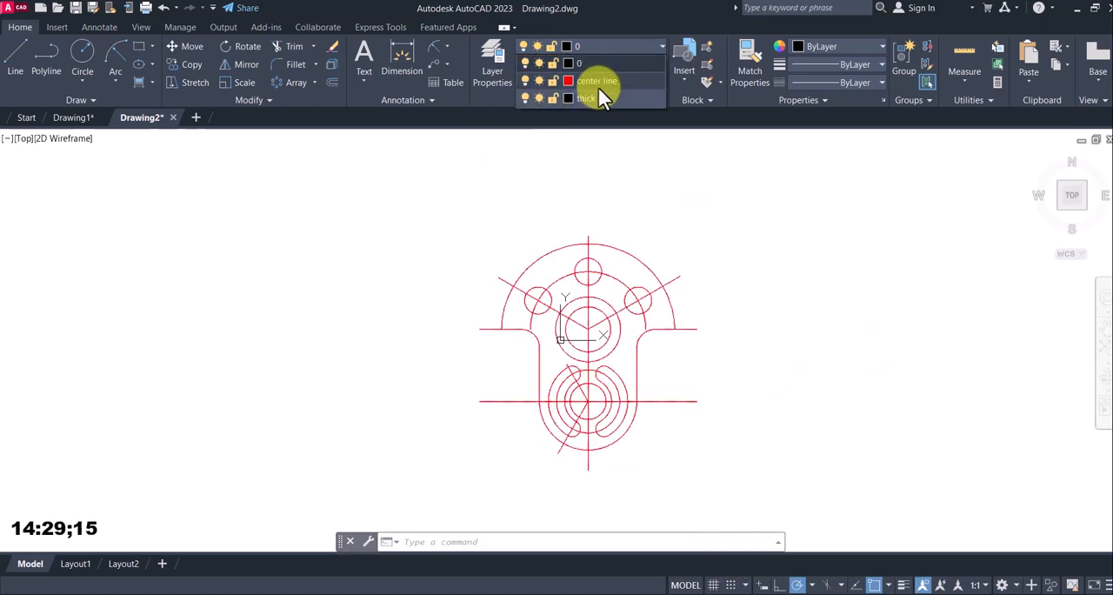
pyautogui.click(590, 94)
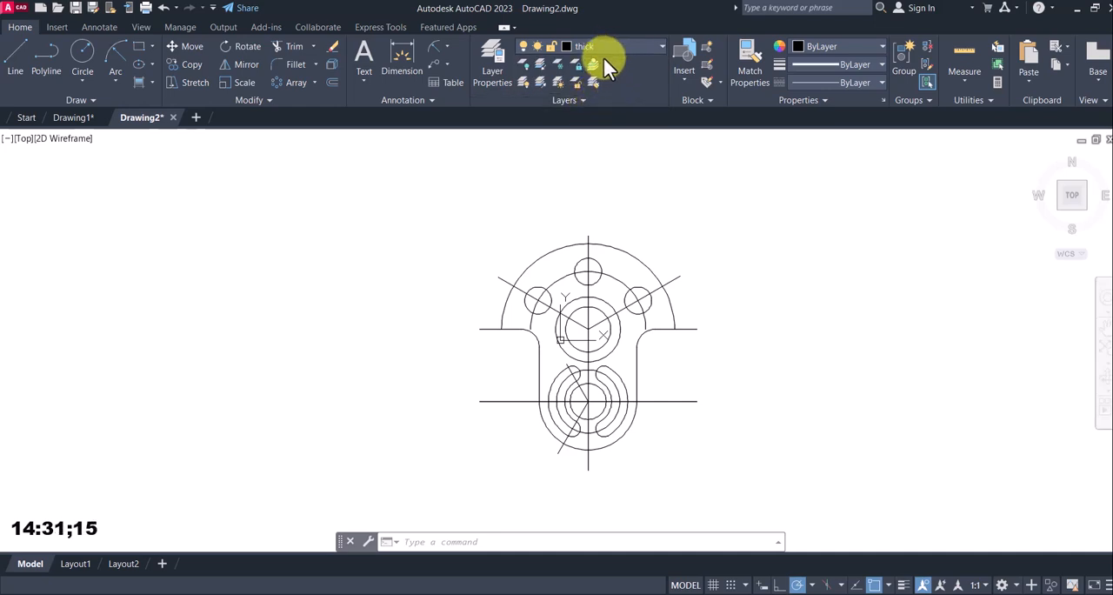
pyautogui.hotkey('ctrl', 'a')
pyautogui.press('Escape')
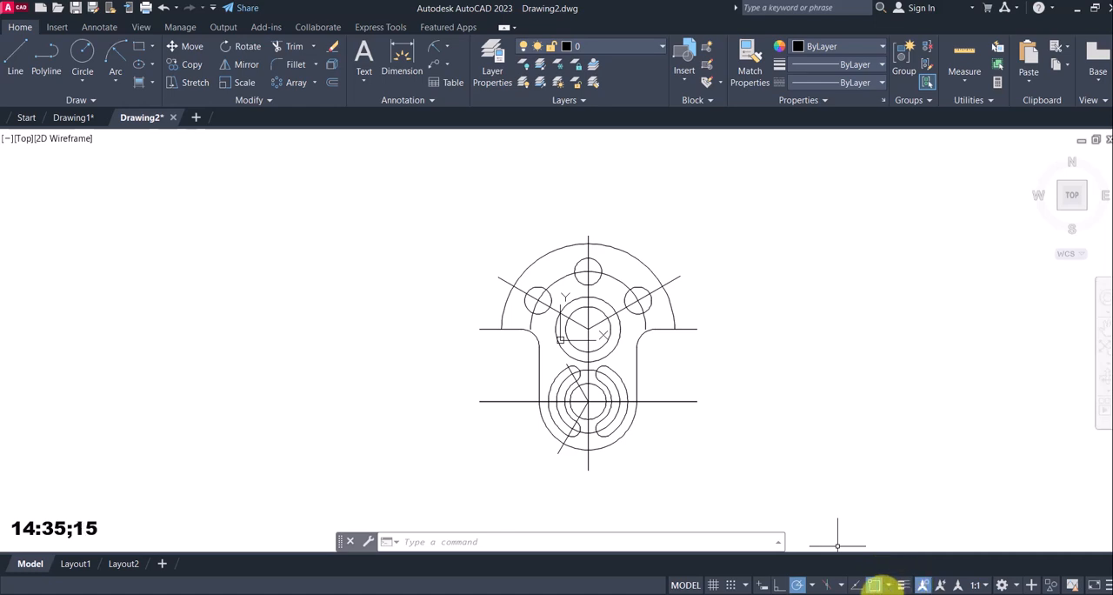
# - Turn on the lineweight display and switch off polar tracking and 2D object snap
pyautogui.click(903, 585)
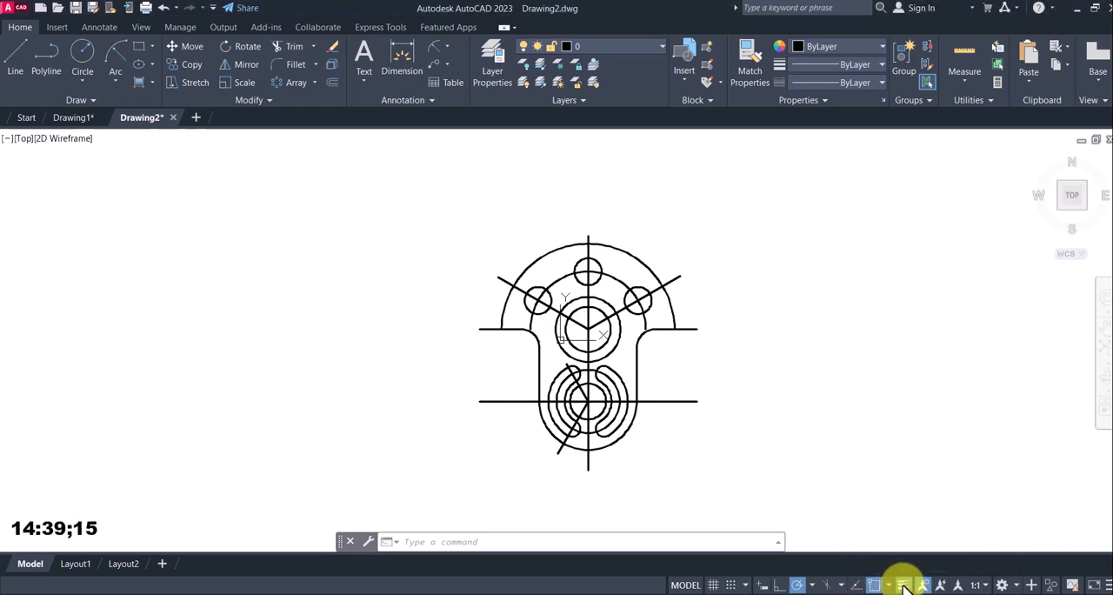
pyautogui.click(904, 585)
pyautogui.click(903, 585)
pyautogui.click(797, 584)
pyautogui.click(874, 585)
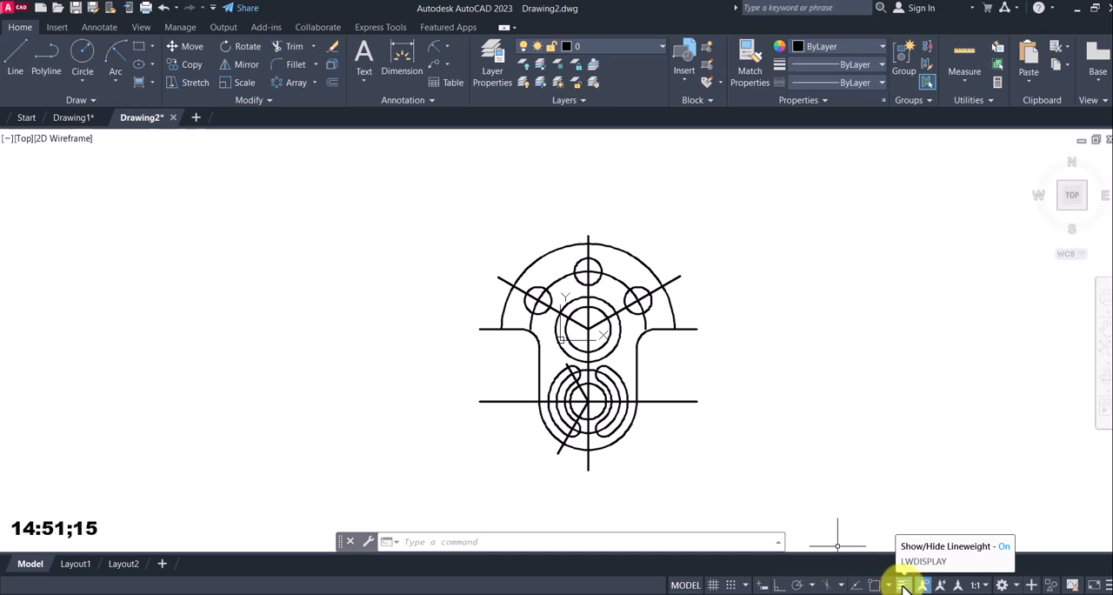
# - Check the LineWeight entry in the status bar customization list and compare the drawing with lineweight display off and on
pyautogui.click(1105, 586)
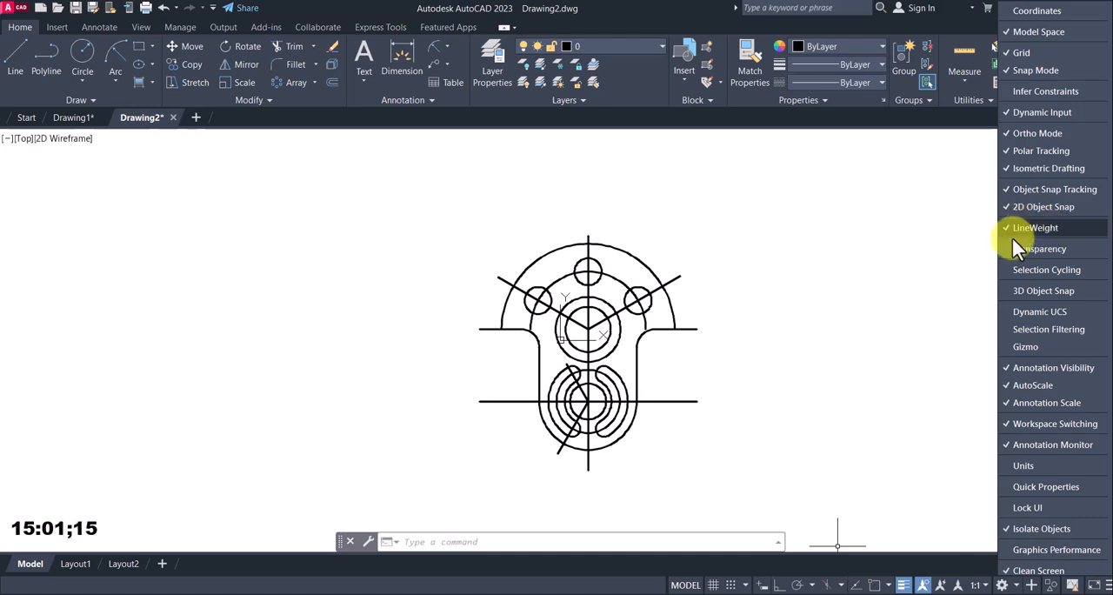
pyautogui.click(909, 405)
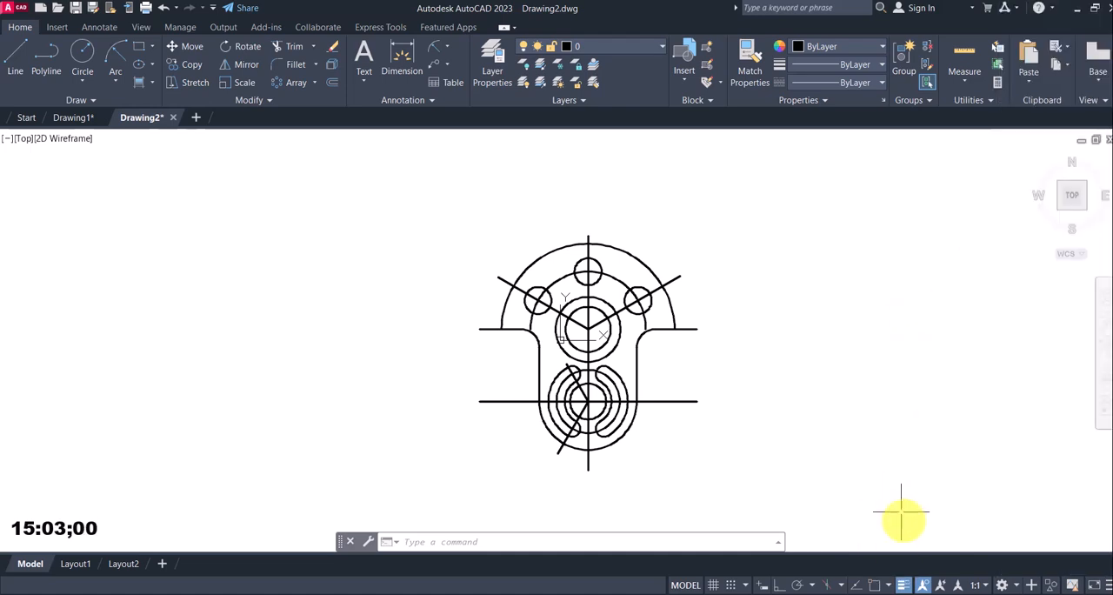
pyautogui.click(905, 584)
pyautogui.click(905, 584)
pyautogui.click(905, 585)
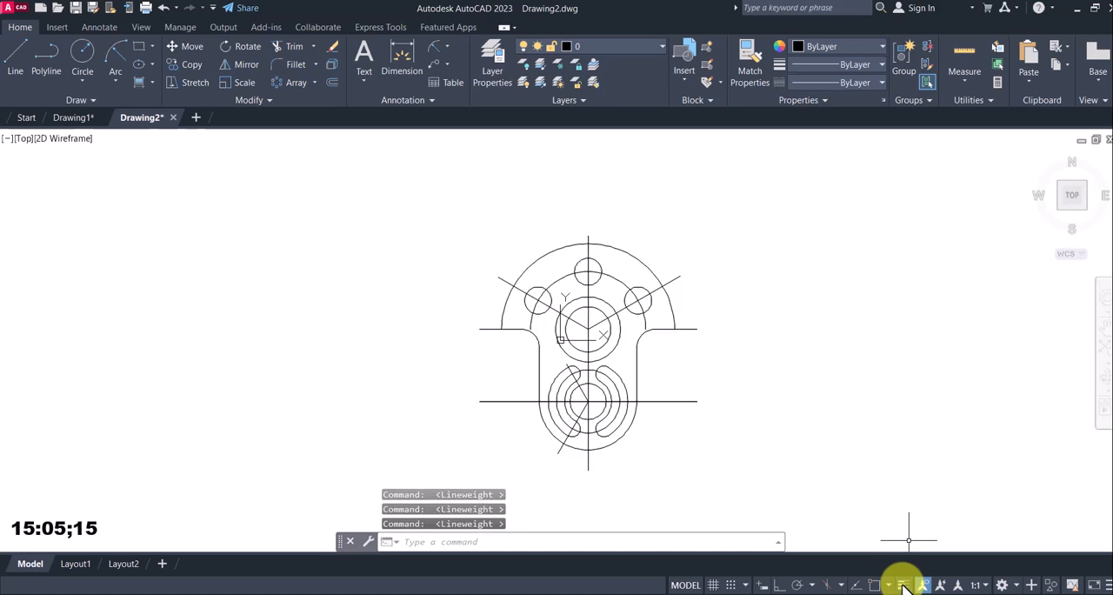
pyautogui.click(905, 585)
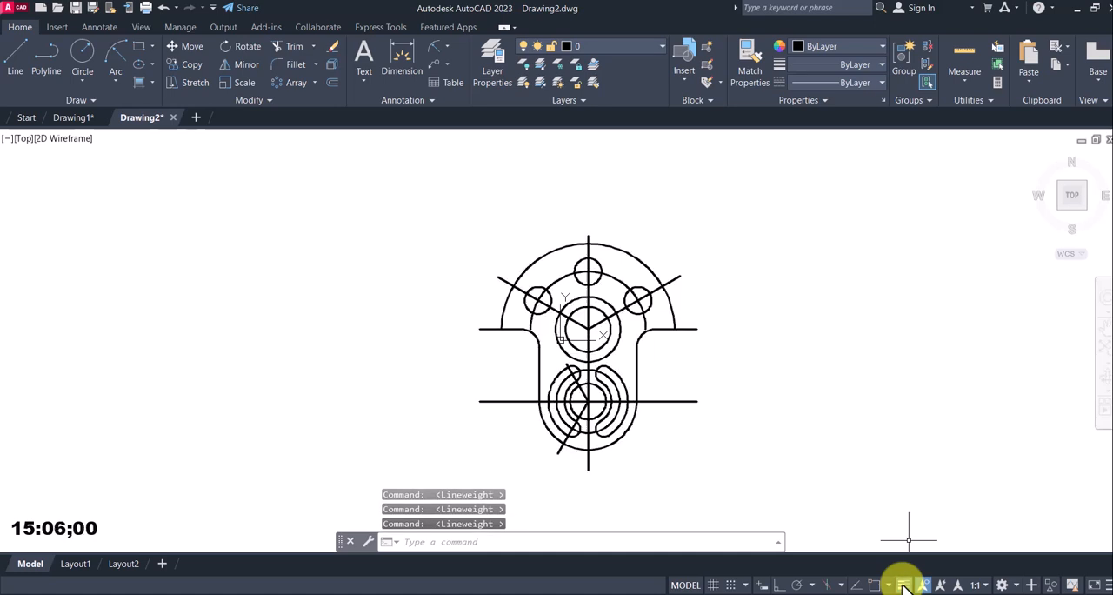
# - Move the lower horizontal line, vertical line, right inclined line, hole pitch arc and slot centre circle to the center line layer
pyautogui.click(688, 423)
pyautogui.click(691, 366)
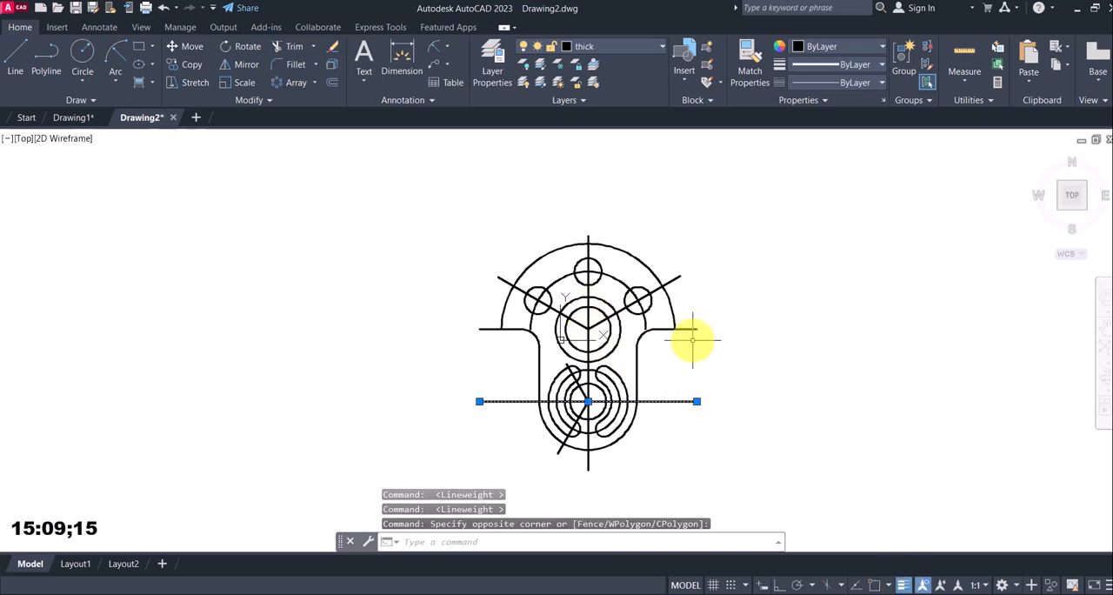
pyautogui.click(683, 290)
pyautogui.click(675, 264)
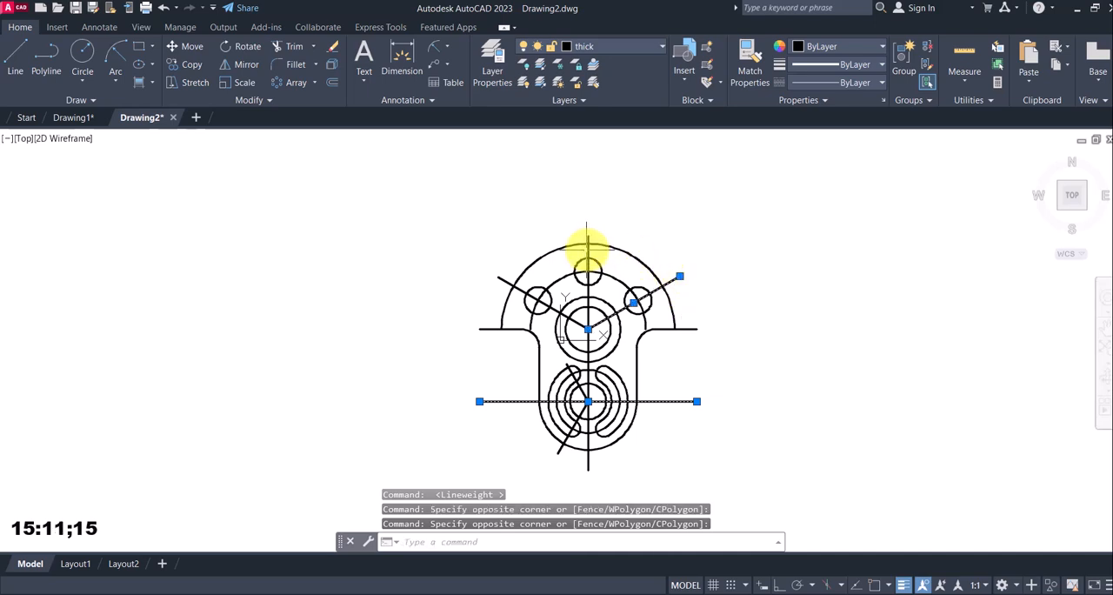
pyautogui.click(589, 249)
pyautogui.click(613, 277)
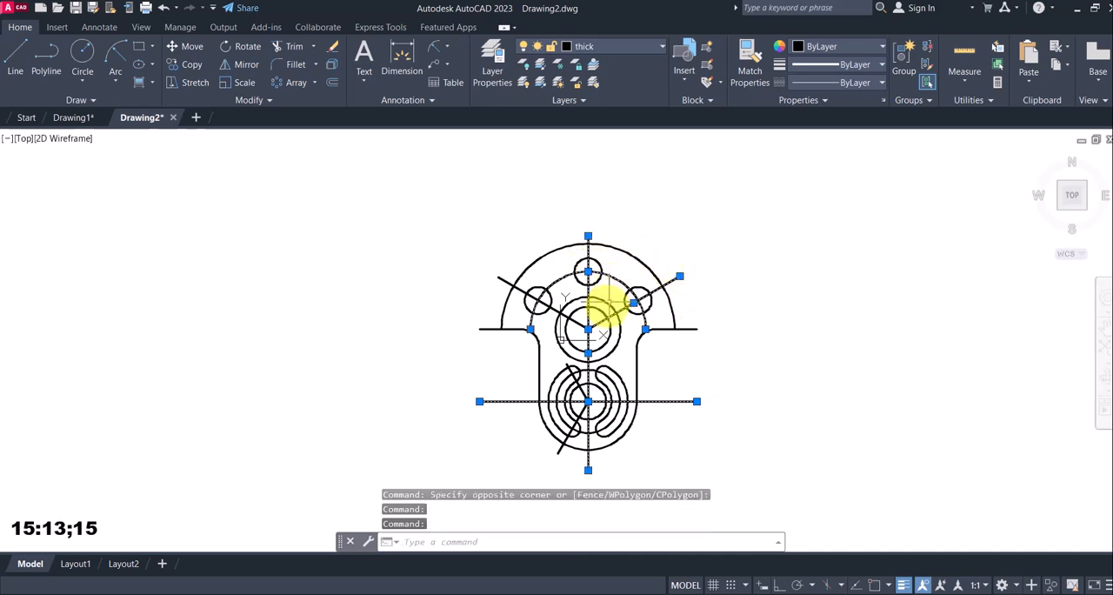
pyautogui.click(613, 377)
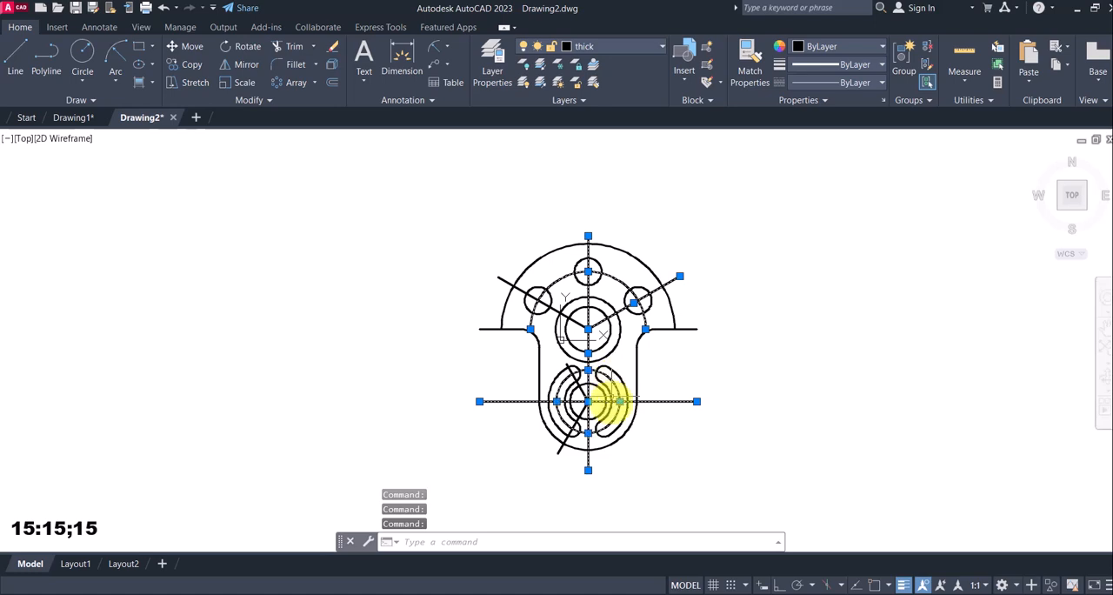
pyautogui.click(638, 50)
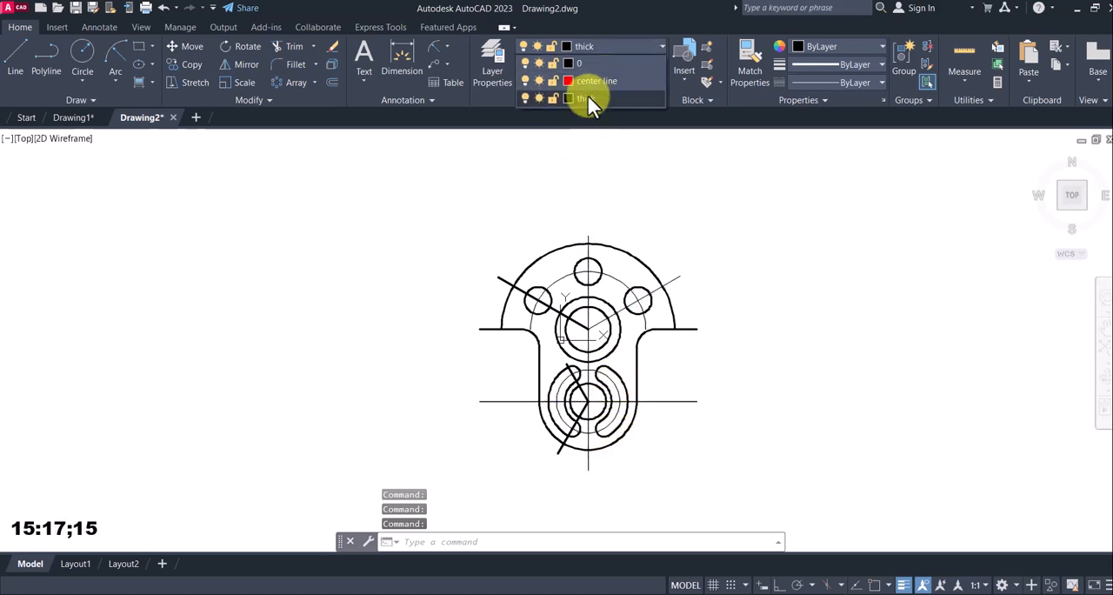
pyautogui.click(595, 77)
pyautogui.press('Escape')
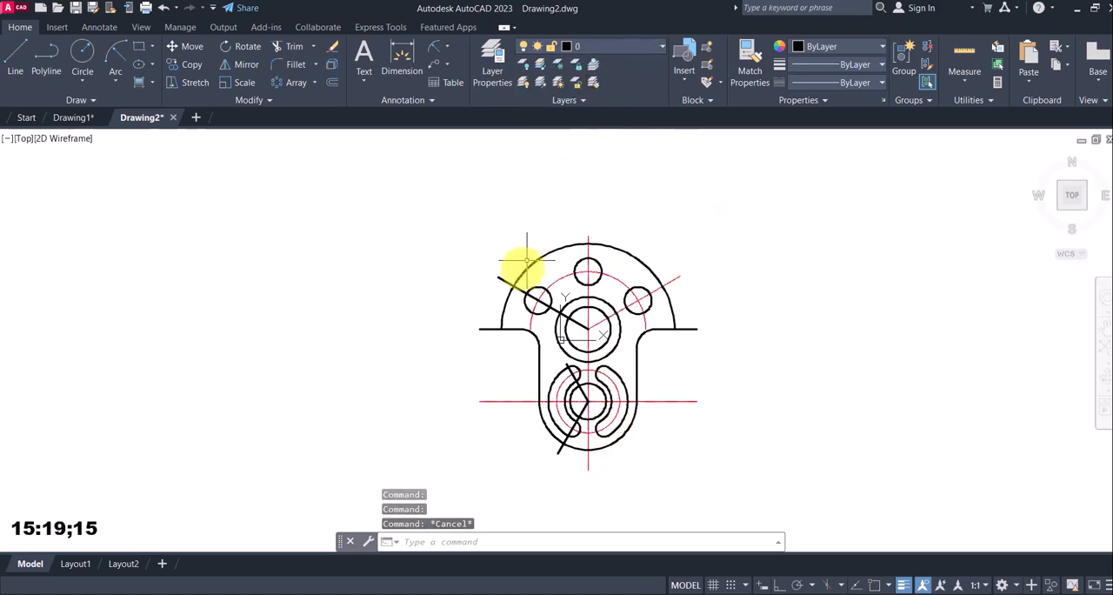
# - Move the inclined line through the upper-left hole to the center line layer
pyautogui.click(512, 282)
pyautogui.click(624, 45)
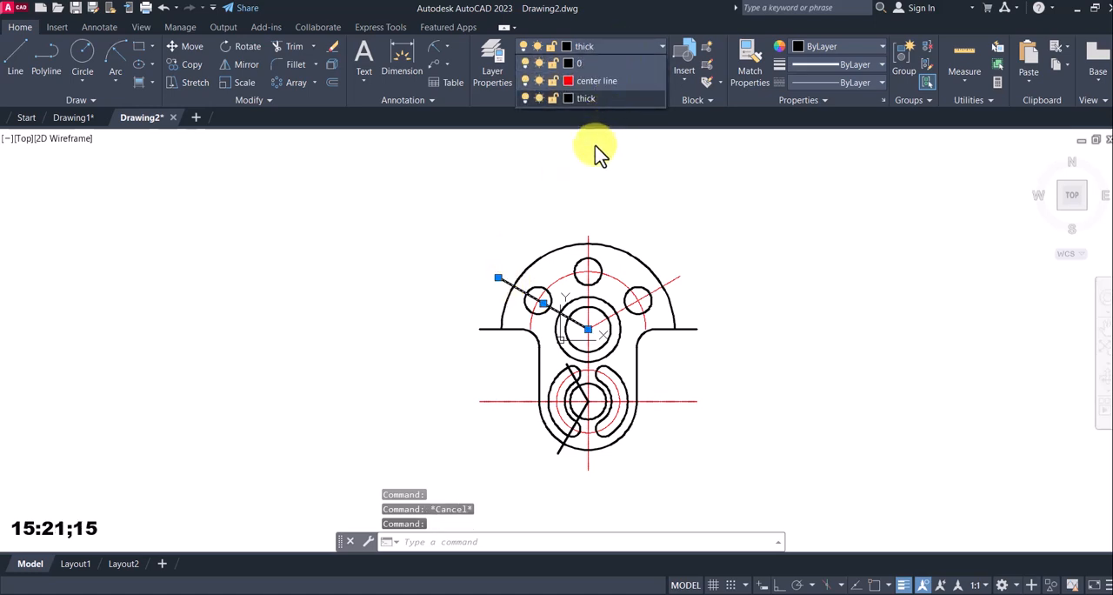
pyautogui.click(599, 79)
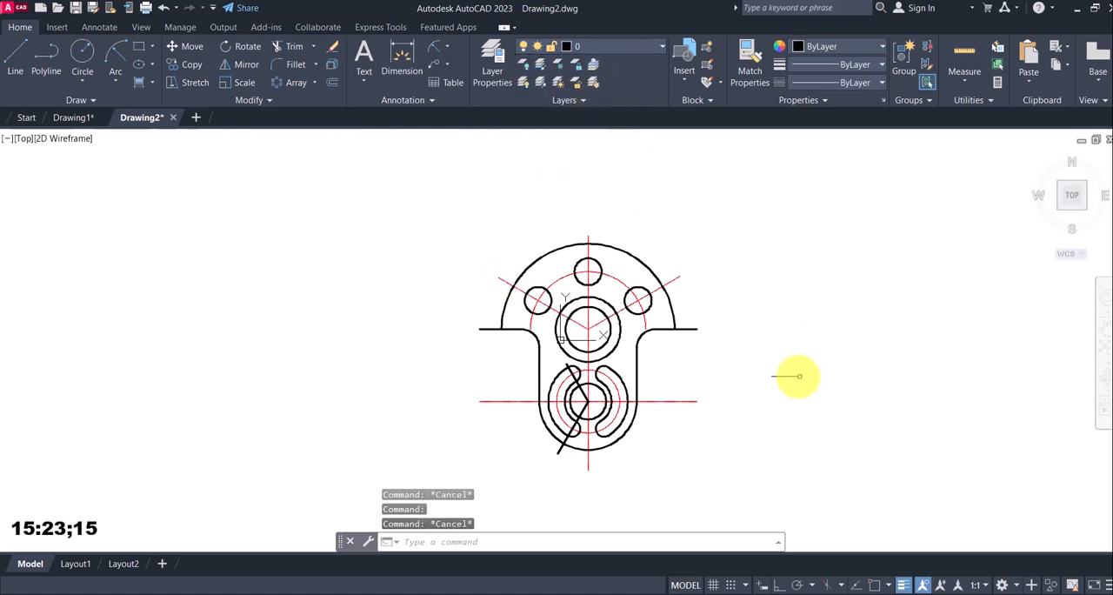
pyautogui.press('Escape')
# - Move the two inclined lines through the ends of the left curved slot to the center line layer
pyautogui.scroll(5, 590, 407)
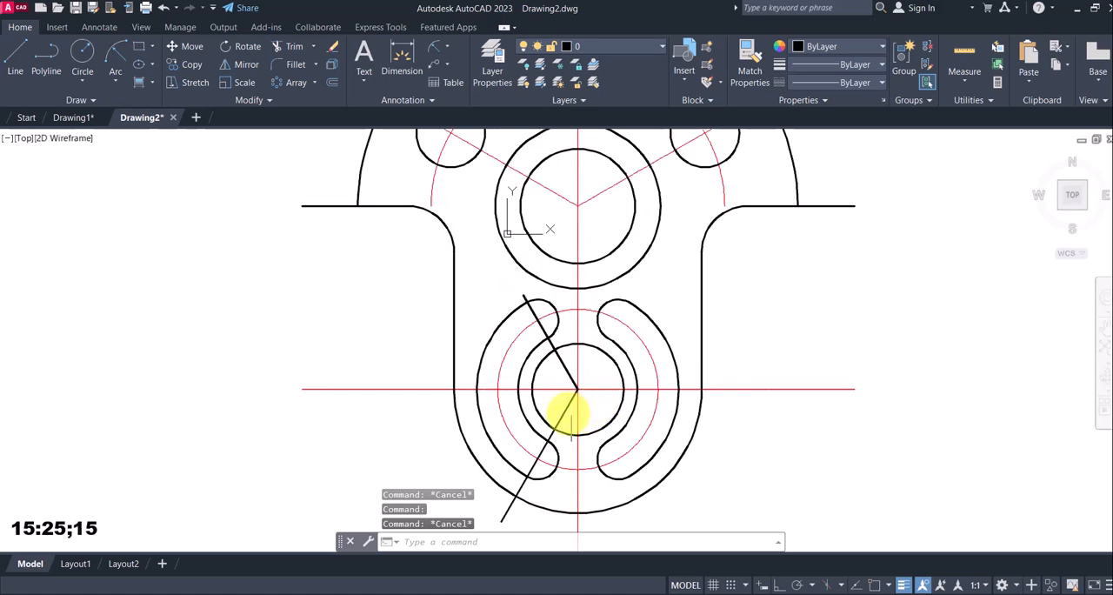
pyautogui.click(564, 415)
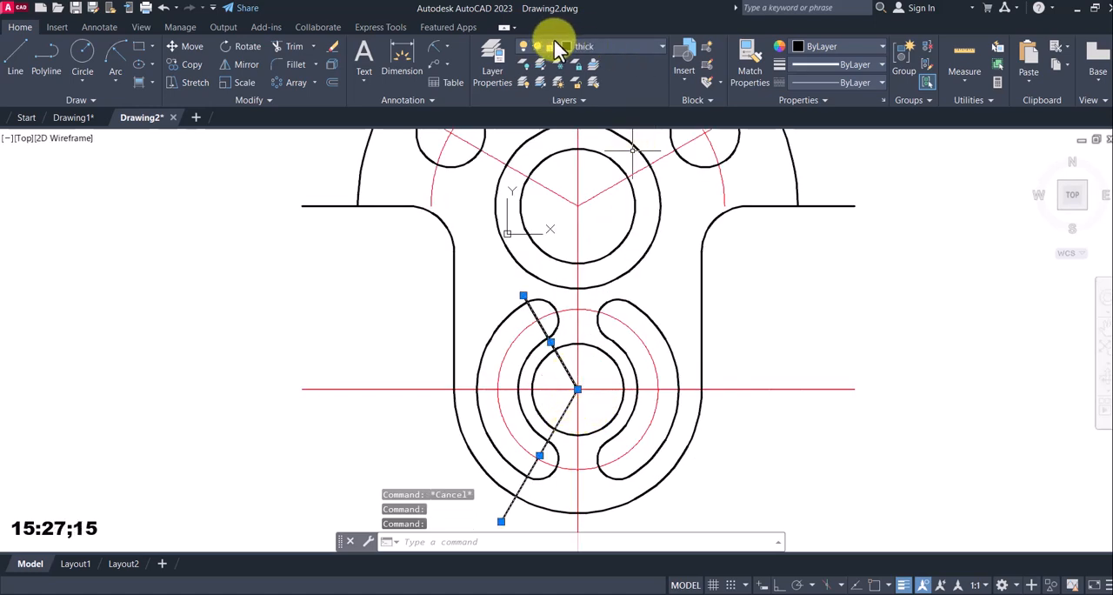
pyautogui.click(557, 46)
pyautogui.click(594, 81)
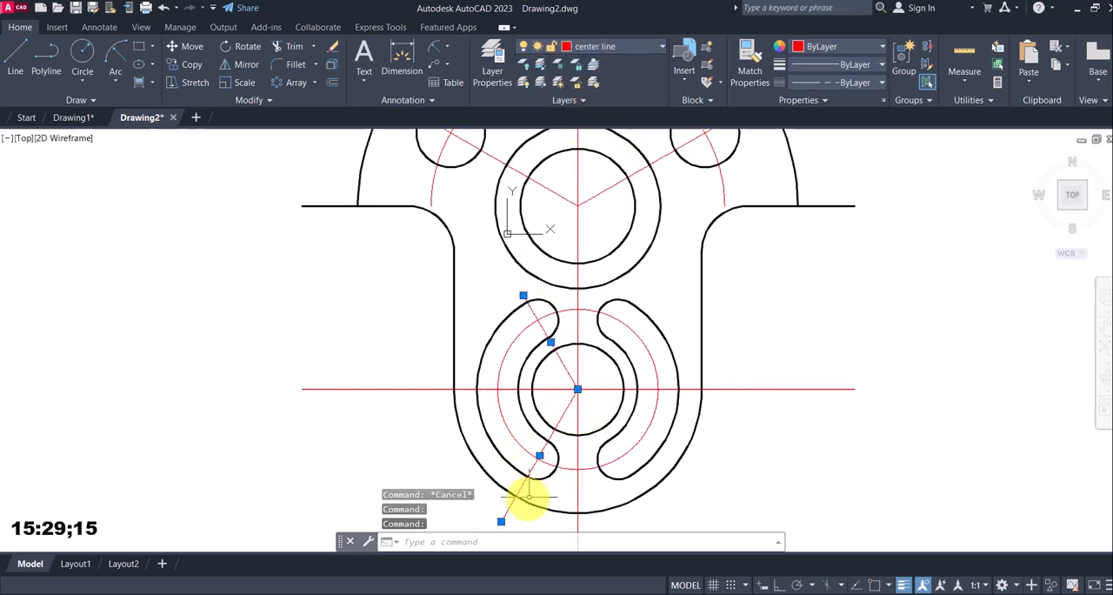
pyautogui.press('Escape')
# - Shorten the lower inclined centre line by stretching its outer end back to just past the left slot's lower end
pyautogui.click(500, 522)
pyautogui.click(501, 522)
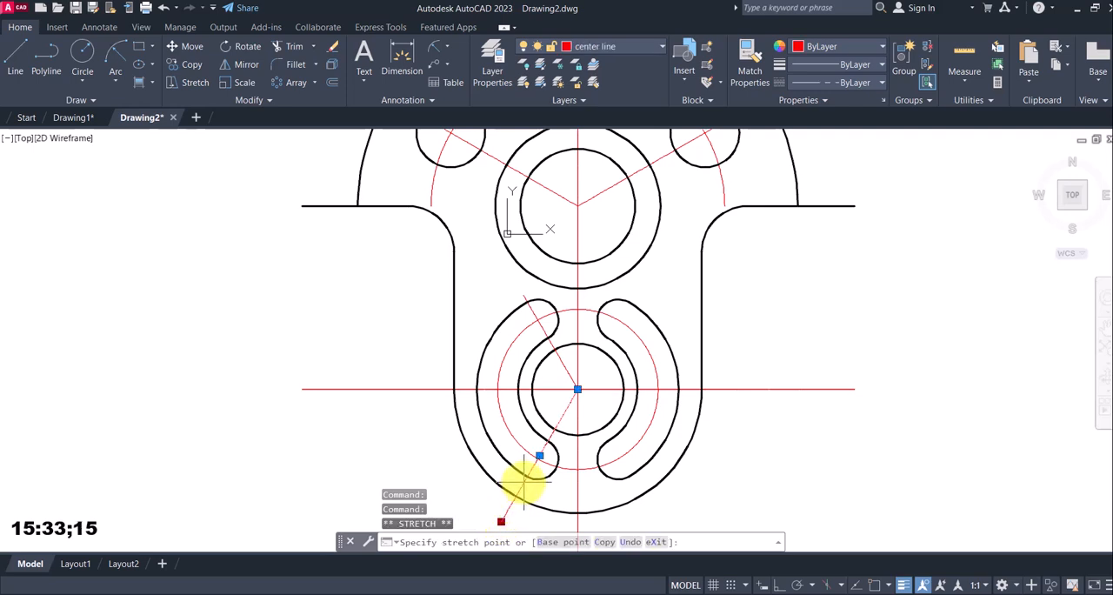
pyautogui.press('Escape')
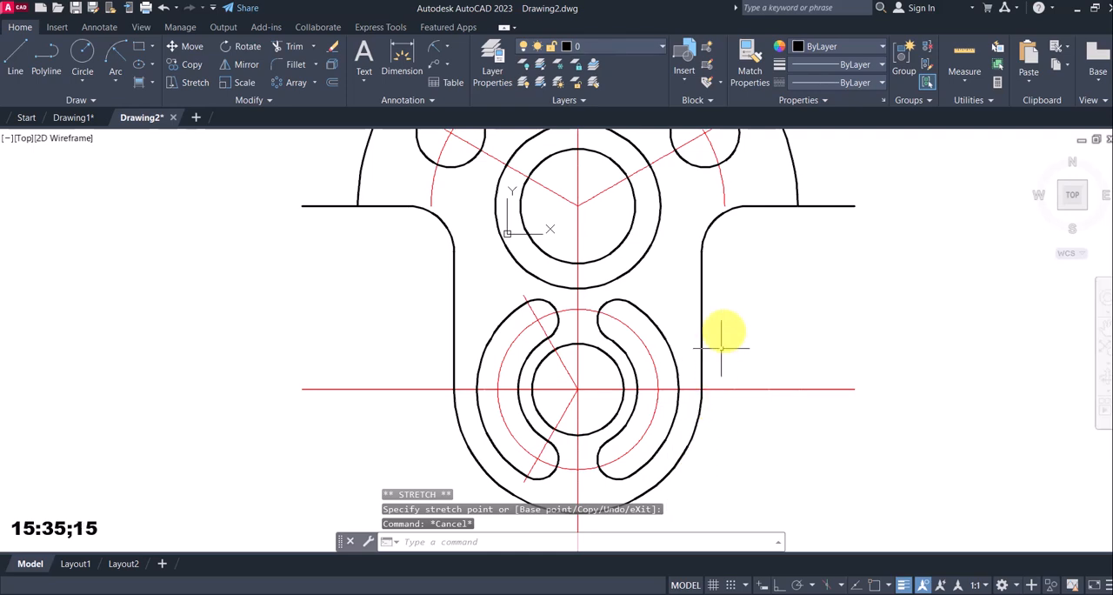
# - Set the linetype scale of the inclined centre line through the upper-right hole to 15
pyautogui.scroll(-3, 742, 322)
pyautogui.moveTo(741, 323); pyautogui.dragTo(688, 368, button='middle')
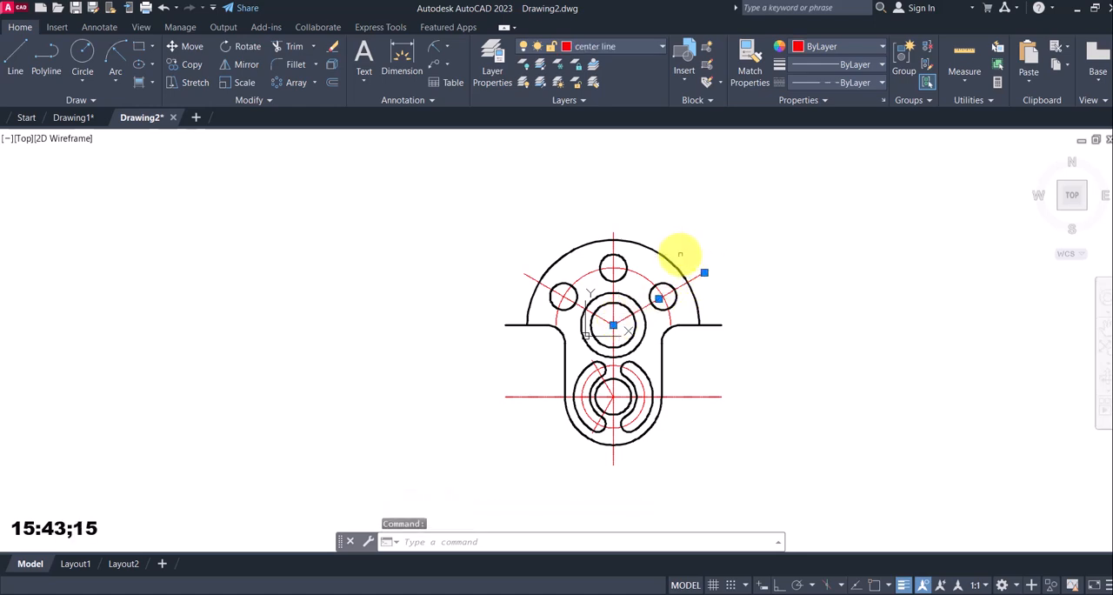
pyautogui.rightClick(678, 250)
pyautogui.click(731, 570)
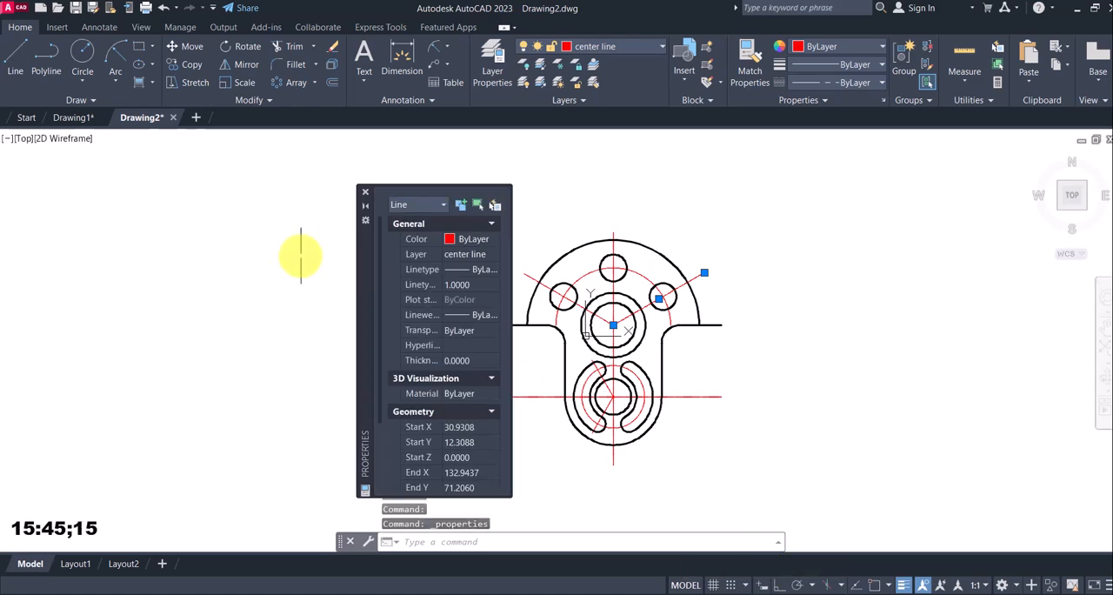
pyautogui.click(481, 287)
pyautogui.write('15')
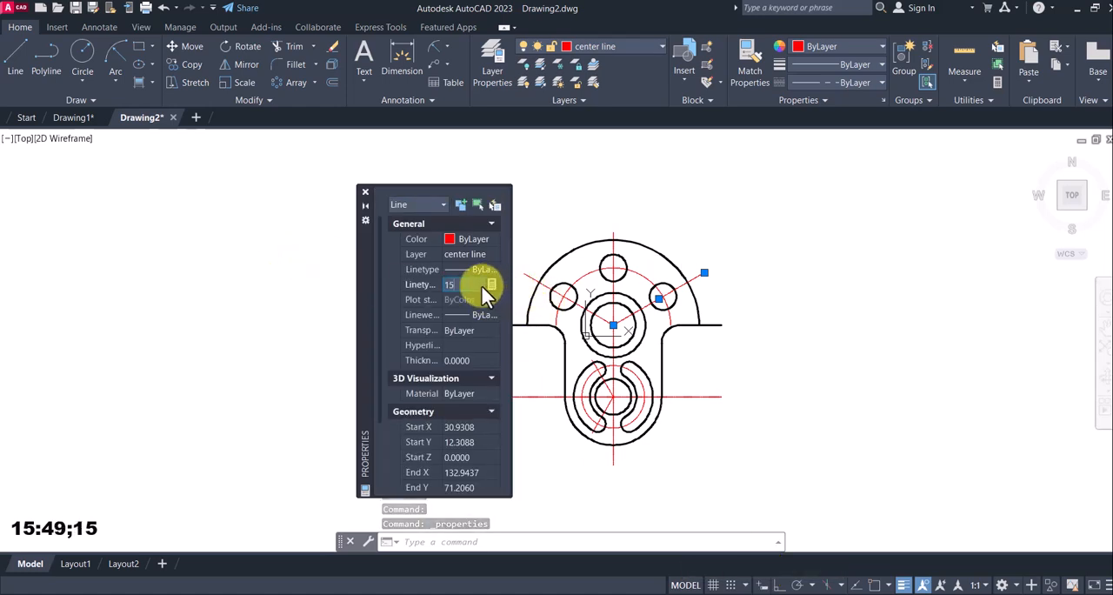
pyautogui.press('Return')
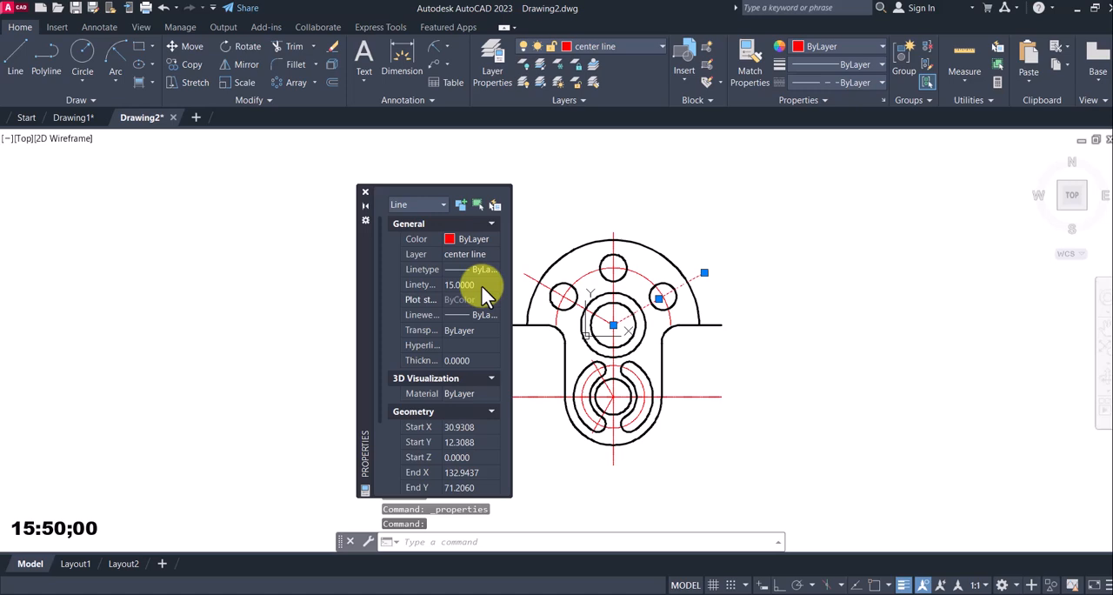
pyautogui.click(365, 191)
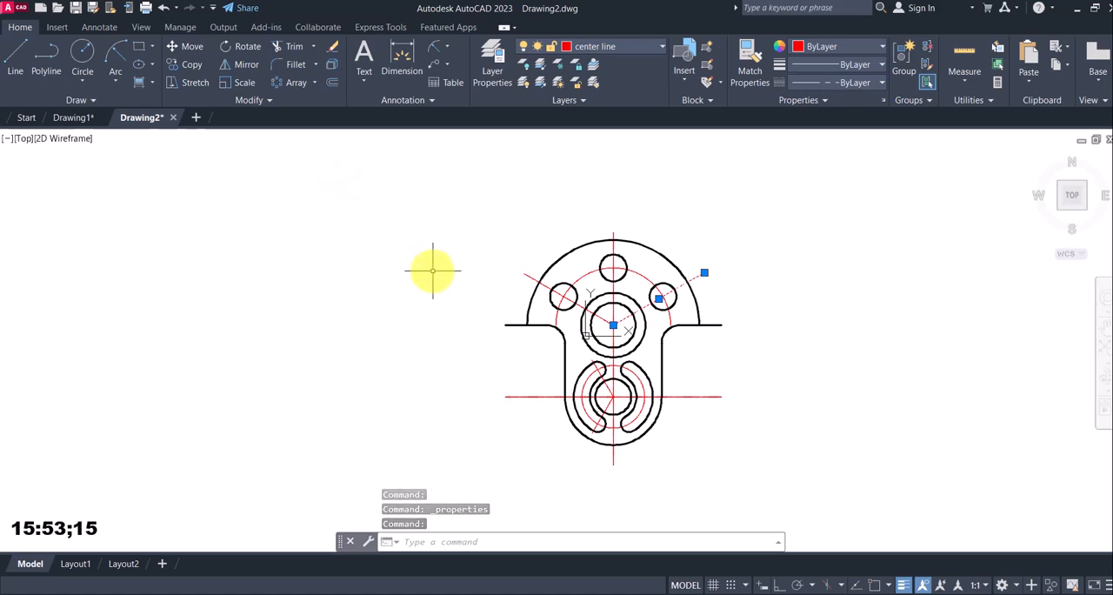
pyautogui.press('Escape')
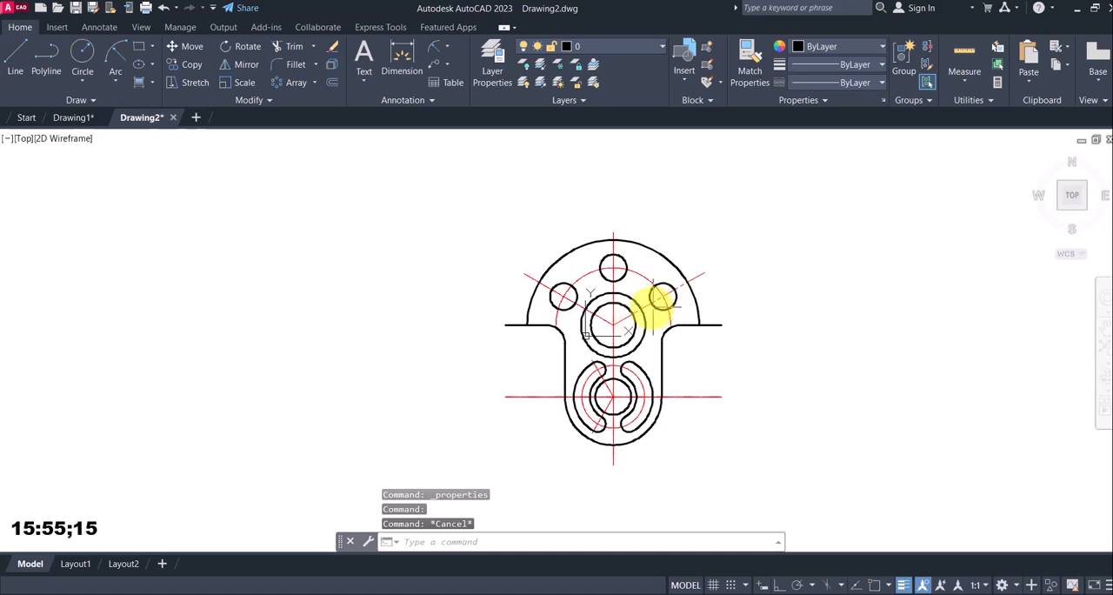
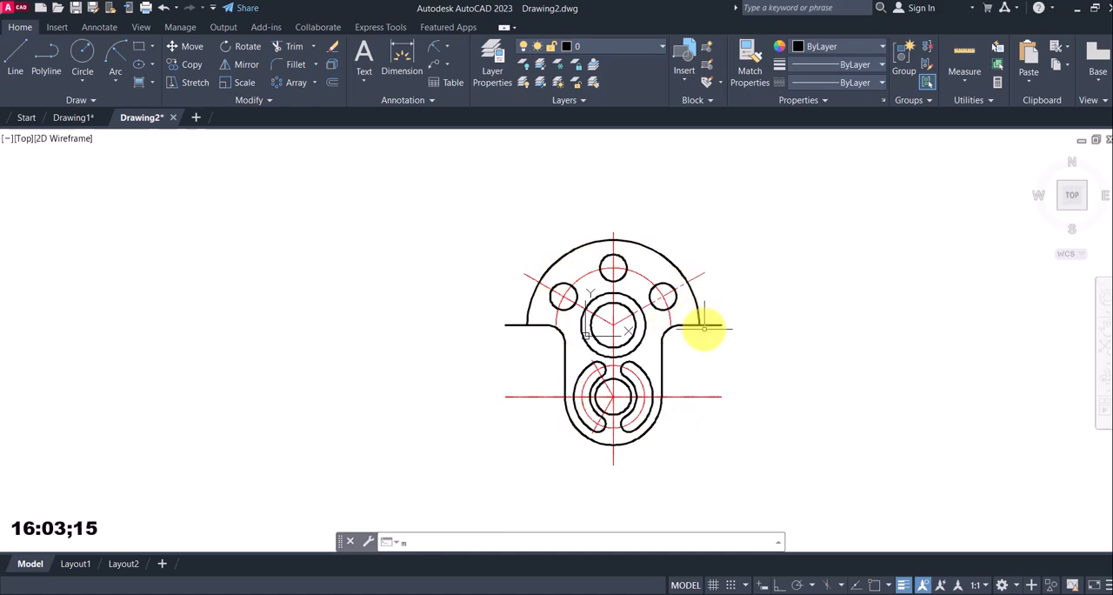
# - Match the properties of the upper-right inclined centre line onto the vertical centre line, the hole-pattern arc and the upper-left inclined centre line
pyautogui.write('a')
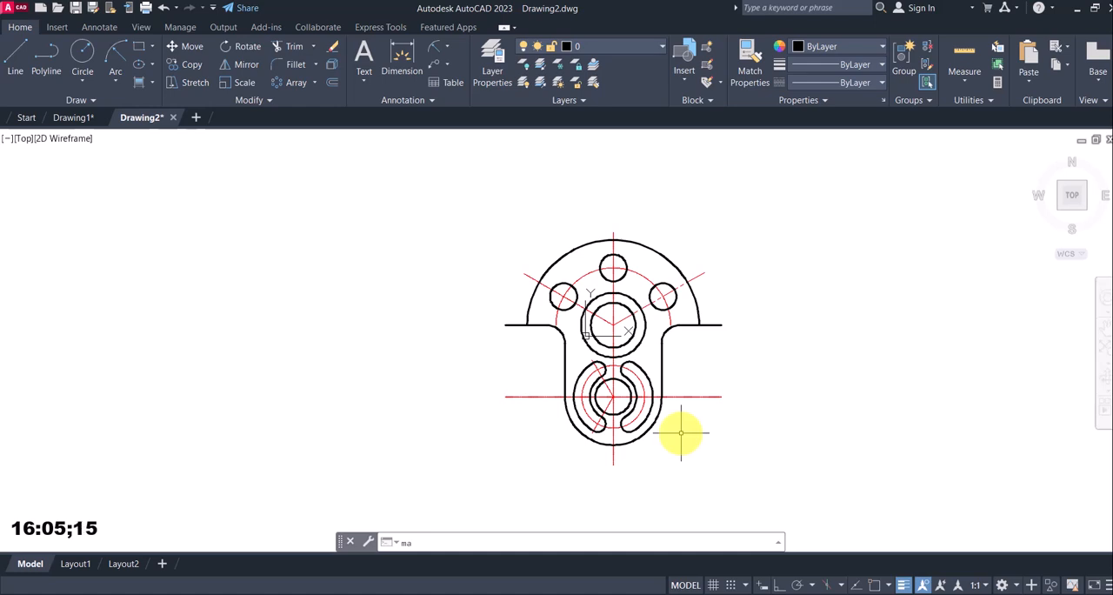
pyautogui.press('Return')
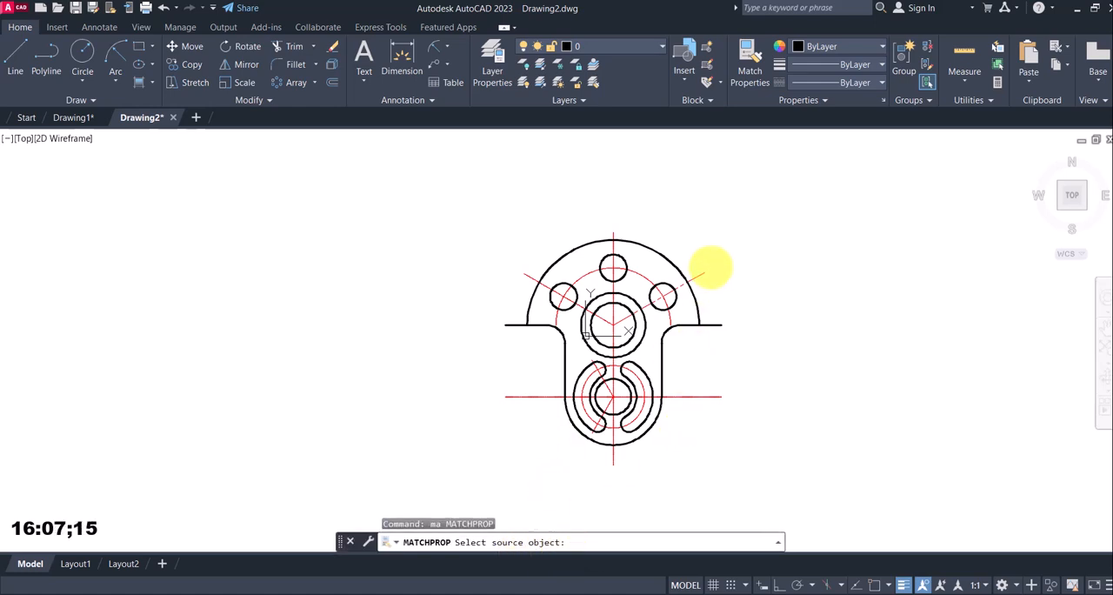
pyautogui.click(702, 275)
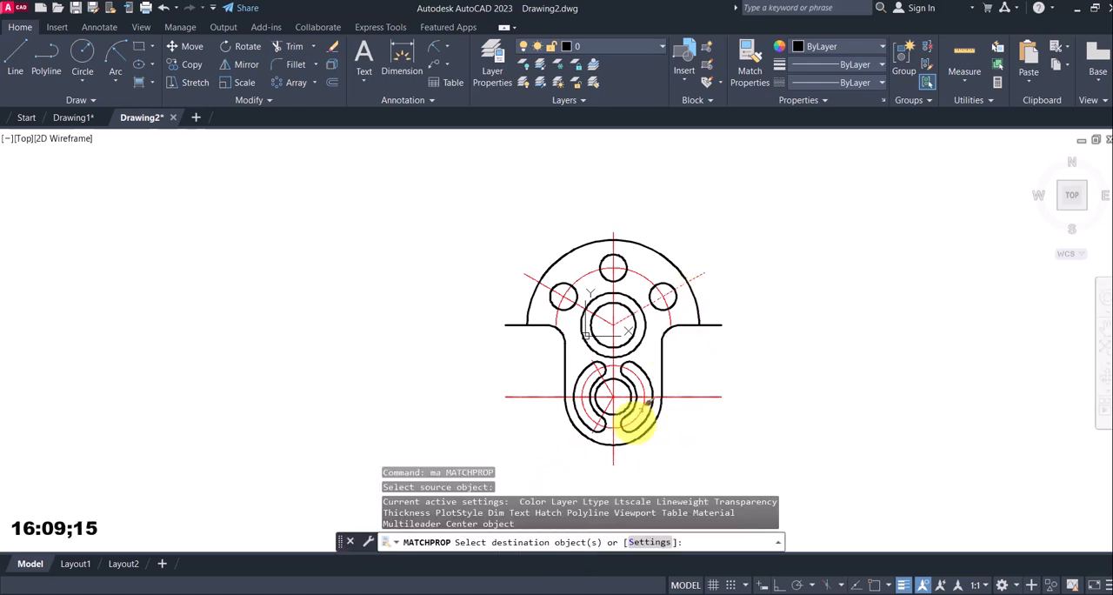
pyautogui.click(615, 243)
pyautogui.click(627, 271)
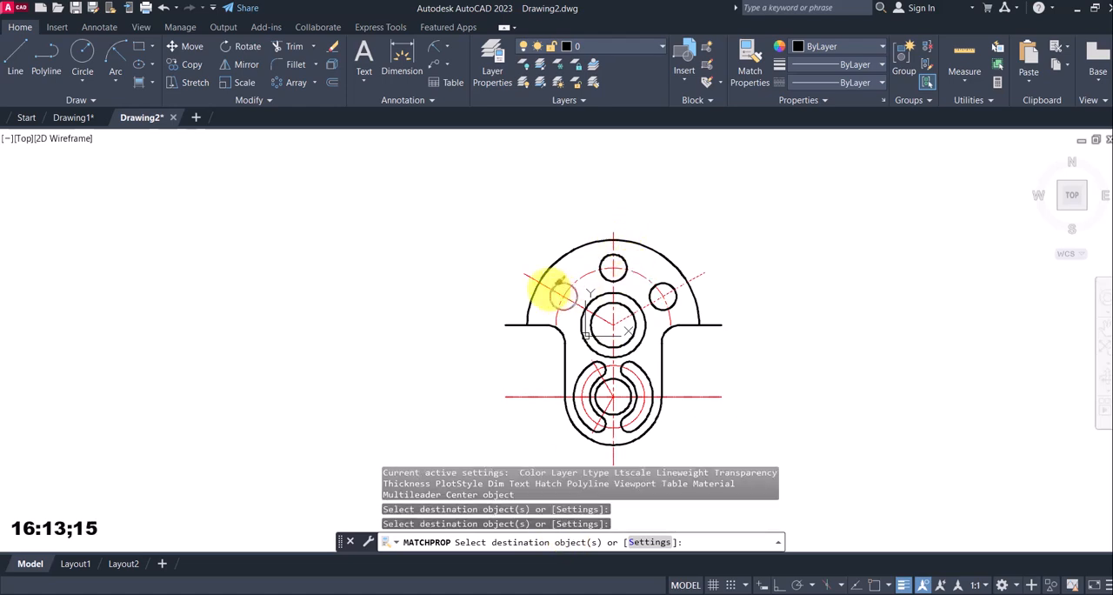
pyautogui.click(552, 281)
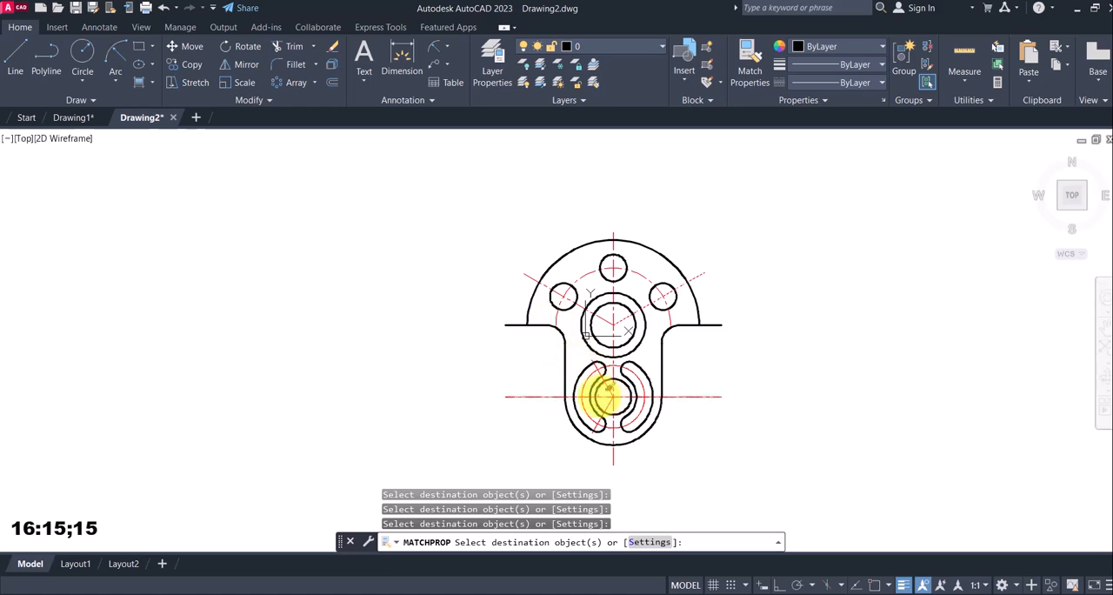
# - Apply the same matched properties to the lower horizontal centre line, the curved slots' centre circle and the inclined slot centre lines
pyautogui.click(545, 388)
pyautogui.click(539, 393)
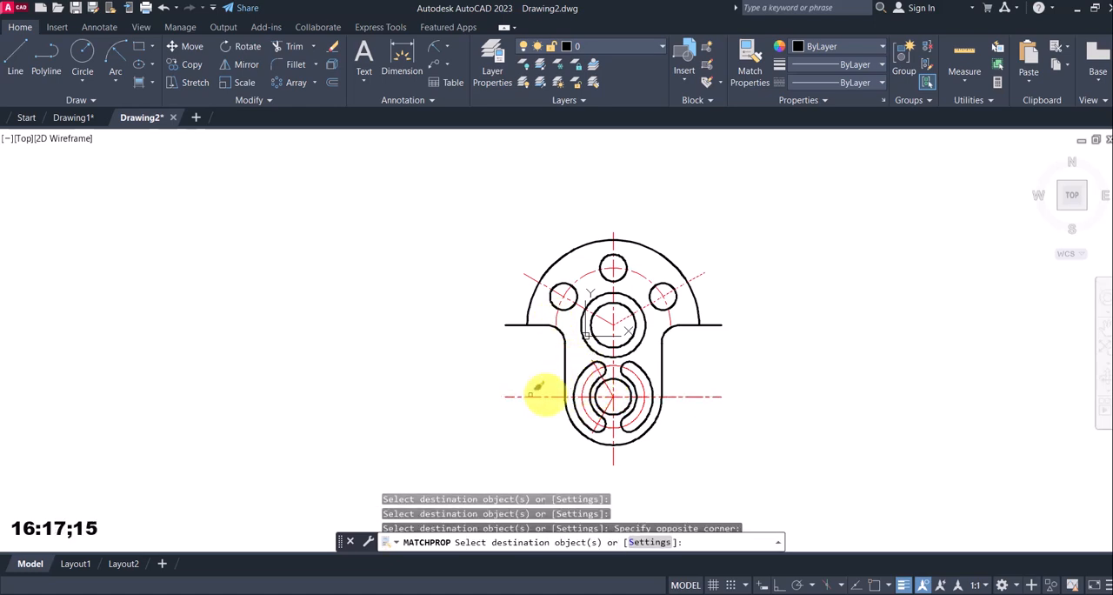
pyautogui.click(598, 375)
pyautogui.click(595, 372)
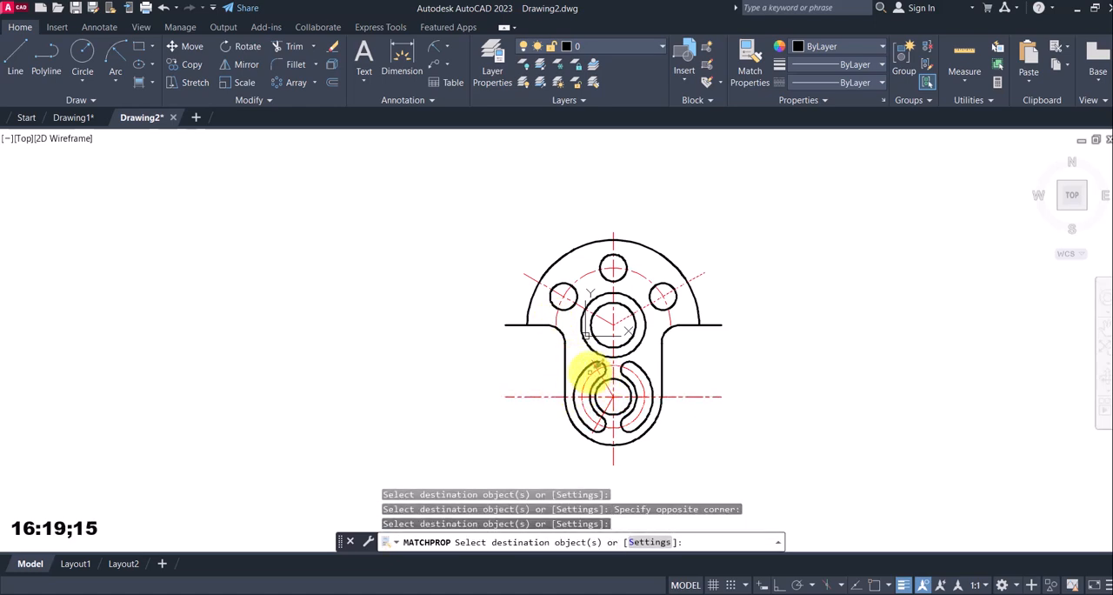
pyautogui.click(590, 376)
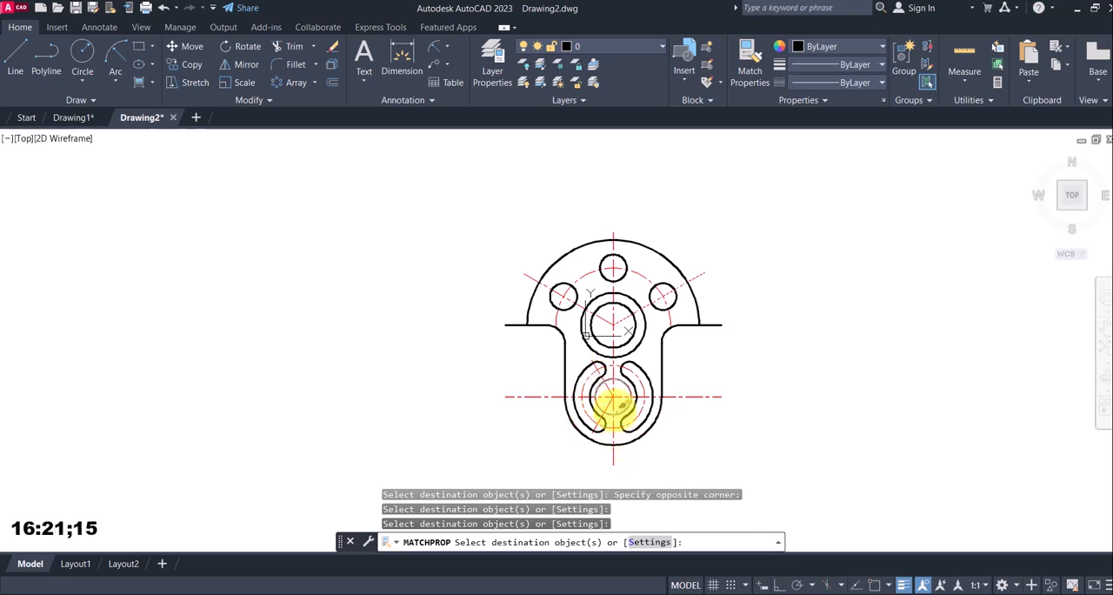
pyautogui.click(613, 399)
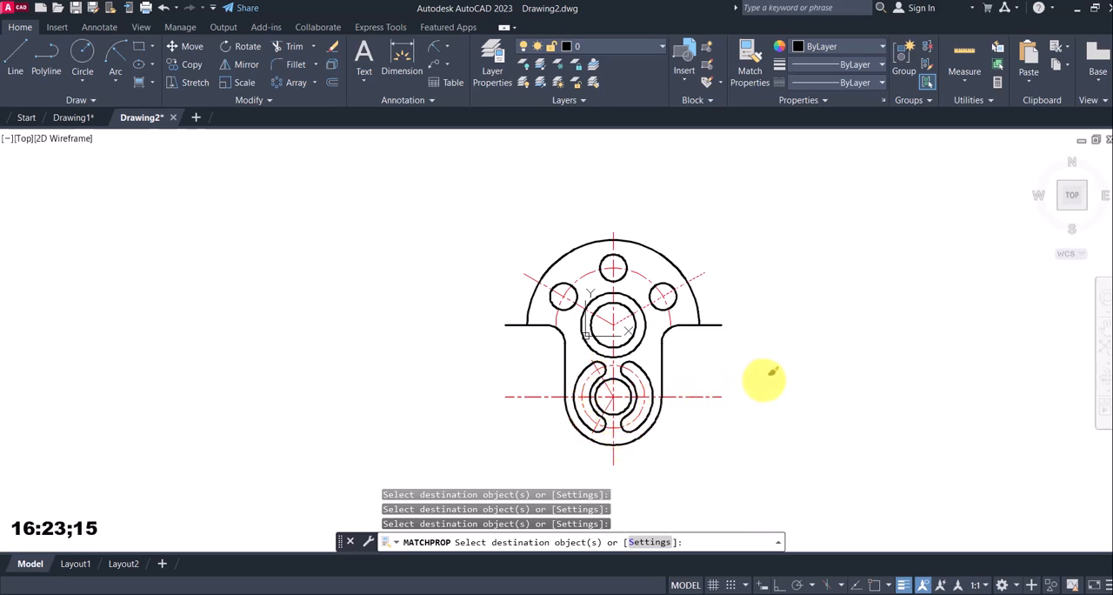
pyautogui.click(614, 321)
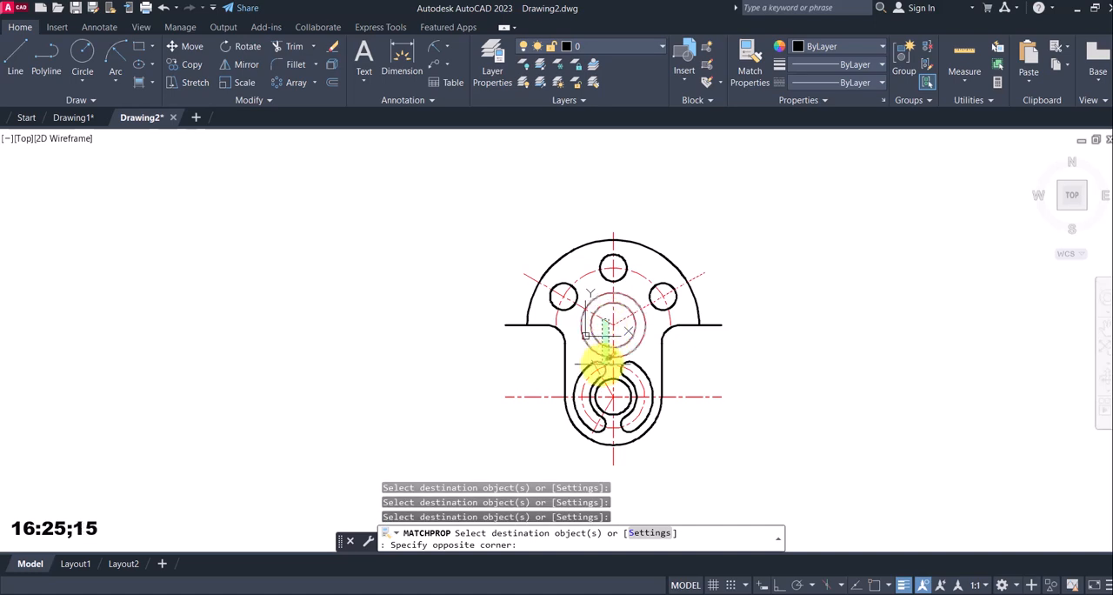
pyautogui.click(681, 337)
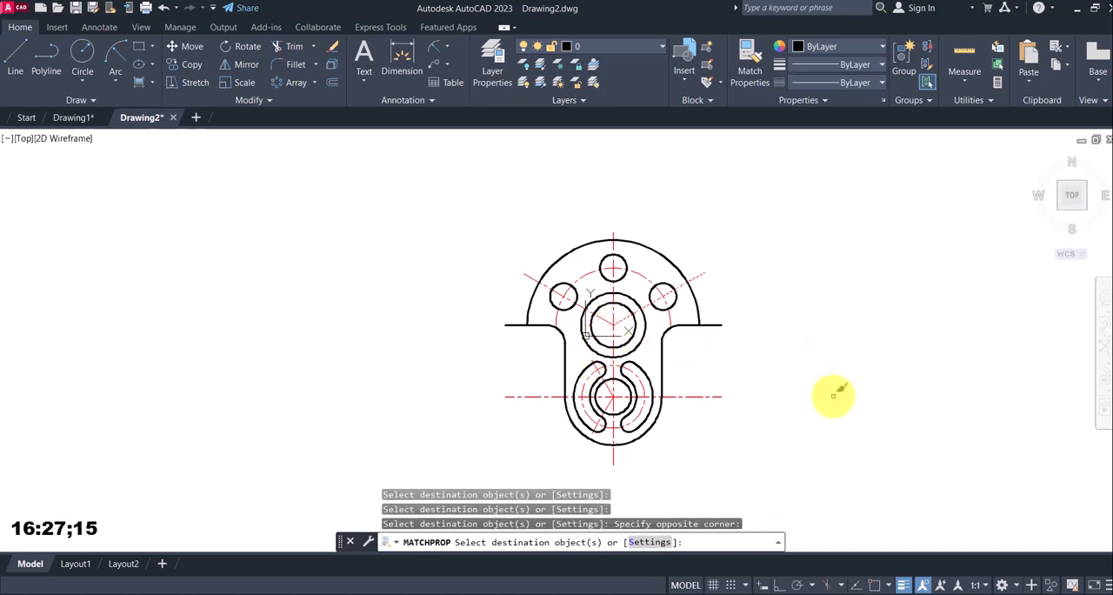
pyautogui.press('Return')
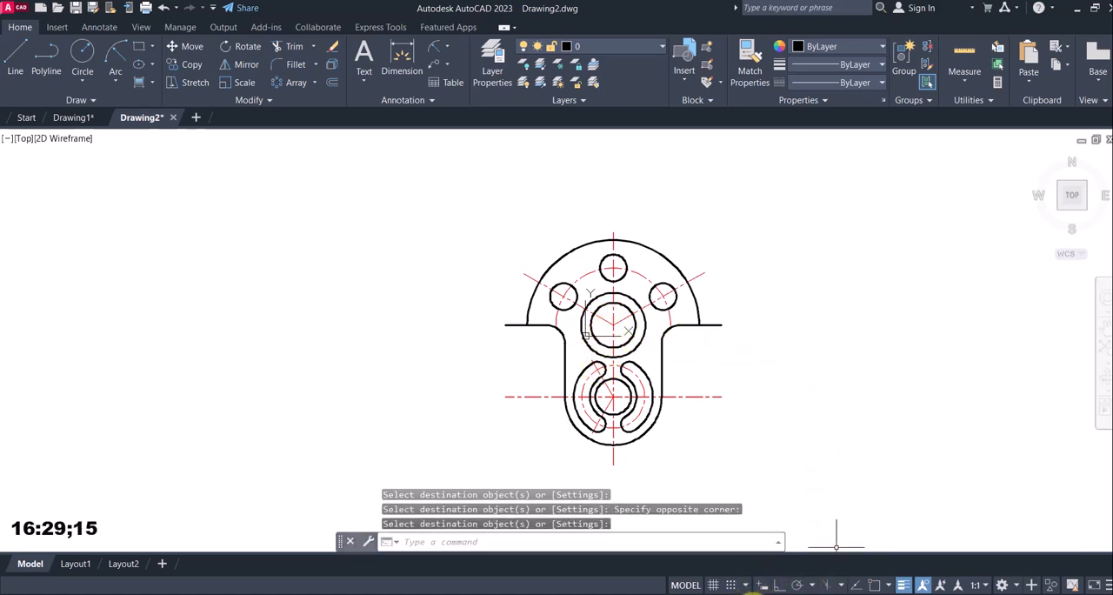
# - Check the reference image, and draw a horizontal line between the upper ends of the two fillets, through the large hole's centre
pyautogui.click(739, 594)
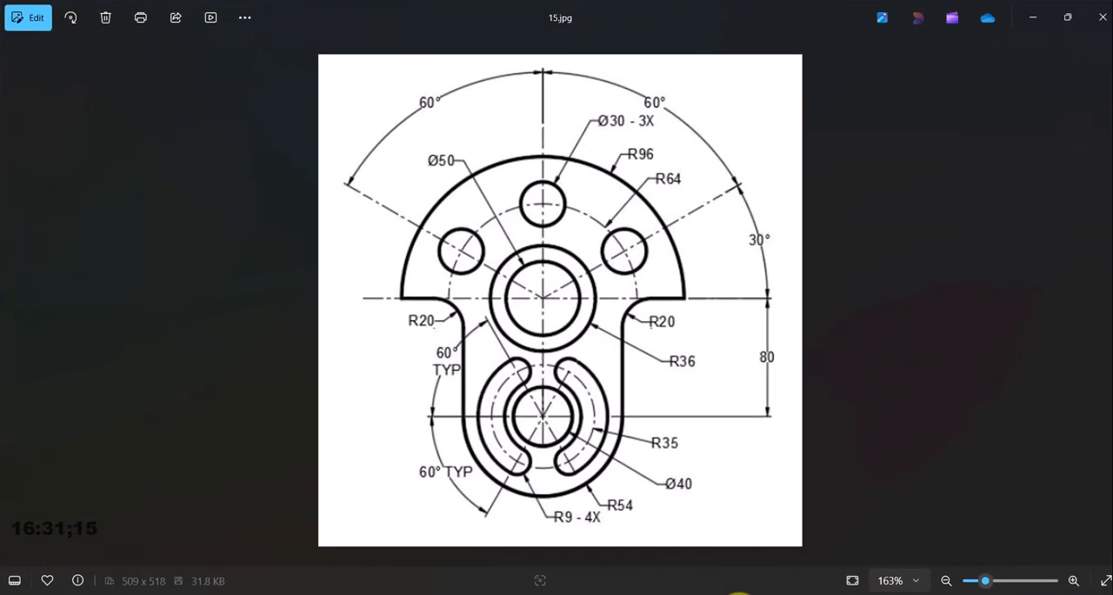
pyautogui.click(739, 593)
pyautogui.click(18, 63)
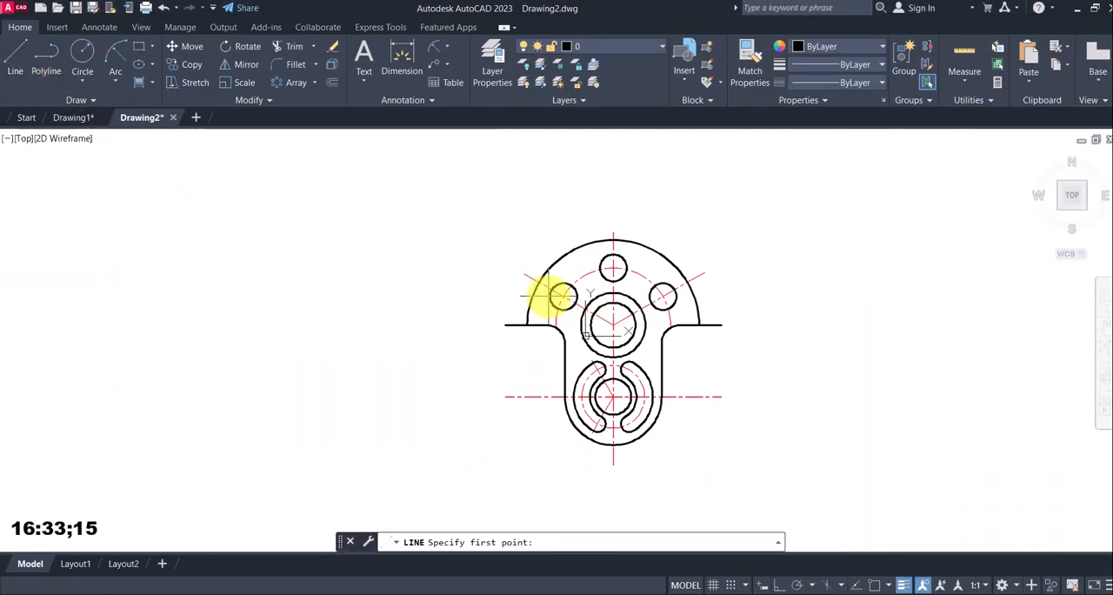
pyautogui.click(18, 57)
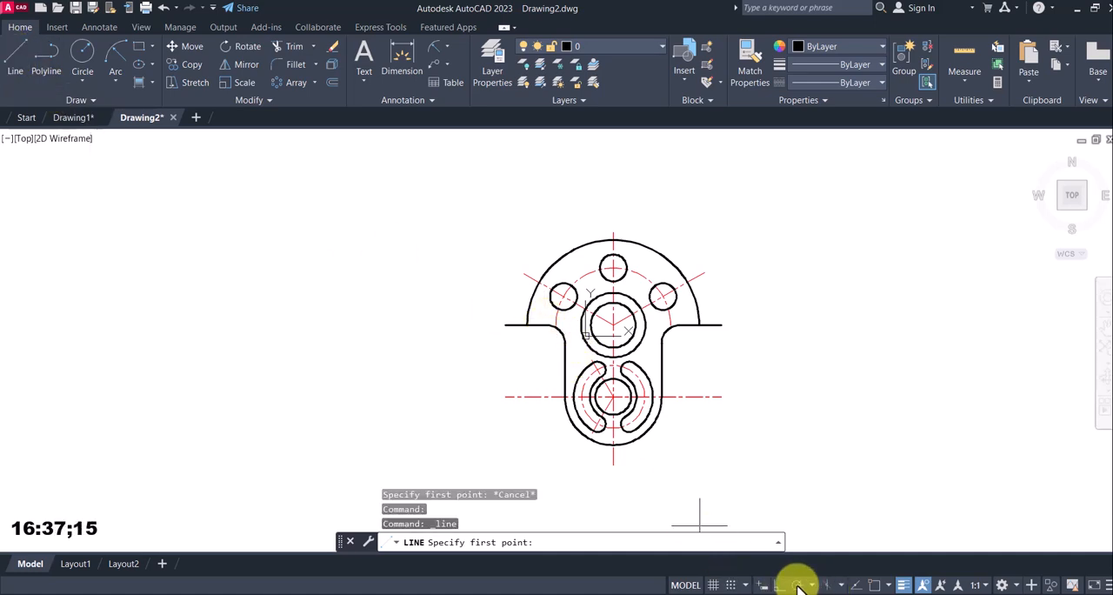
pyautogui.click(546, 325)
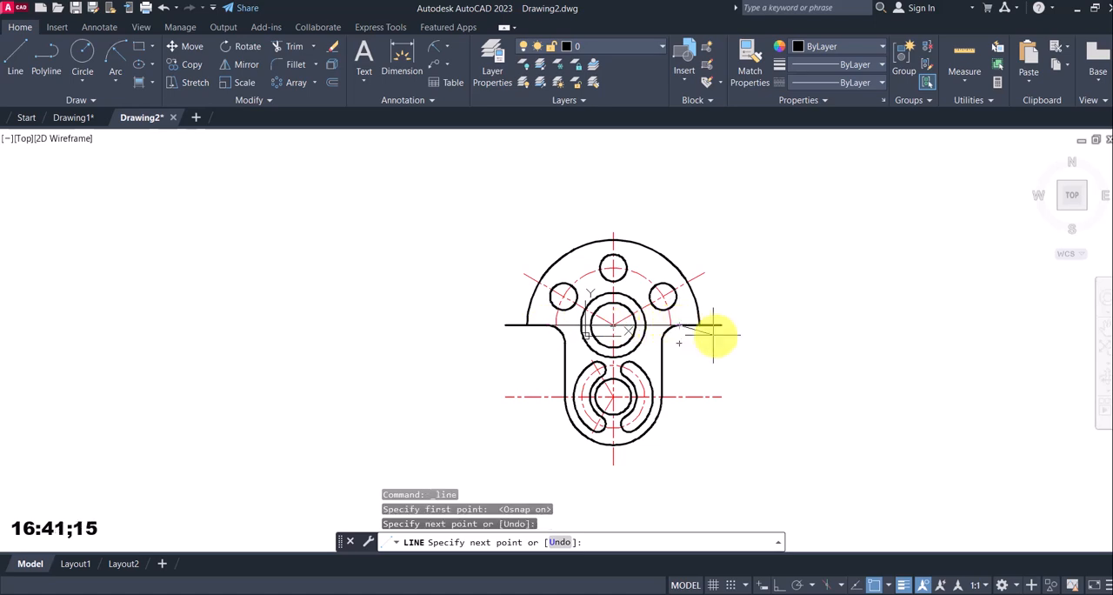
pyautogui.press('Escape')
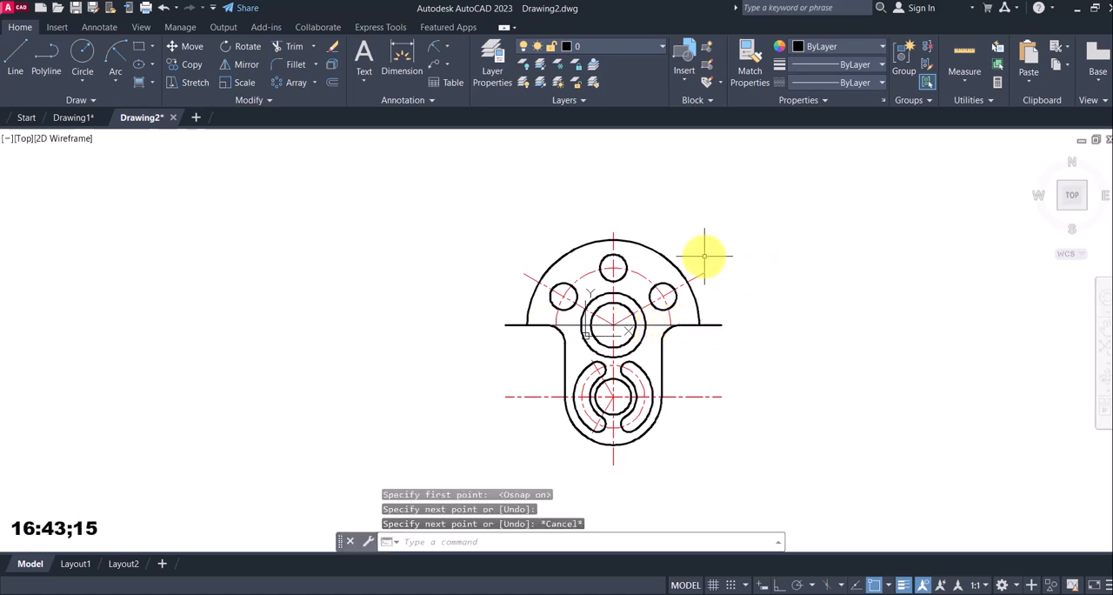
# - Match the upper-right inclined centre line's properties onto the horizontal line through the large hole and the shoulder lines on both sides
pyautogui.write('ma')
pyautogui.press('Return')
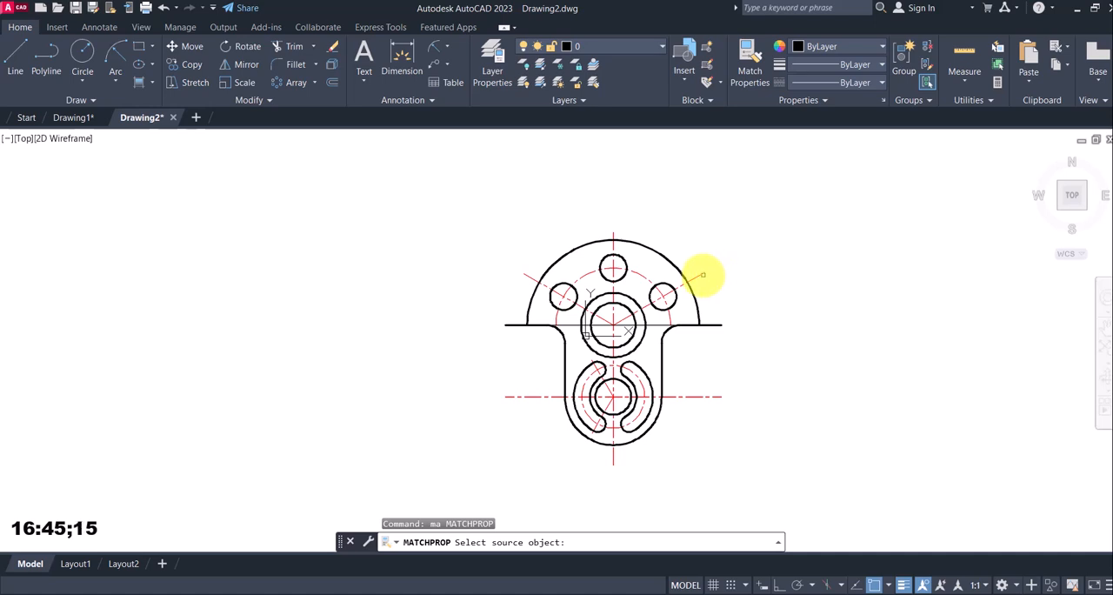
pyautogui.click(703, 275)
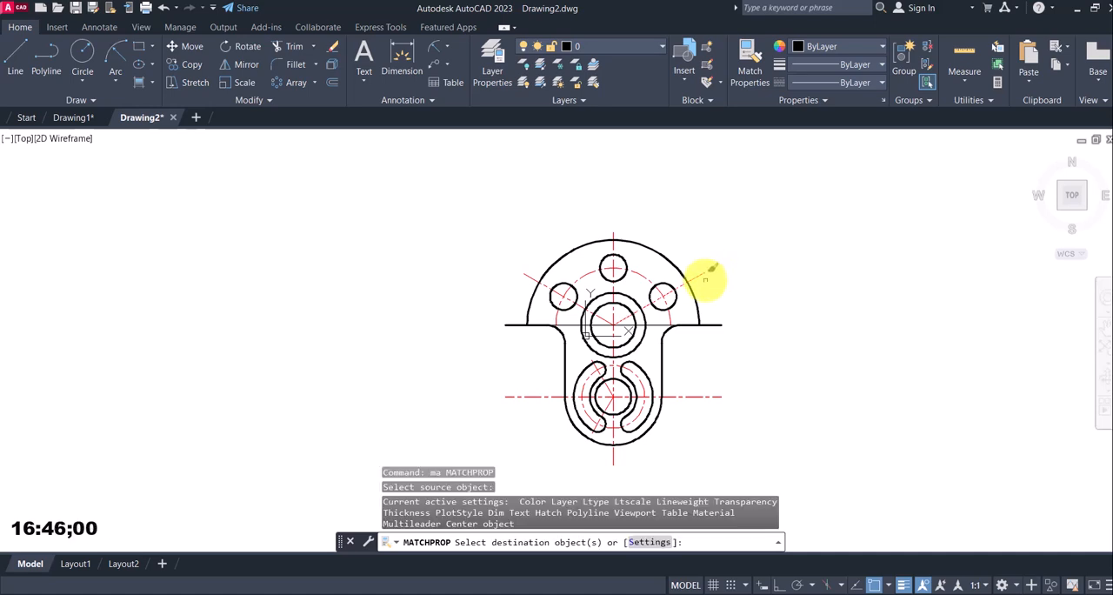
pyautogui.click(662, 325)
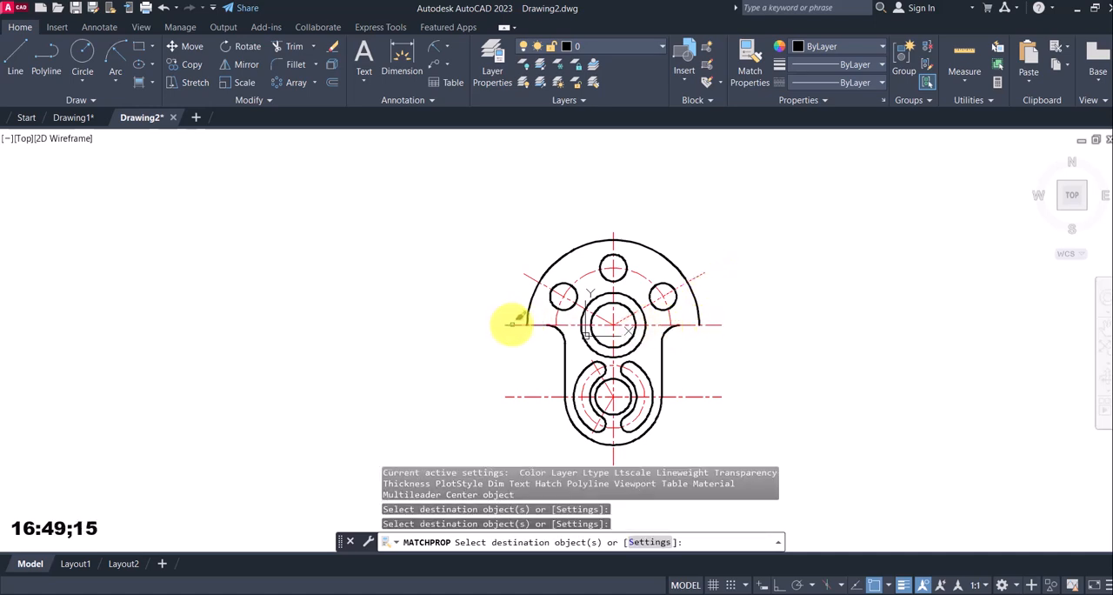
pyautogui.press('Escape')
# - Draw two short horizontal shoulder lines, each joining an end of the large outer arc to the upper end of the adjacent fillet
pyautogui.click(17, 54)
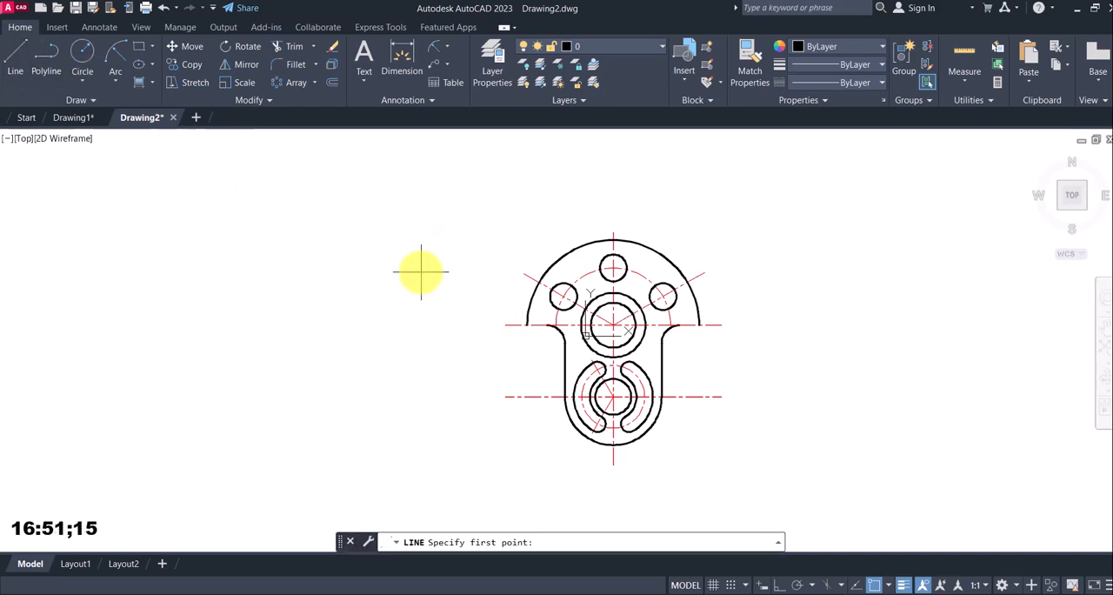
pyautogui.scroll(4, 541, 325)
pyautogui.click(503, 326)
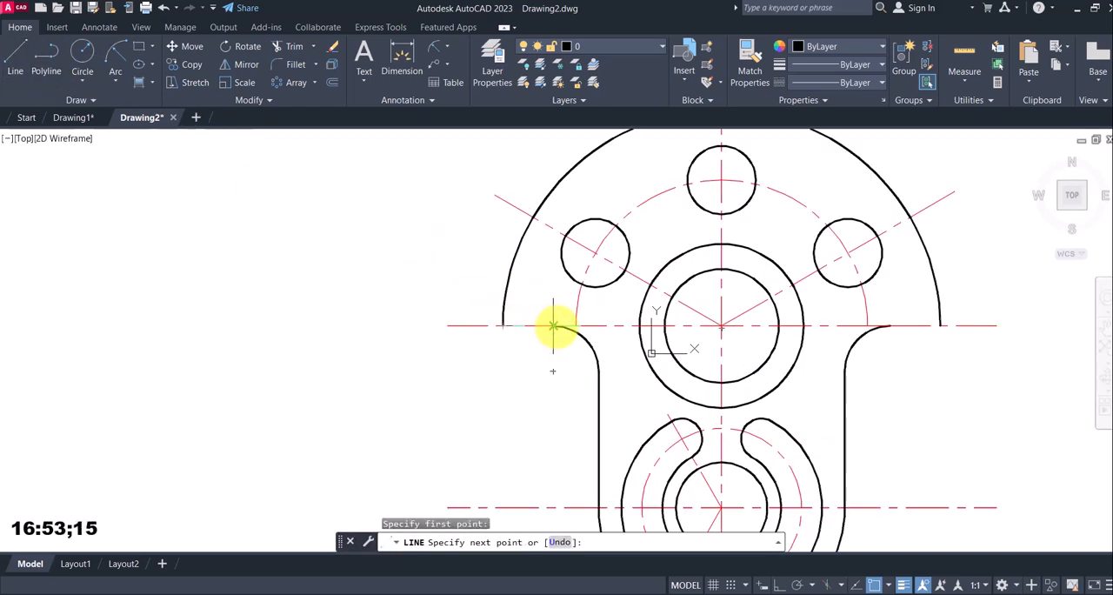
pyautogui.click(553, 326)
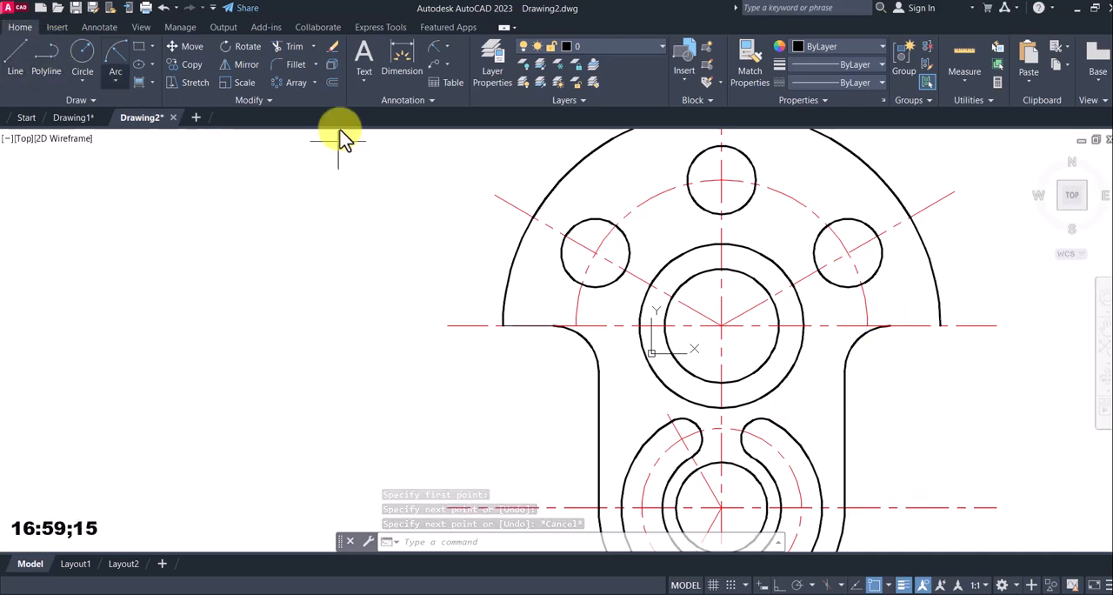
pyautogui.press('space')
pyautogui.click(890, 326)
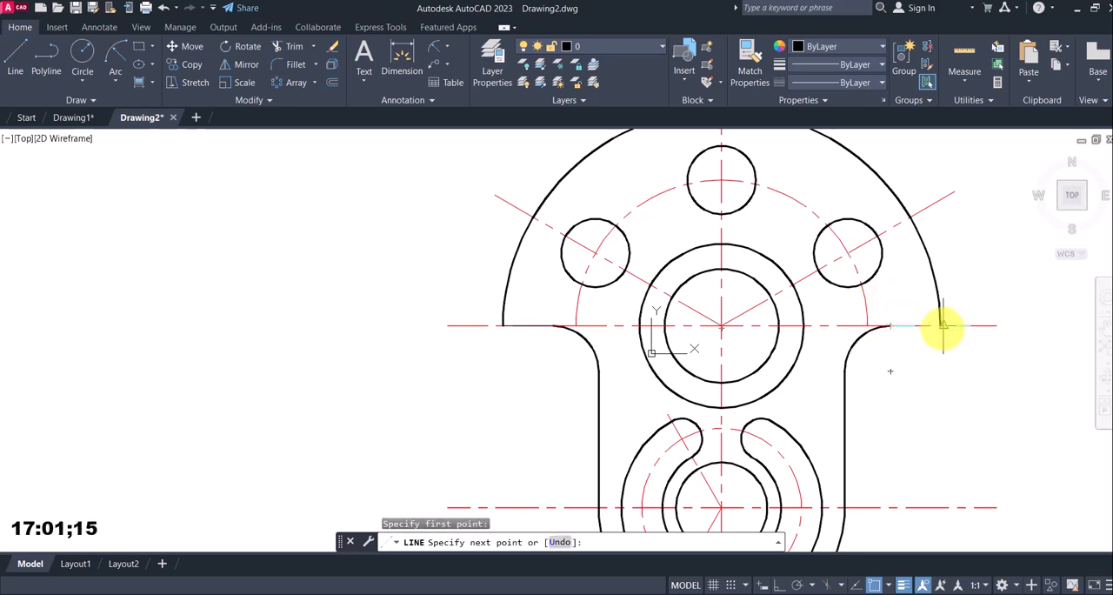
pyautogui.click(940, 325)
pyautogui.press('Escape')
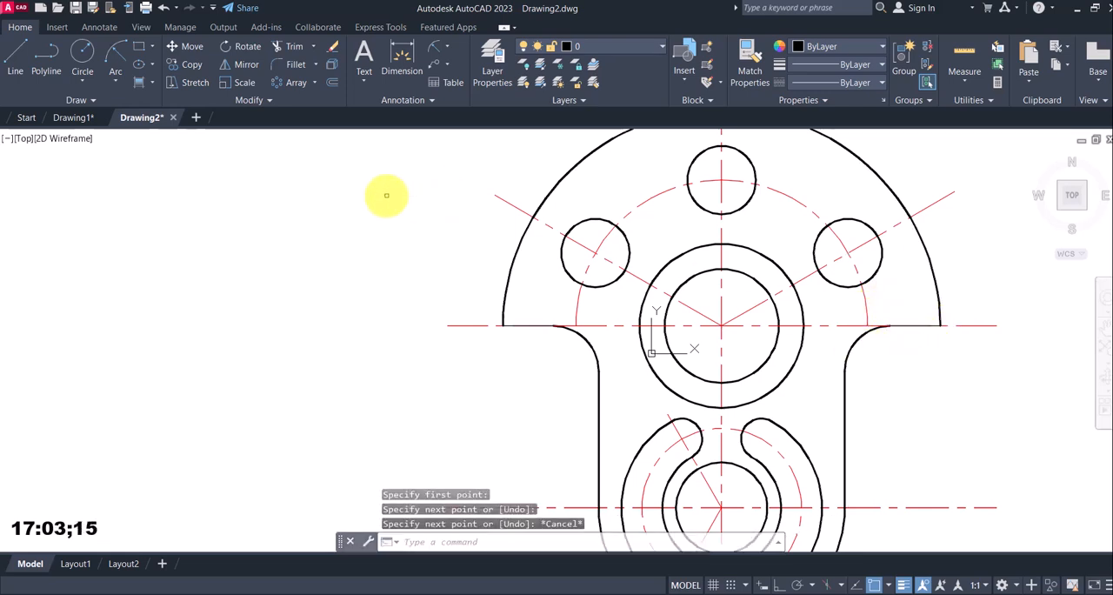
# - Match the large outer arc's properties onto the two short horizontal shoulder lines
pyautogui.write('ma')
pyautogui.press('Return')
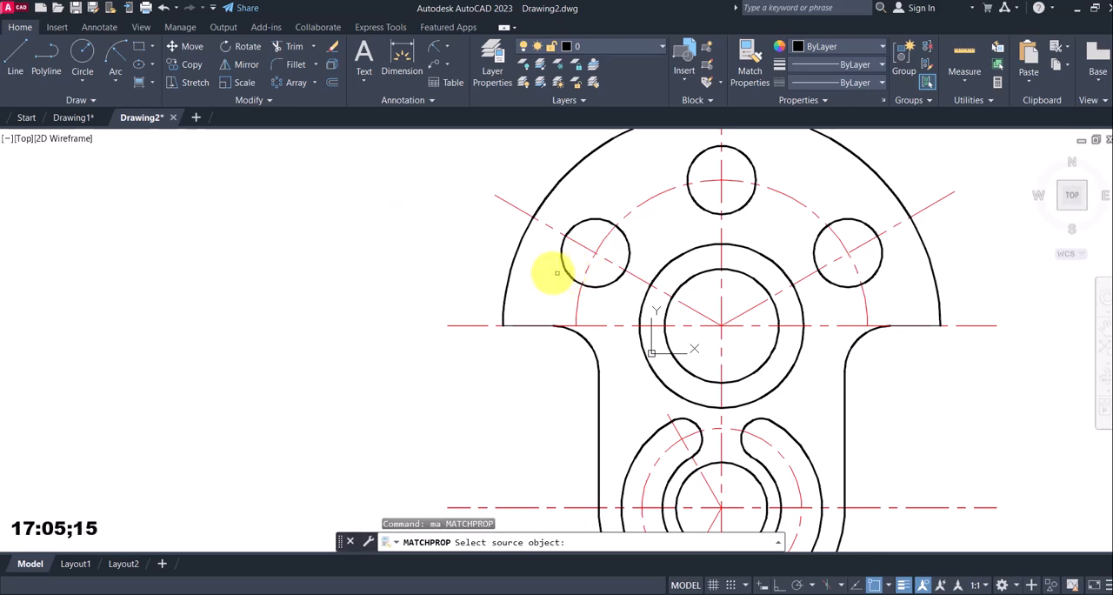
pyautogui.click(509, 276)
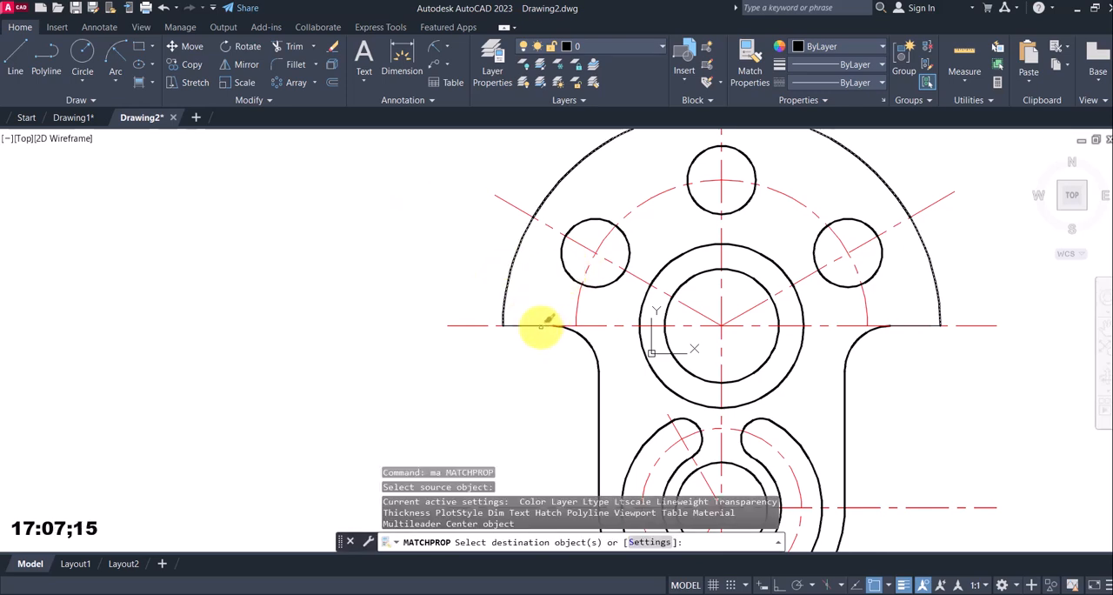
pyautogui.click(540, 326)
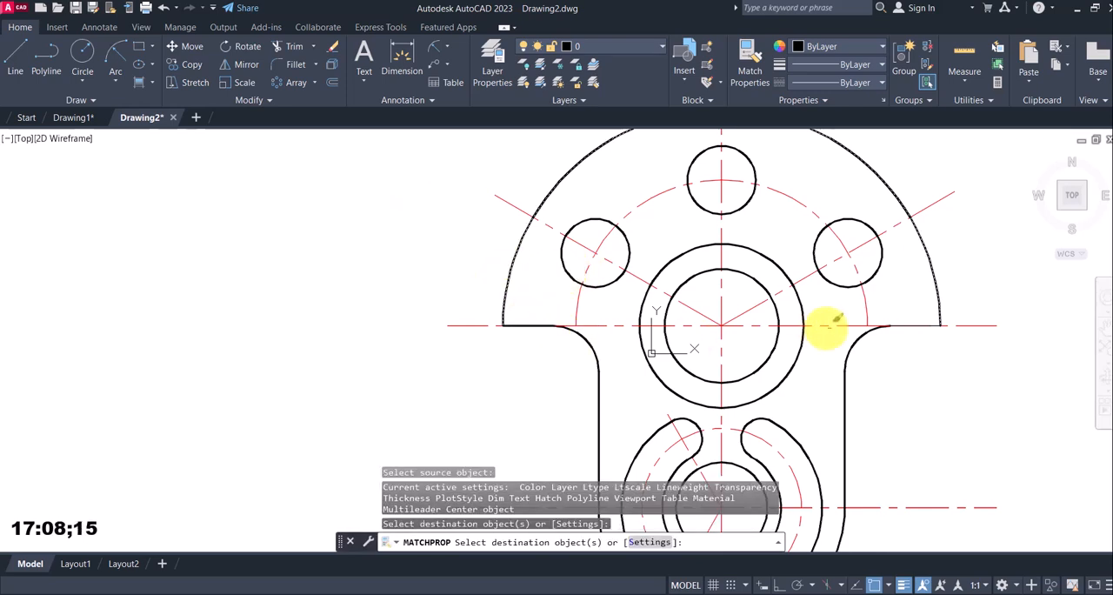
pyautogui.click(929, 323)
pyautogui.scroll(-5, 896, 352)
pyautogui.press('Escape')
pyautogui.scroll(3, 912, 361)
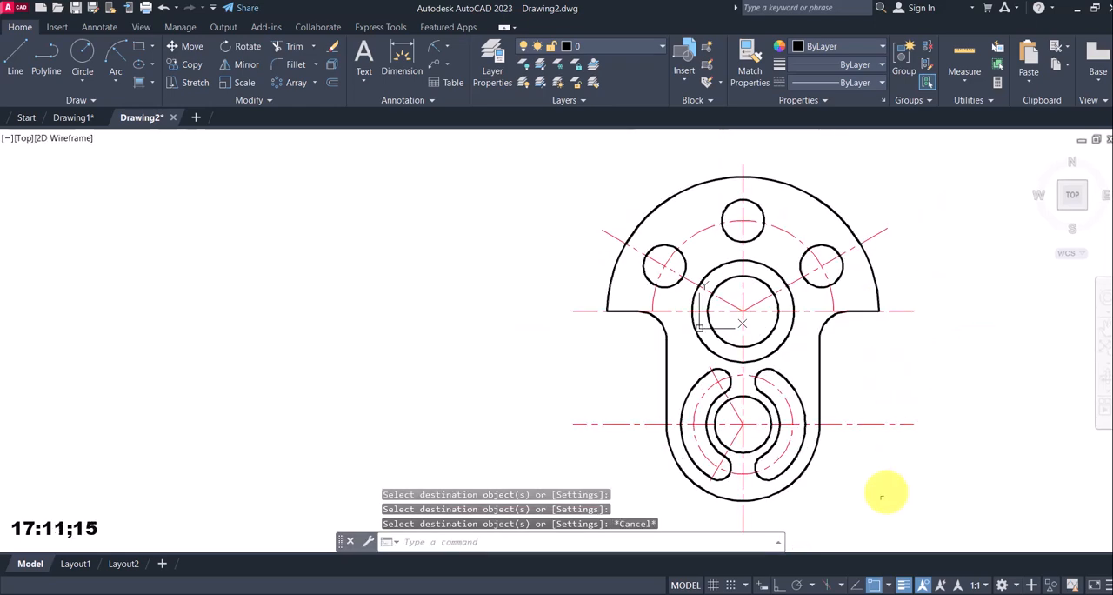
pyautogui.moveTo(905, 413); pyautogui.dragTo(775, 423, button='middle')
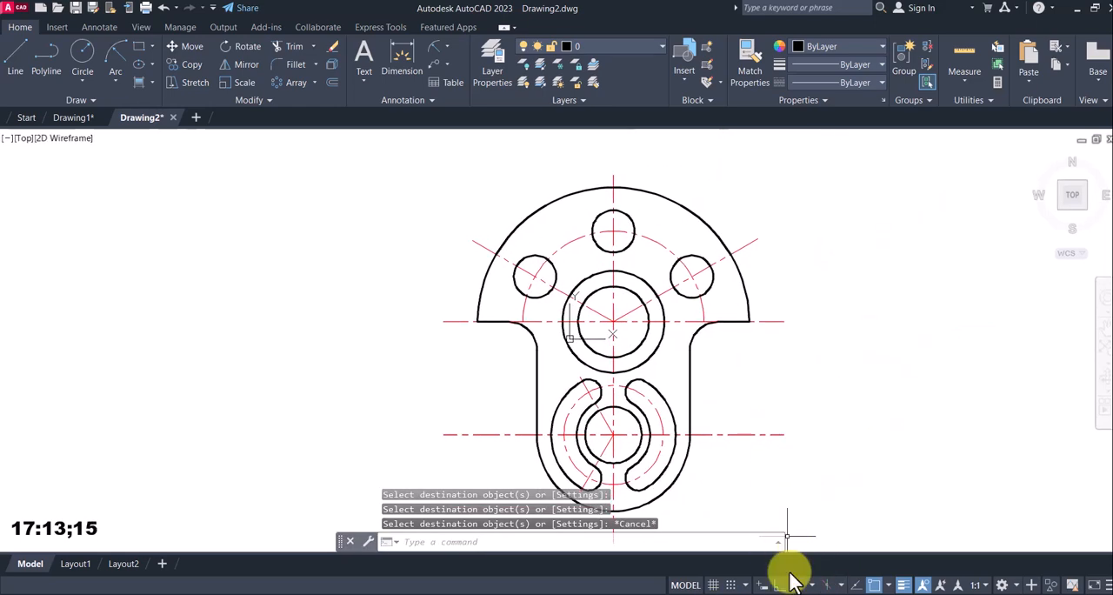
# - Check the reference image, and create a dimension style named new dim based on Standard
pyautogui.click(746, 594)
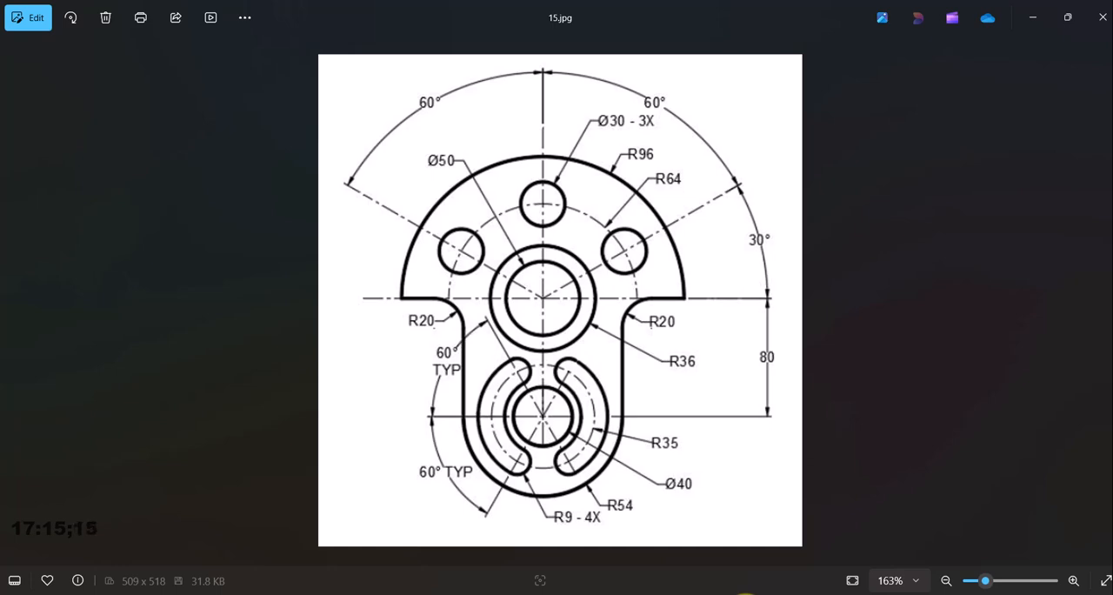
pyautogui.click(746, 594)
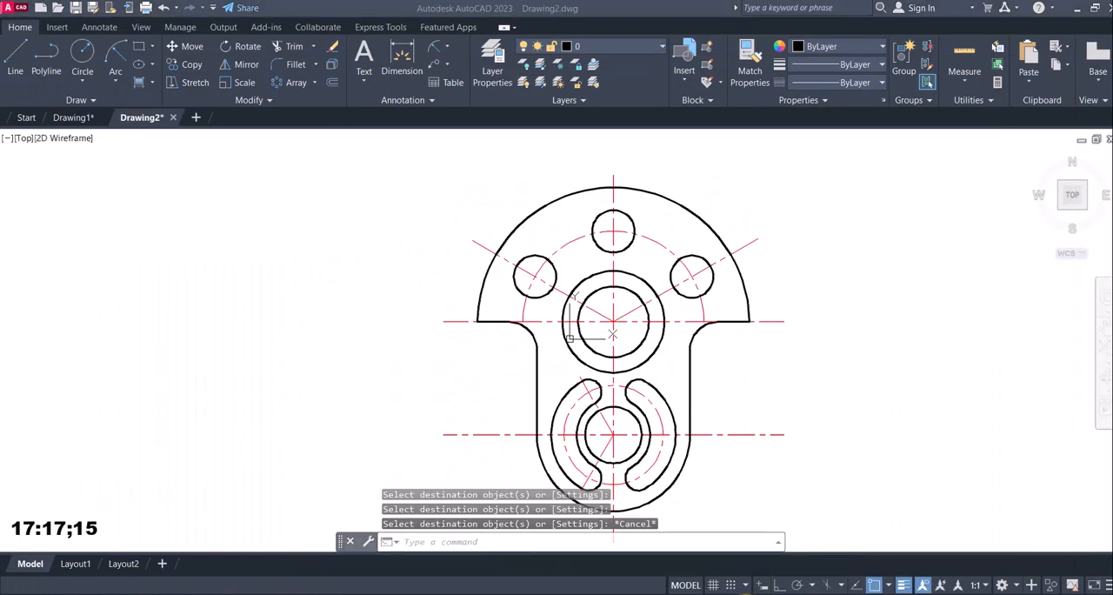
pyautogui.click(746, 594)
pyautogui.click(746, 594)
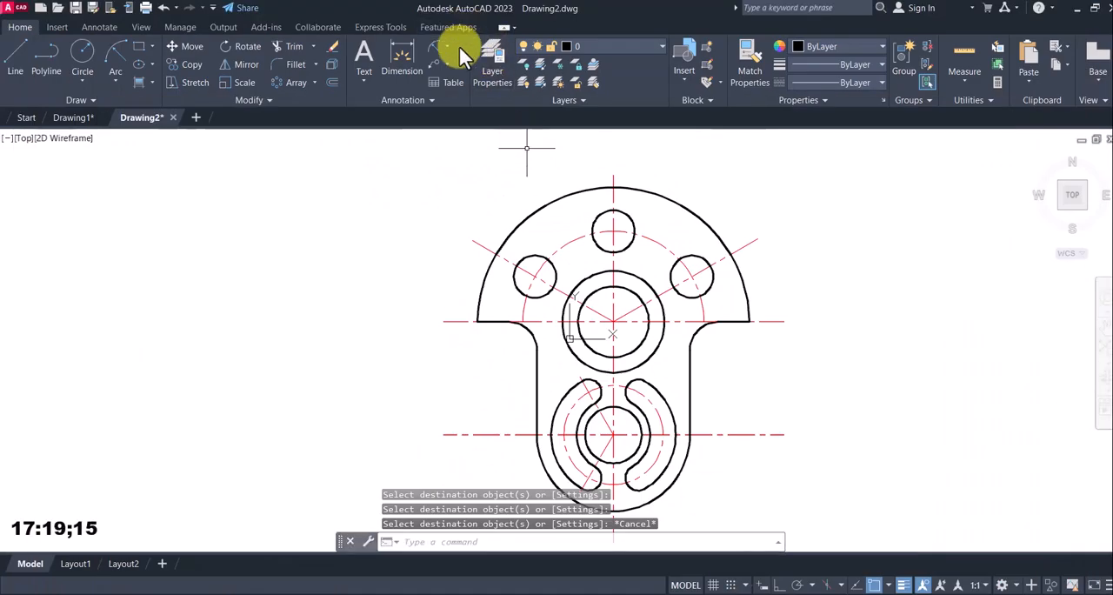
pyautogui.click(410, 103)
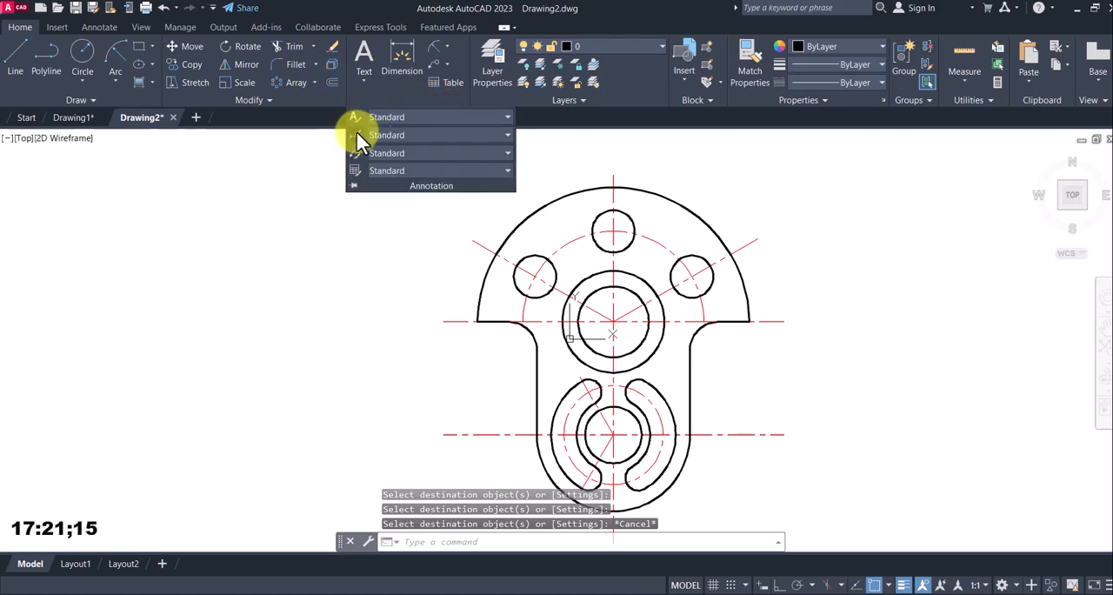
pyautogui.click(357, 132)
pyautogui.click(736, 254)
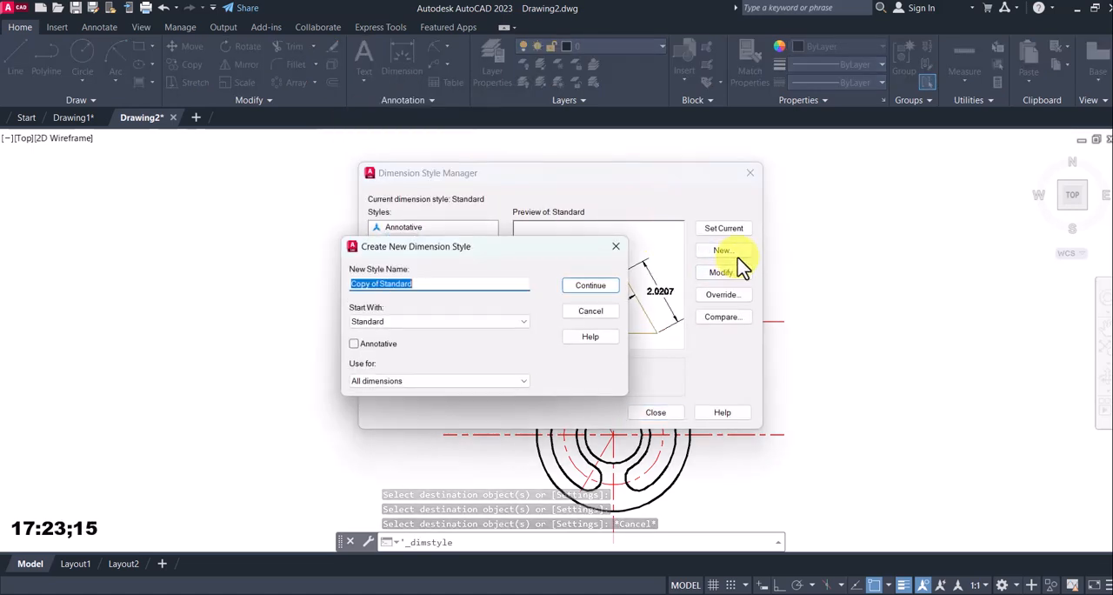
pyautogui.write('new dim')
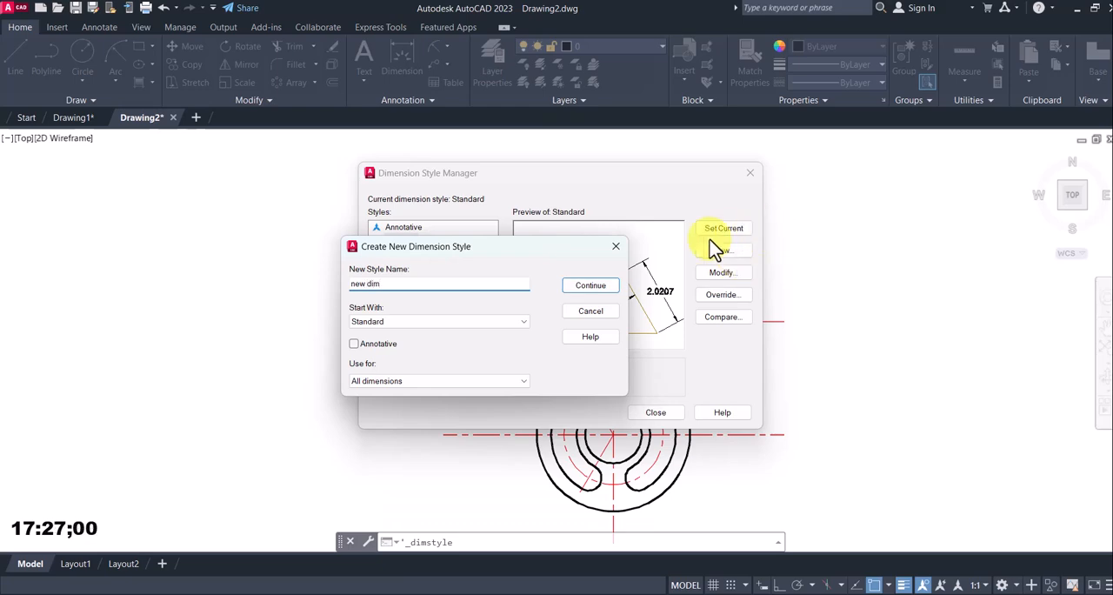
pyautogui.click(585, 289)
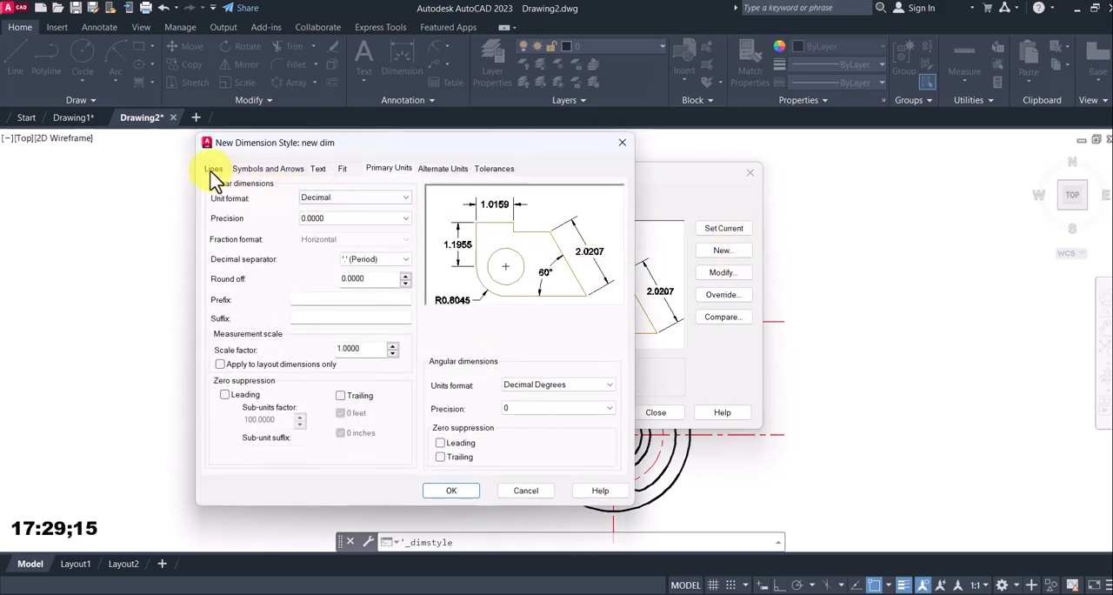
# - Set the new dim style's dimension line and extension line colours to Blue
pyautogui.click(213, 168)
pyautogui.click(350, 199)
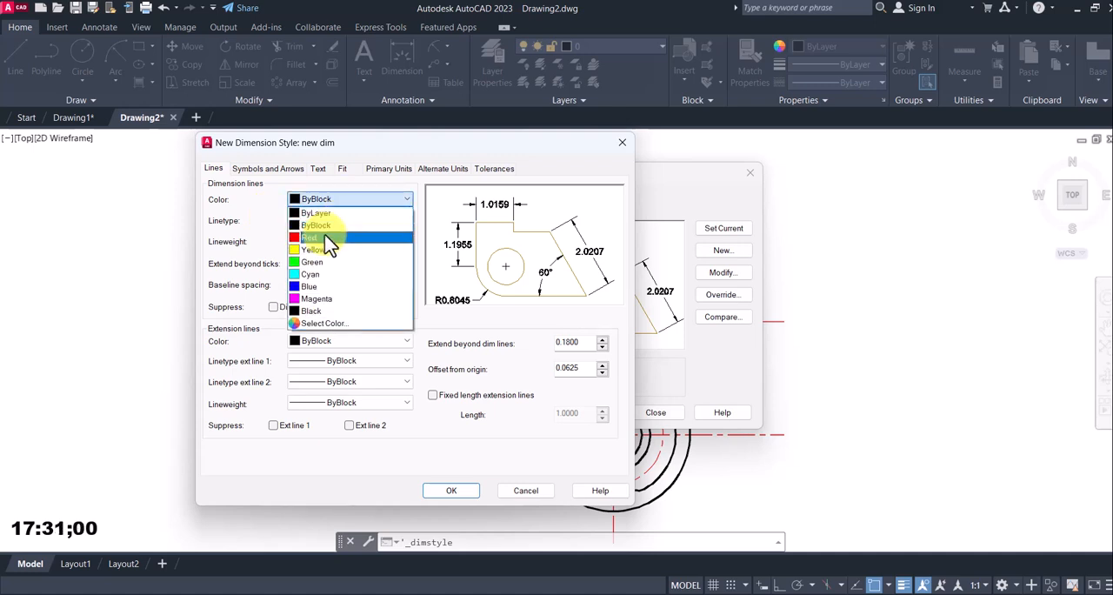
pyautogui.click(323, 286)
pyautogui.click(323, 344)
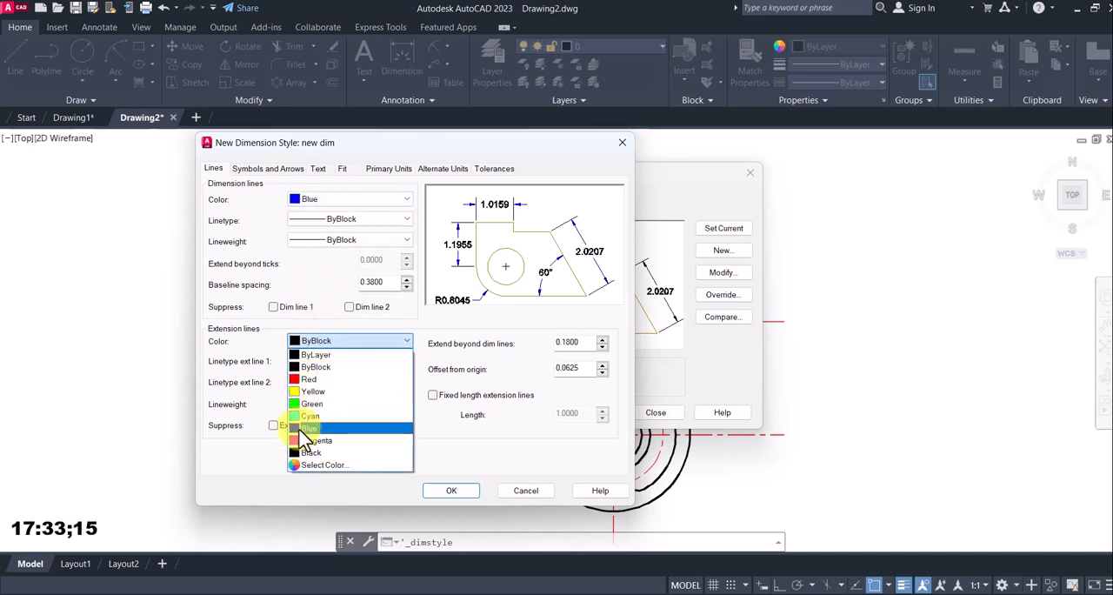
pyautogui.click(306, 428)
# - Set the new dim style's arrow size to 4 and its text to height 5, aligned with the dimension line
pyautogui.click(280, 169)
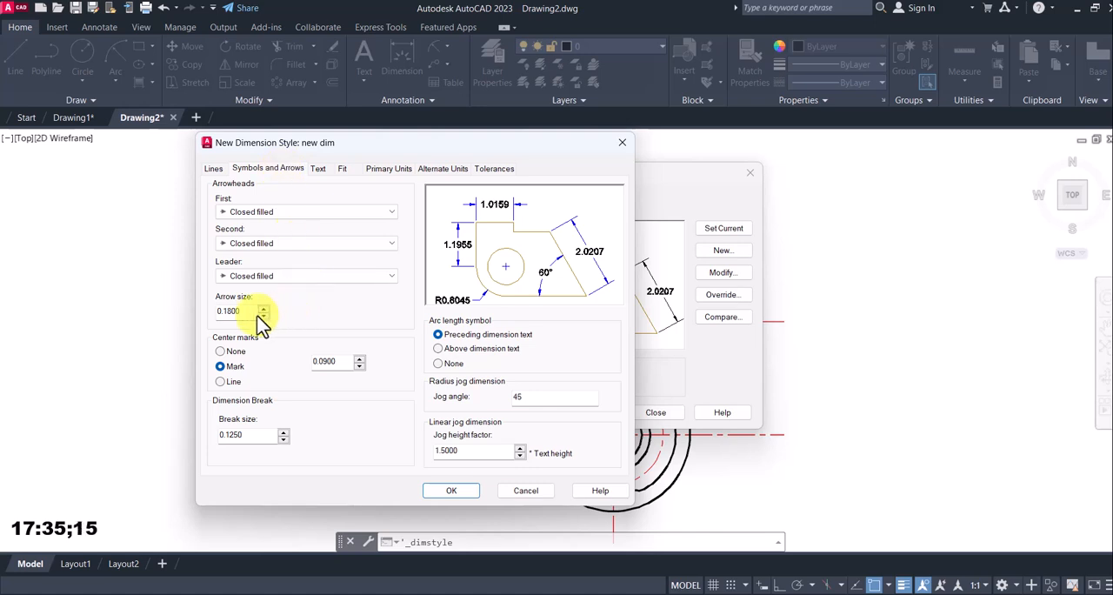
pyautogui.moveTo(241, 313); pyautogui.dragTo(155, 322)
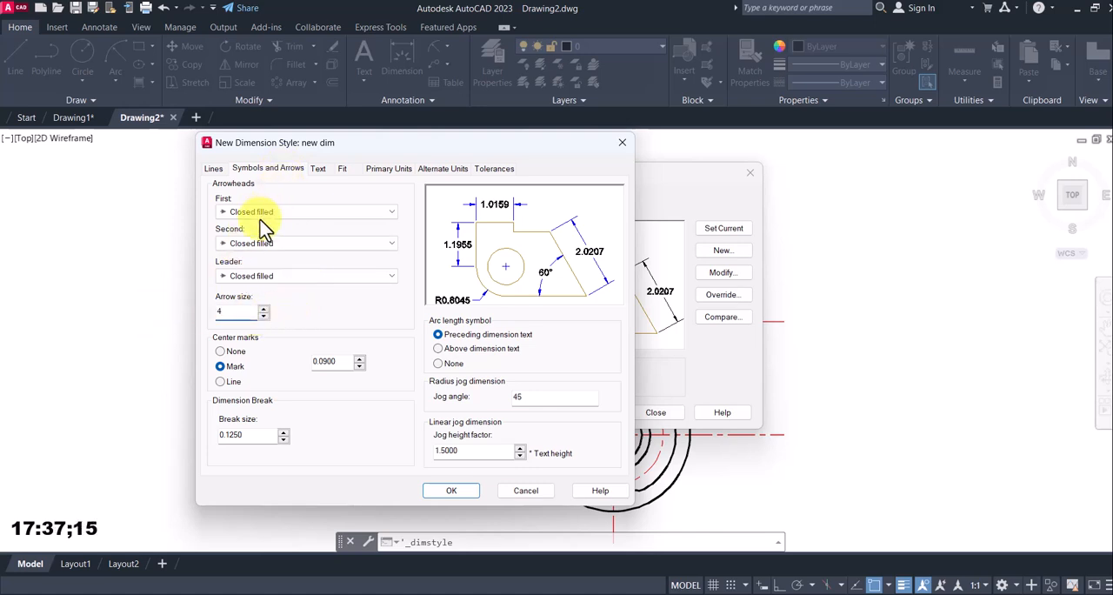
pyautogui.click(318, 168)
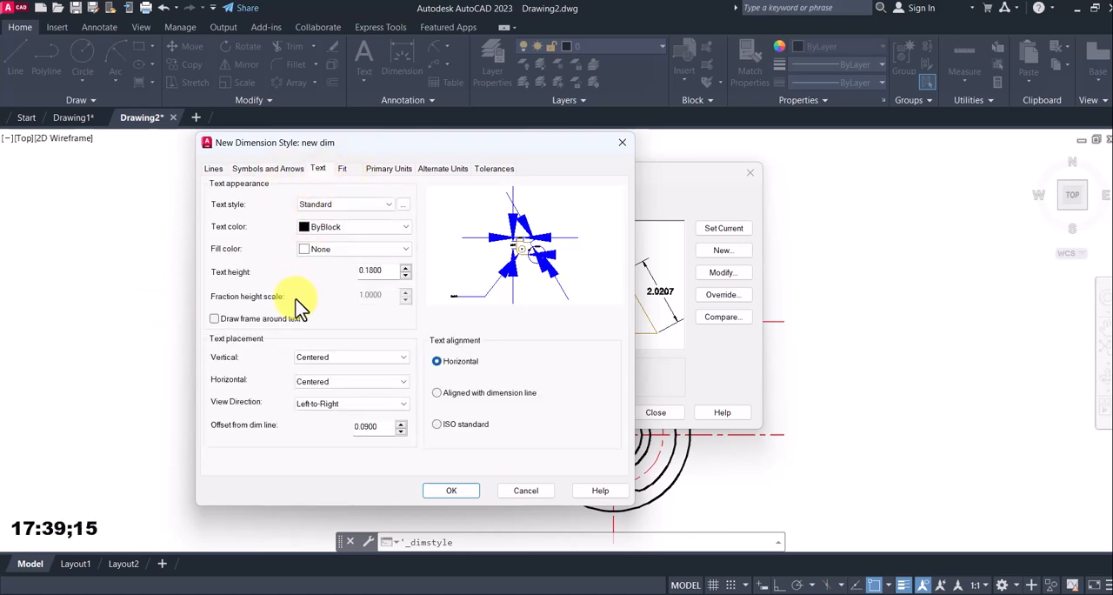
pyautogui.moveTo(378, 270); pyautogui.dragTo(271, 272)
pyautogui.write('5')
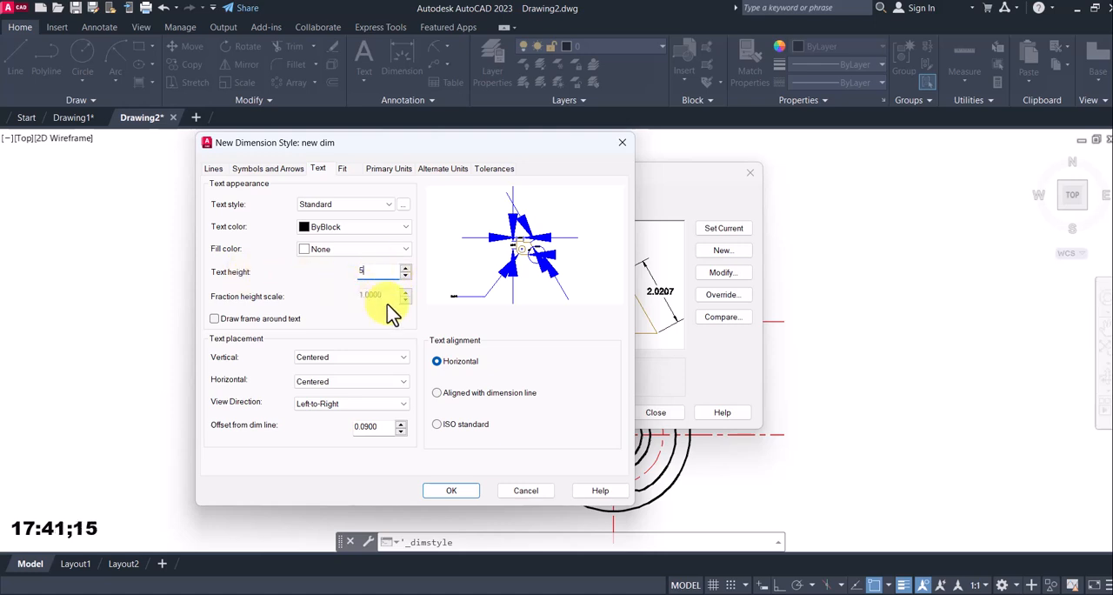
pyautogui.click(441, 396)
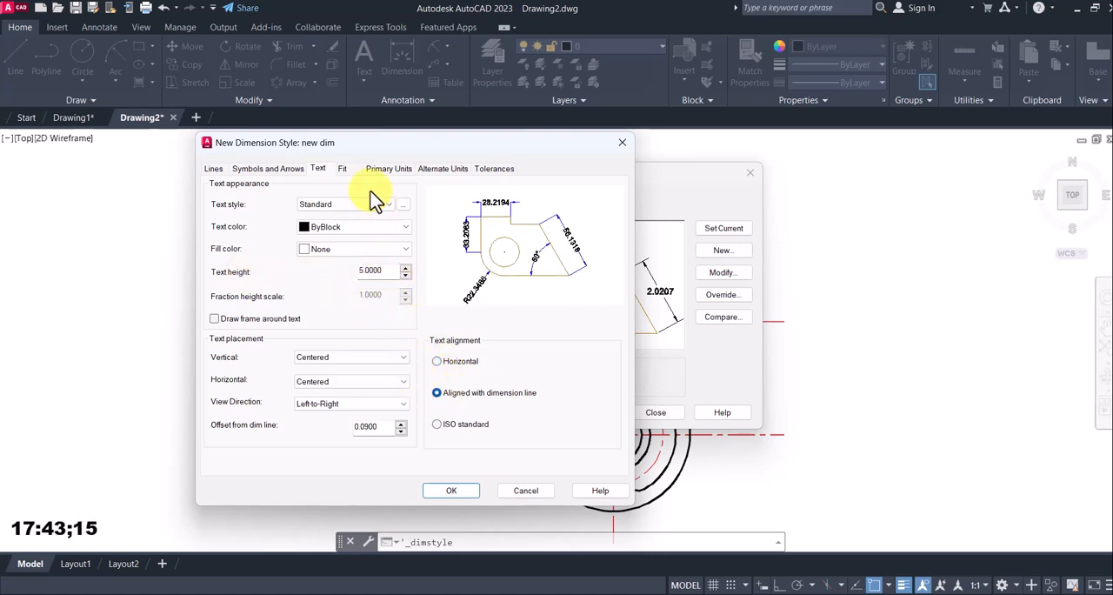
# - Set the linear dimension precision to 0, save the new dim style and make it the current dimension style
pyautogui.click(389, 171)
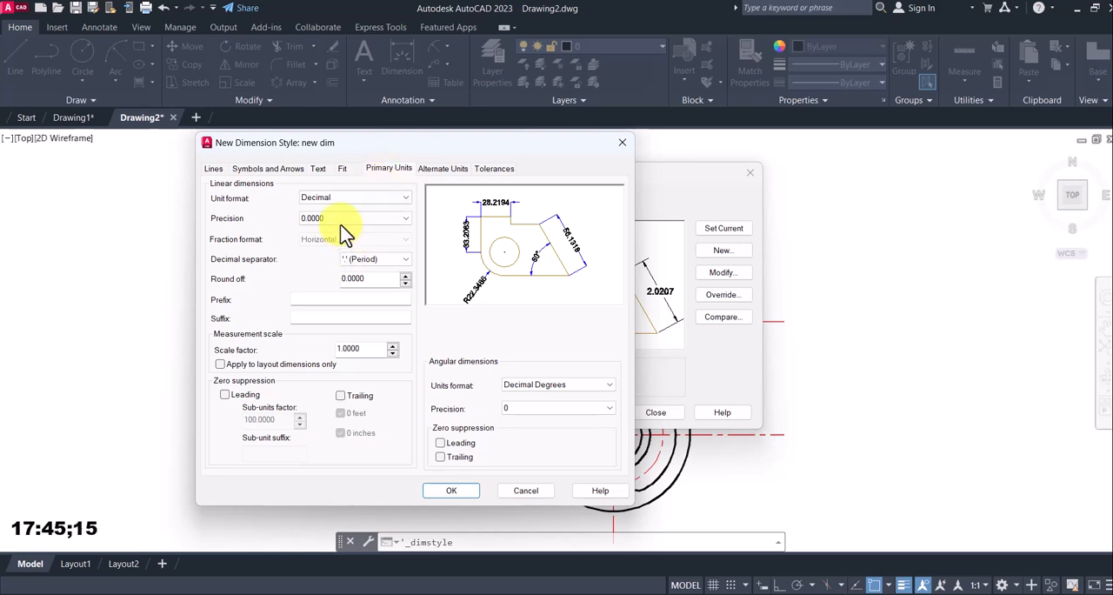
pyautogui.click(374, 218)
pyautogui.click(313, 230)
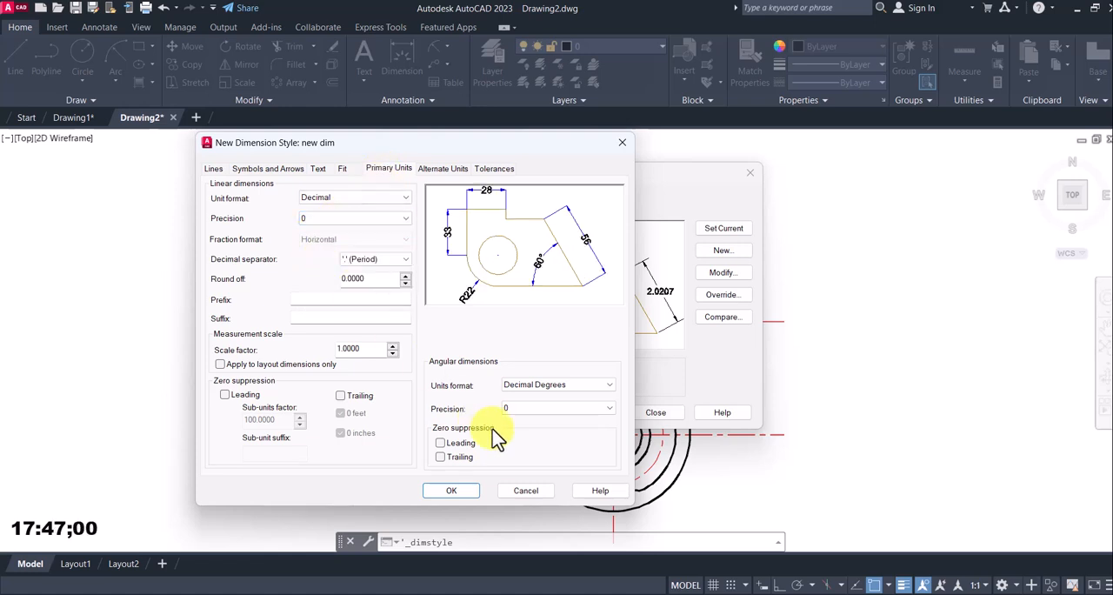
pyautogui.click(452, 490)
pyautogui.click(723, 227)
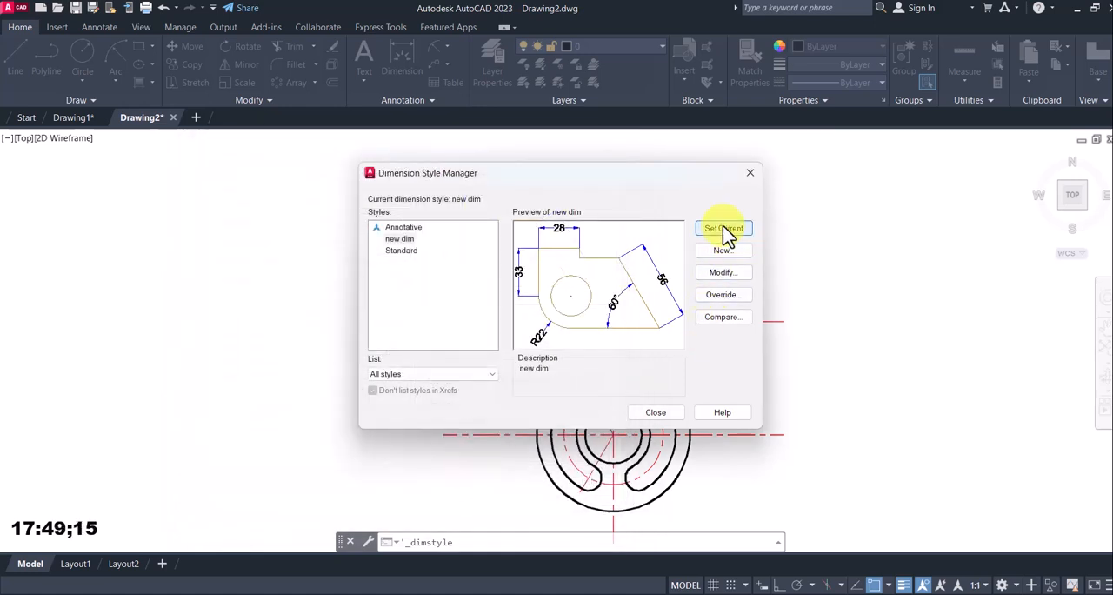
pyautogui.click(644, 417)
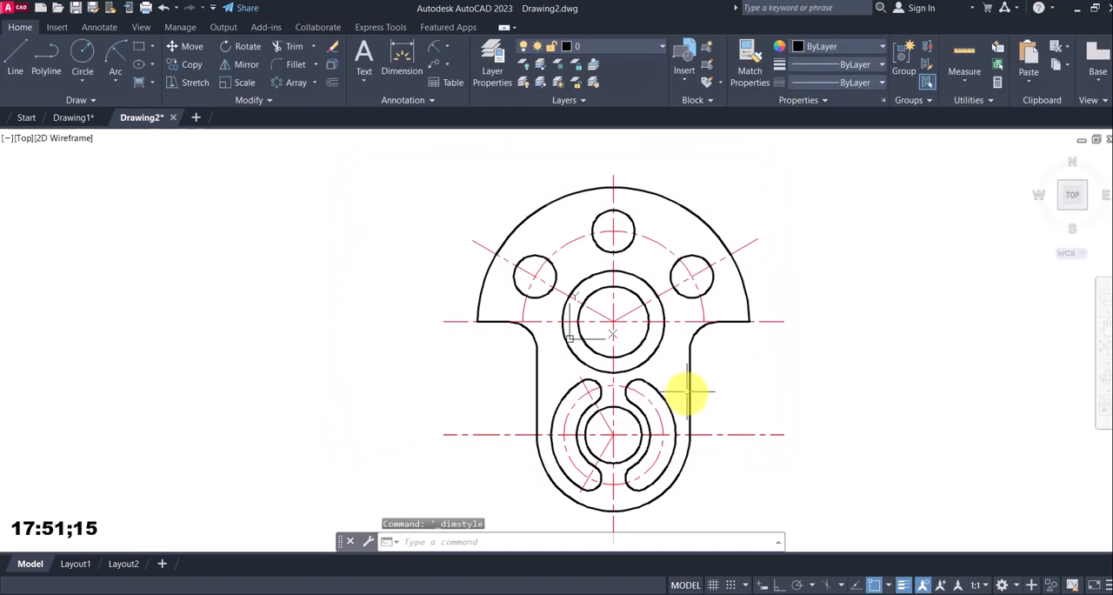
pyautogui.click(771, 593)
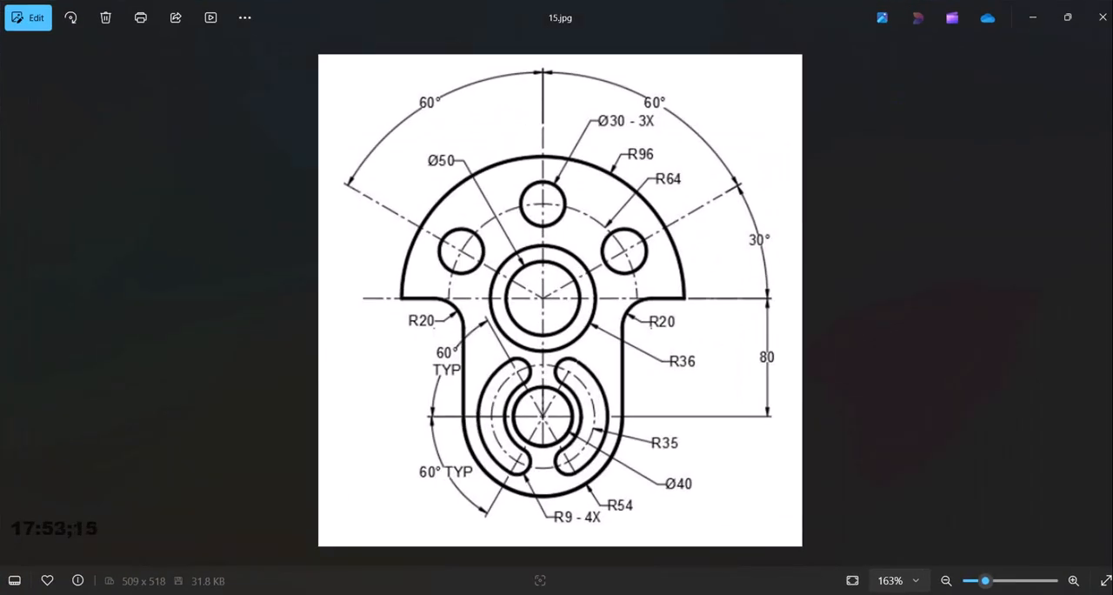
pyautogui.click(771, 593)
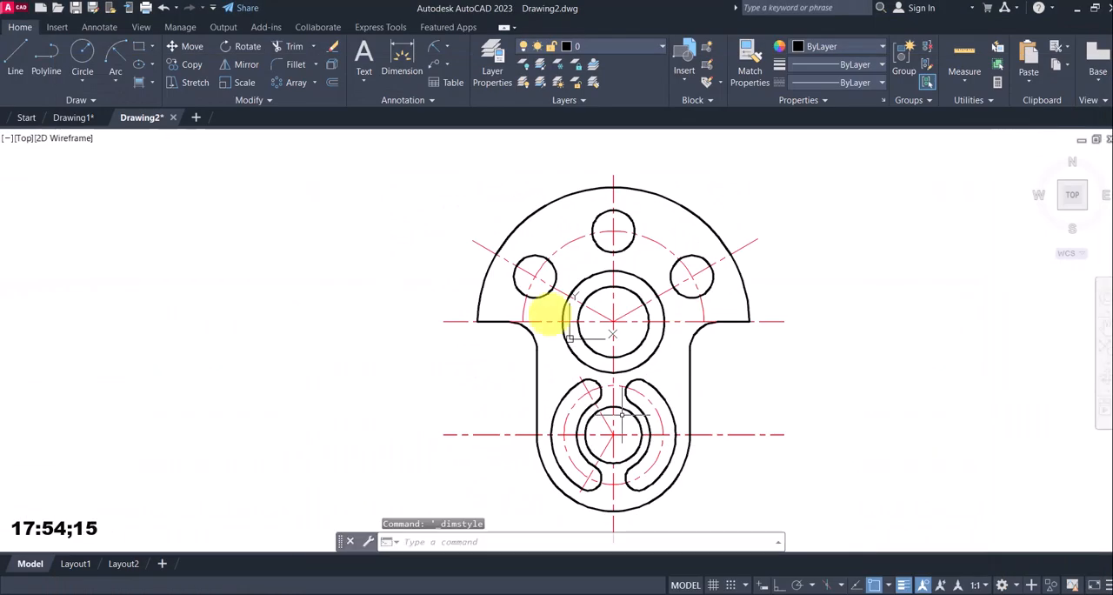
pyautogui.click(434, 46)
pyautogui.click(476, 243)
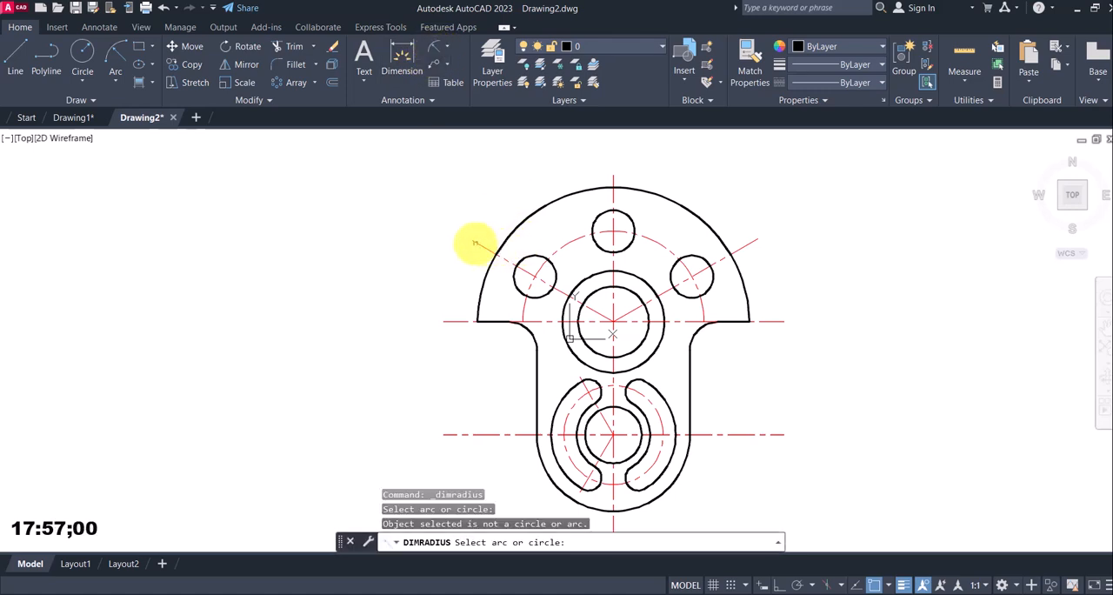
pyautogui.click(612, 178)
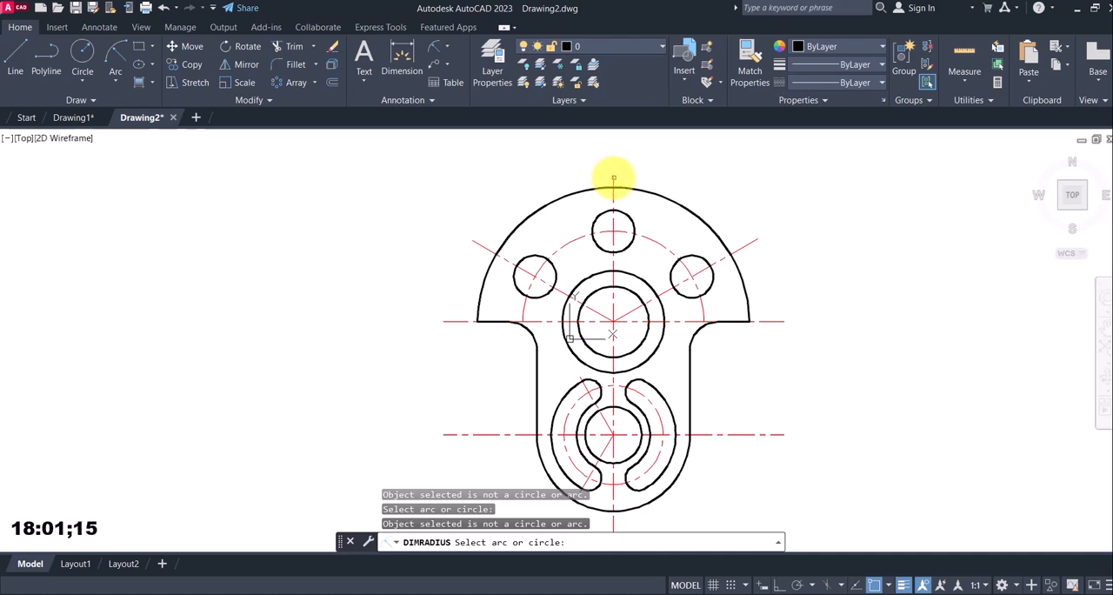
pyautogui.click(440, 44)
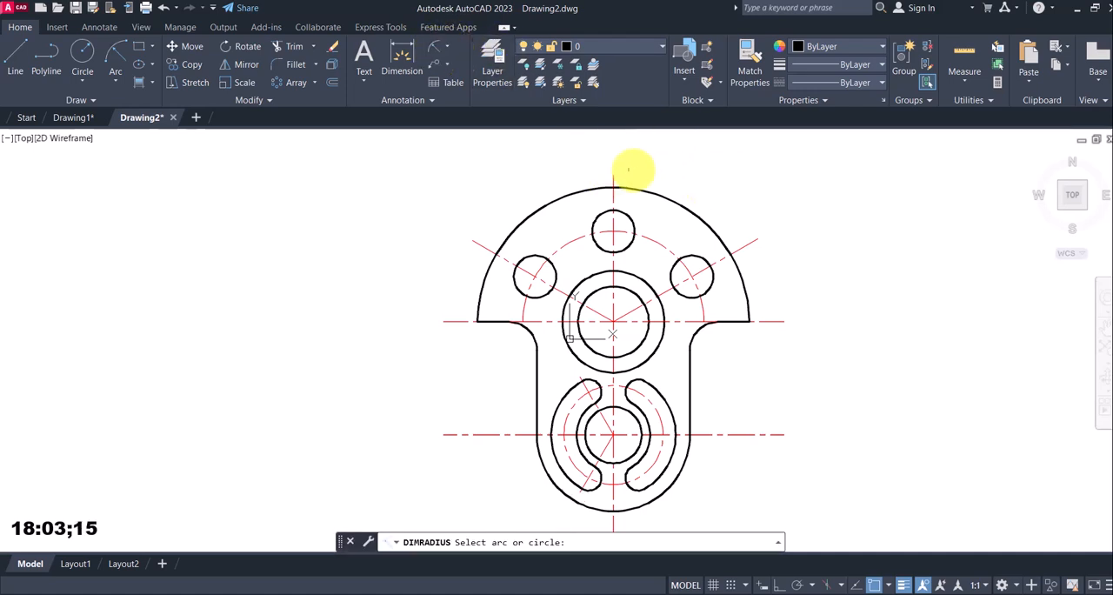
pyautogui.click(612, 179)
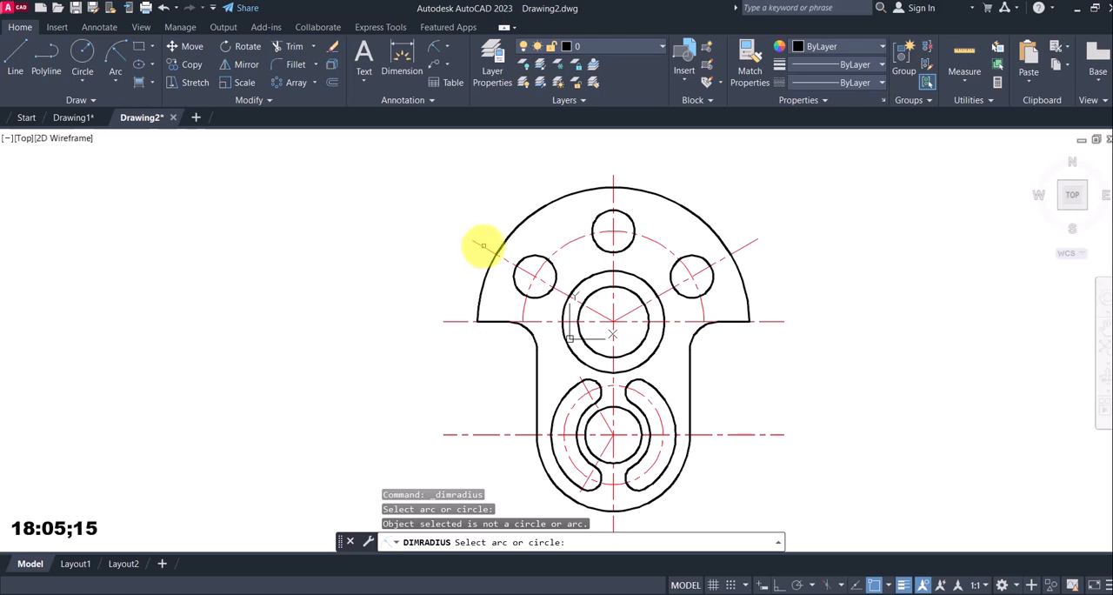
pyautogui.press('Escape')
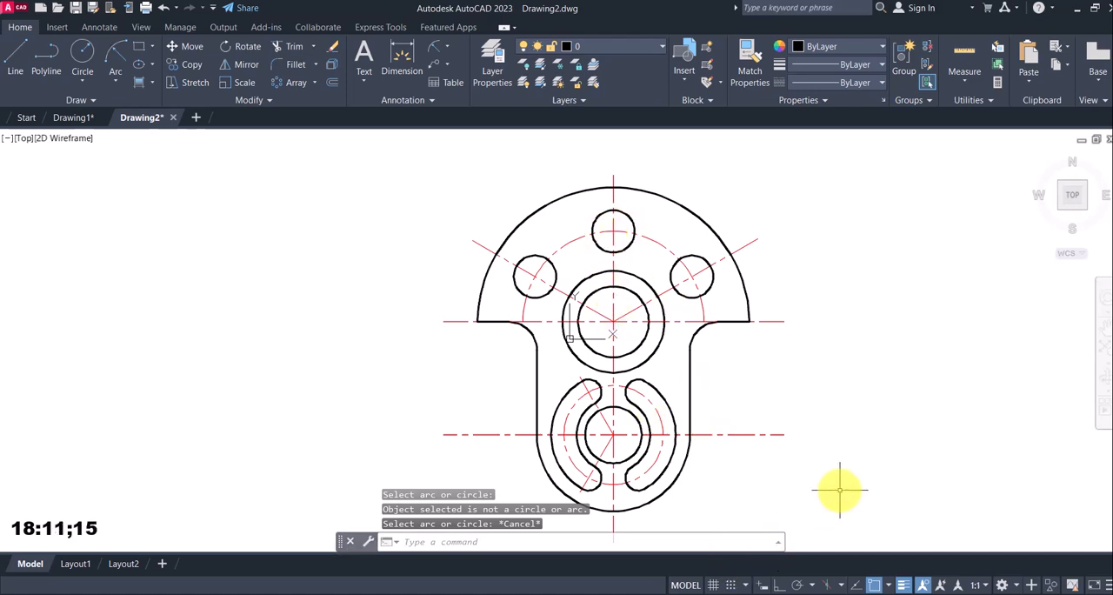
# - Check the reference image, and add a vertical linear dimension between the right ends of the two horizontal centre lines
pyautogui.click(740, 594)
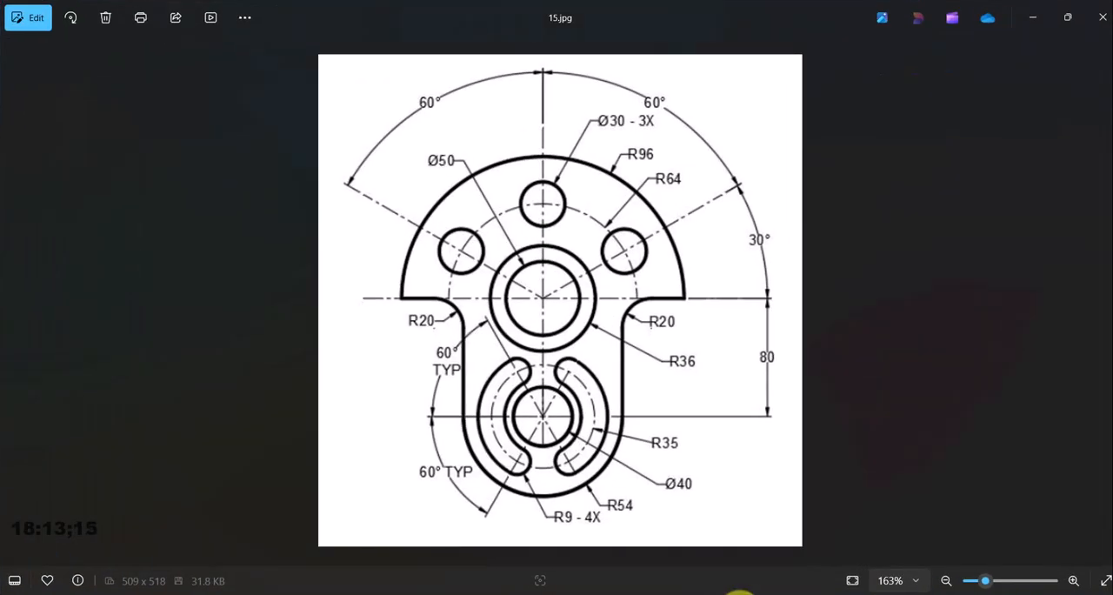
pyautogui.click(740, 594)
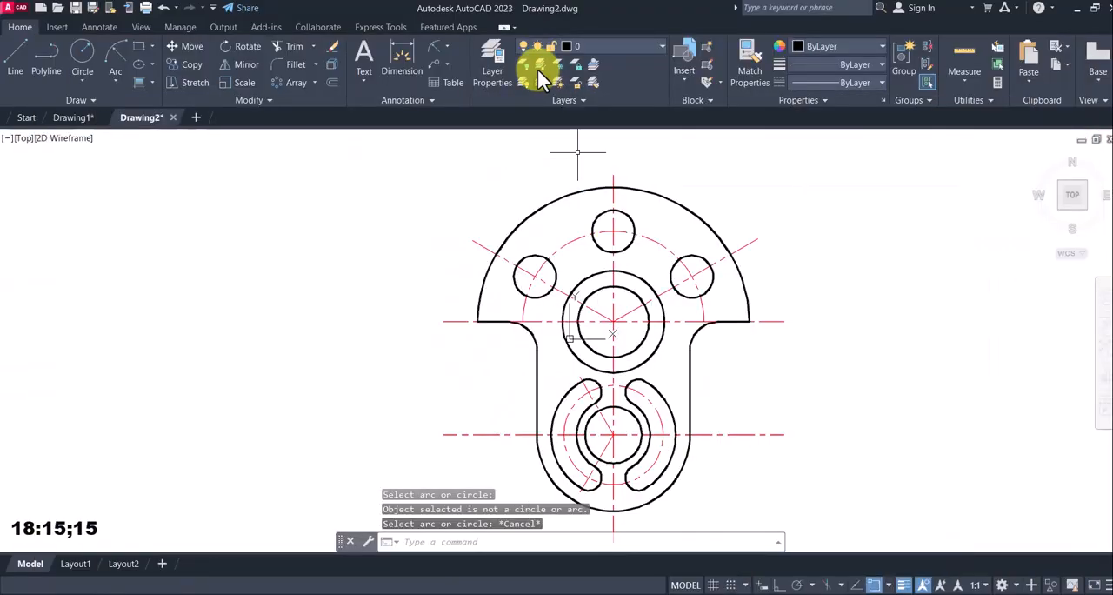
pyautogui.click(452, 51)
pyautogui.click(445, 74)
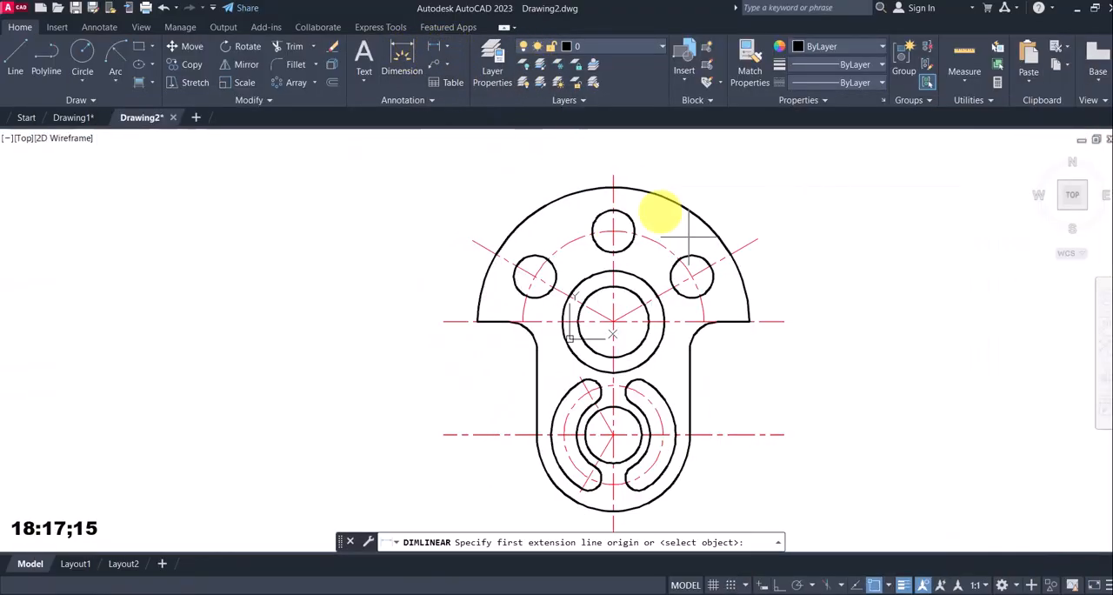
pyautogui.click(783, 322)
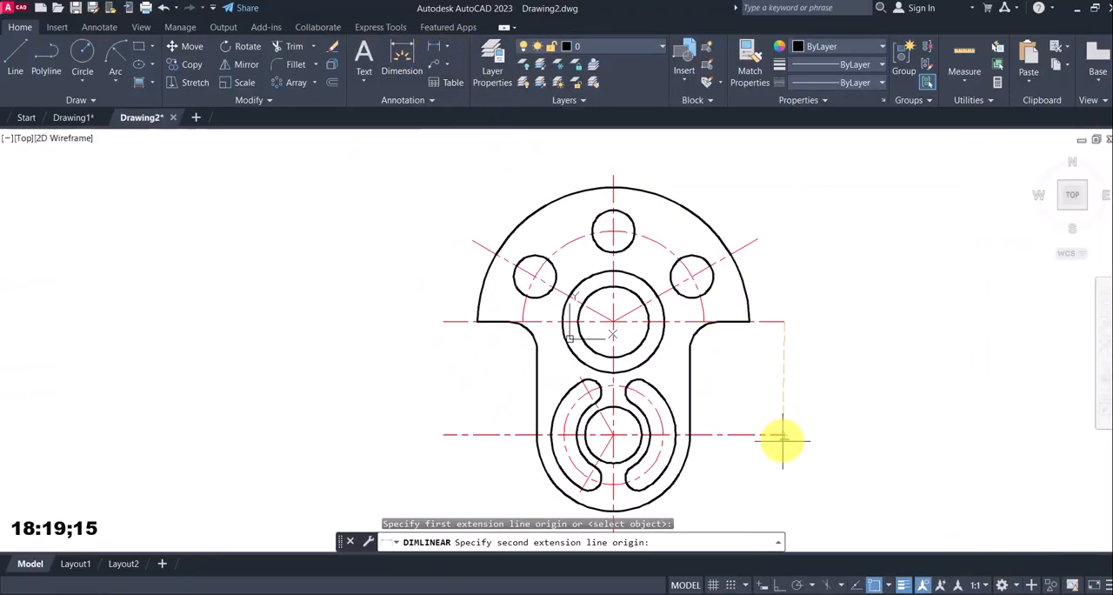
pyautogui.click(784, 434)
pyautogui.click(785, 380)
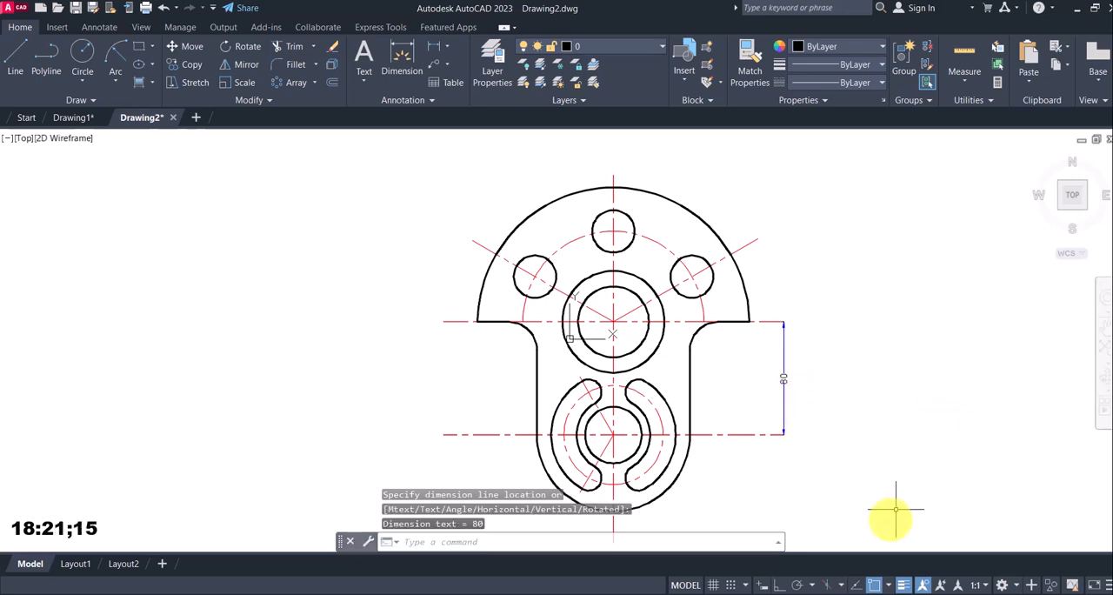
# - Check the reference image, and add a radius dimension to the plate's lower outer arc, with its text outside at the lower right
pyautogui.click(741, 594)
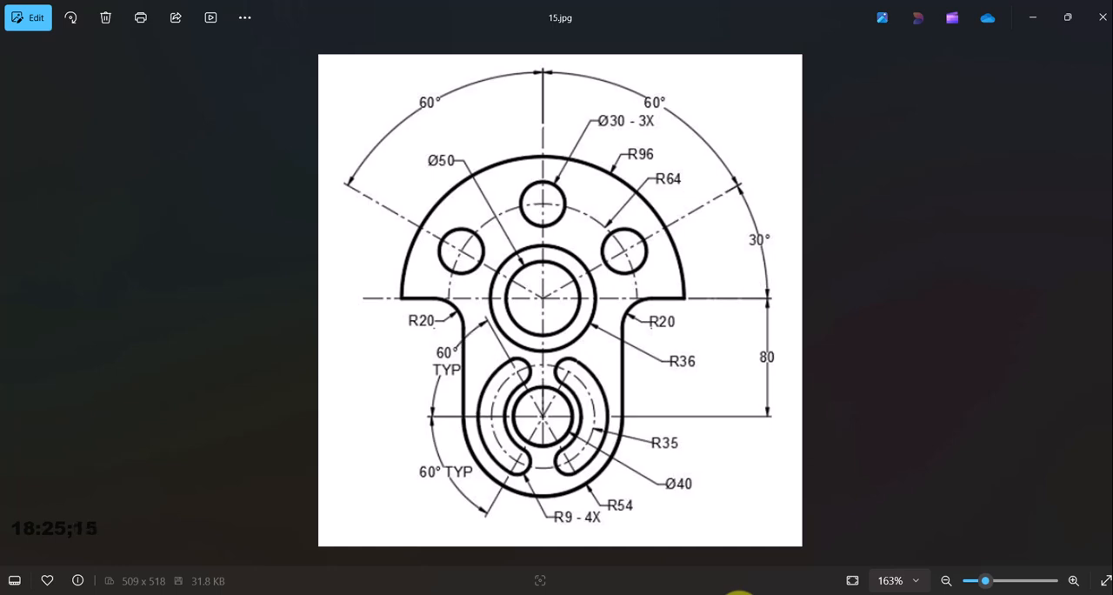
pyautogui.click(739, 594)
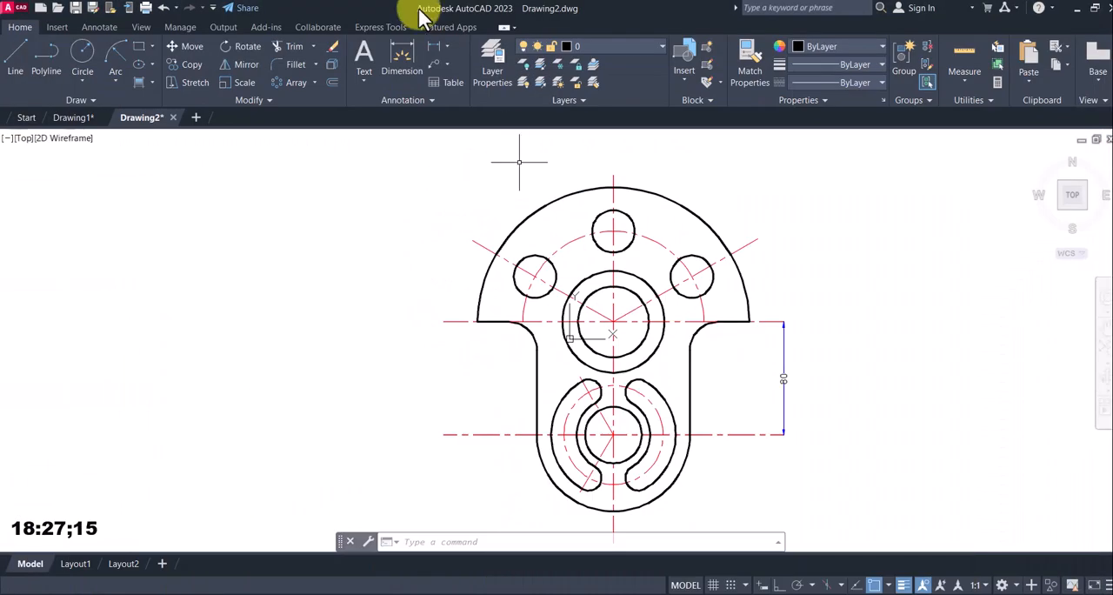
pyautogui.click(446, 48)
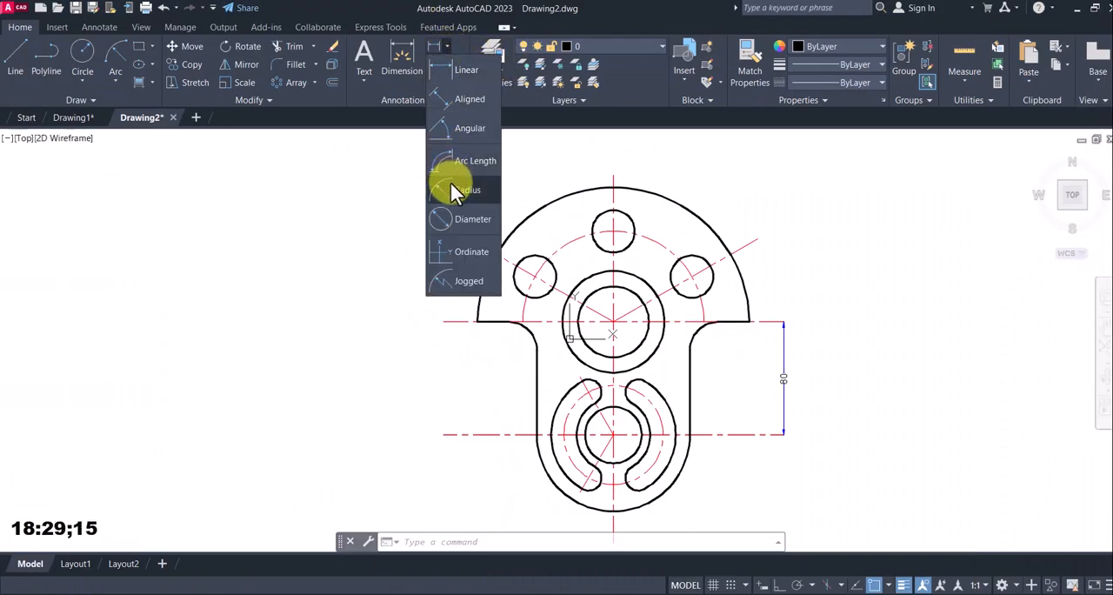
pyautogui.click(451, 190)
pyautogui.click(672, 487)
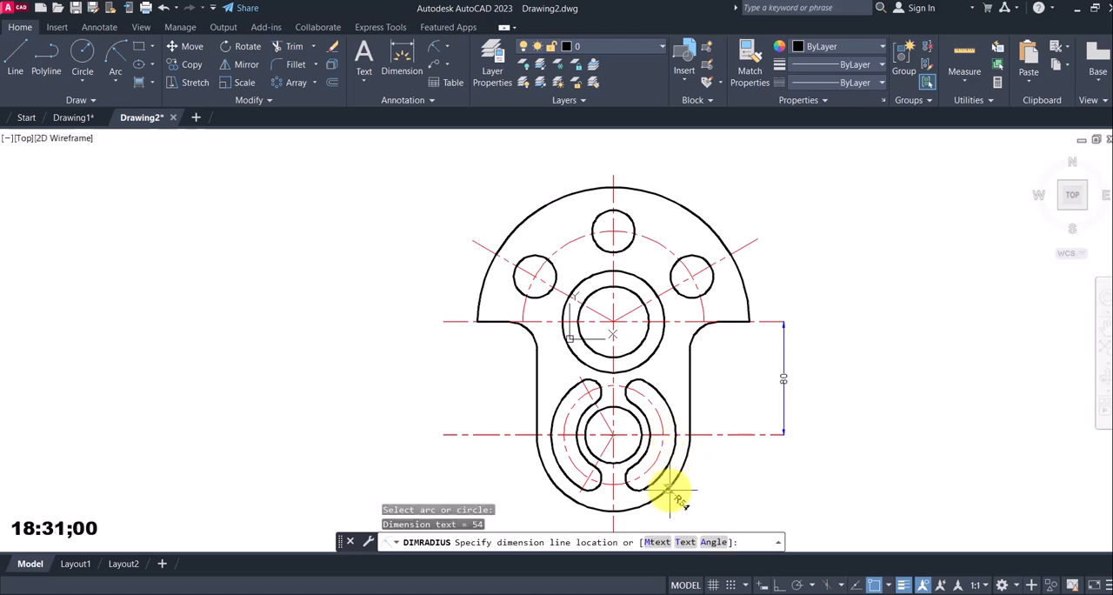
pyautogui.click(716, 497)
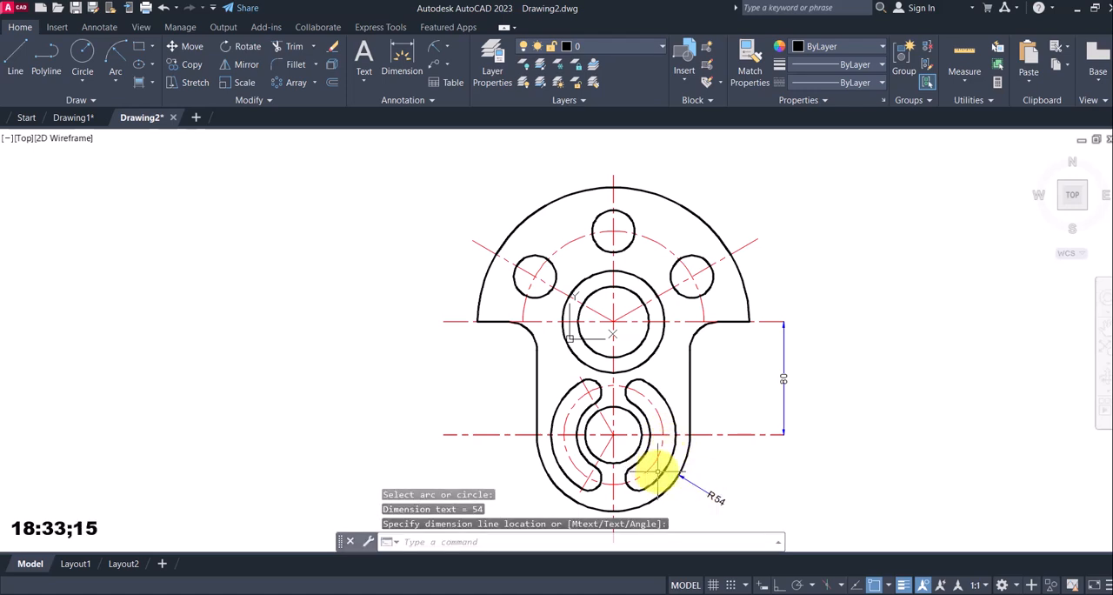
# - Add radius dimensions to the curved slots' centre-line arc and the lower centre hole, with their texts outside the plate at the lower right
pyautogui.press('Return')
pyautogui.click(656, 459)
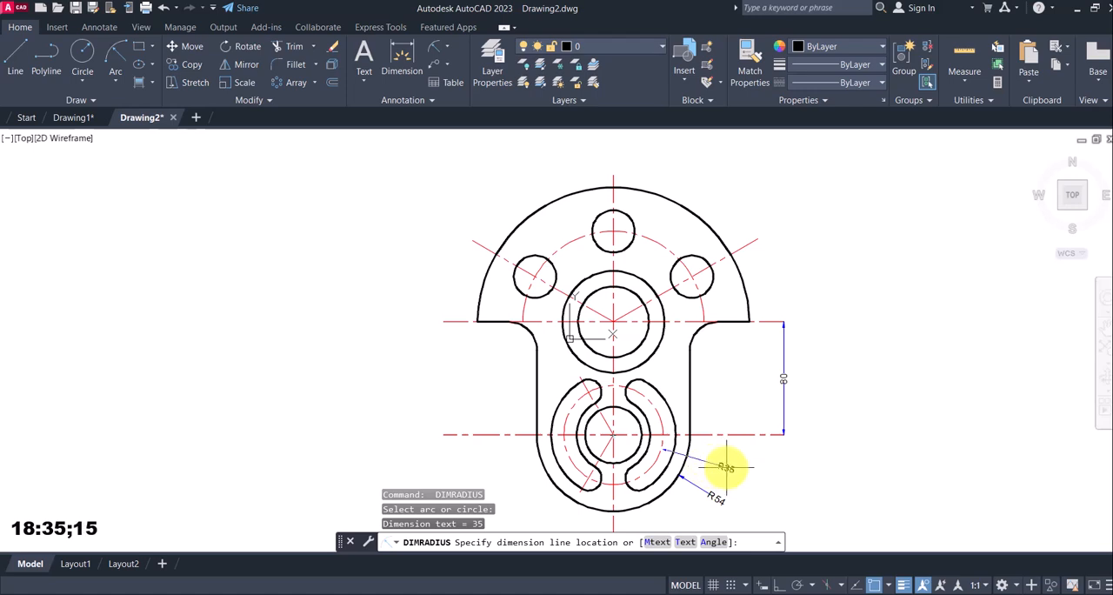
pyautogui.click(632, 449)
pyautogui.press('Return')
pyautogui.click(636, 453)
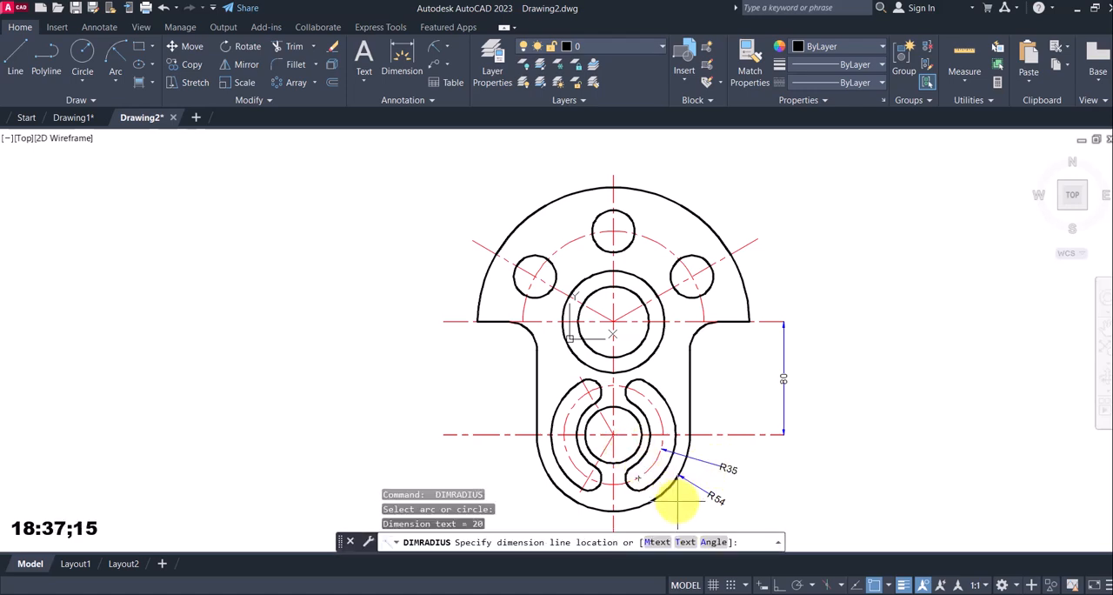
# - Check the reference image, and add a radius dimension to the right fillet, with its text inside the plate
pyautogui.click(733, 594)
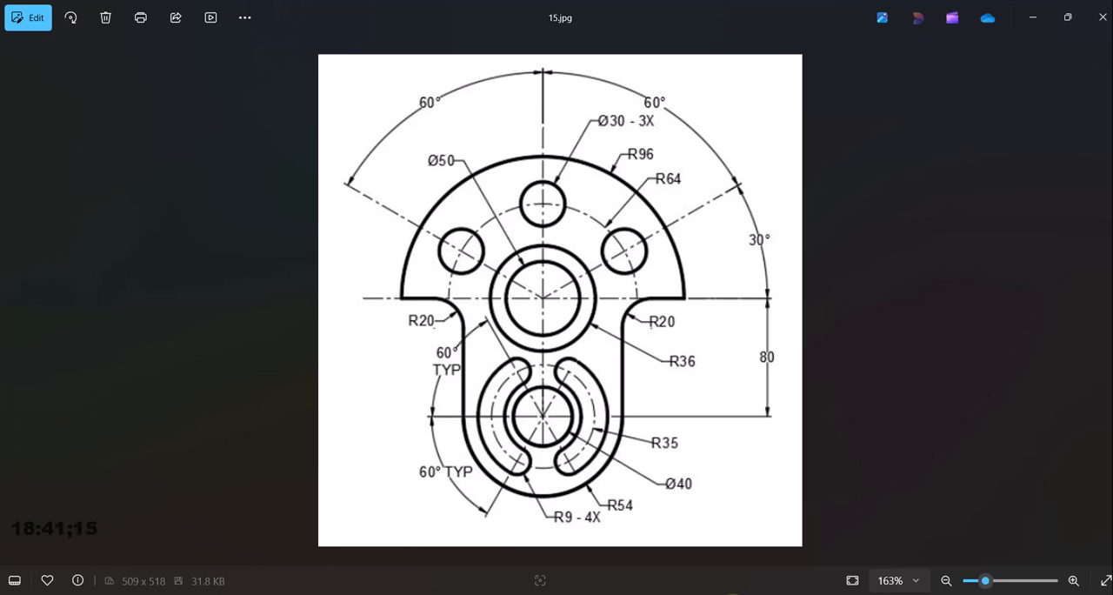
pyautogui.click(732, 594)
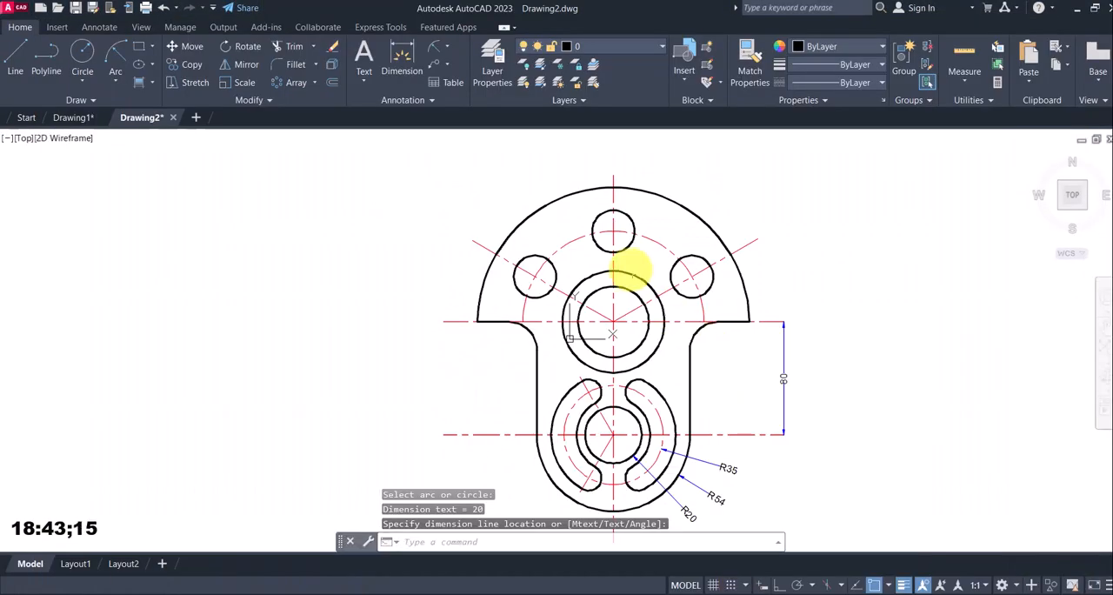
pyautogui.click(435, 52)
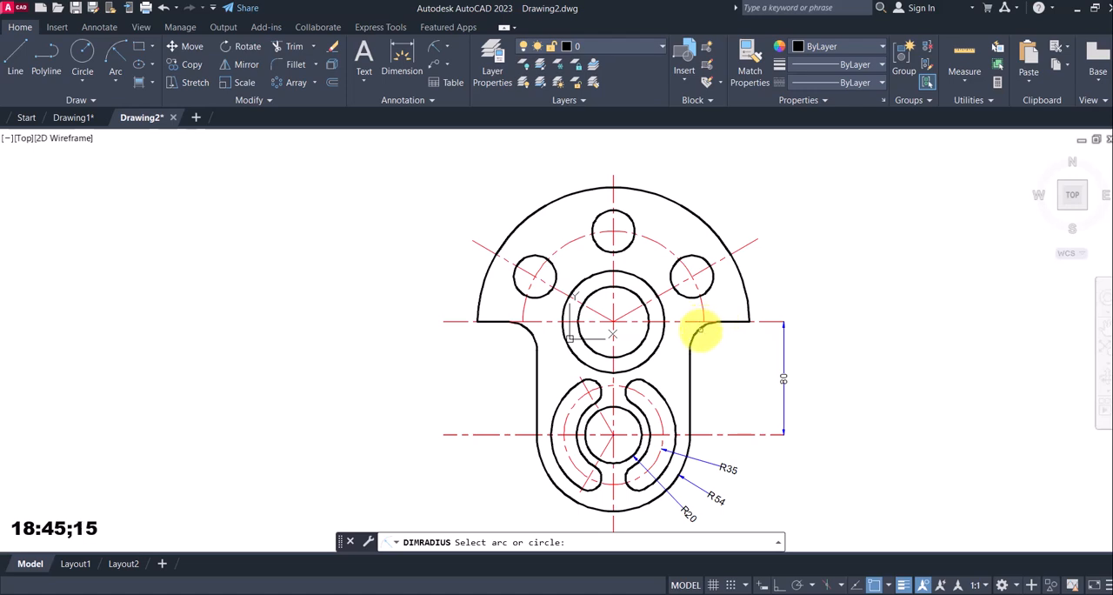
pyautogui.click(704, 328)
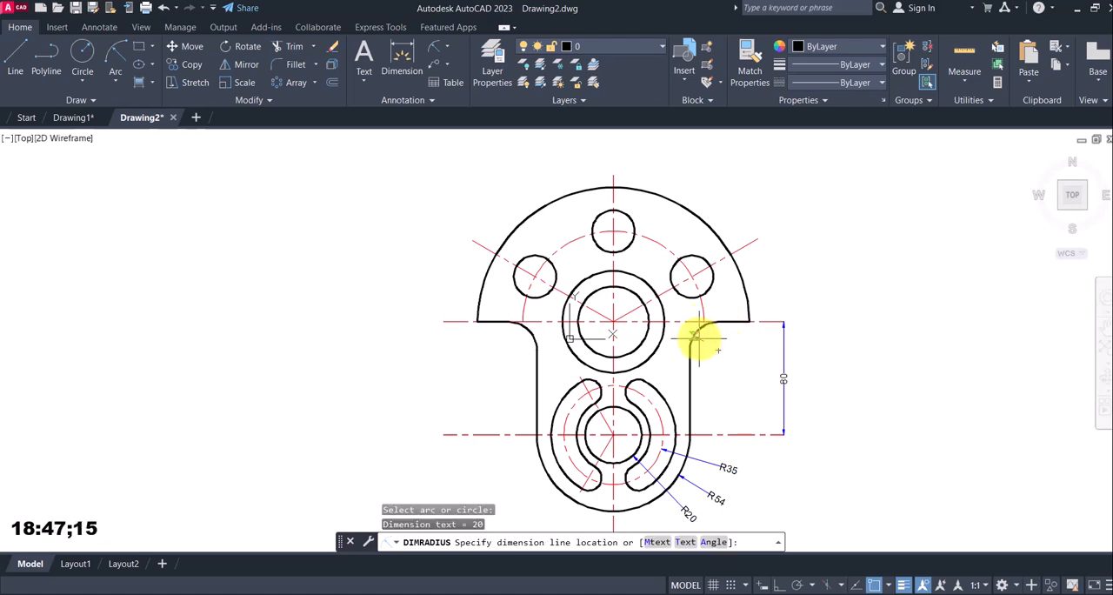
pyautogui.click(701, 340)
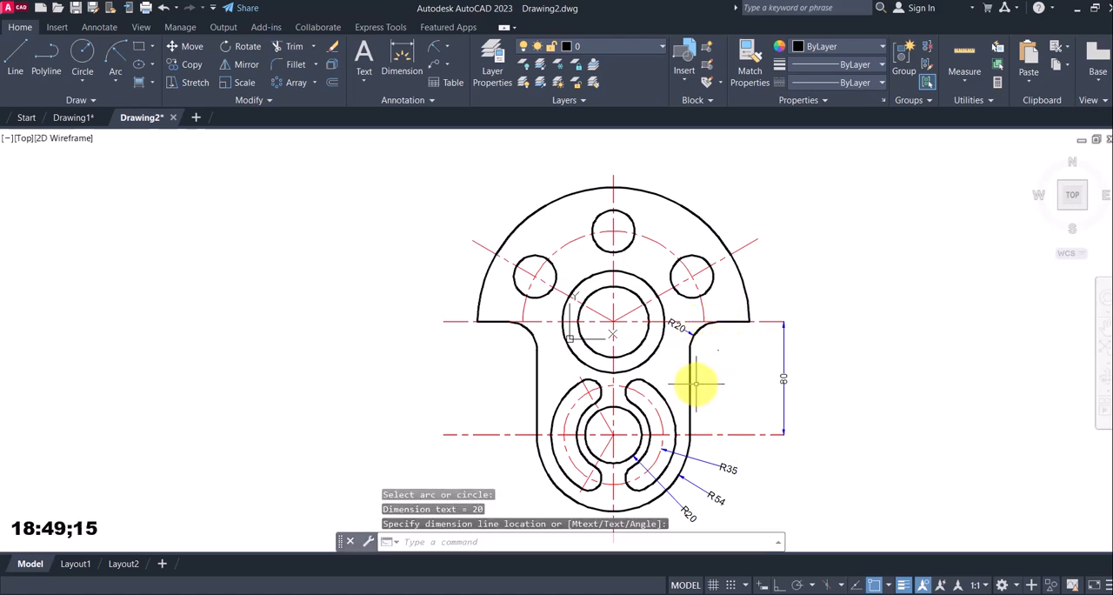
# - Add a radius dimension to the upper right small hole, with its text outside the plate, and edit the text to read R15 x 3
pyautogui.press('Return')
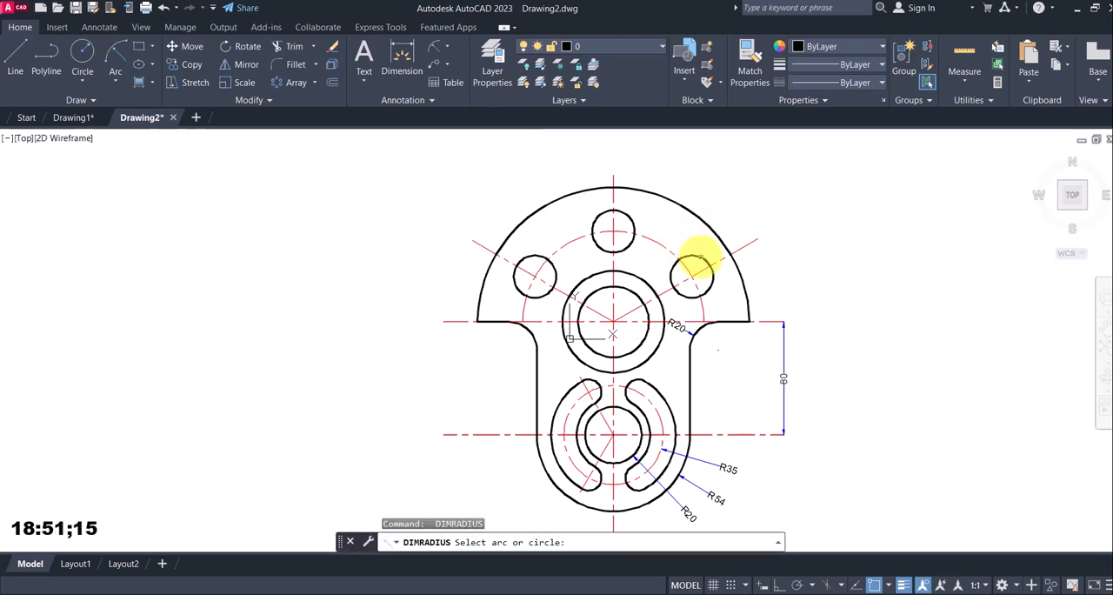
pyautogui.click(695, 261)
pyautogui.click(820, 211)
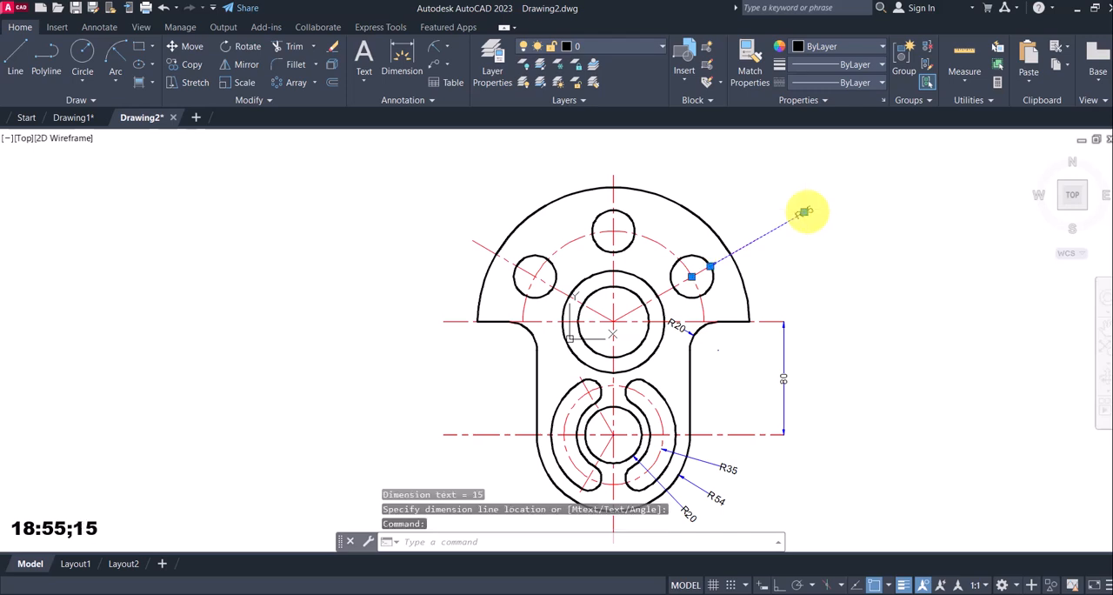
pyautogui.doubleClick(808, 211)
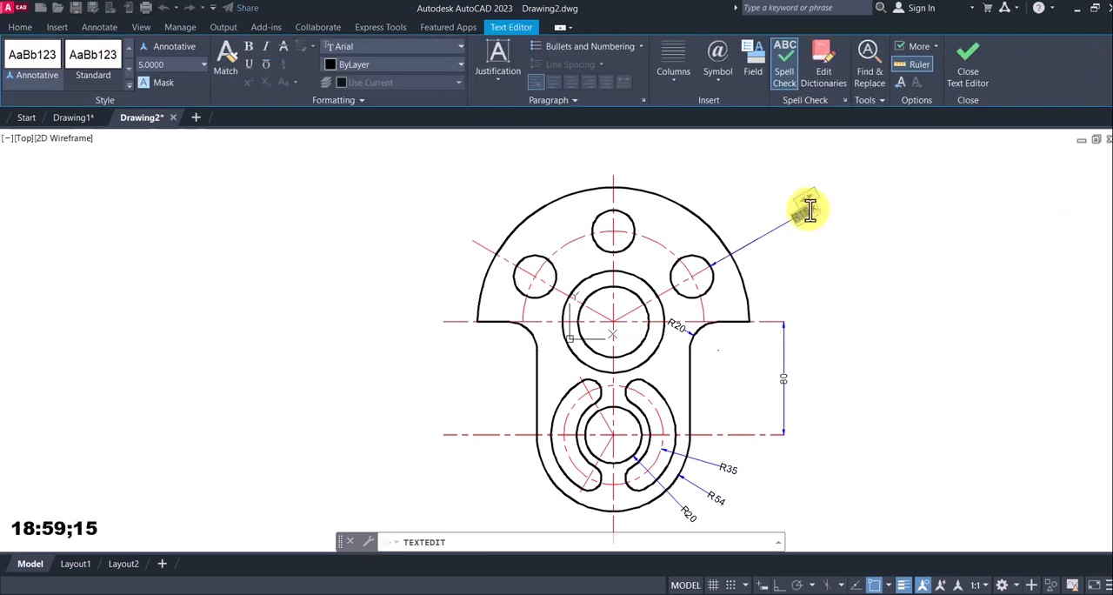
pyautogui.click(965, 185)
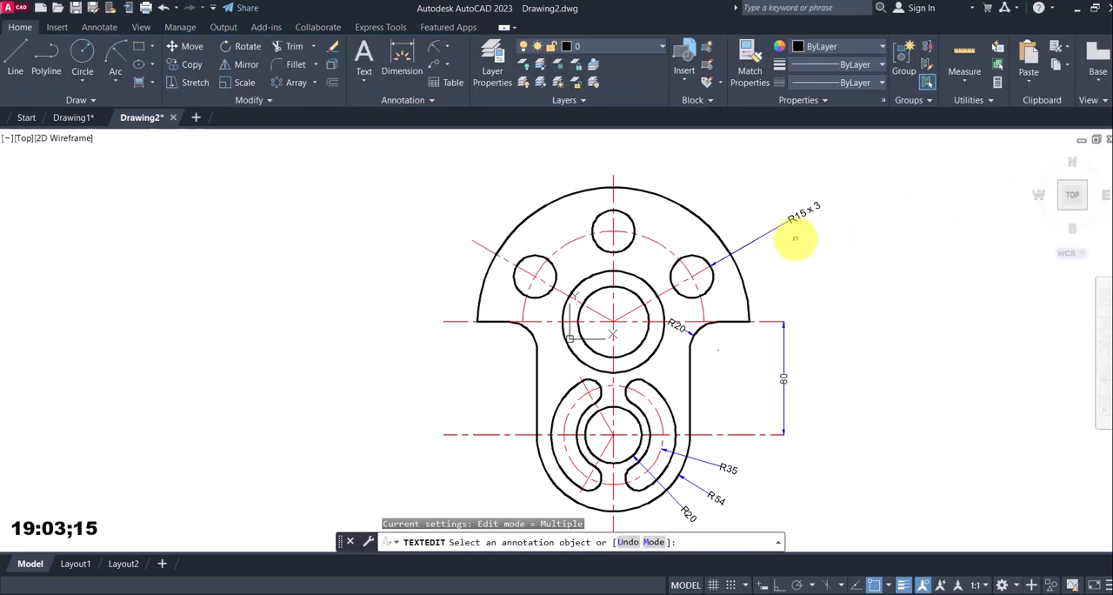
pyautogui.press('Return')
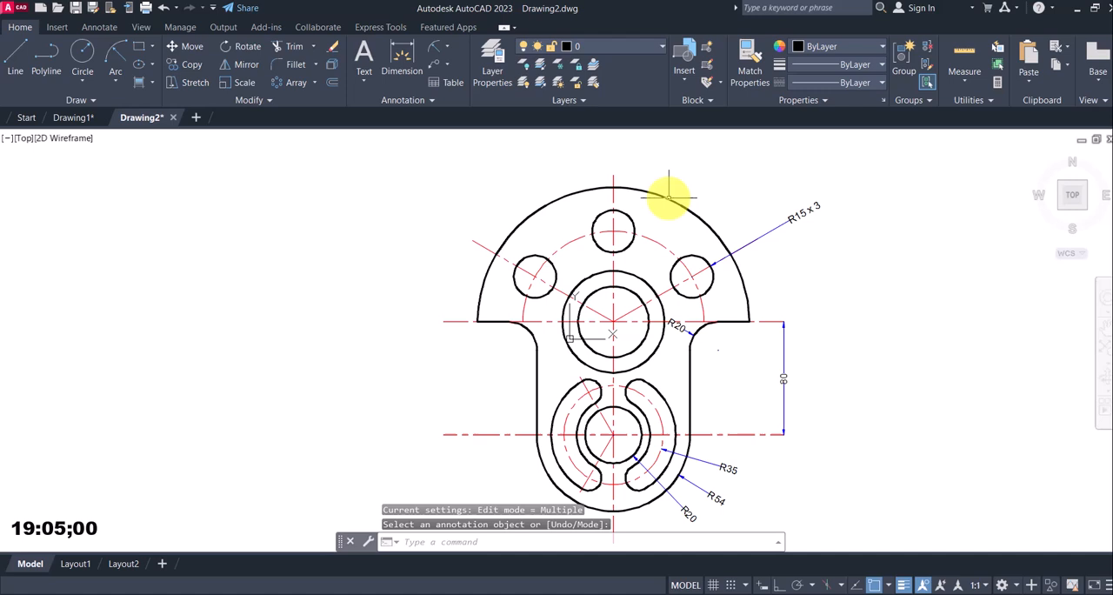
# - Add radius dimensions to the plate's large upper arc and the small holes' centre-line arc, with both texts outside at the upper right
pyautogui.click(435, 47)
pyautogui.click(684, 206)
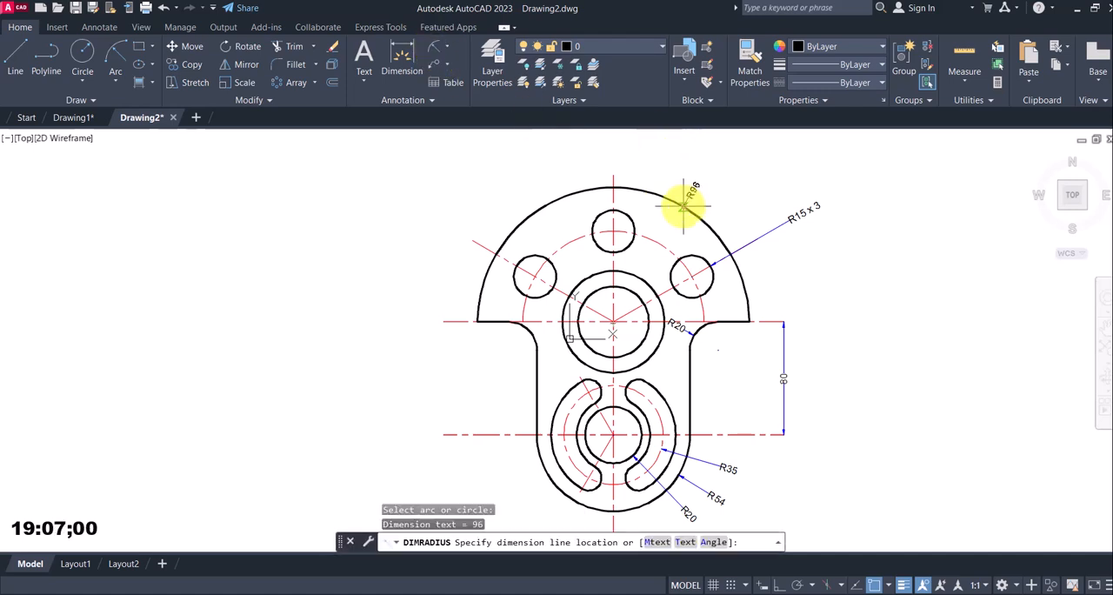
pyautogui.click(746, 193)
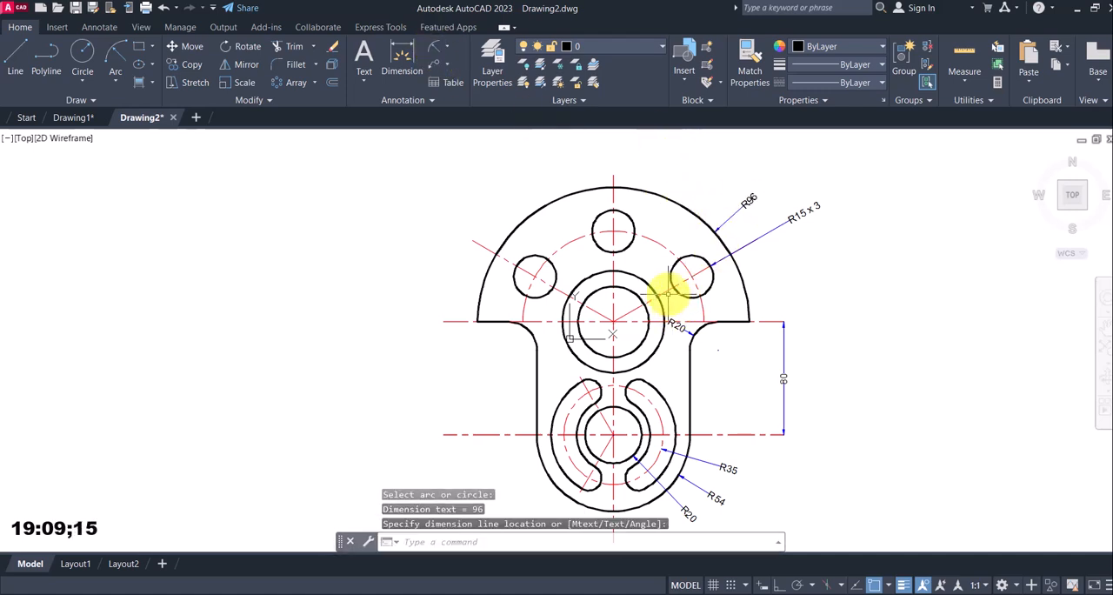
pyautogui.press('Return')
pyautogui.click(663, 240)
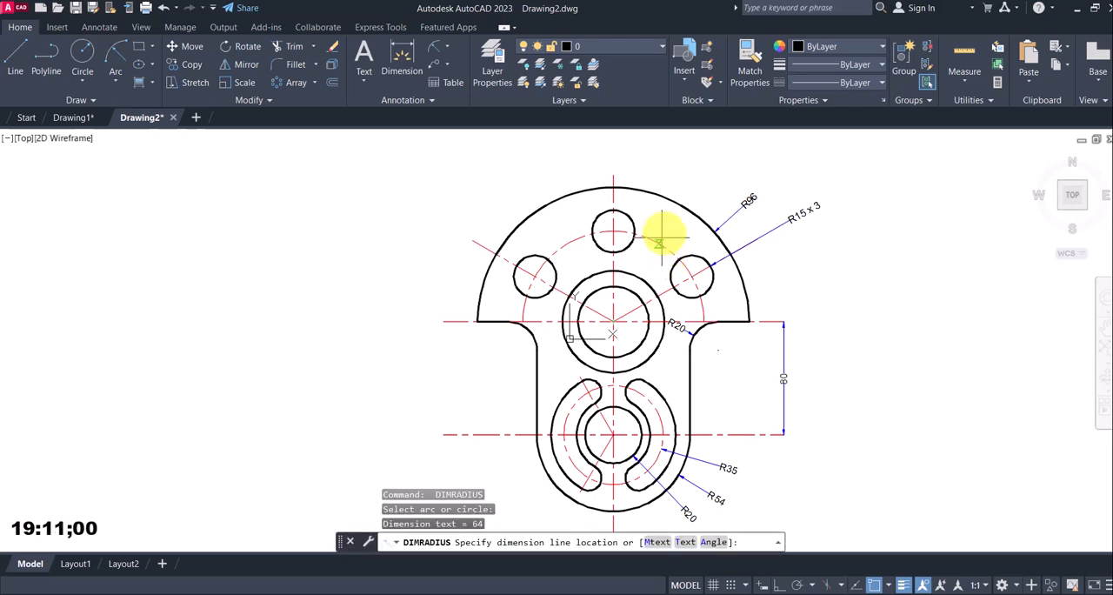
pyautogui.click(704, 181)
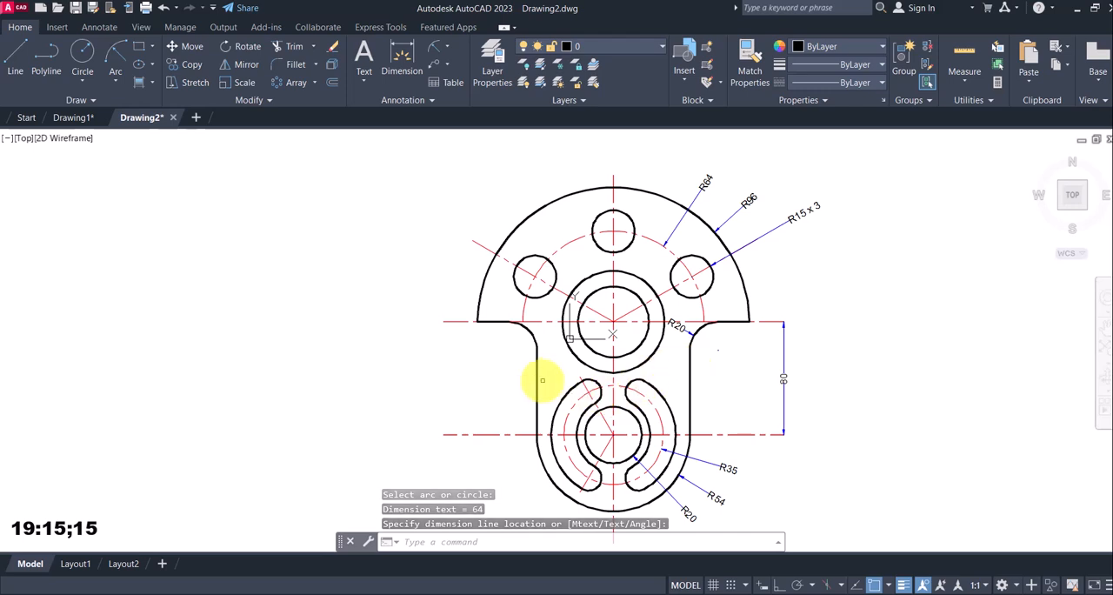
# - Add a horizontal linear dimension between the plate's two vertical side edges, placed below the lower arc
pyautogui.click(444, 48)
pyautogui.click(451, 100)
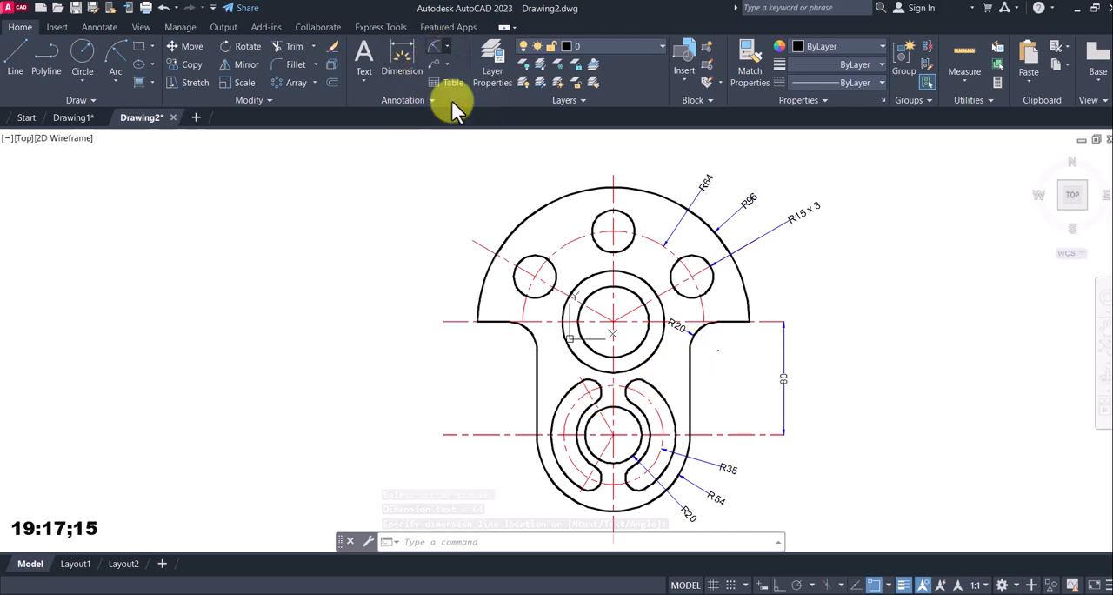
pyautogui.click(537, 373)
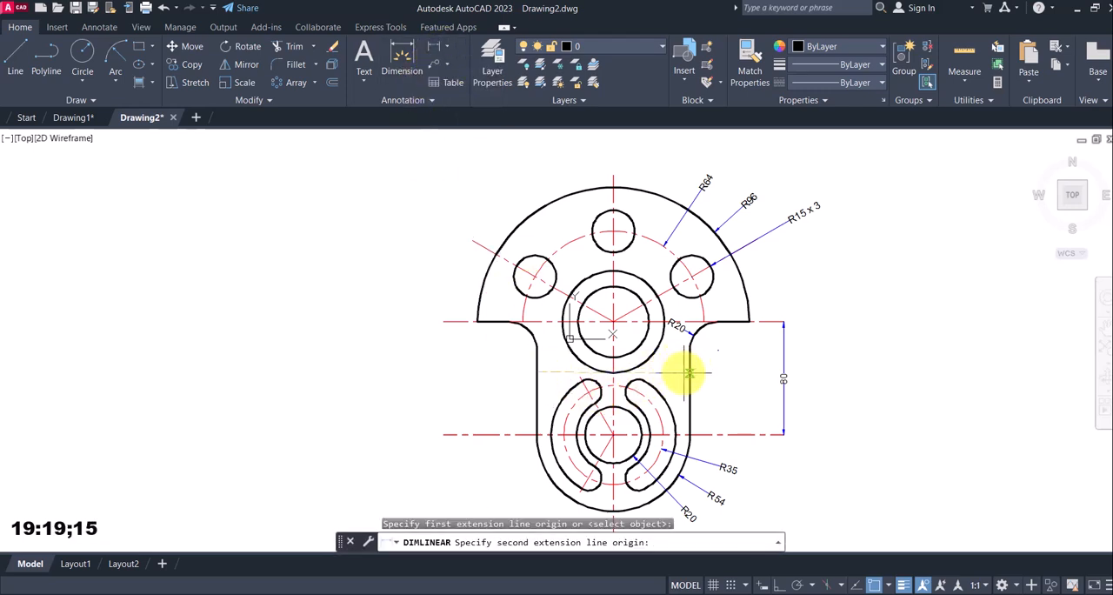
pyautogui.click(688, 372)
pyautogui.moveTo(675, 377); pyautogui.dragTo(694, 304, button='middle')
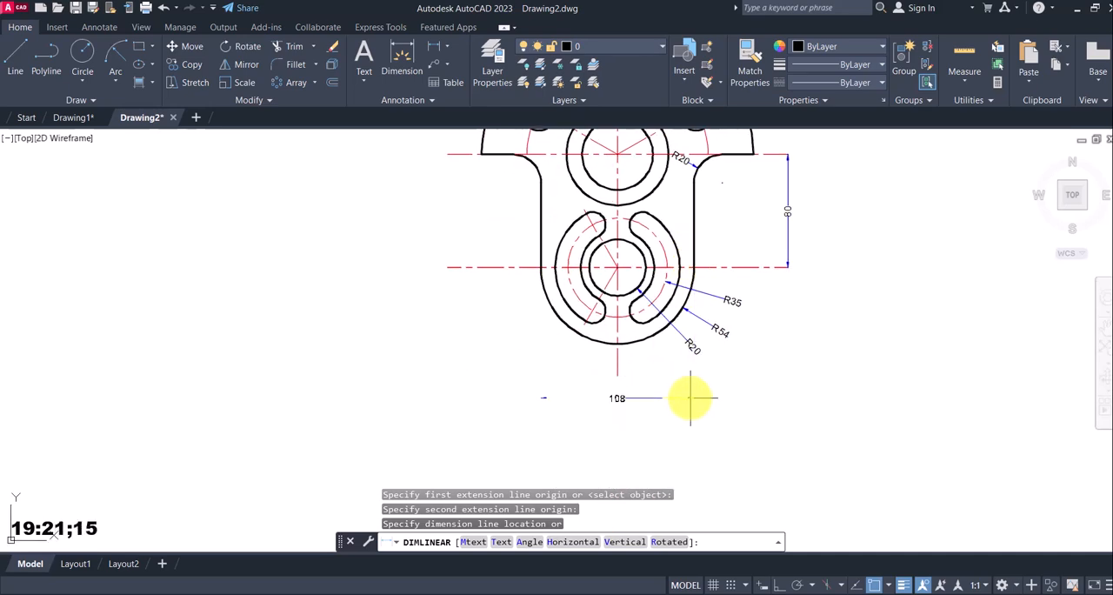
pyautogui.click(691, 389)
pyautogui.scroll(-2, 696, 455)
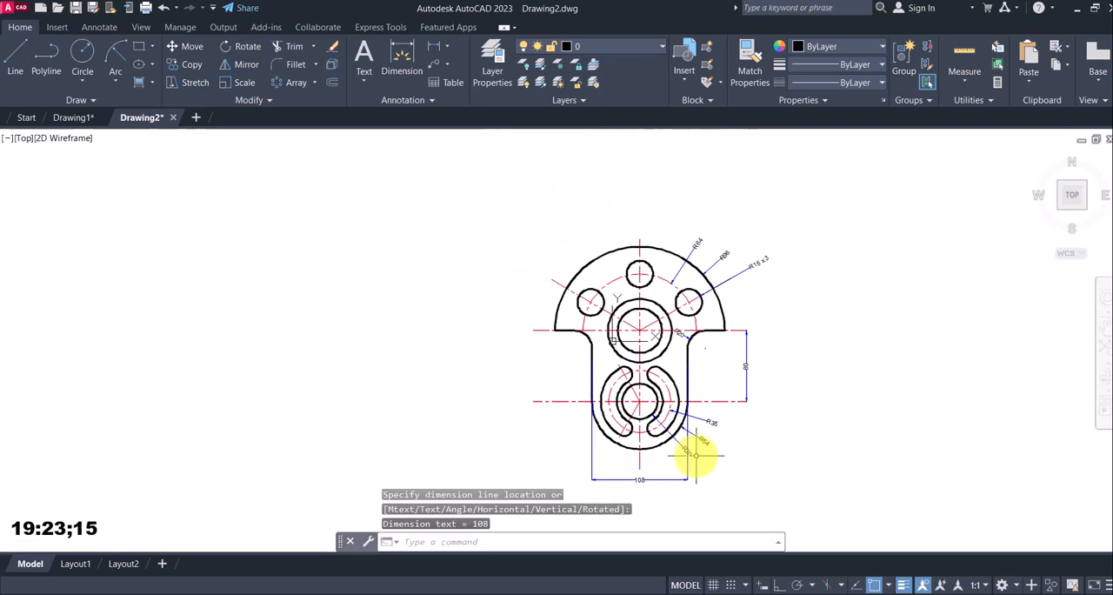
# - Move the horizontal width dimension up closer to the plate's lower arc
pyautogui.scroll(3, 721, 361)
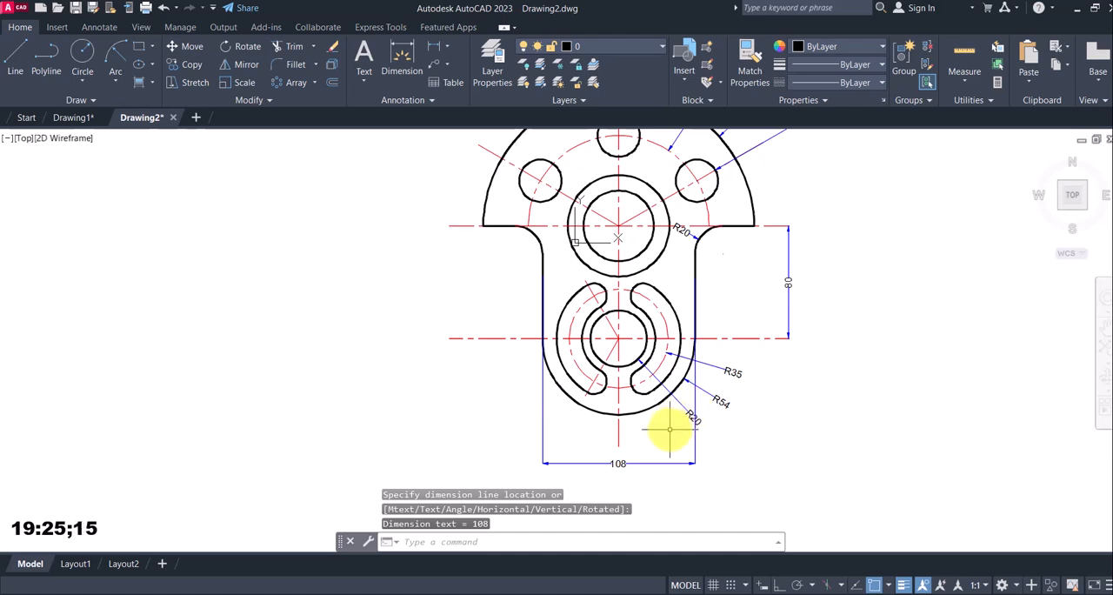
pyautogui.click(623, 463)
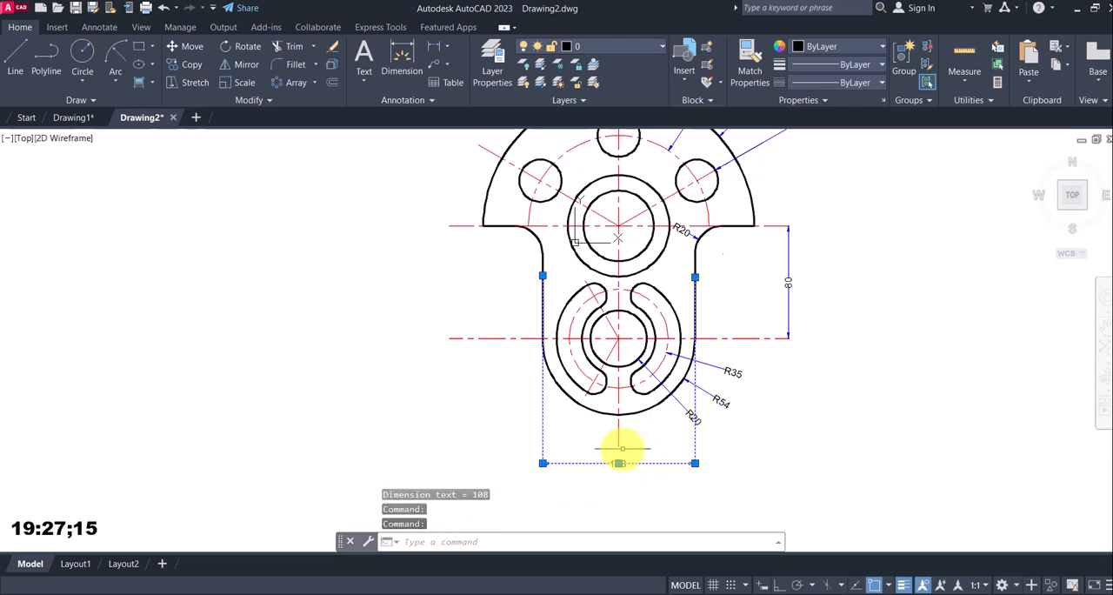
pyautogui.click(619, 463)
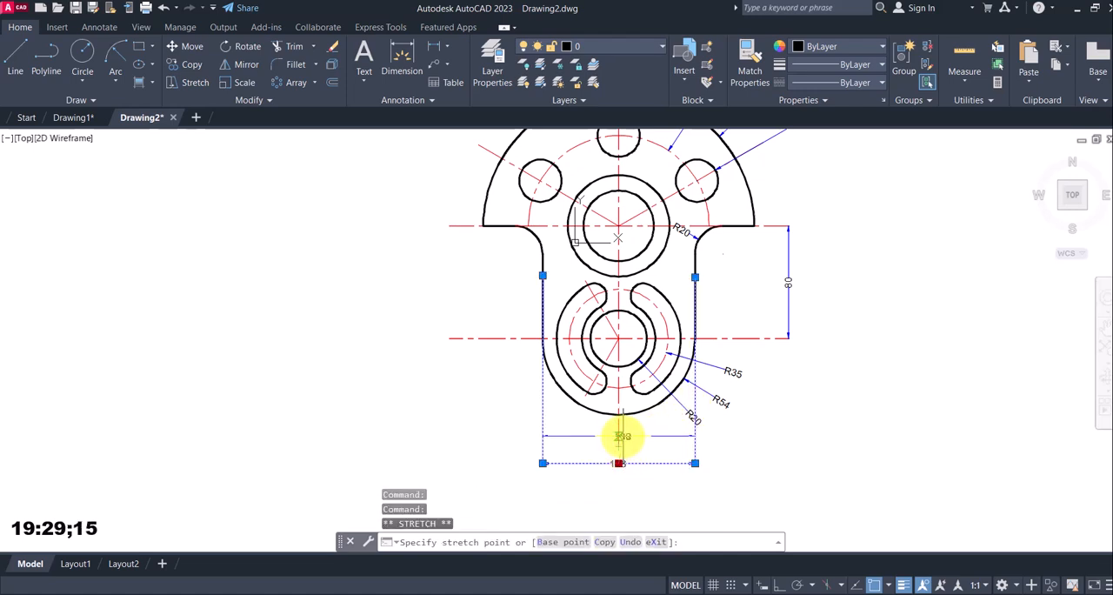
pyautogui.press('Escape')
pyautogui.click(654, 456)
pyautogui.press('Escape')
pyautogui.press('Escape')
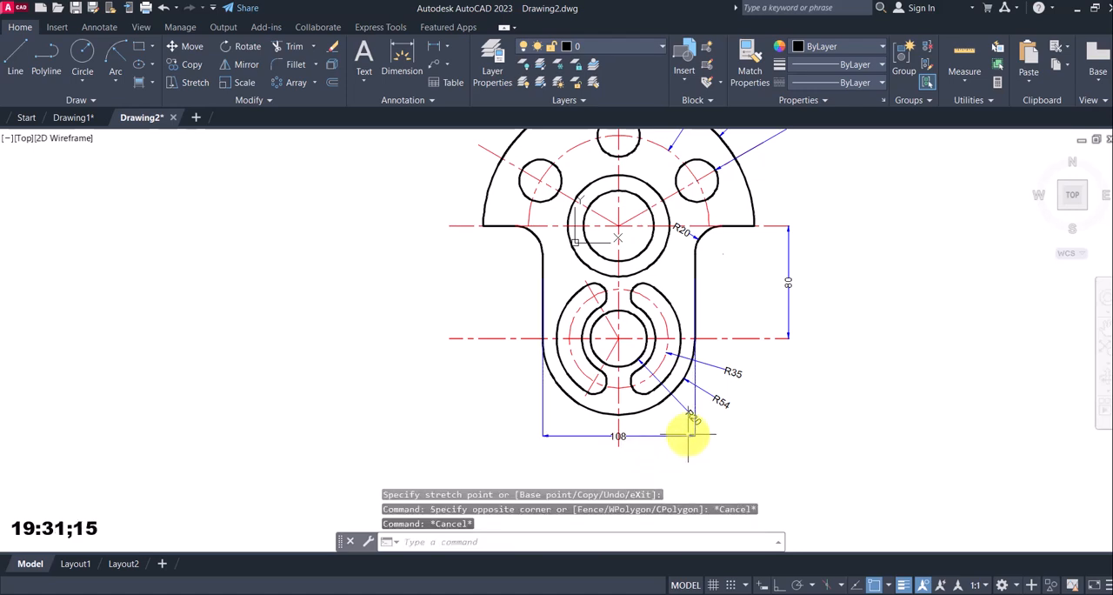
# - Add radius dimensions to the outer and inner concentric circles at the upper centre, with both texts outside the plate's right edge
pyautogui.moveTo(684, 373); pyautogui.dragTo(678, 434, button='middle')
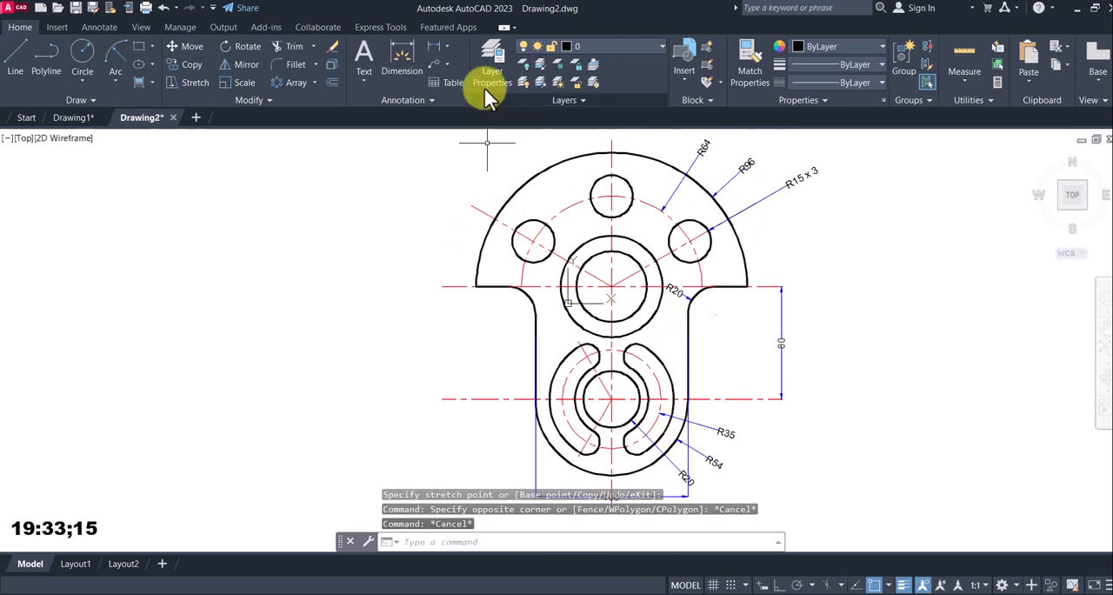
pyautogui.click(450, 50)
pyautogui.click(445, 190)
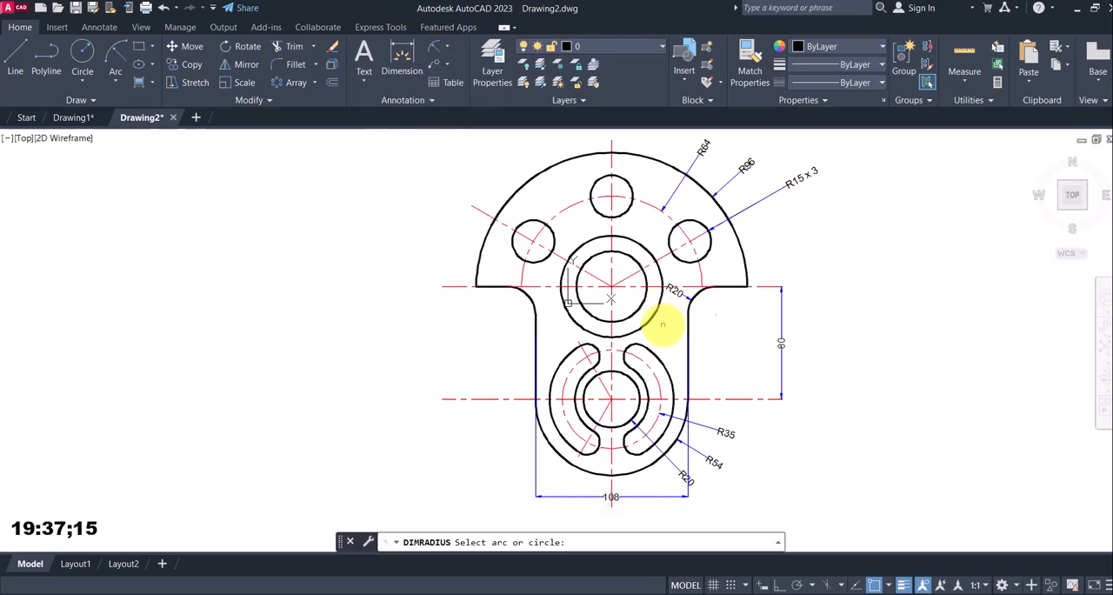
pyautogui.click(642, 324)
pyautogui.click(716, 338)
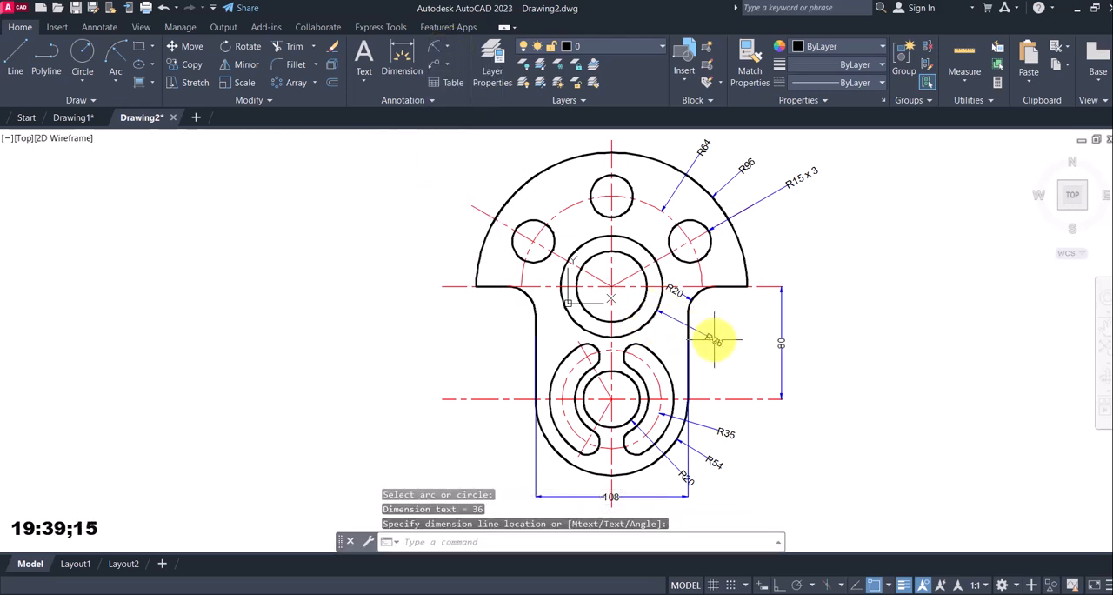
pyautogui.press('Return')
pyautogui.click(639, 306)
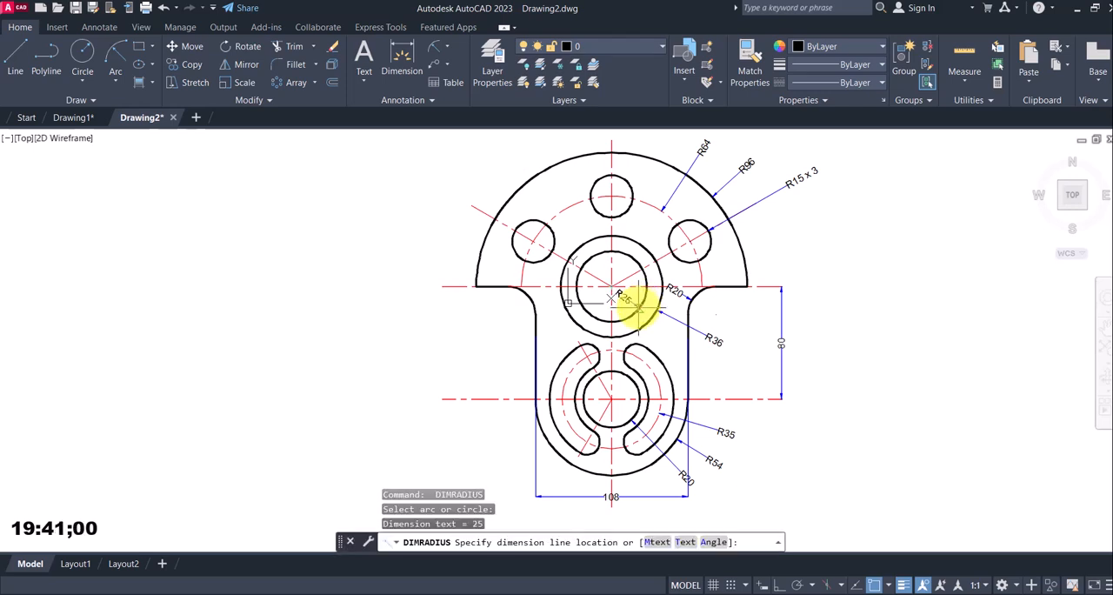
pyautogui.click(715, 360)
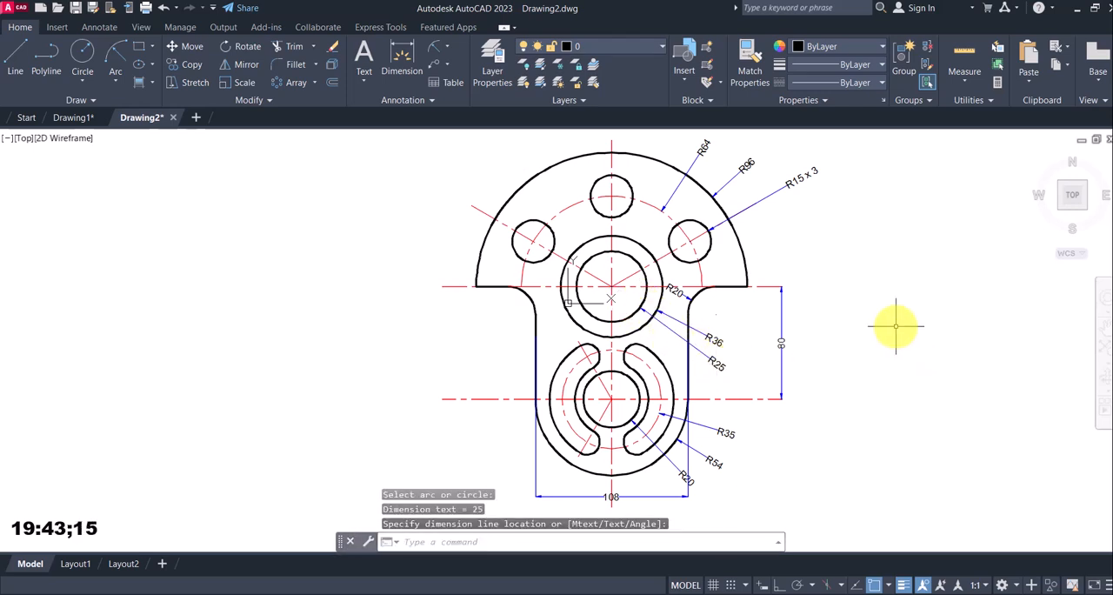
pyautogui.press('Return')
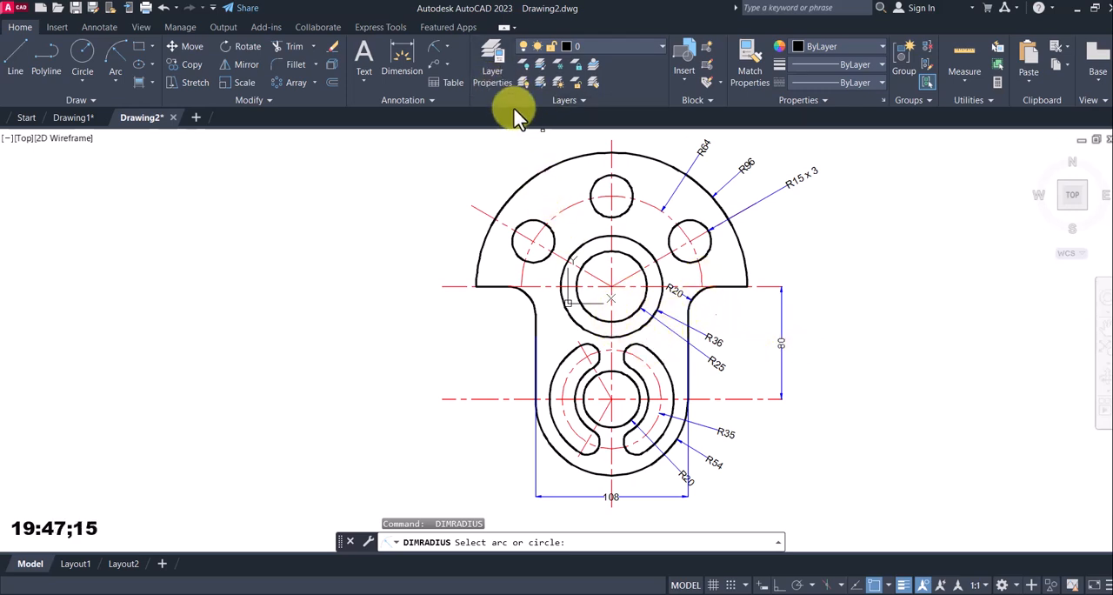
pyautogui.click(447, 46)
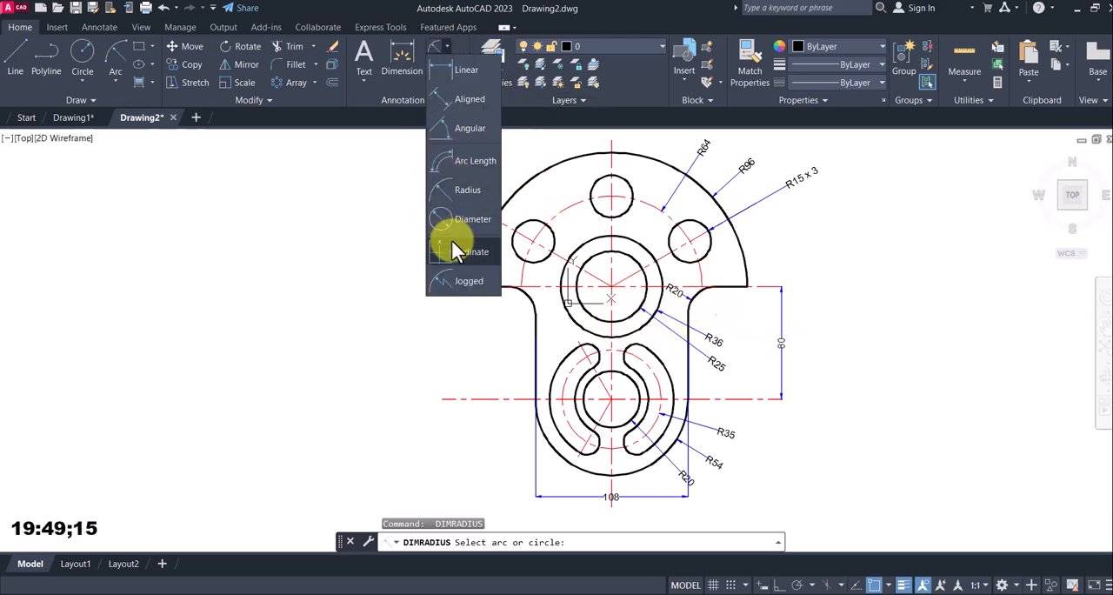
pyautogui.click(460, 162)
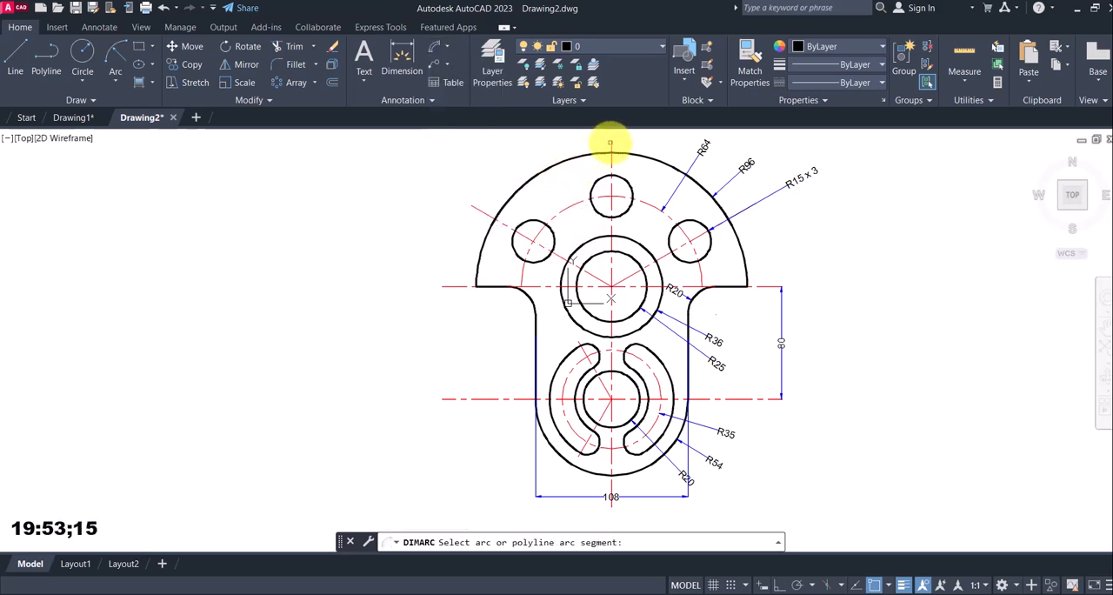
pyautogui.click(610, 142)
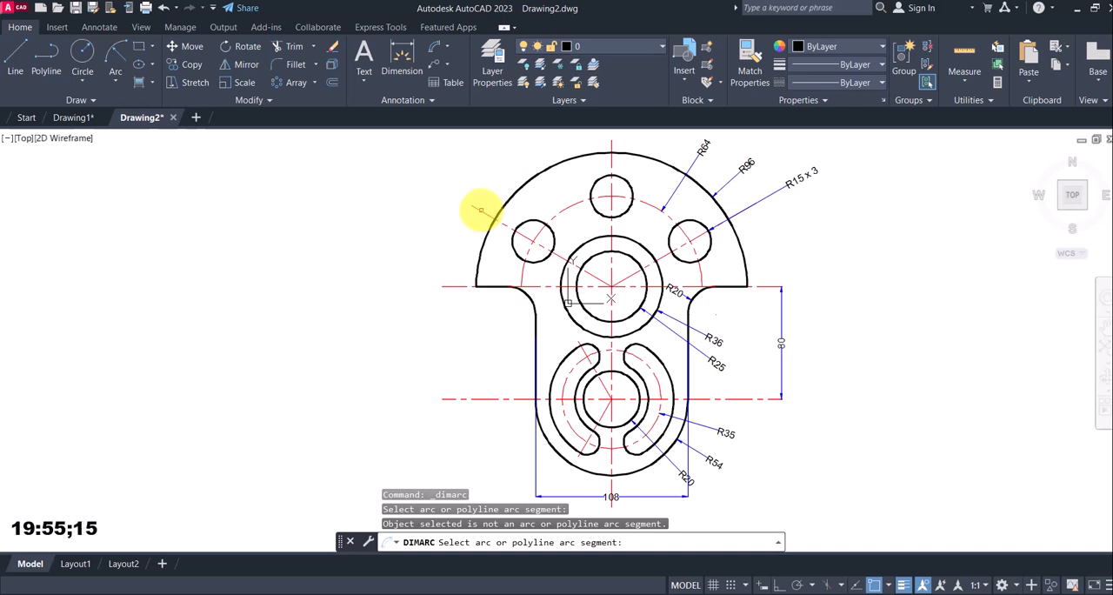
pyautogui.click(481, 210)
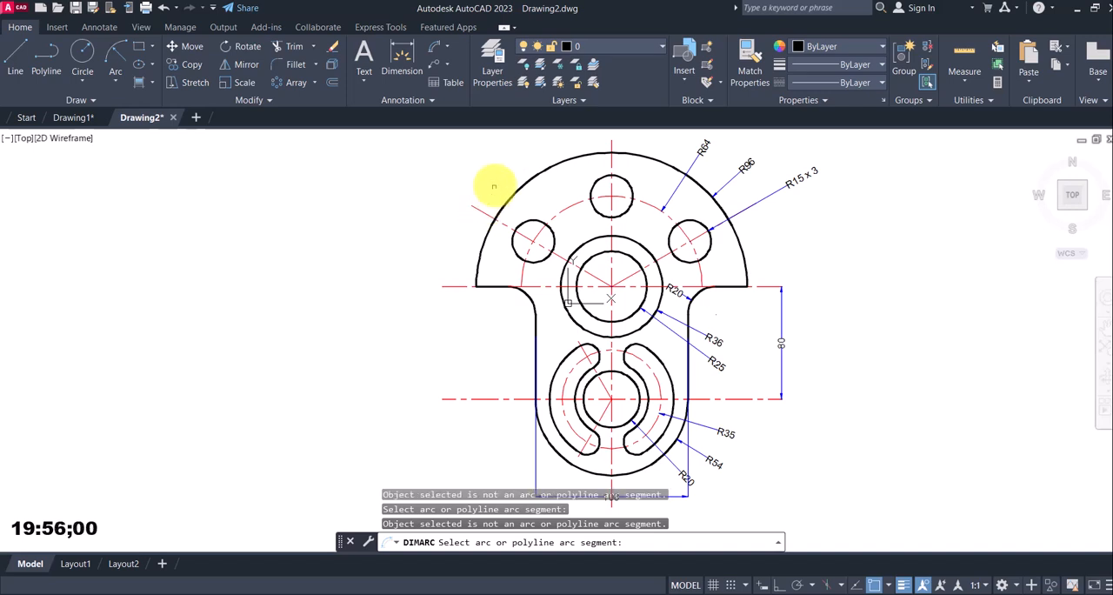
pyautogui.press('Escape')
# - Add an angular dimension between the vertical centre line and the upper-left inclined centre line, placed just outside the large arc
pyautogui.click(446, 46)
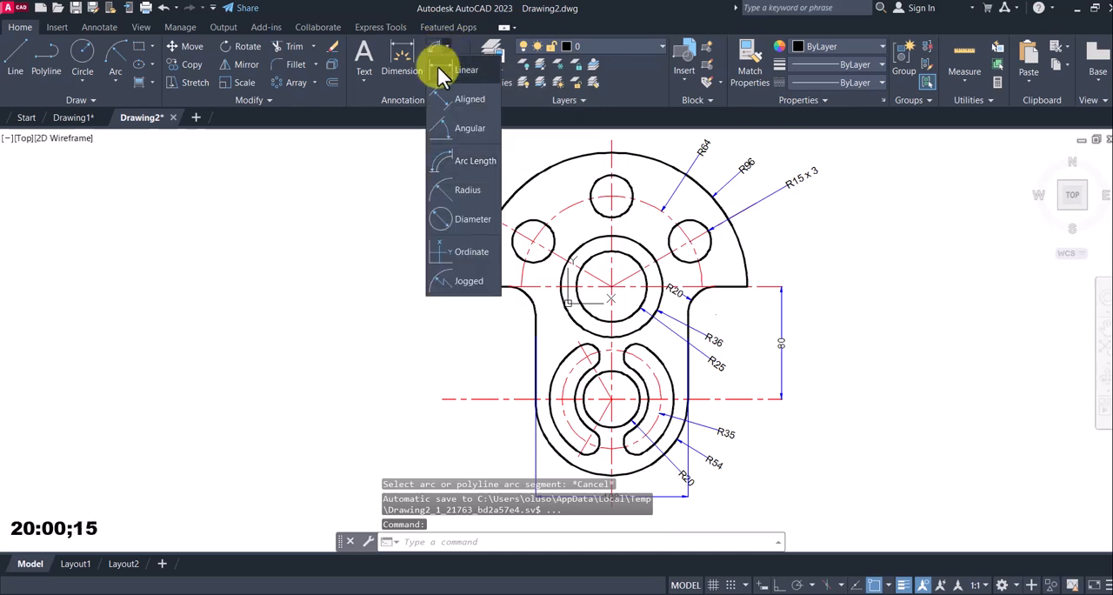
pyautogui.click(461, 131)
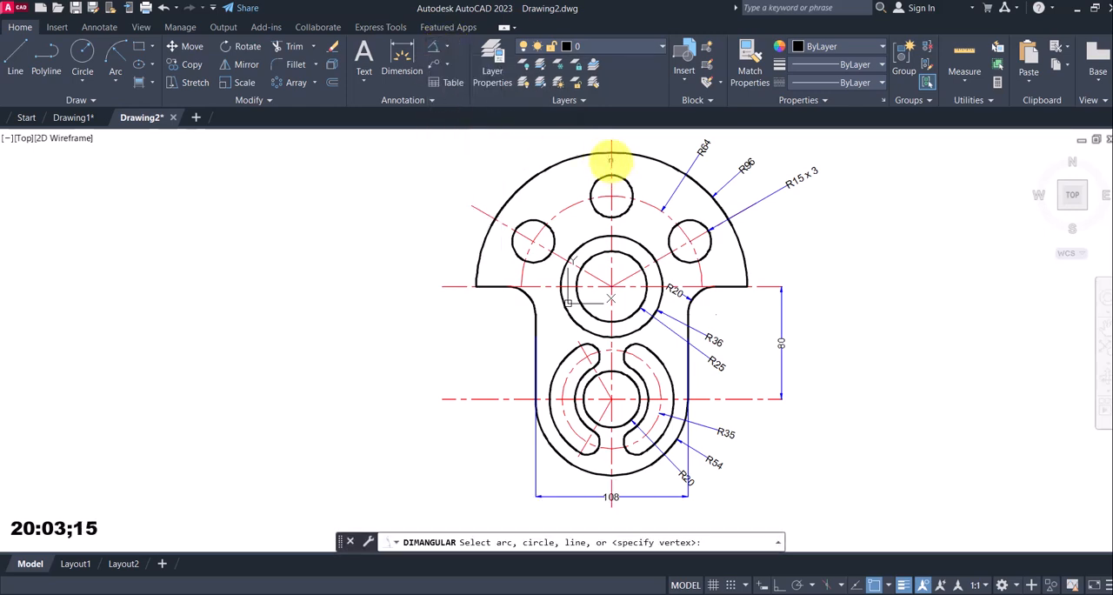
pyautogui.click(612, 159)
pyautogui.click(478, 208)
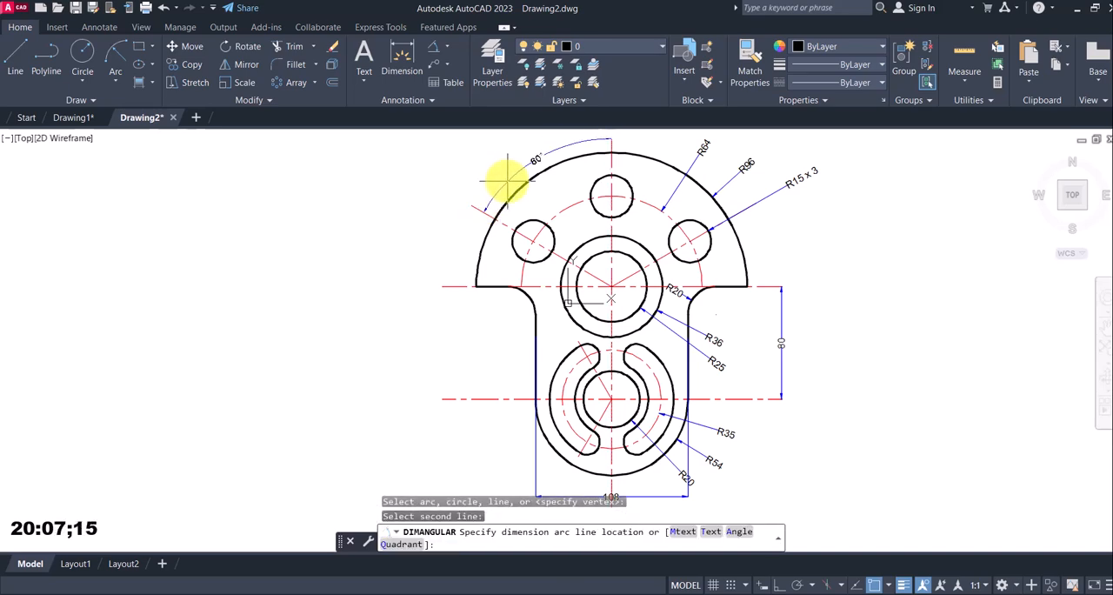
pyautogui.click(508, 181)
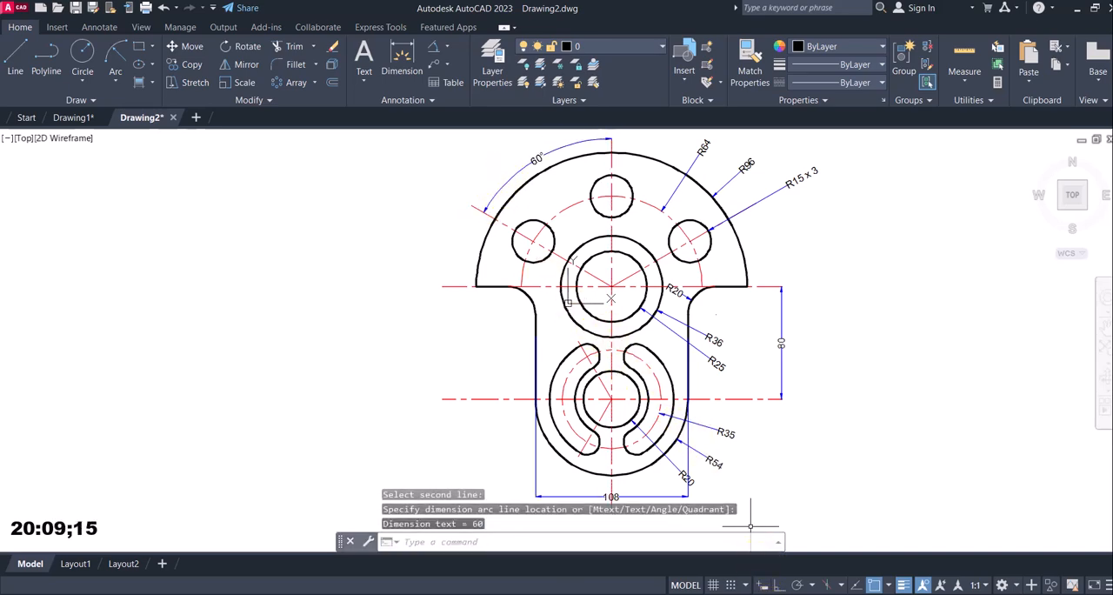
# - Check reference image 15.jpg, then add an angular dimension between the lower-left inclined and lower horizontal centre lines, placed outside the plate
pyautogui.hotkey('alt', 'Tab')
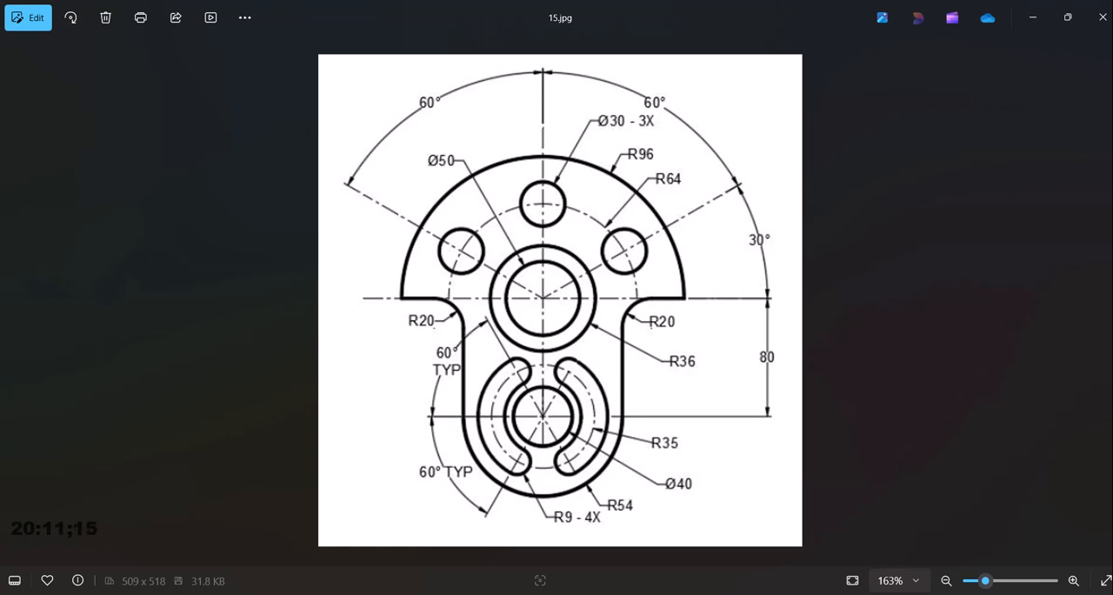
pyautogui.hotkey('alt', 'Tab')
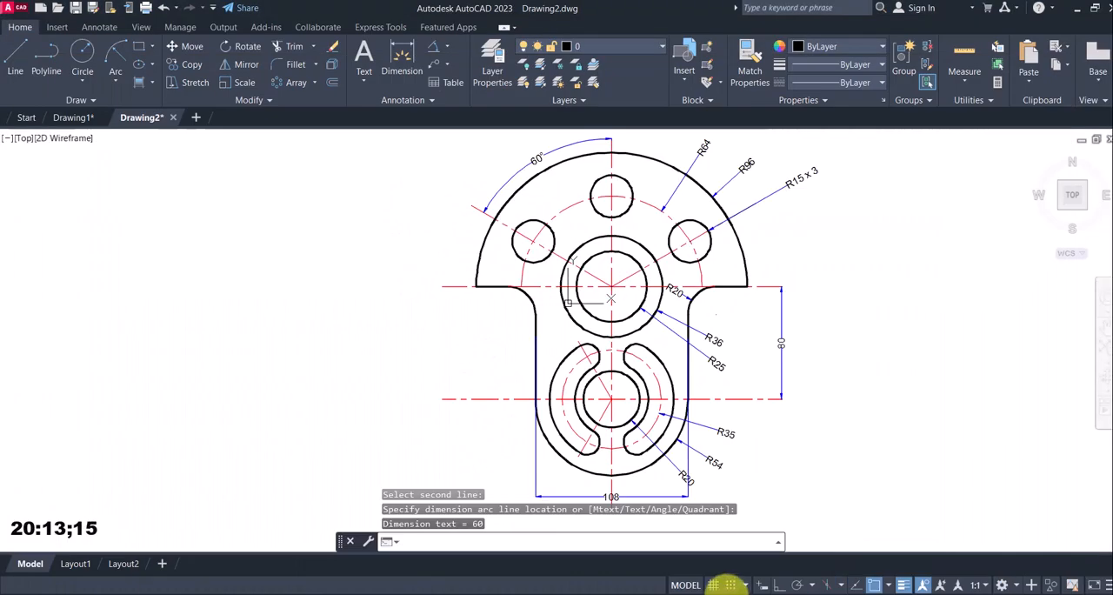
pyautogui.click(433, 48)
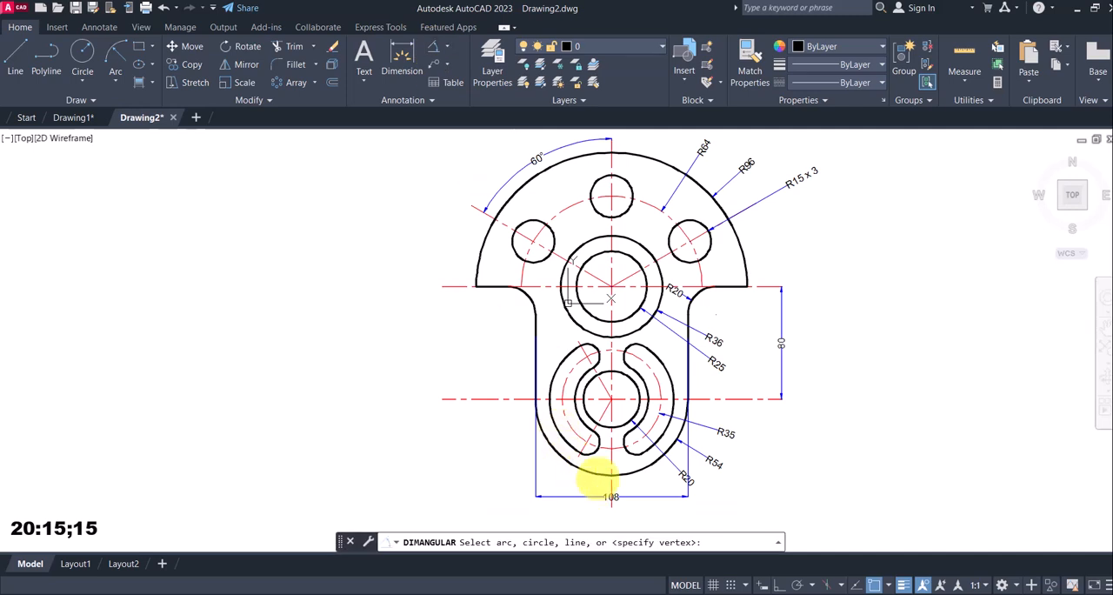
pyautogui.click(534, 409)
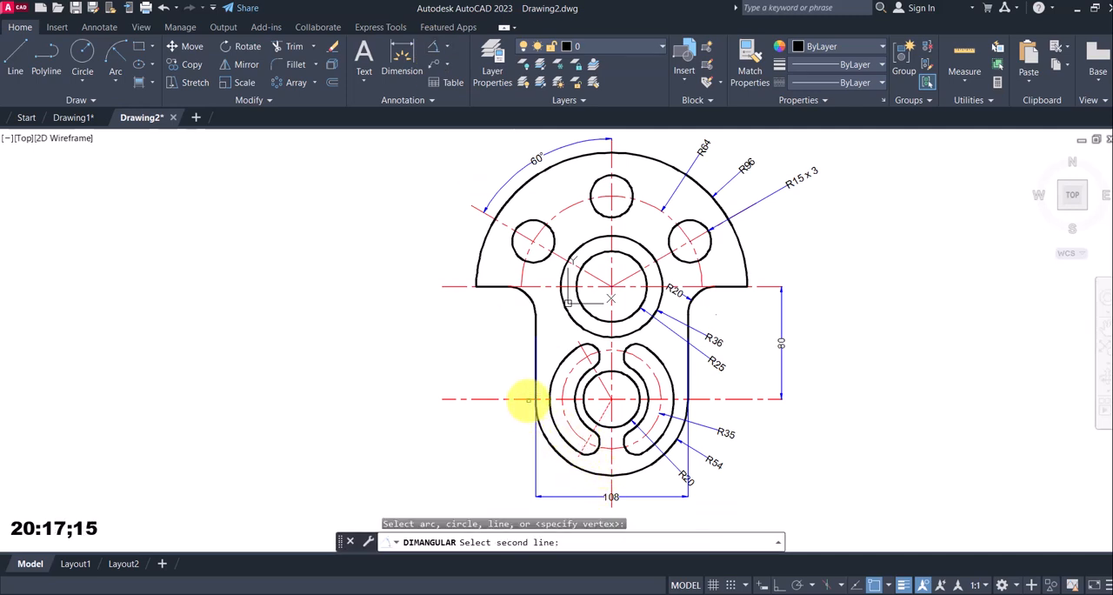
pyautogui.click(528, 399)
pyautogui.click(514, 440)
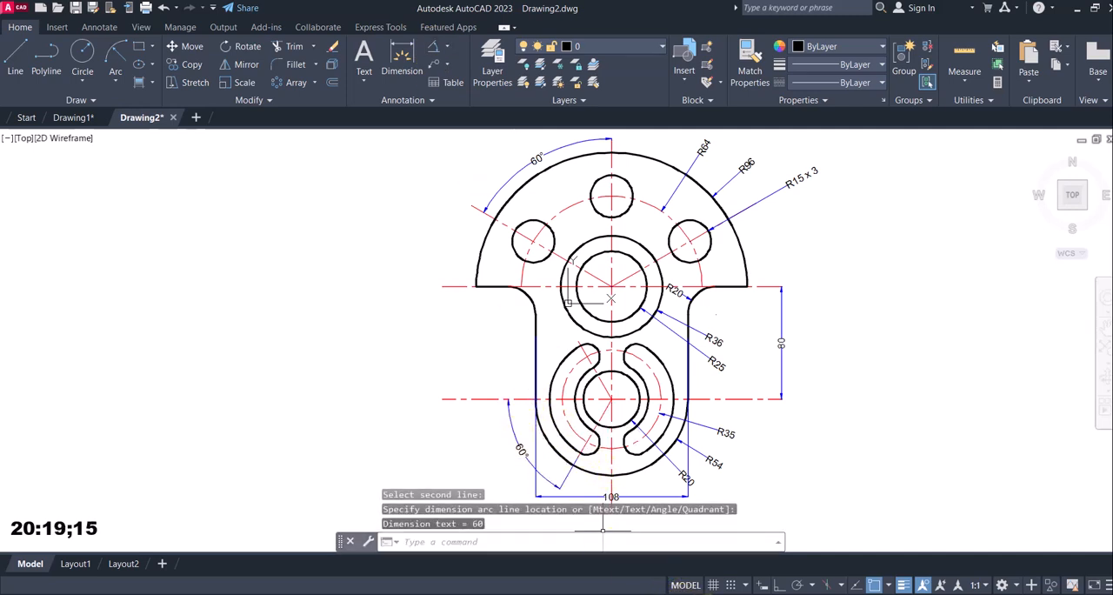
# - Recheck the reference image and add an angular dimension between the upper-right inclined and upper horizontal centre lines, placed outside the large arc
pyautogui.click(739, 594)
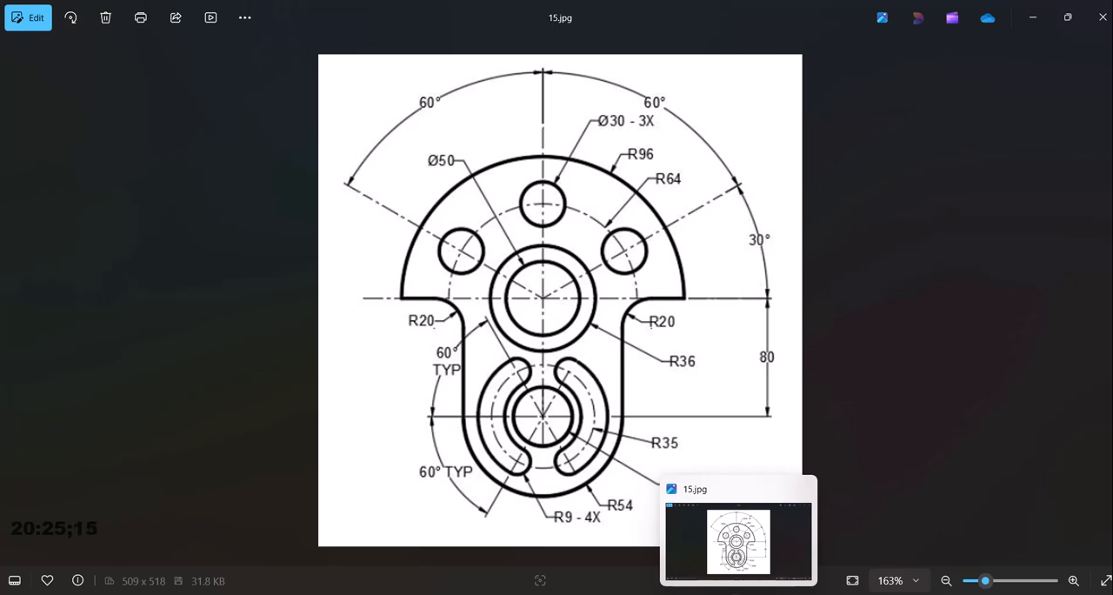
pyautogui.click(739, 594)
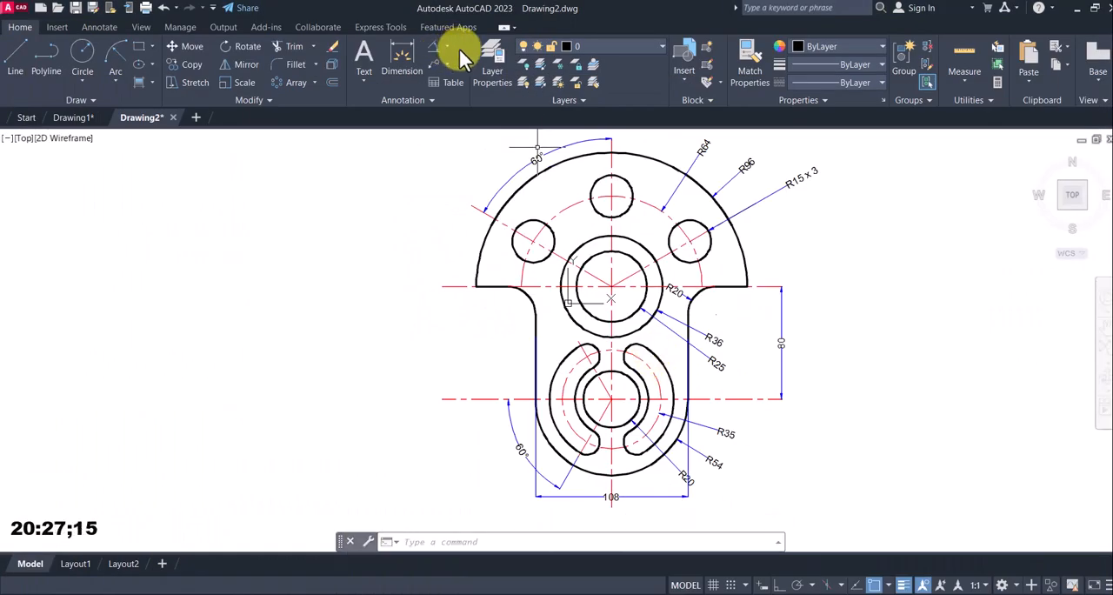
pyautogui.click(435, 52)
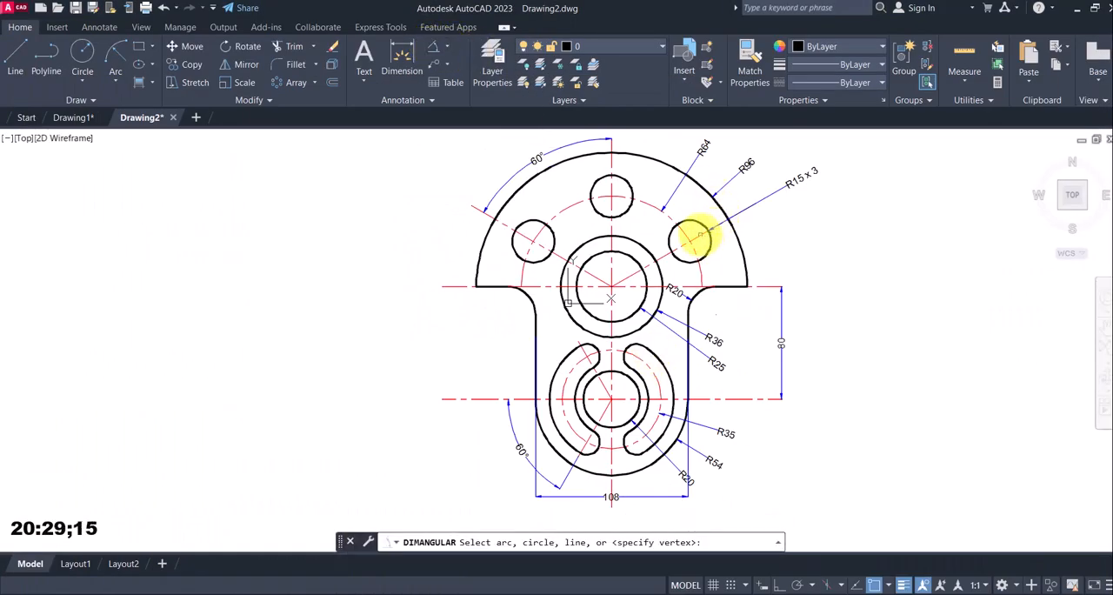
pyautogui.click(698, 234)
pyautogui.click(692, 282)
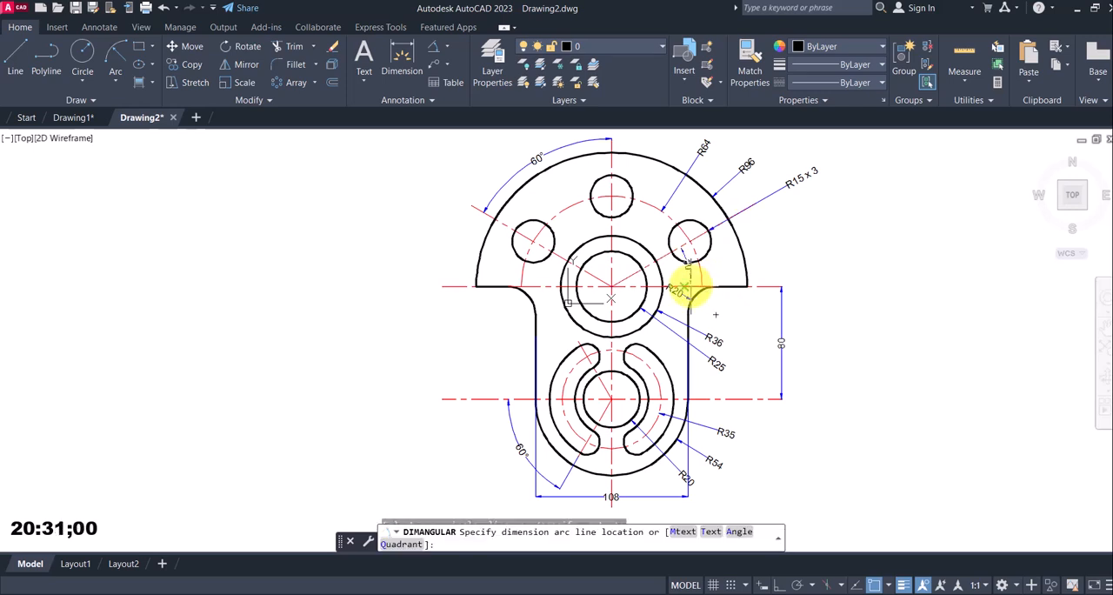
pyautogui.click(776, 257)
# - Start a linear gradient fill with 34,52,110 as the first colour and 247,171,174 as the second
pyautogui.scroll(-2, 722, 277)
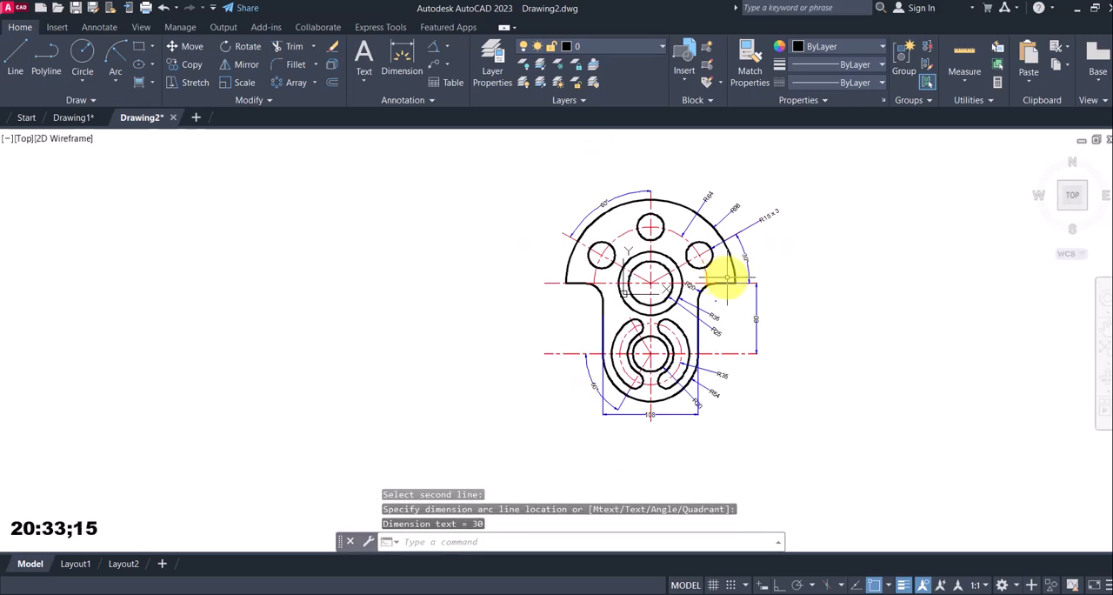
pyautogui.moveTo(726, 279); pyautogui.dragTo(667, 310, button='middle')
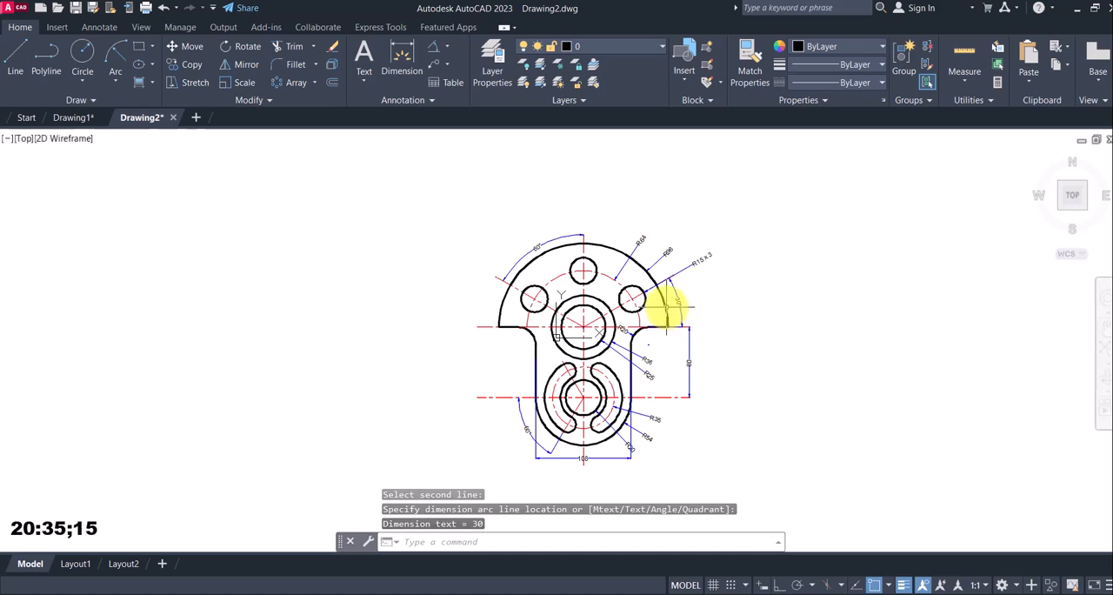
pyautogui.click(150, 81)
pyautogui.click(147, 133)
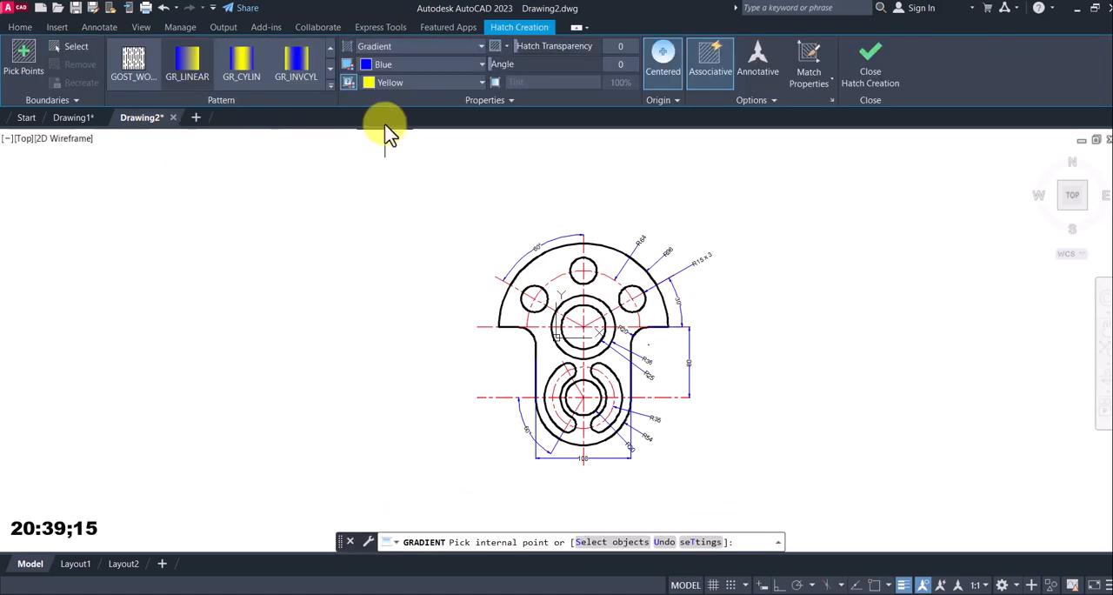
pyautogui.click(396, 65)
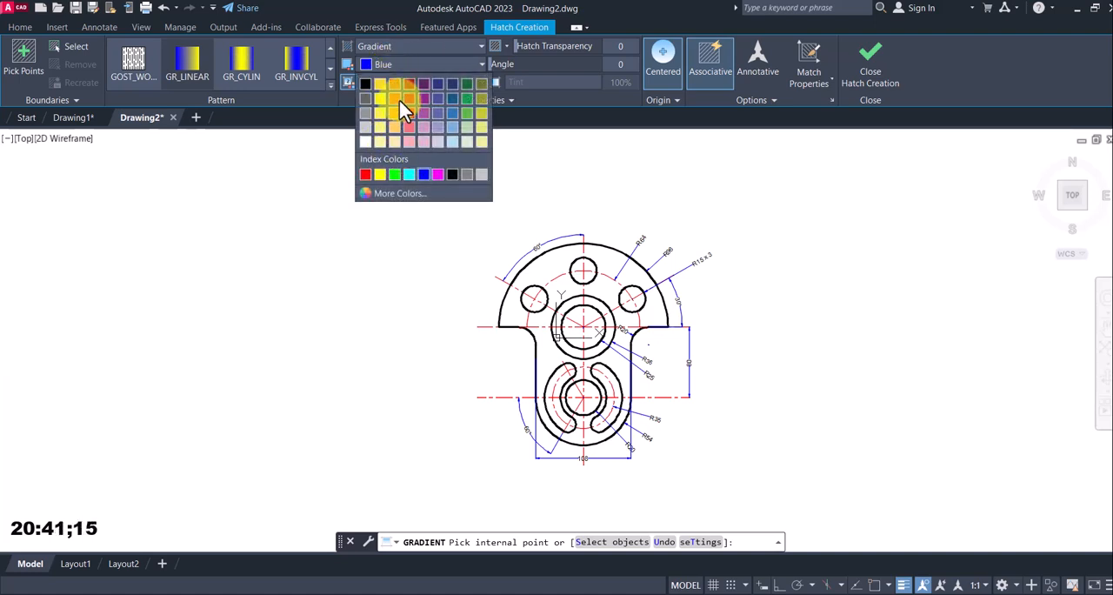
pyautogui.click(454, 85)
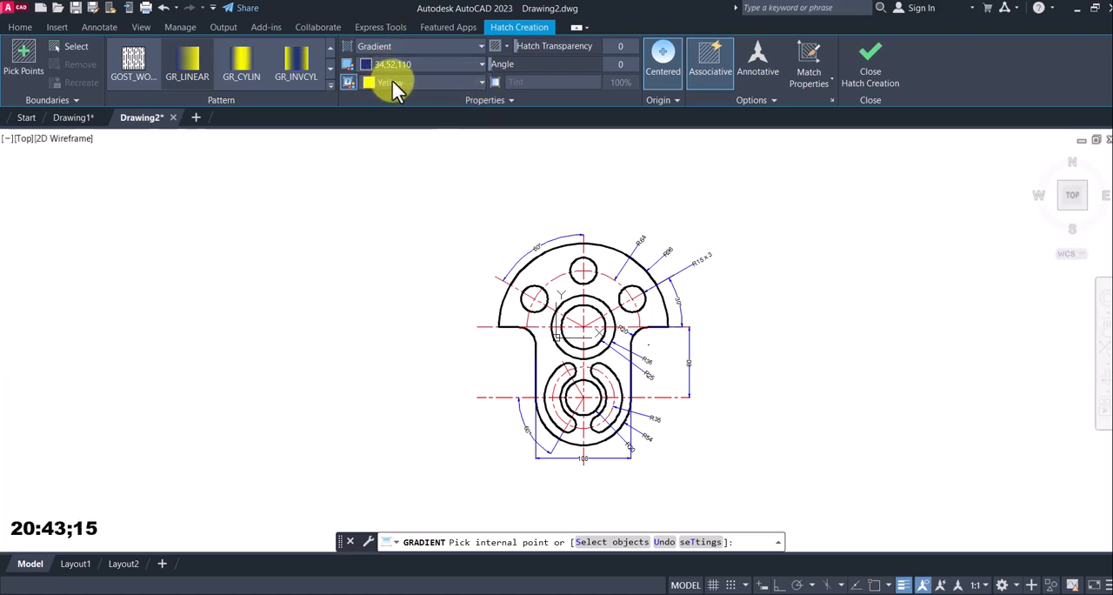
pyautogui.click(392, 81)
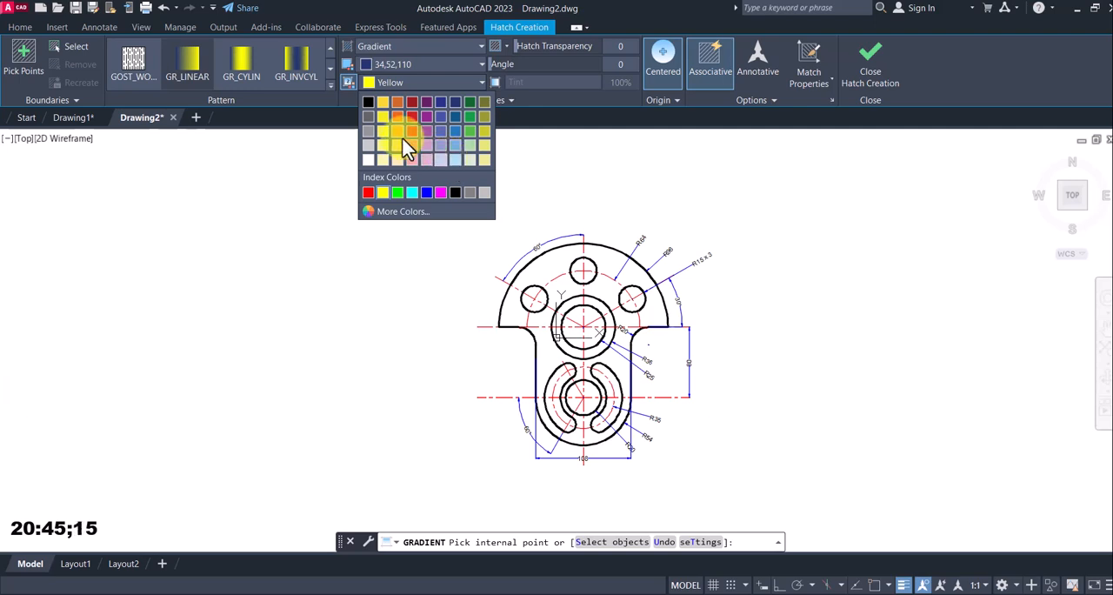
pyautogui.click(413, 159)
# - Apply the gradient to all solid regions of the plate, including the ring between the upper concentric circles, leaving holes and slots empty
pyautogui.click(534, 290)
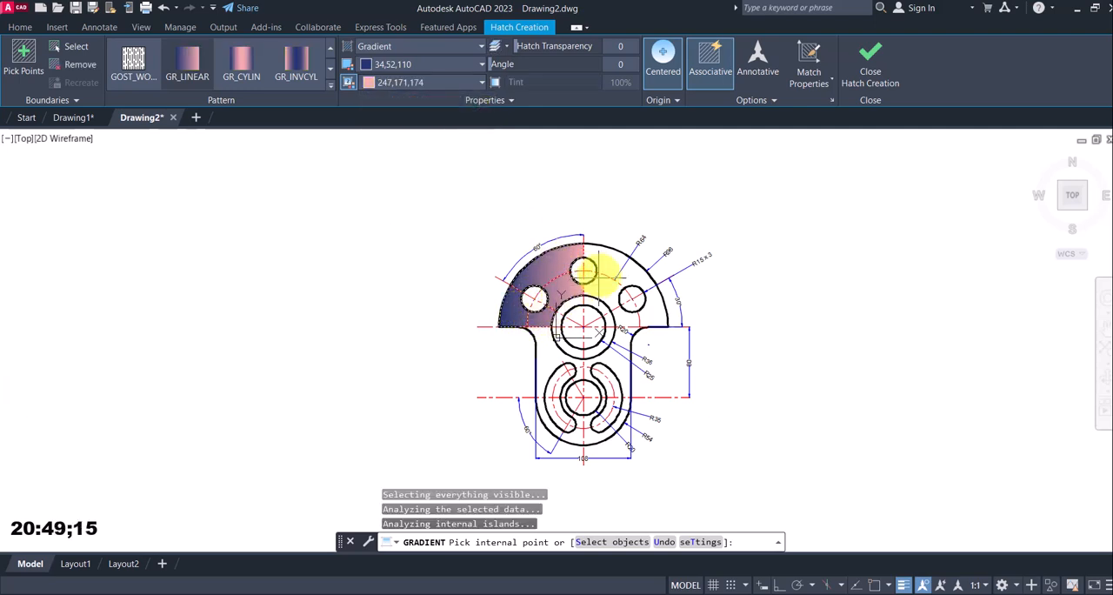
pyautogui.click(598, 280)
pyautogui.click(651, 315)
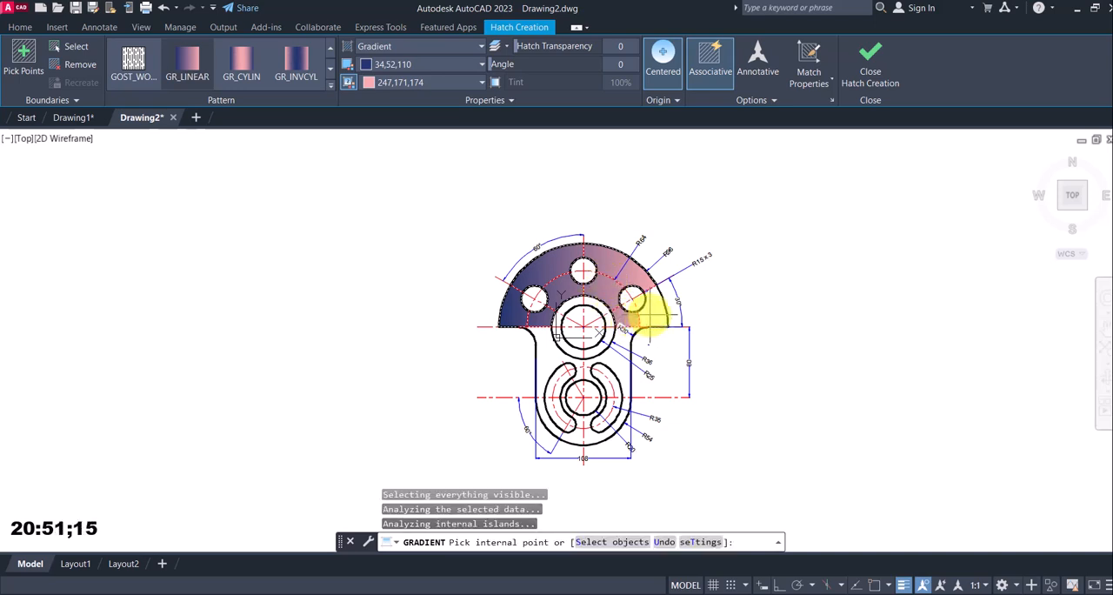
pyautogui.click(547, 351)
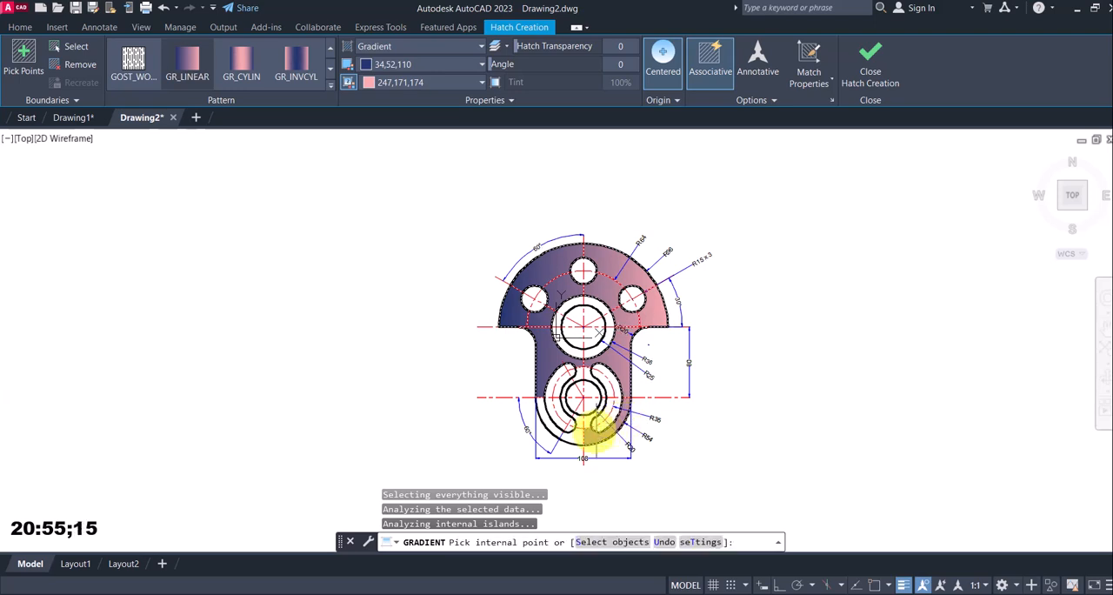
pyautogui.click(575, 435)
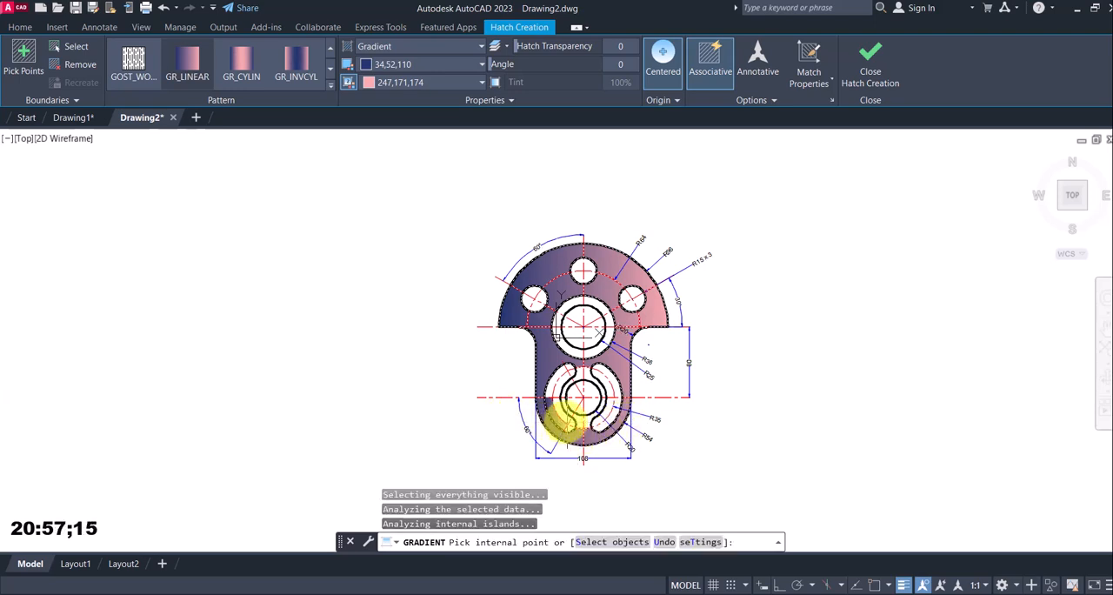
pyautogui.scroll(2, 579, 419)
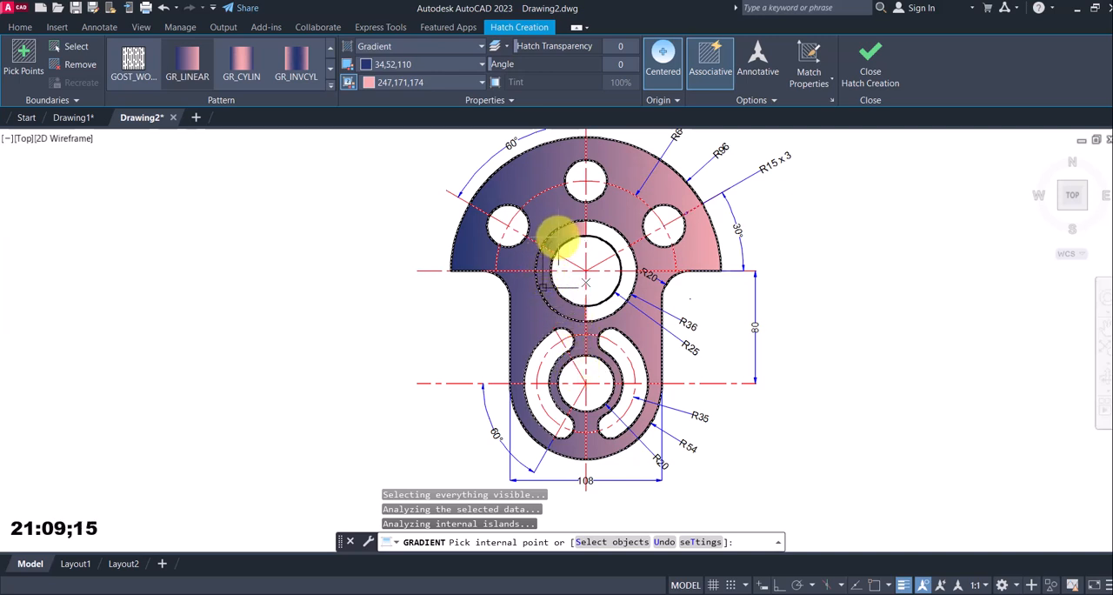
pyautogui.click(628, 283)
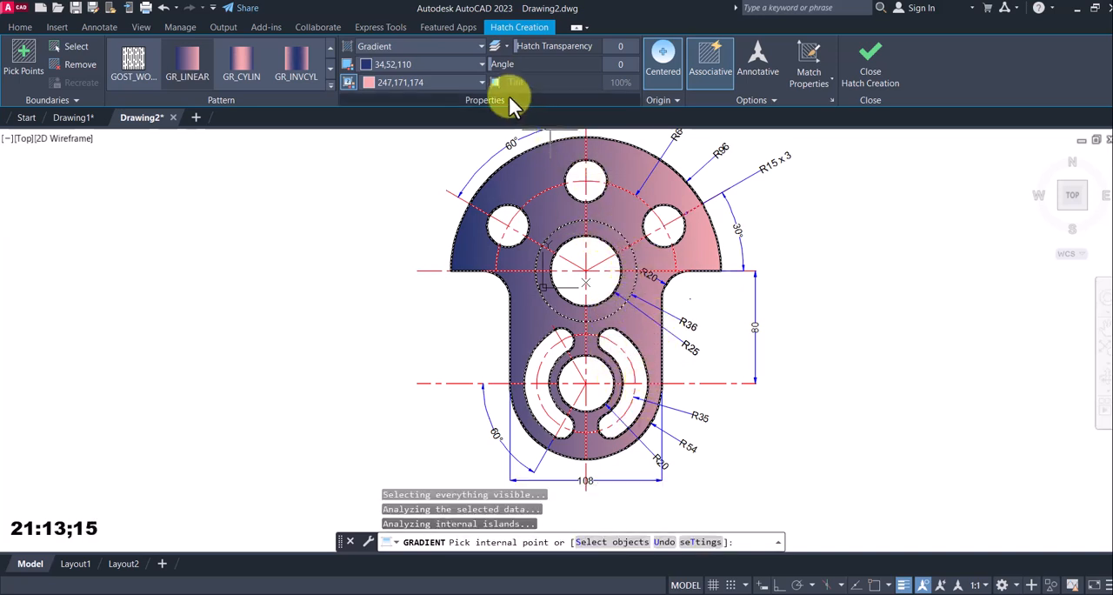
# - Change the gradient colours to 205,105,40 and Green, and finish the hatch creation
pyautogui.click(408, 64)
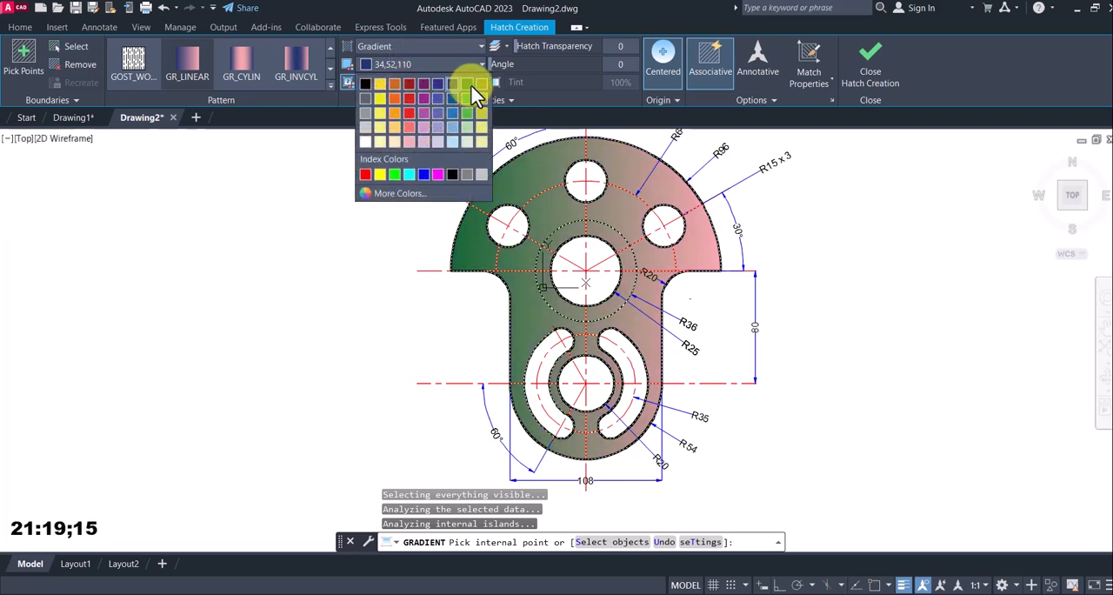
pyautogui.click(395, 85)
pyautogui.click(414, 82)
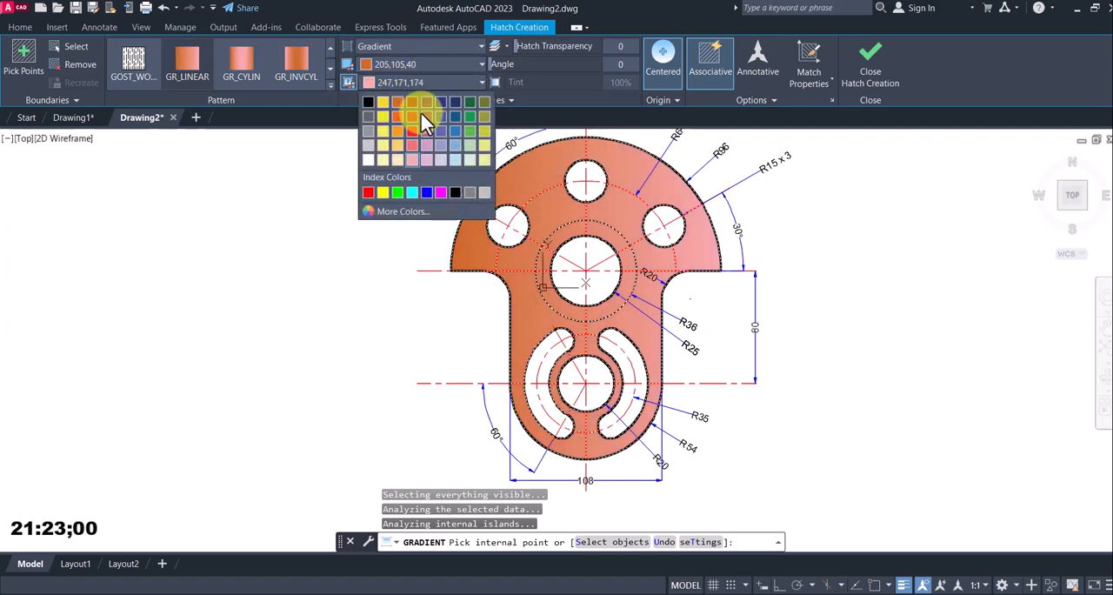
pyautogui.click(396, 194)
pyautogui.scroll(-3, 727, 243)
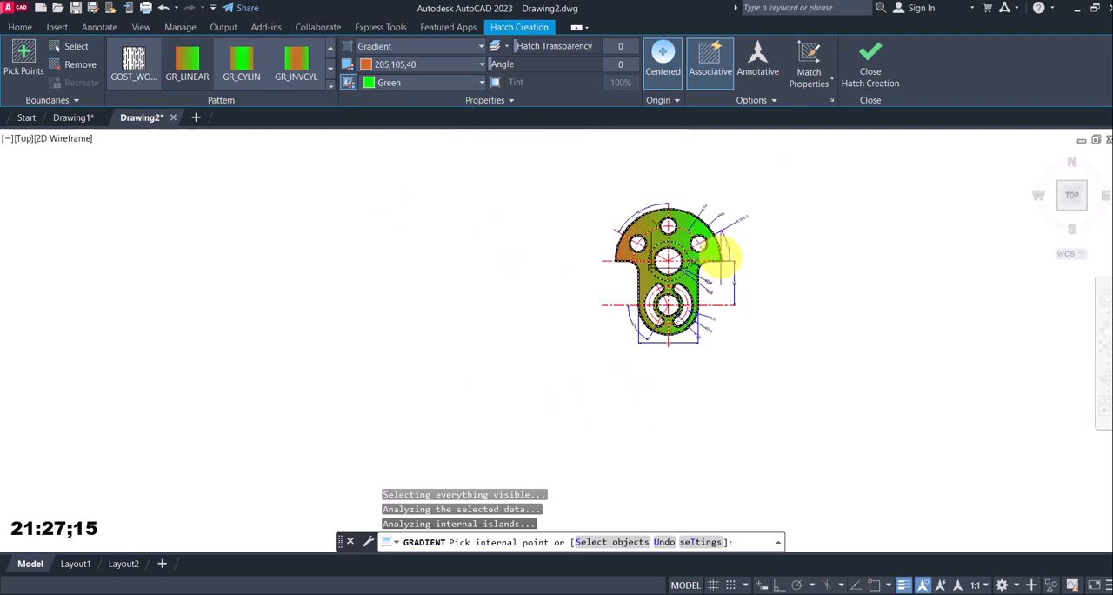
pyautogui.scroll(2, 698, 291)
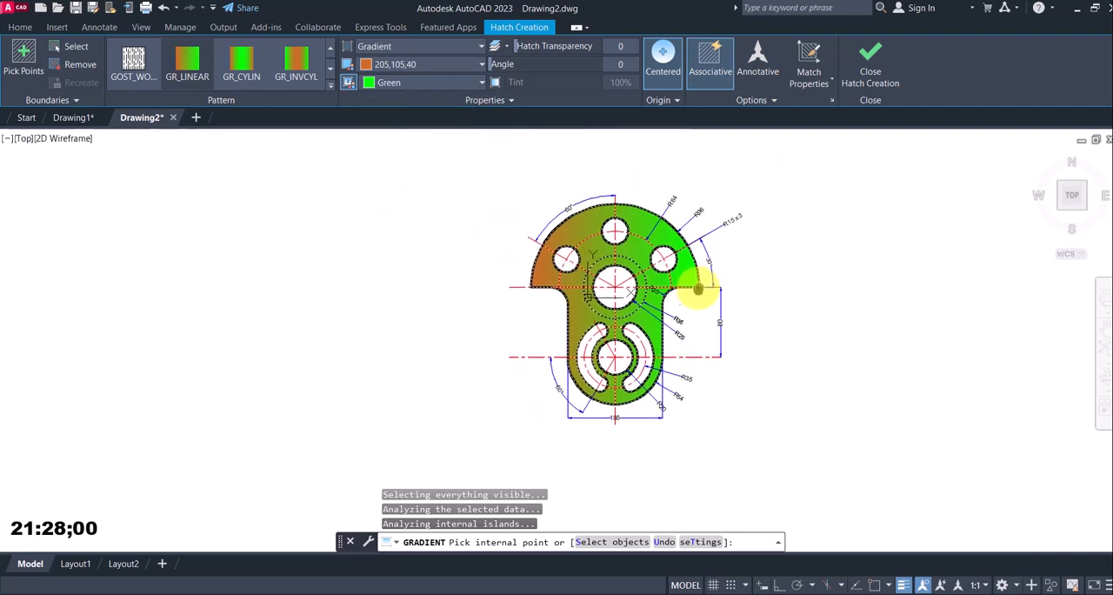
pyautogui.click(880, 67)
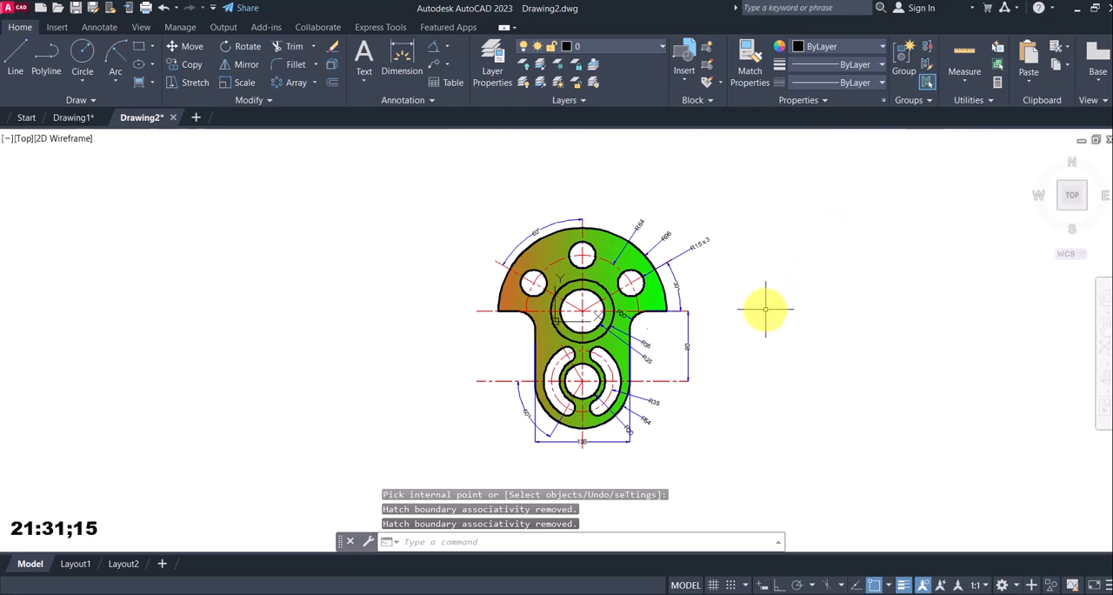
# - Compare the dimensioned, gradient-filled plate with reference image 15.jpg
pyautogui.click(736, 590)
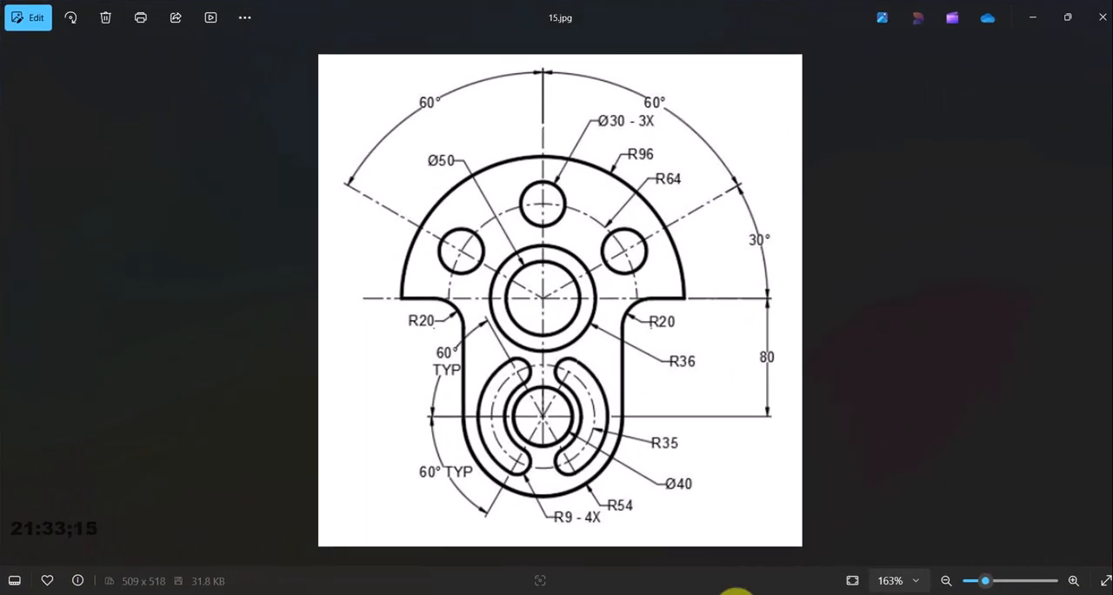
pyautogui.click(736, 589)
pyautogui.moveTo(676, 356); pyautogui.dragTo(660, 372, button='middle')
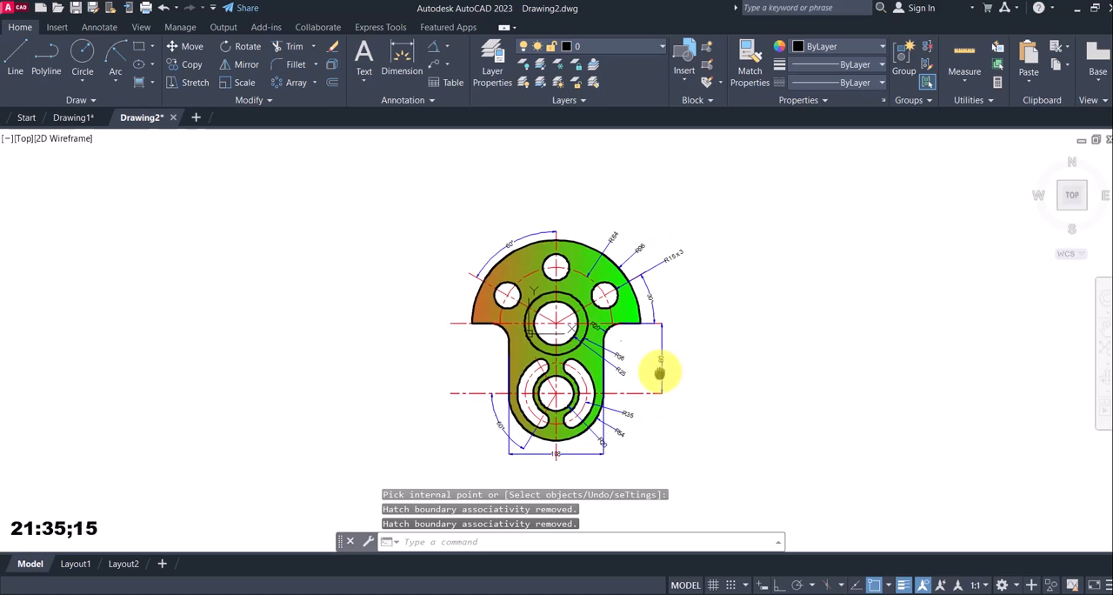